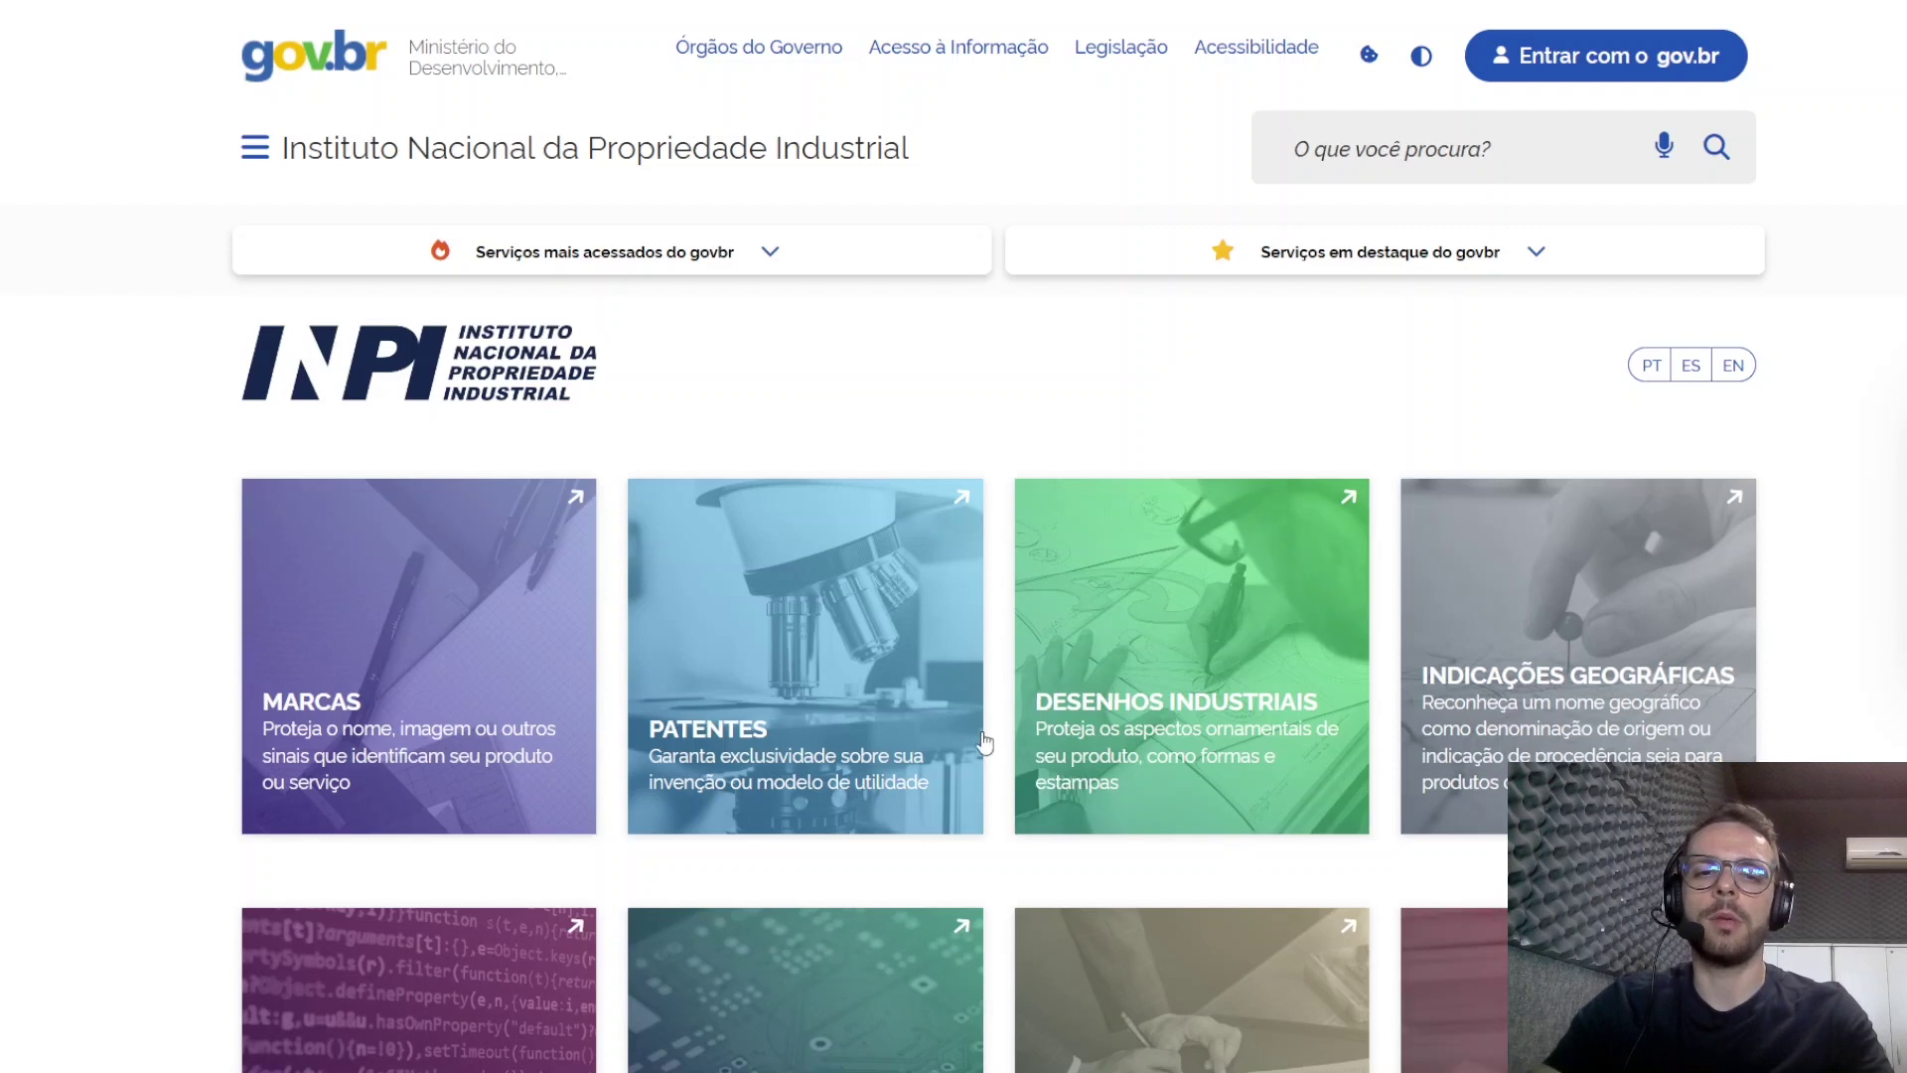
Step: Go through INPI's Patentes services to the patent database and open its basic patent search without logging in
click(921, 648)
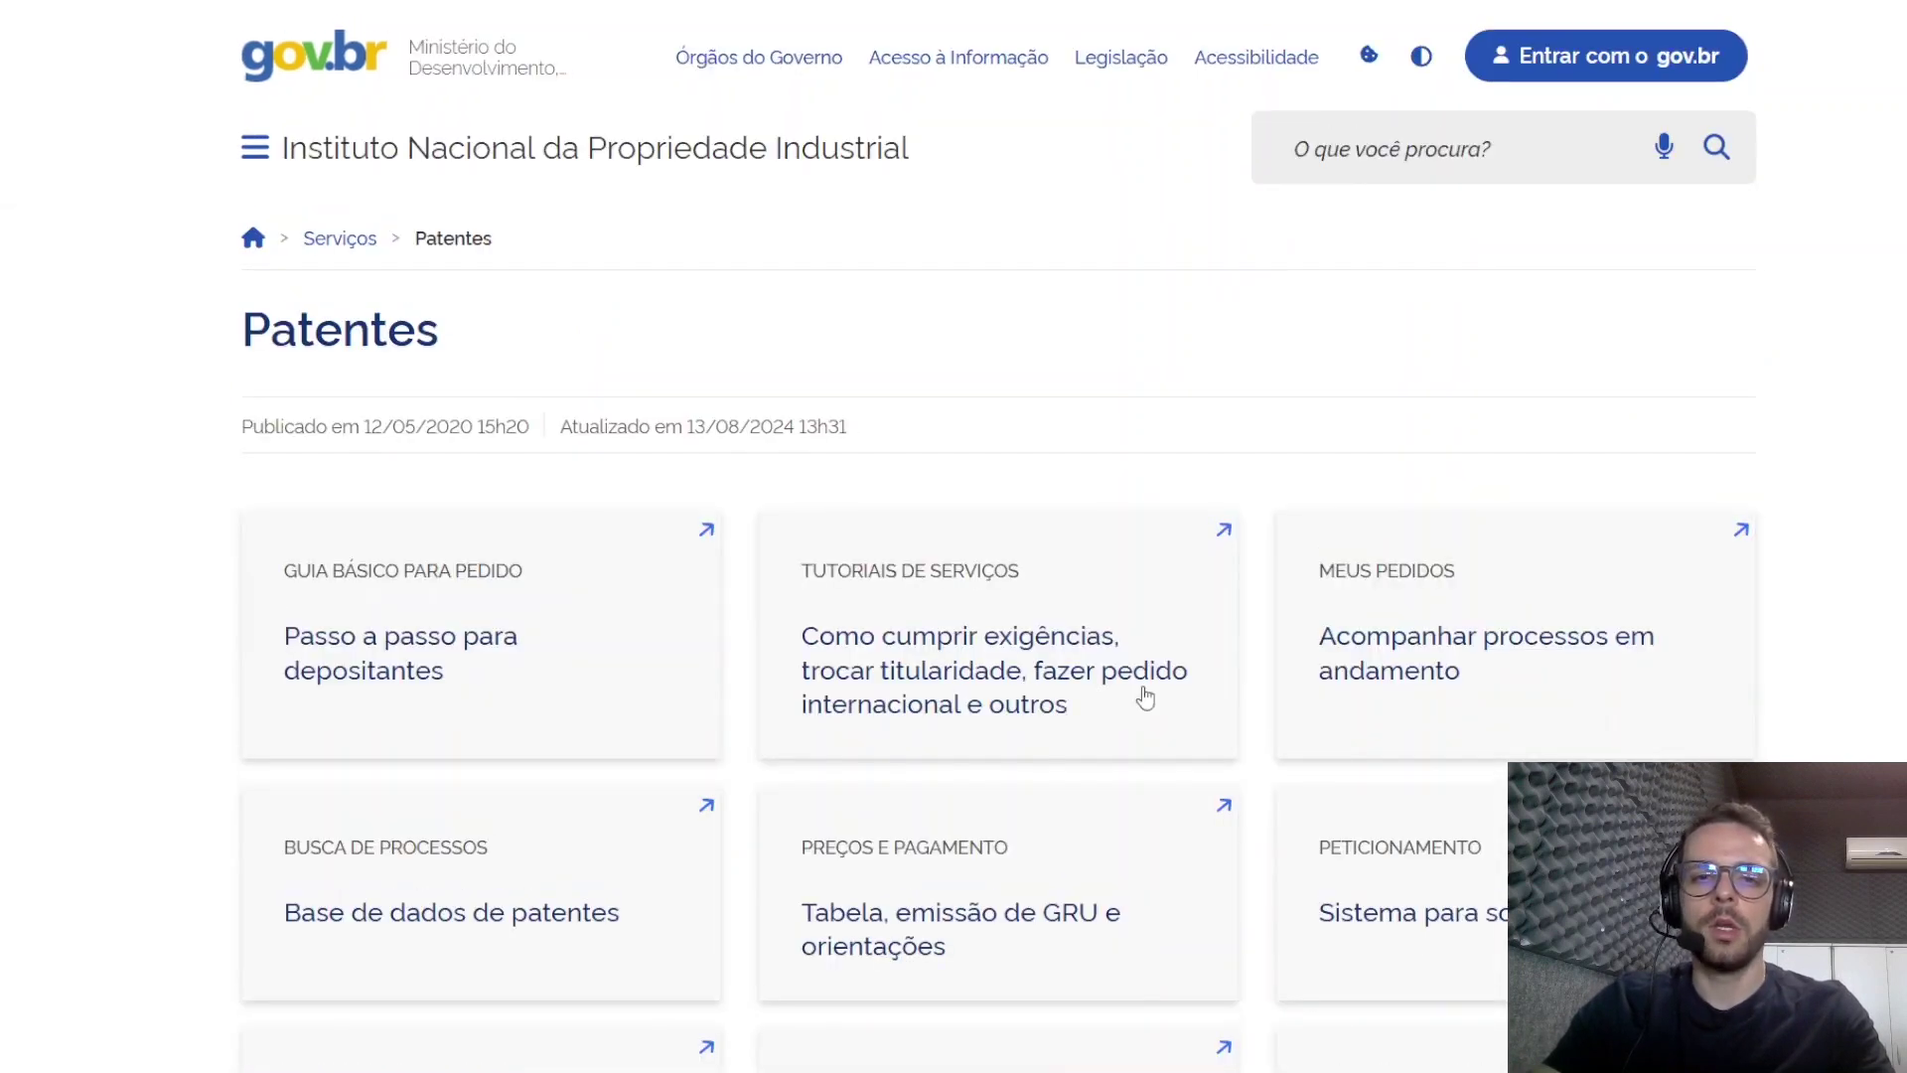
scroll(999, 537, down, 3)
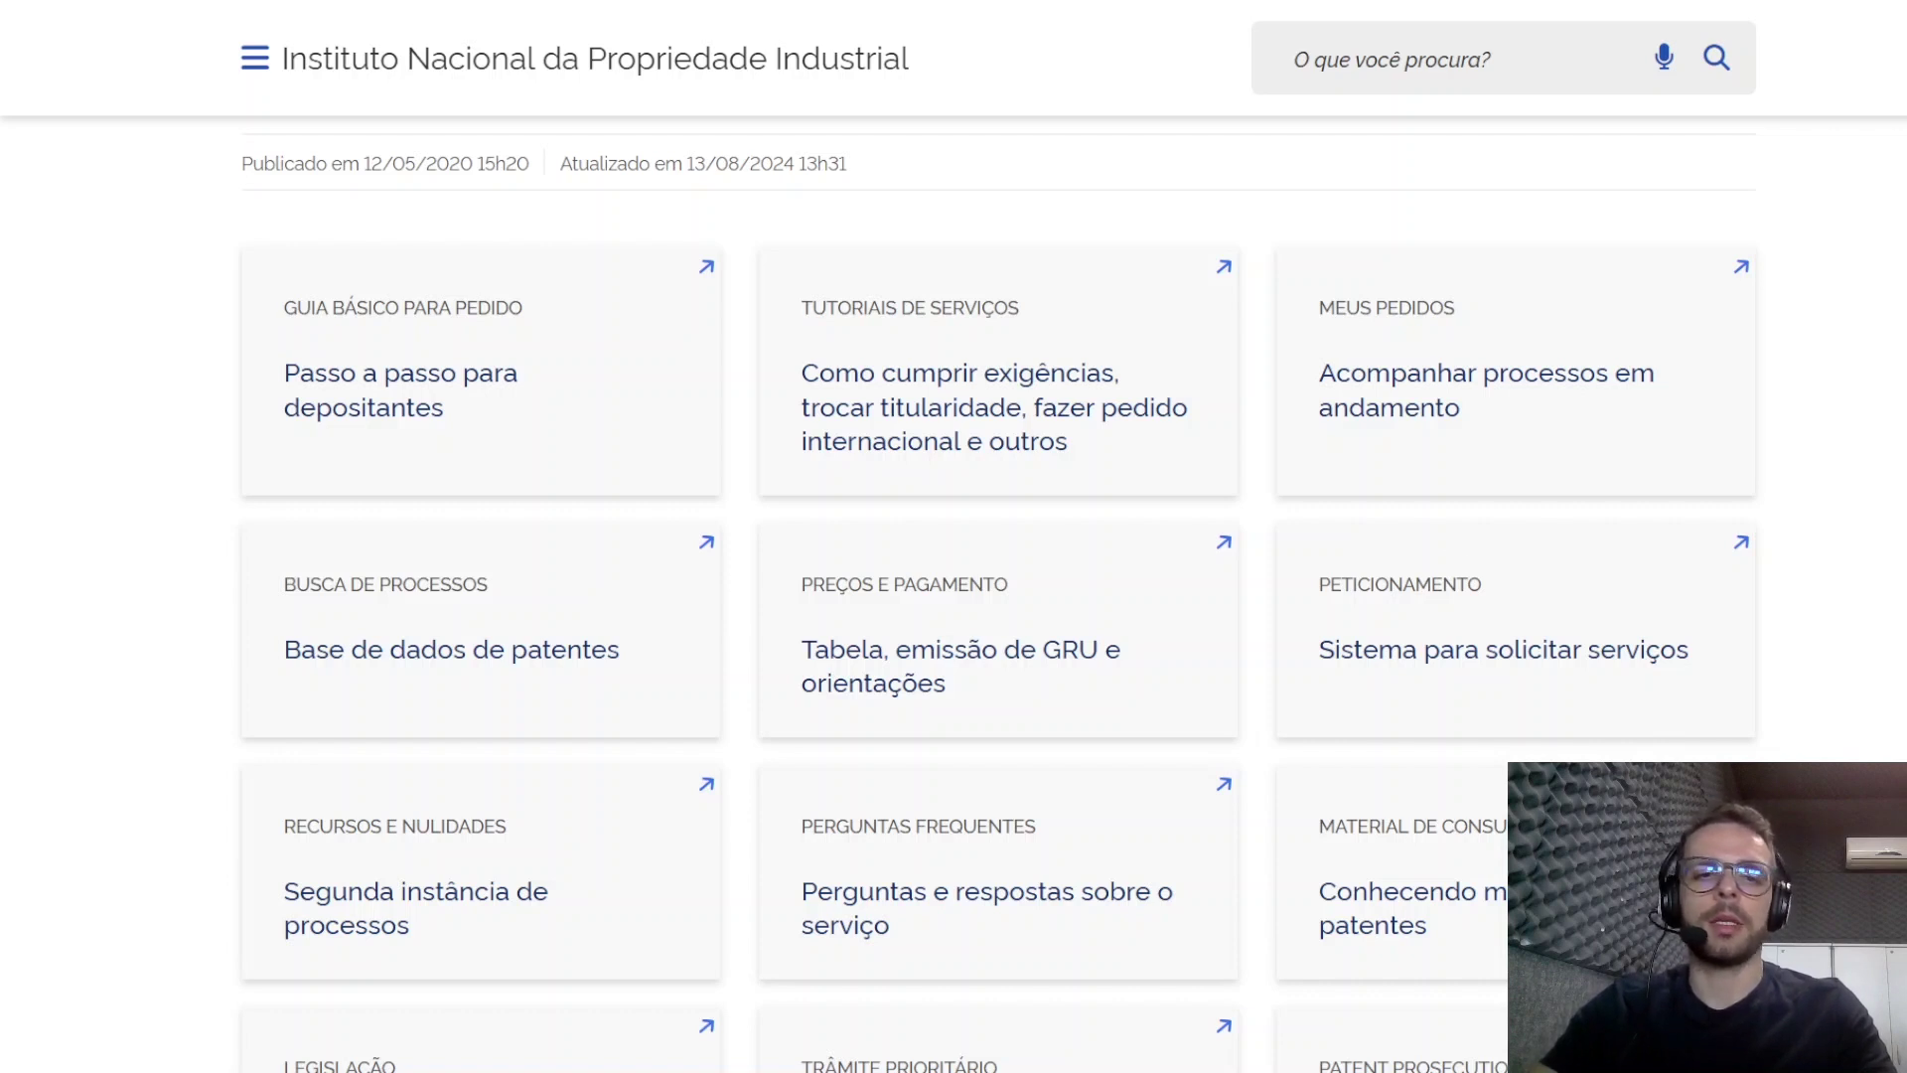
click(437, 651)
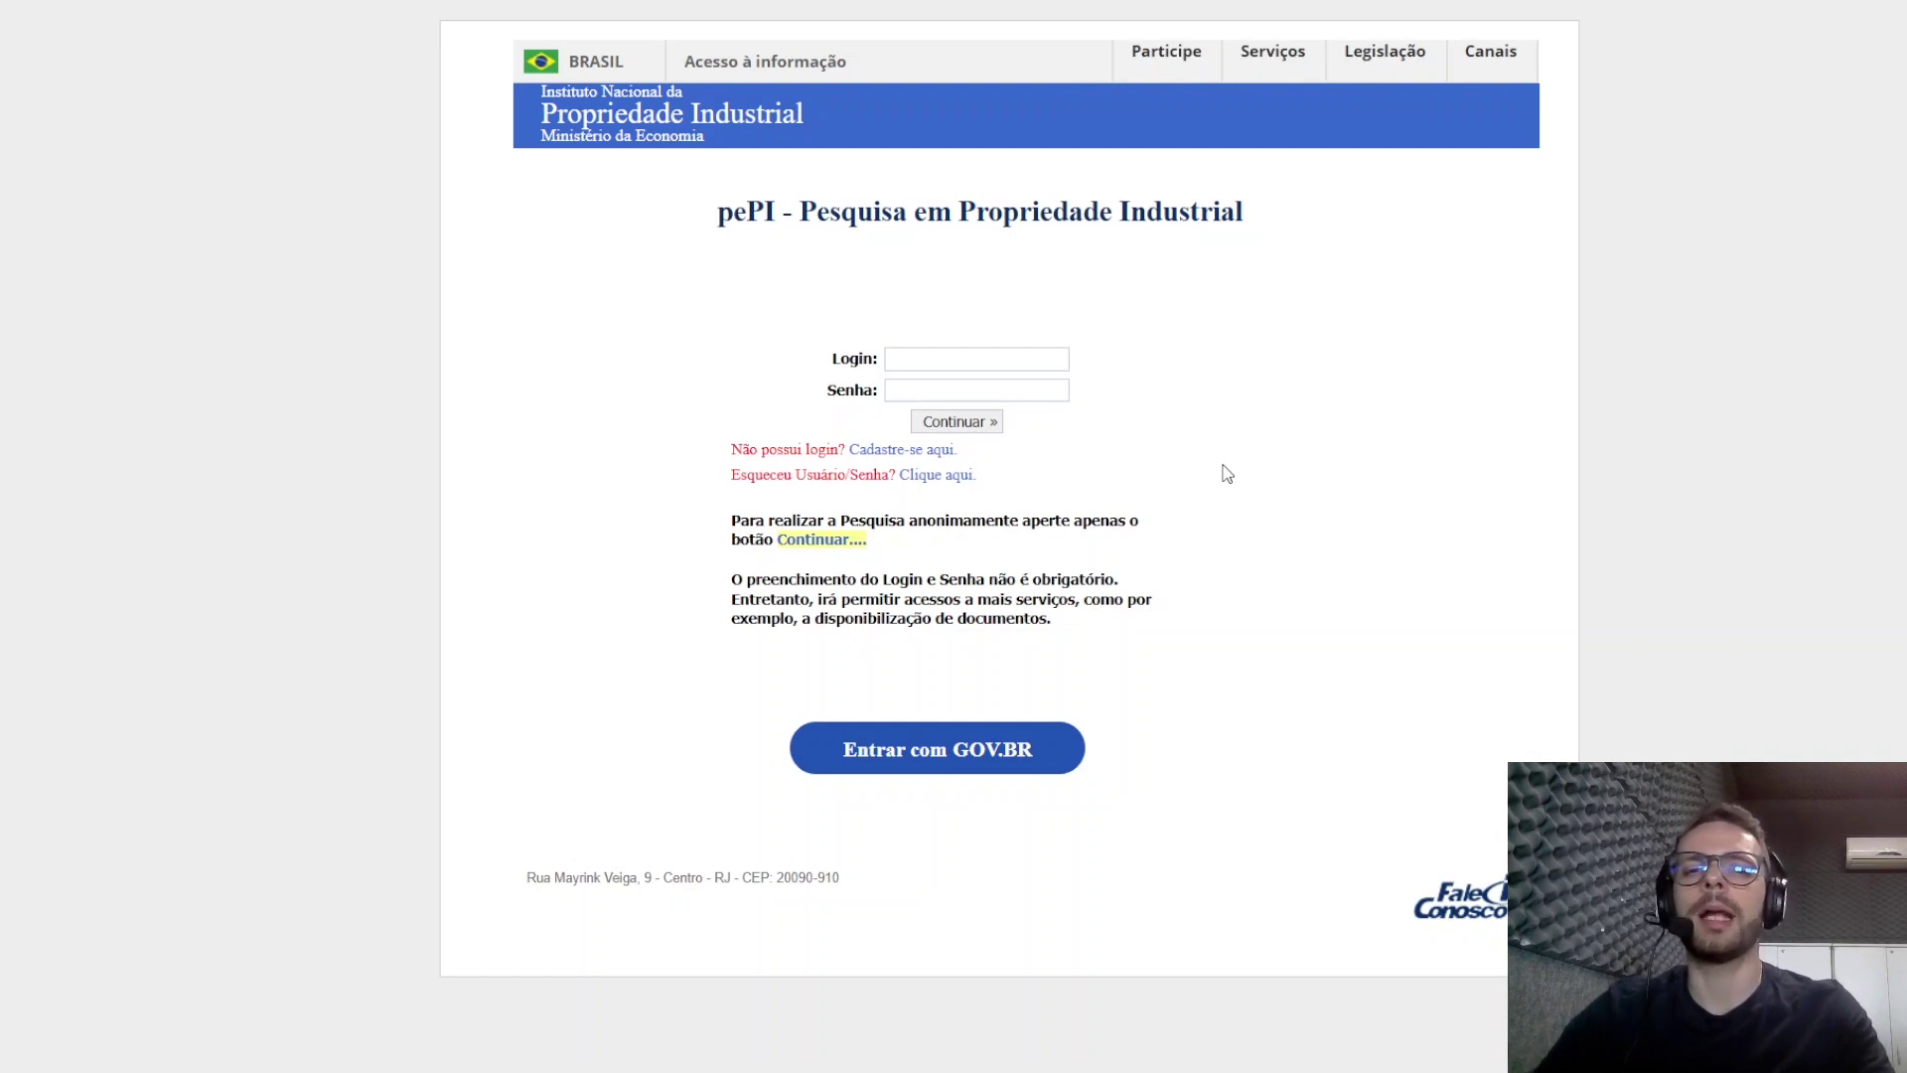
click(829, 550)
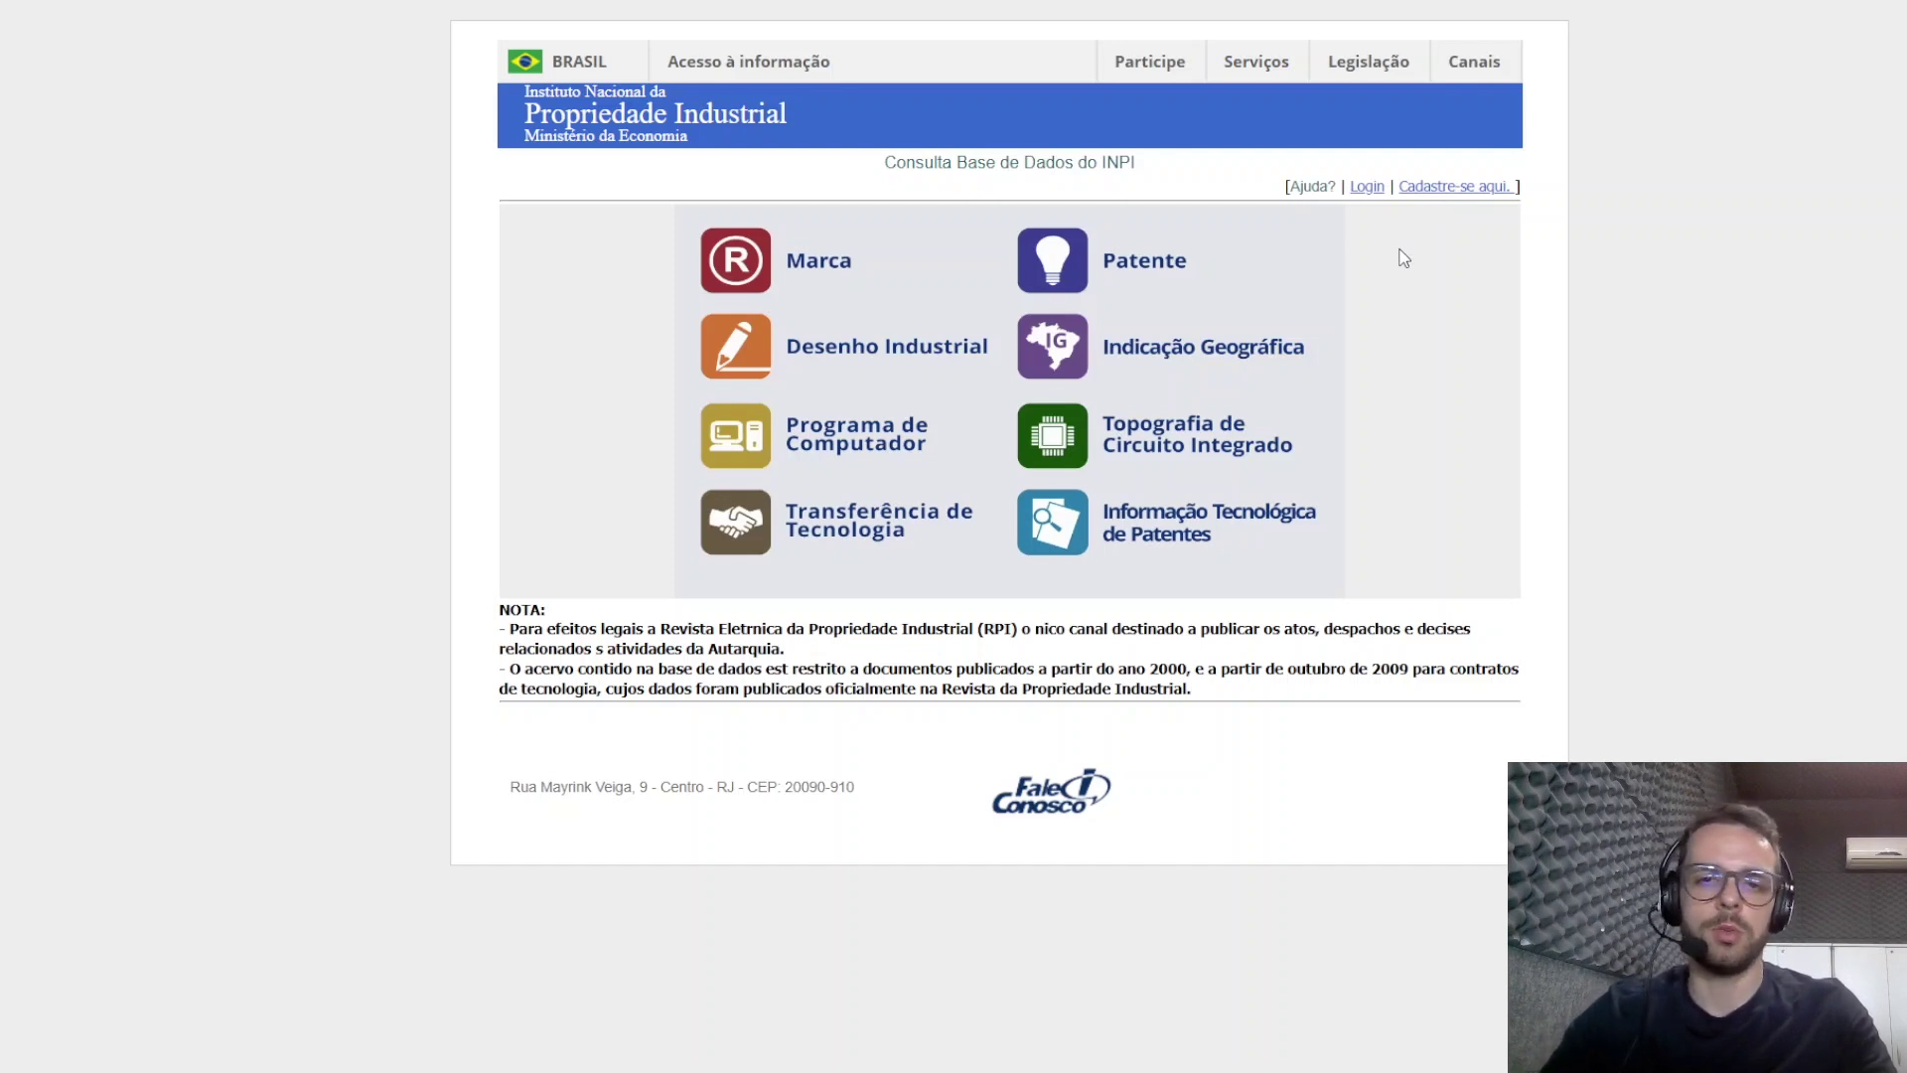
click(1081, 253)
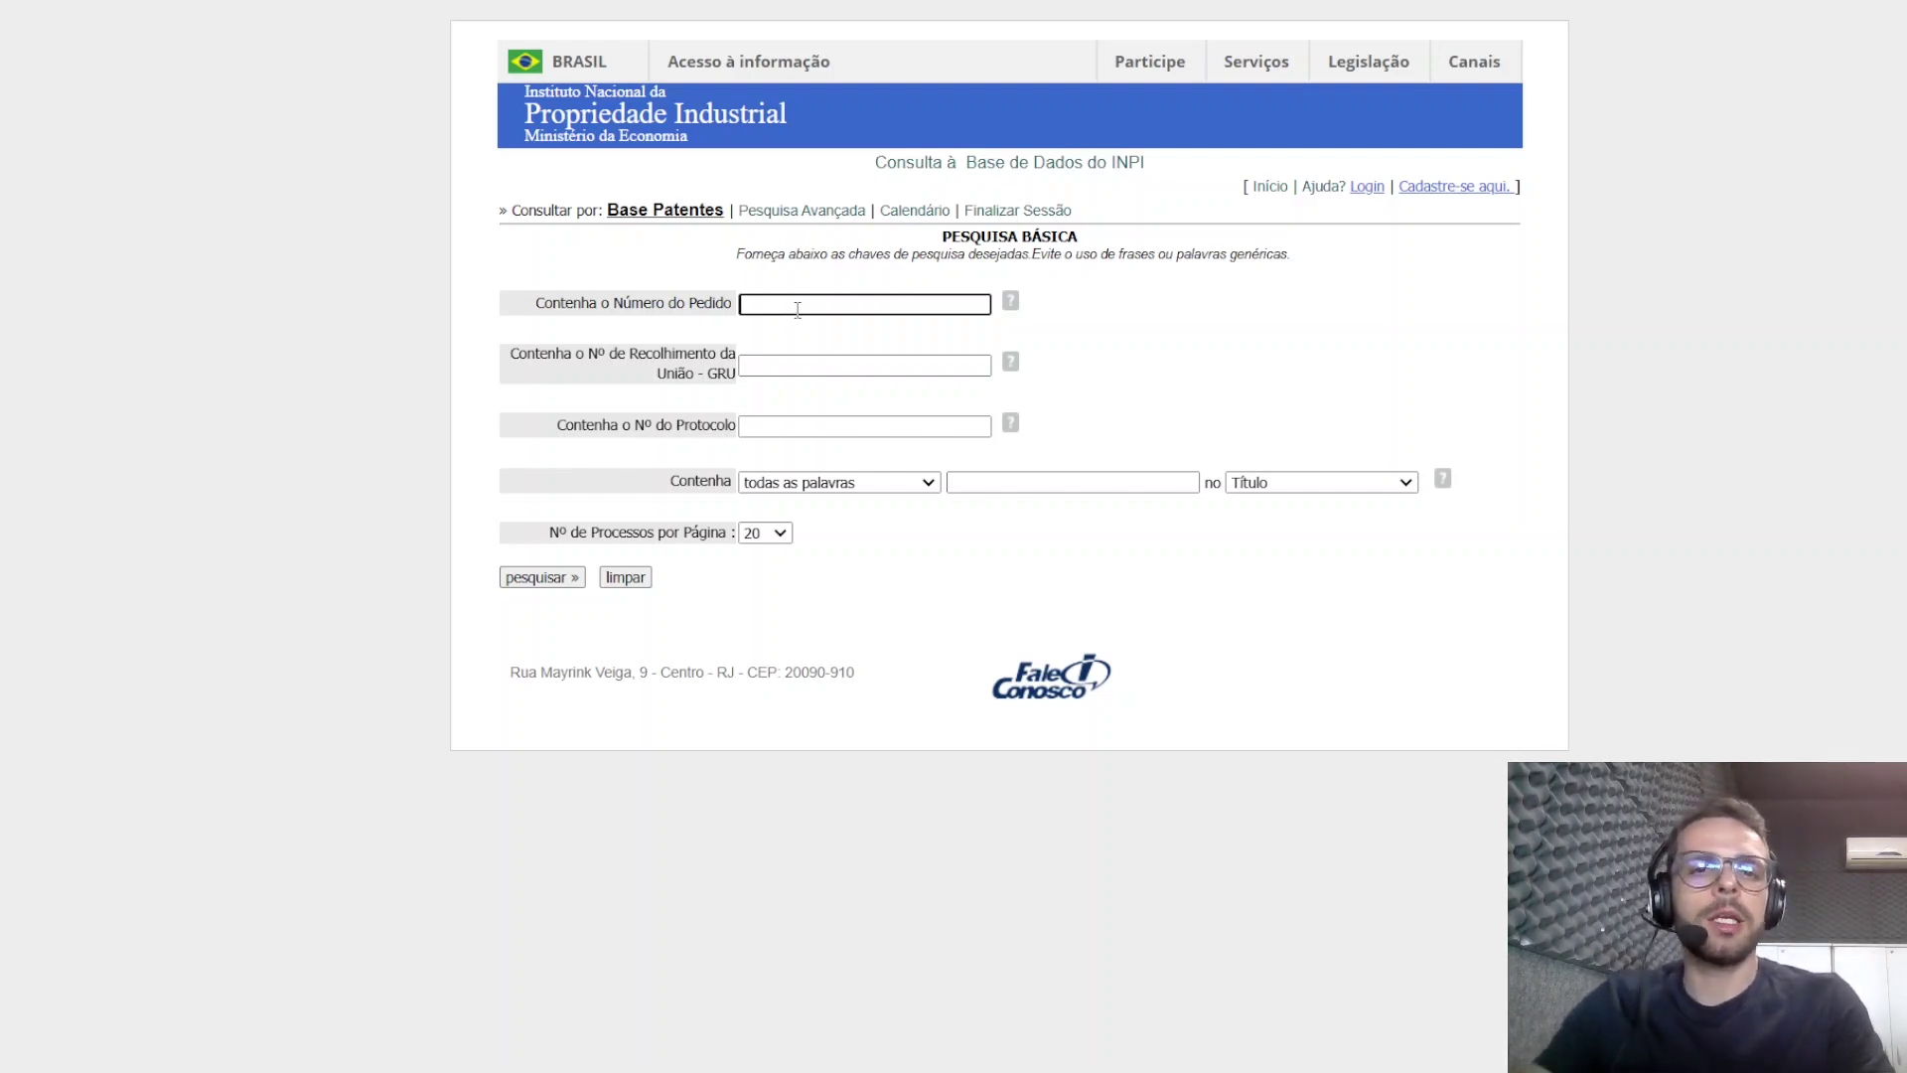
Step: Try the search-field options Nome do Depositante, Nome do Inventor and CPF/CNPJ do Depositante
click(914, 479)
click(914, 479)
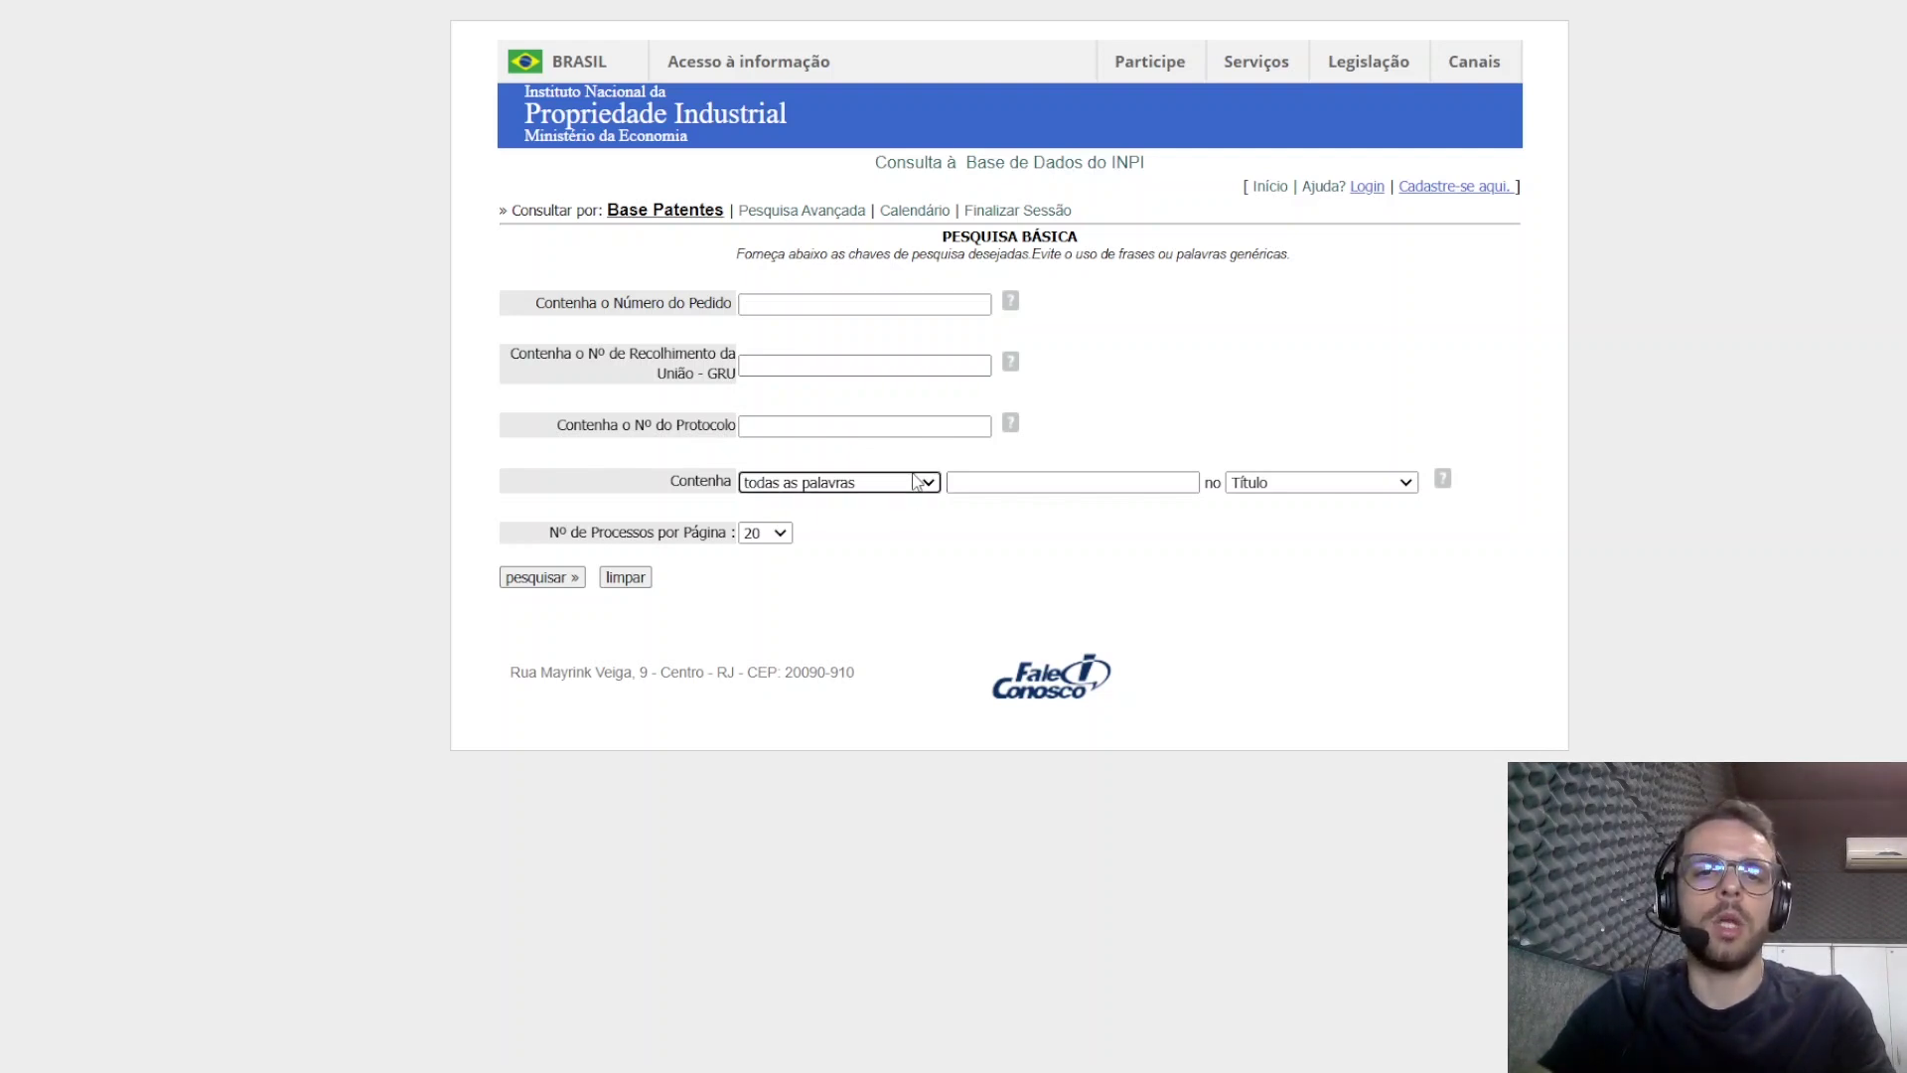
click(992, 480)
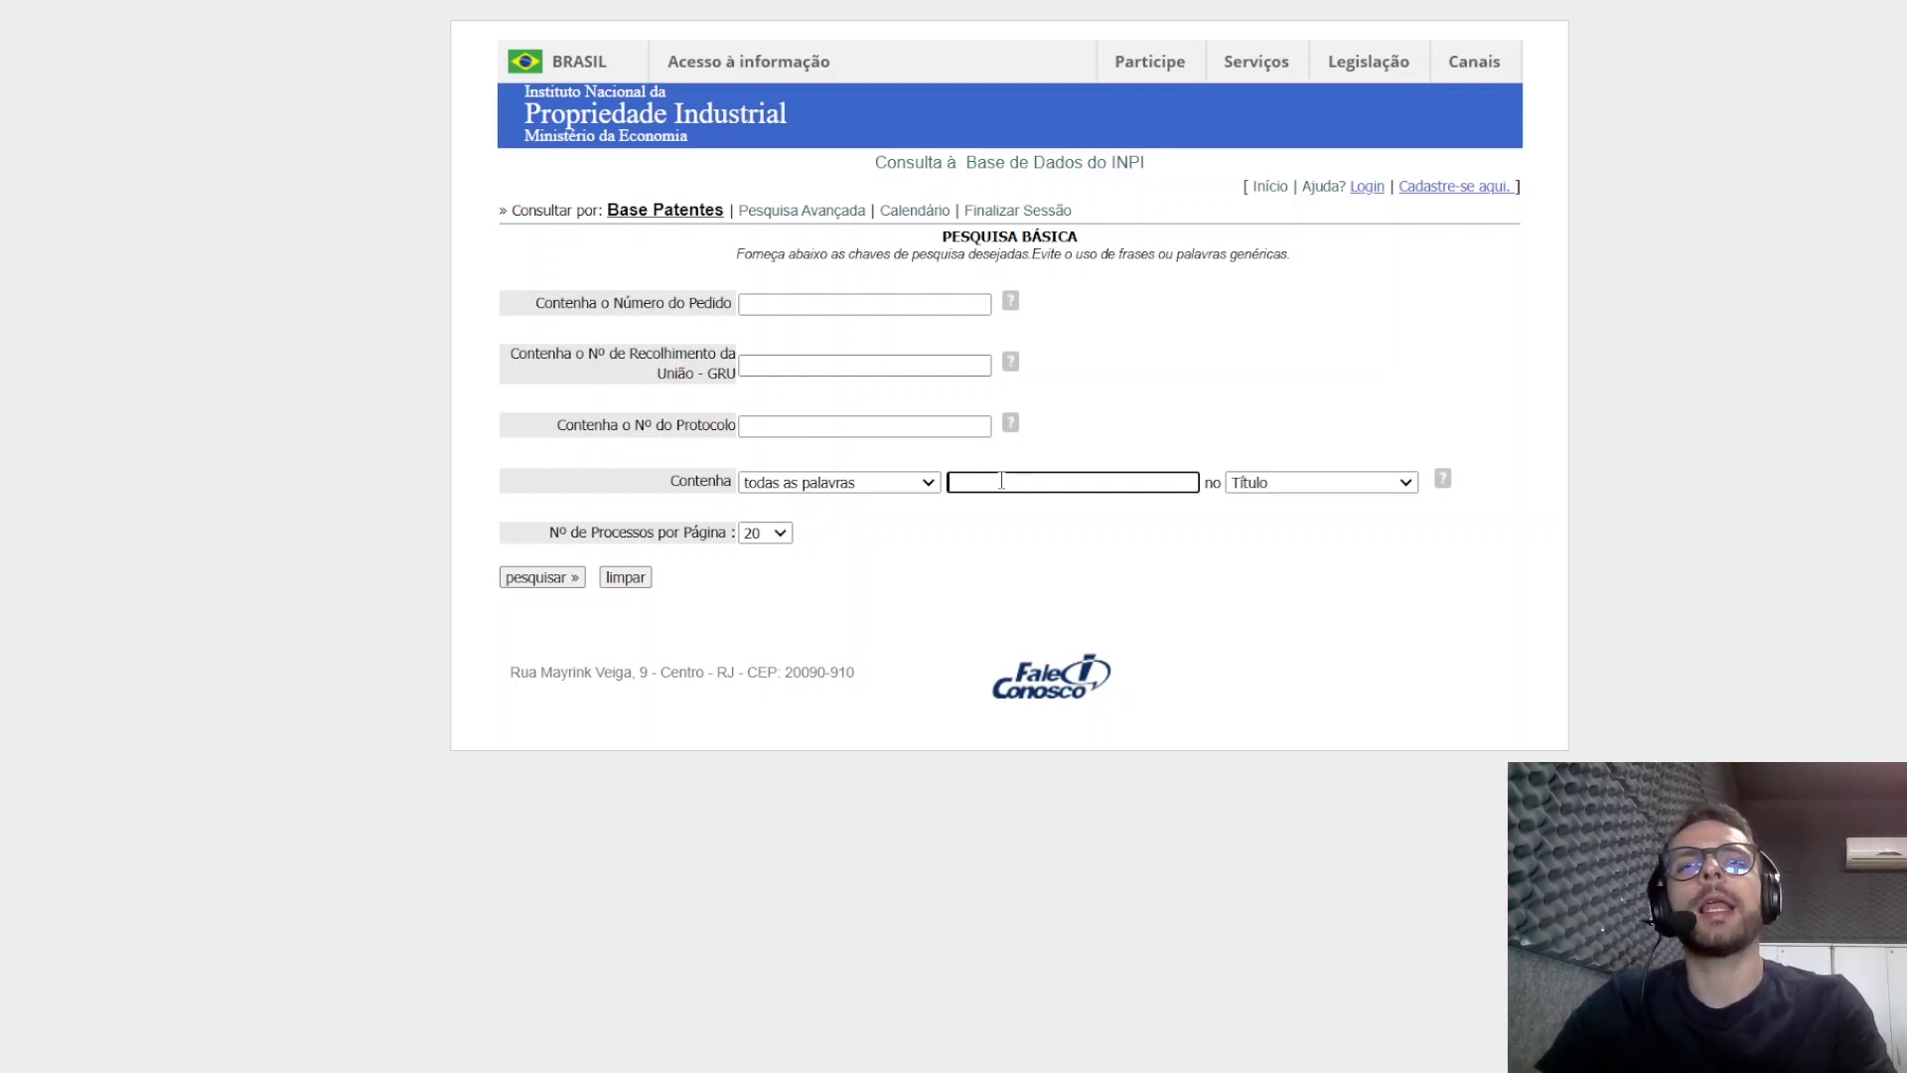
click(1277, 509)
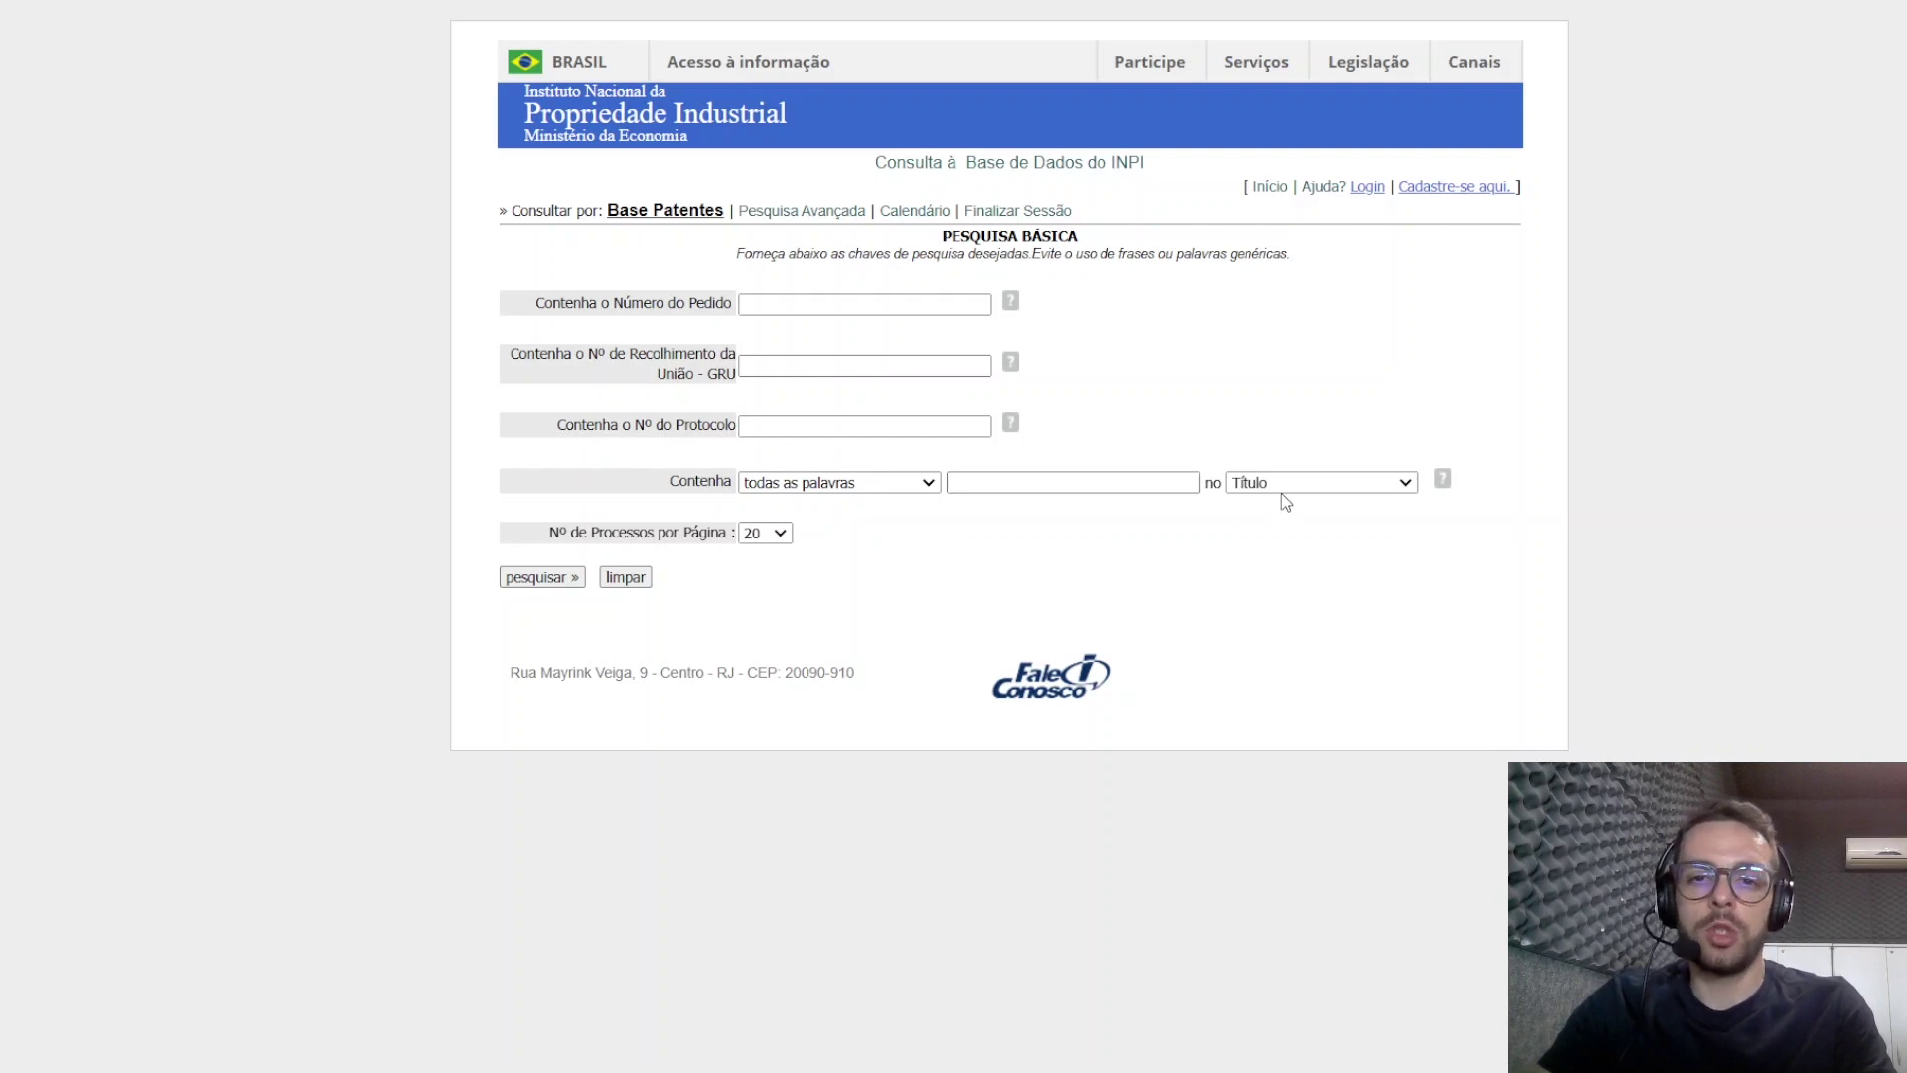
click(1293, 488)
click(1294, 559)
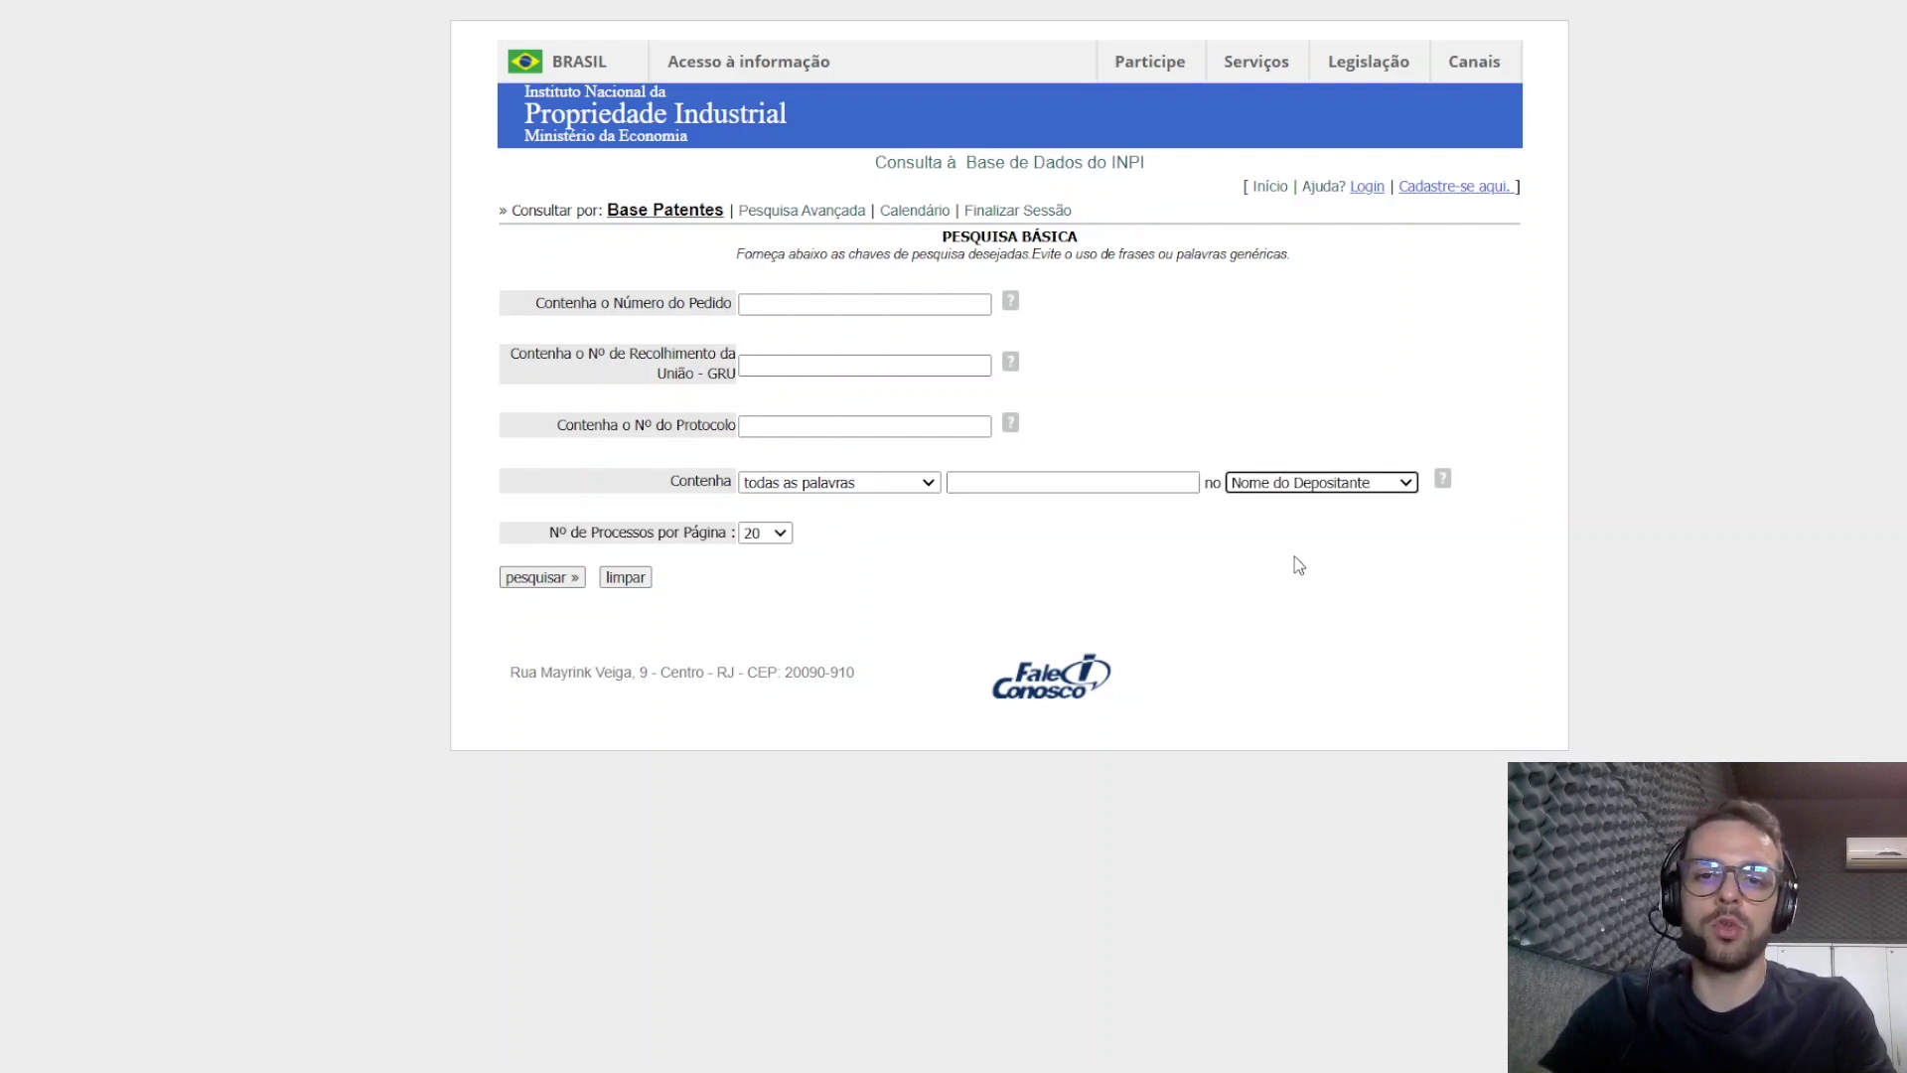
click(1307, 482)
click(1306, 614)
click(1331, 516)
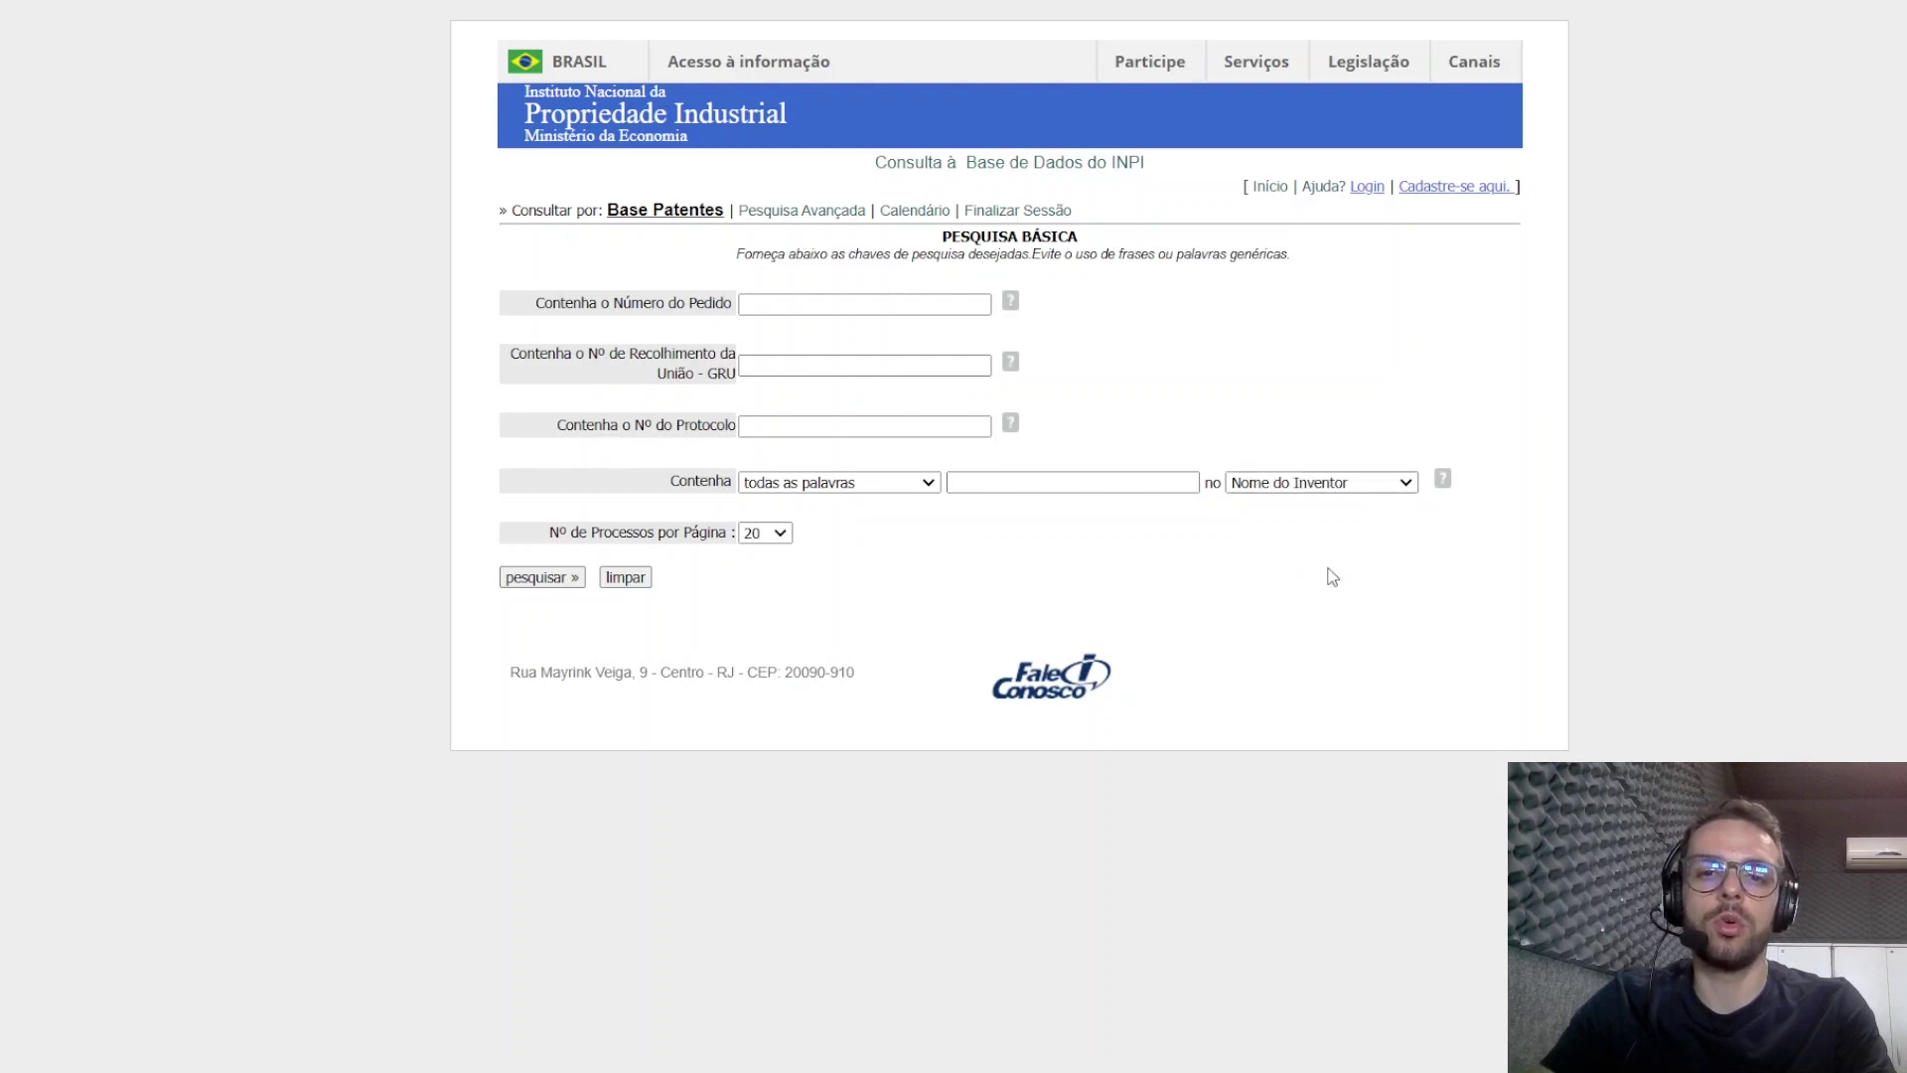
click(1338, 641)
click(1260, 515)
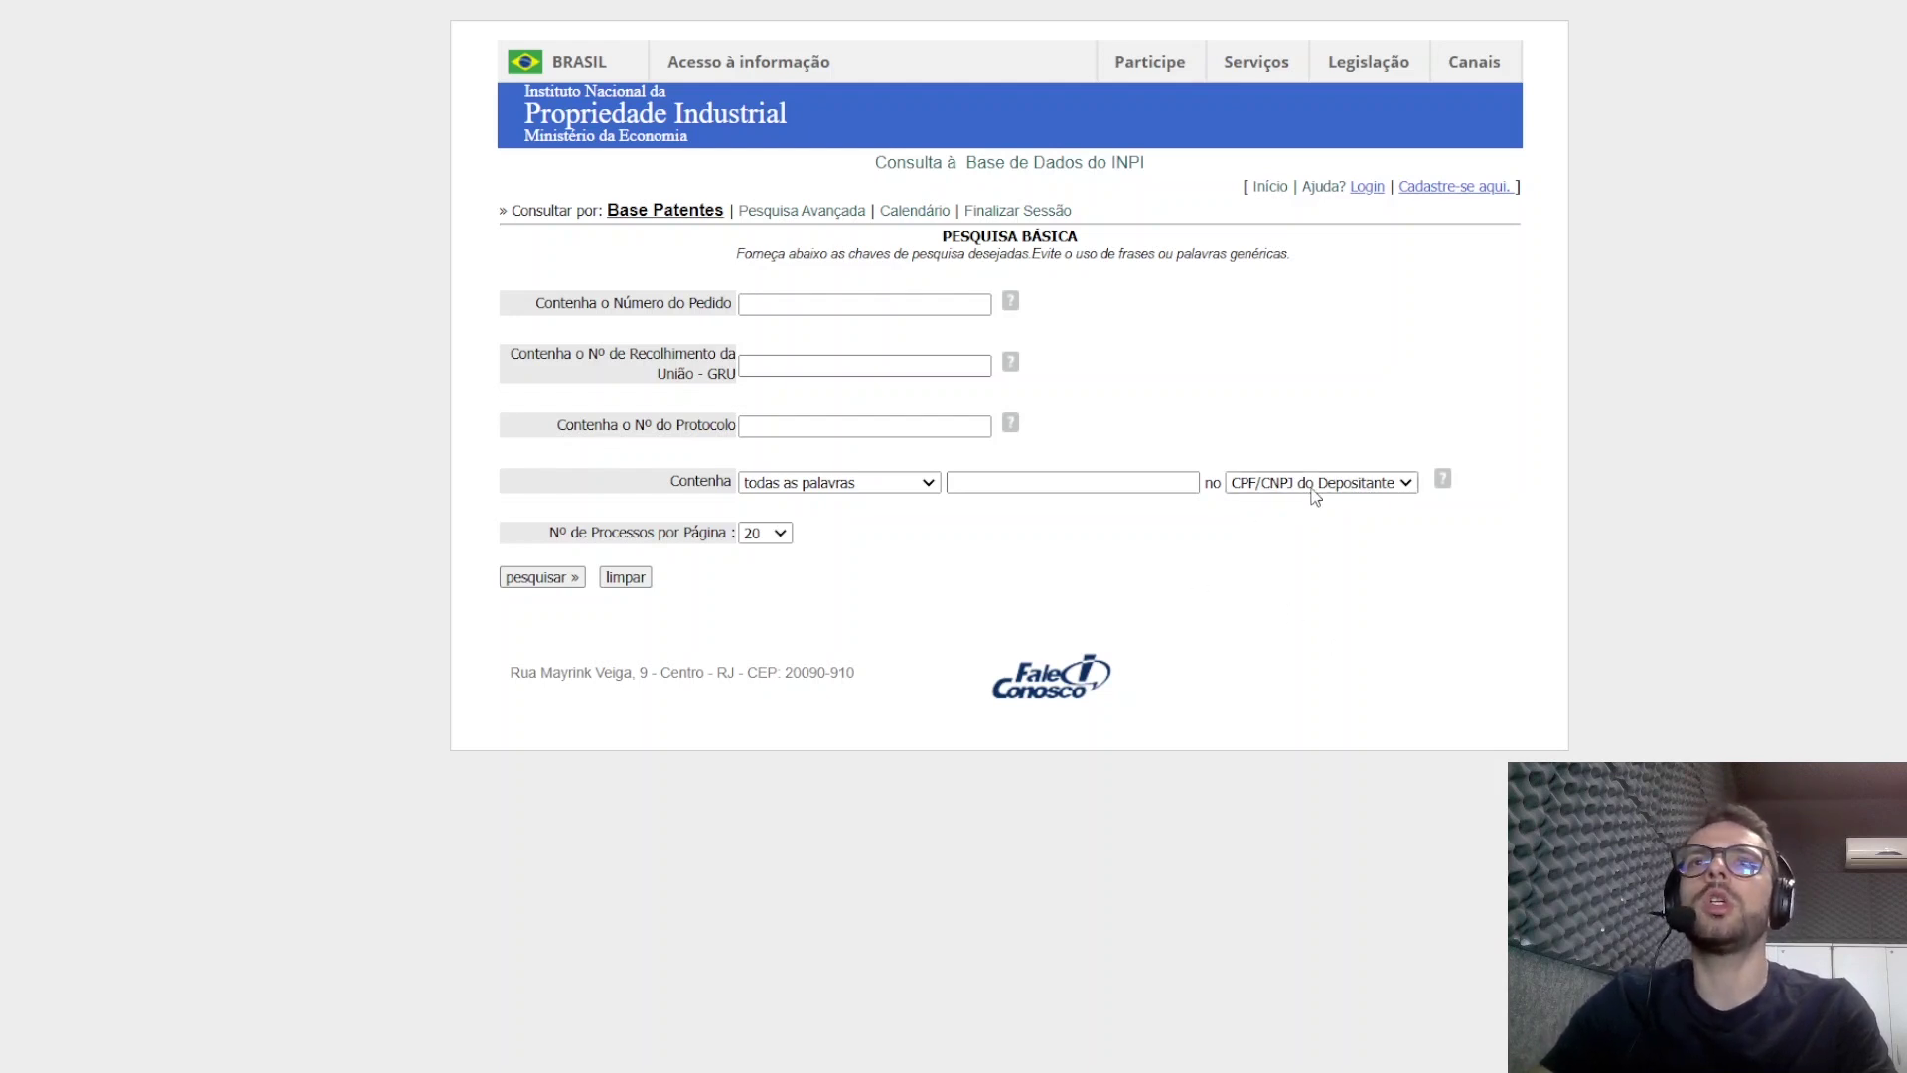
Step: Enter "óculos de natação" as the search words and set the searched field to Título
click(1125, 485)
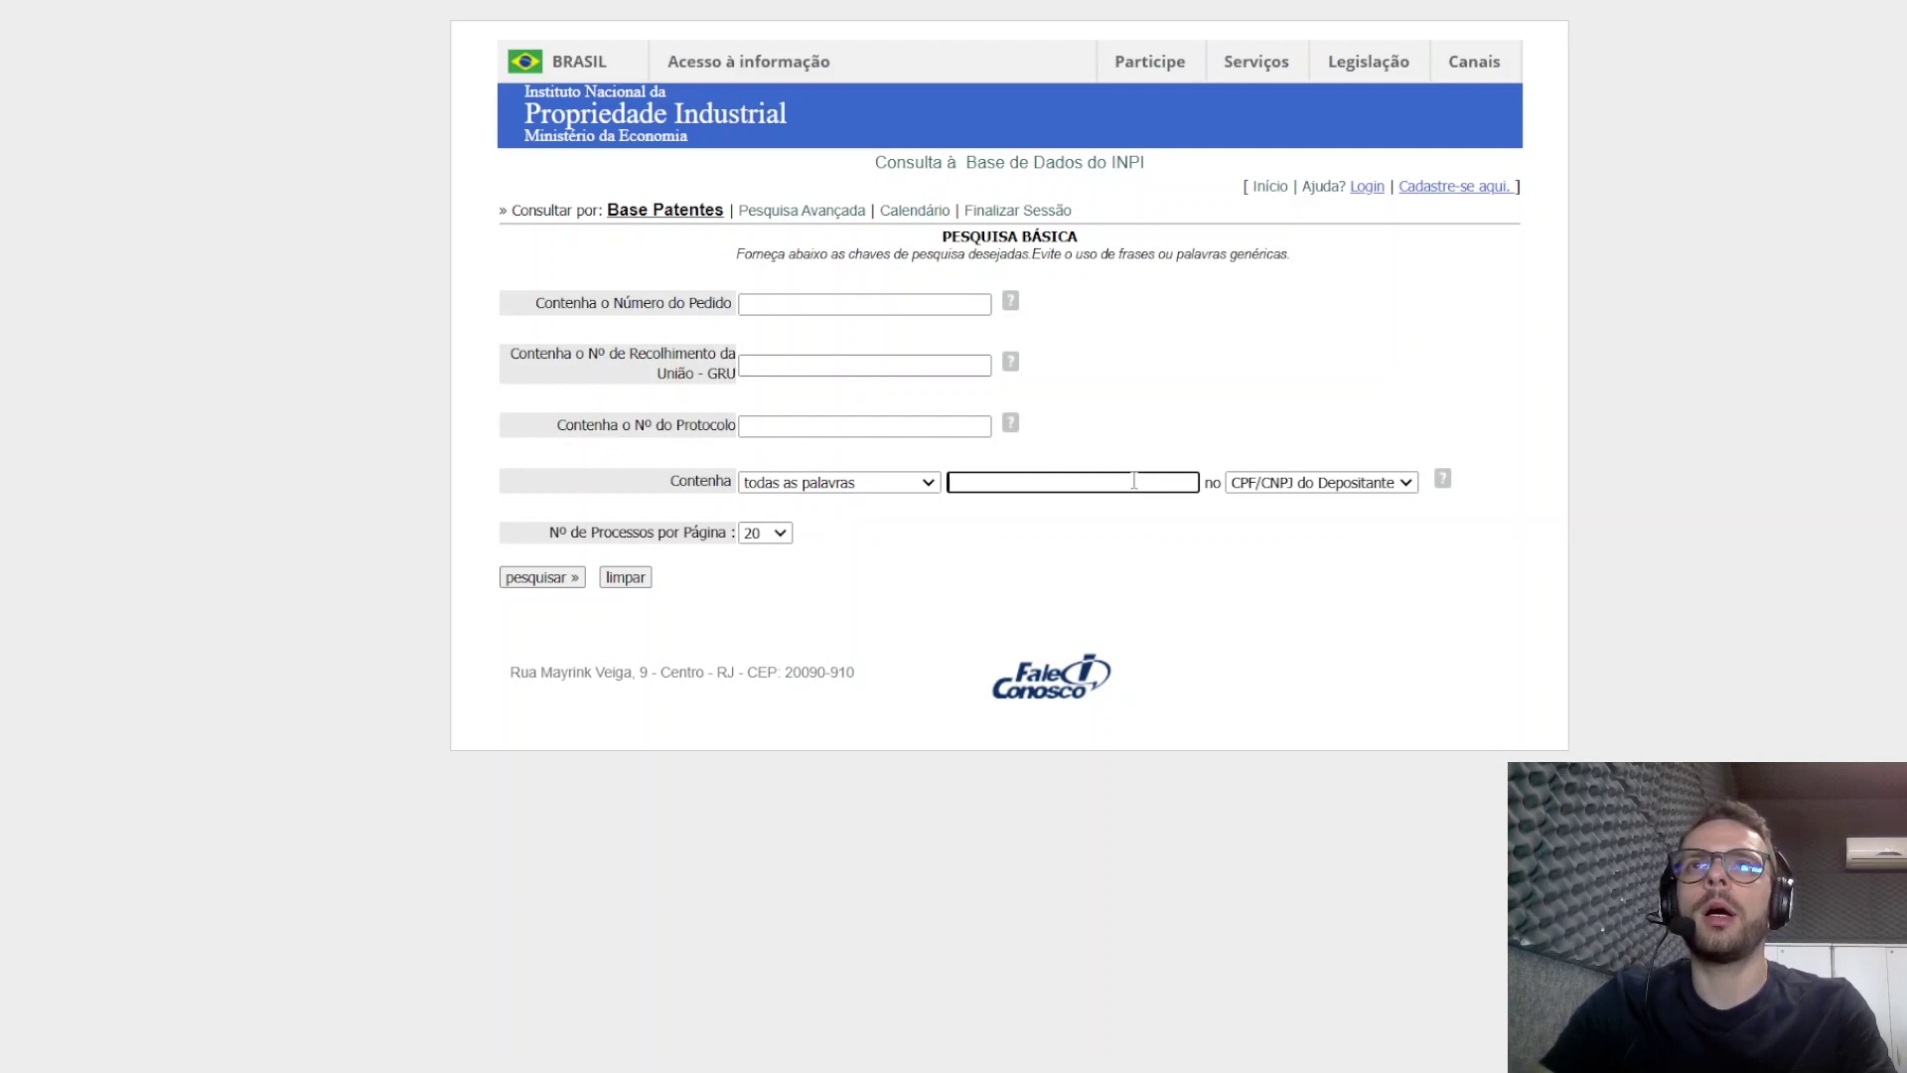
text(ócu)
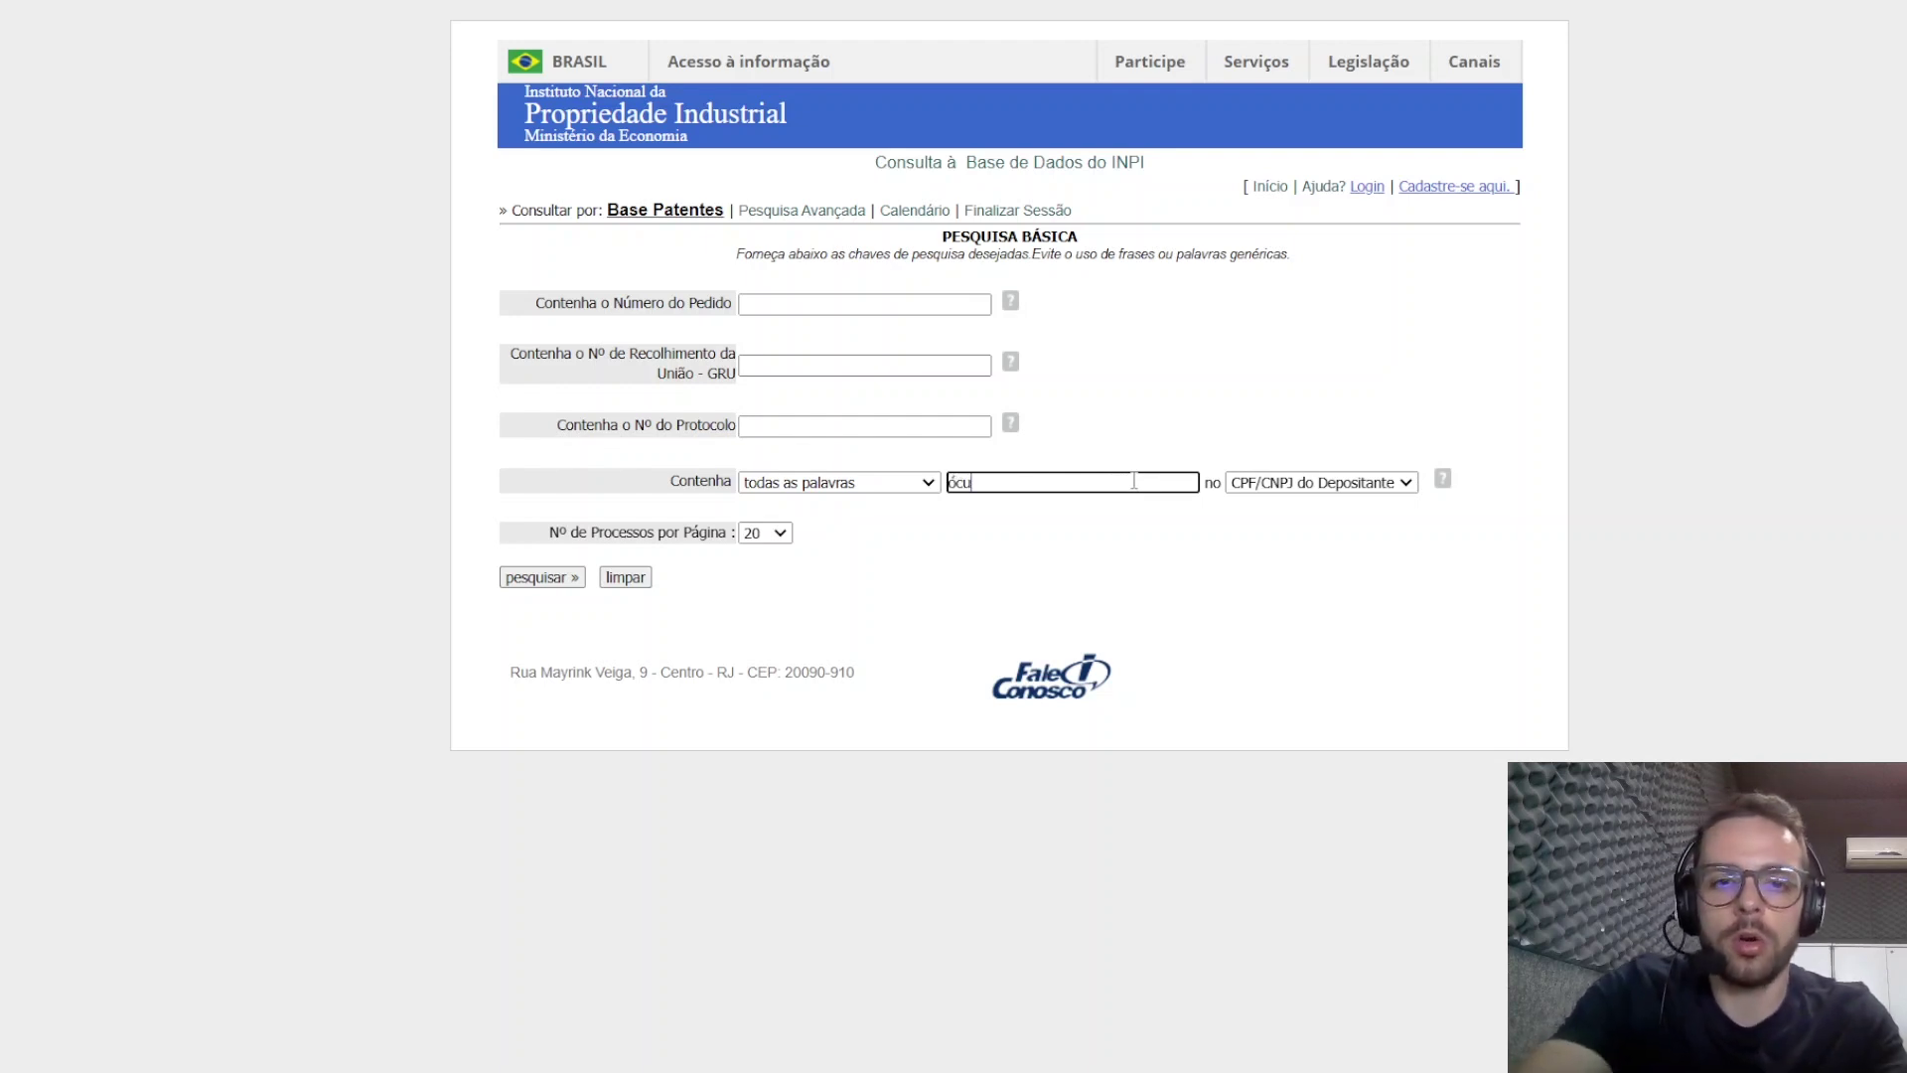
text(los de na)
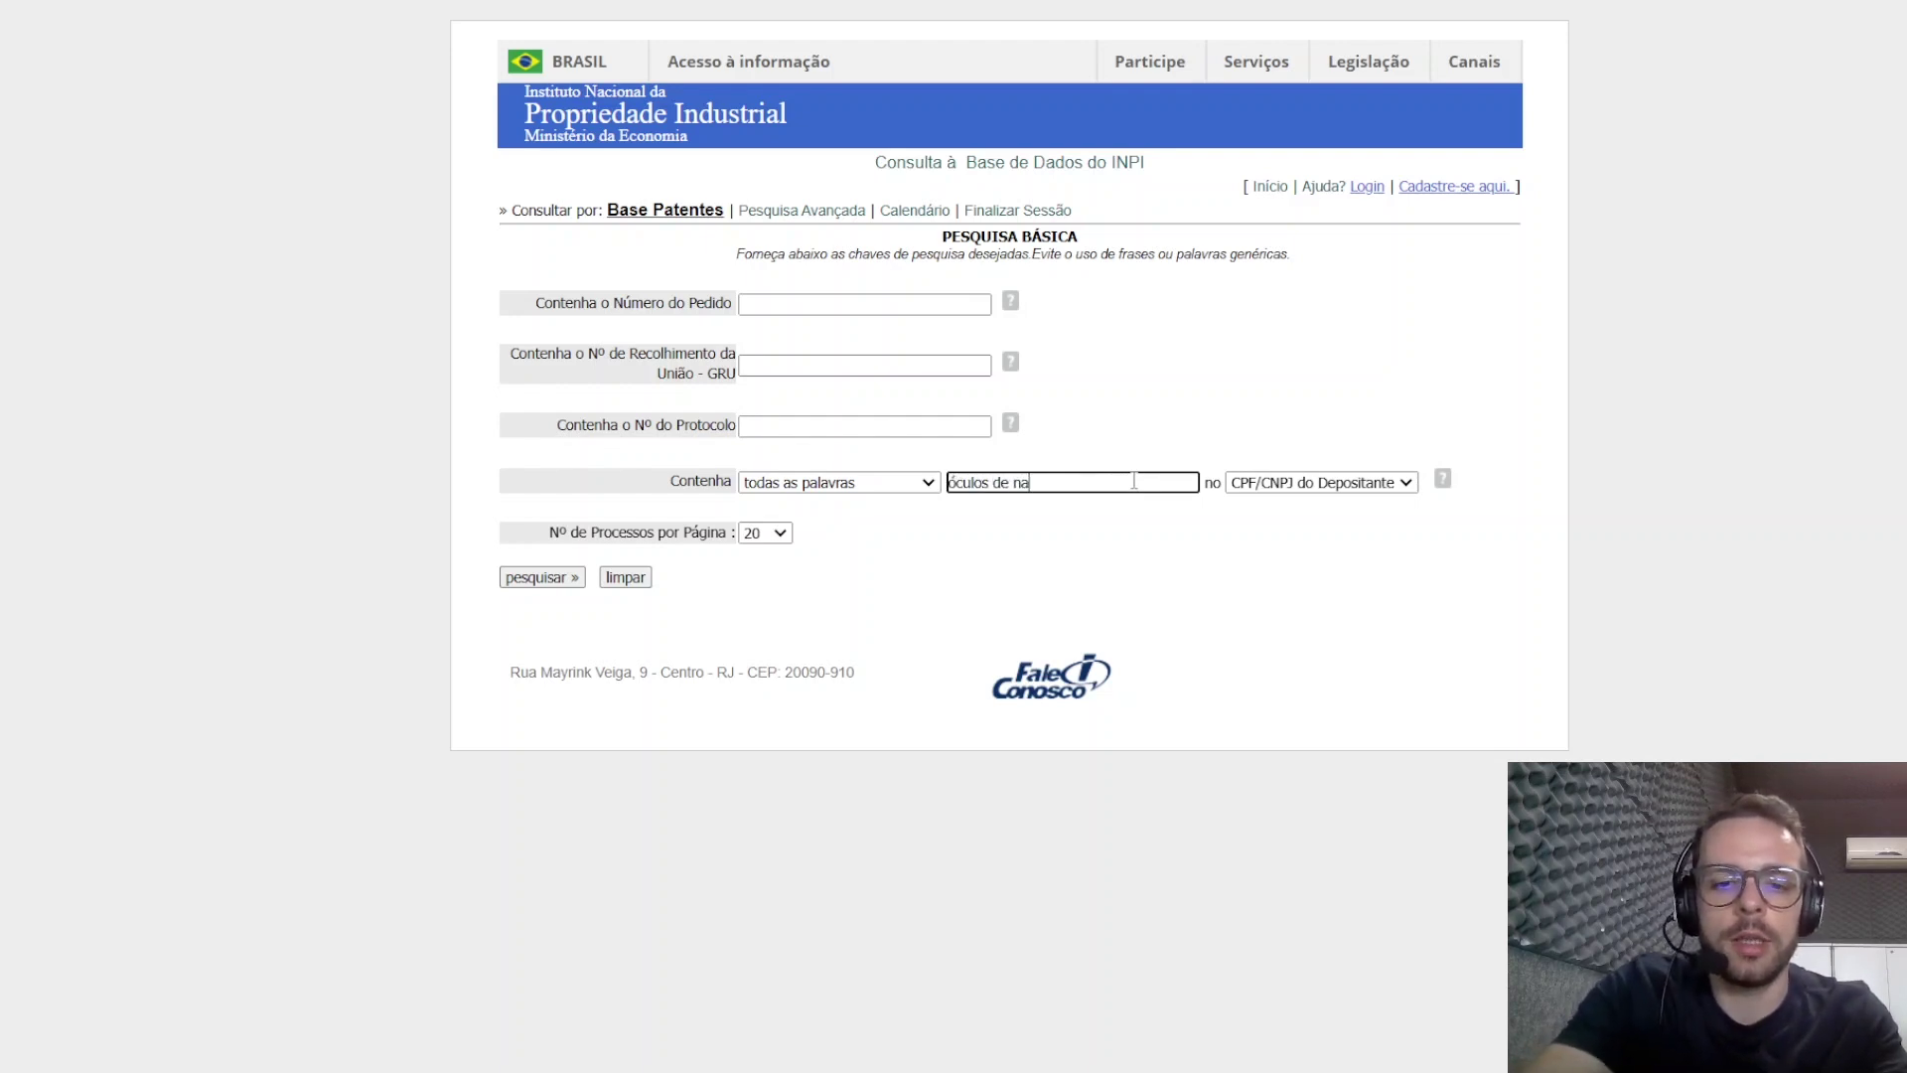
text(tação)
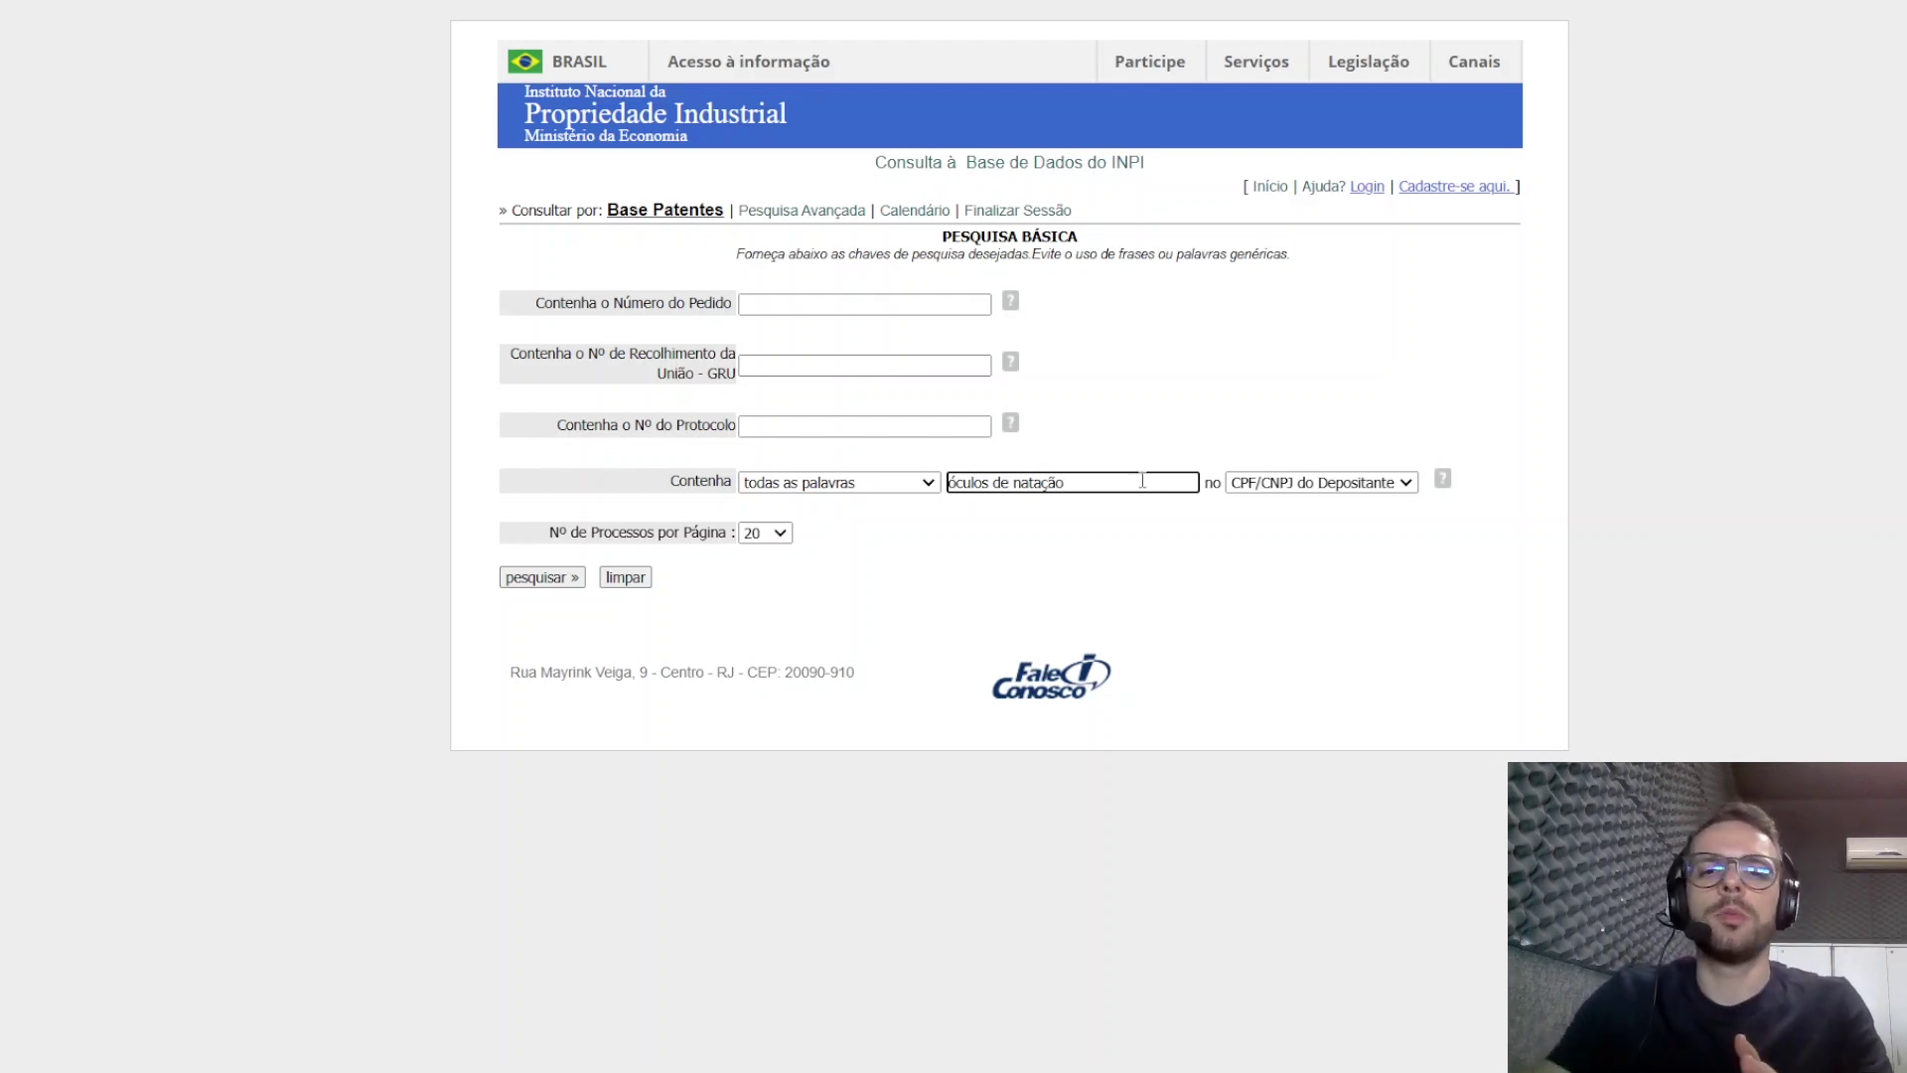
click(1277, 491)
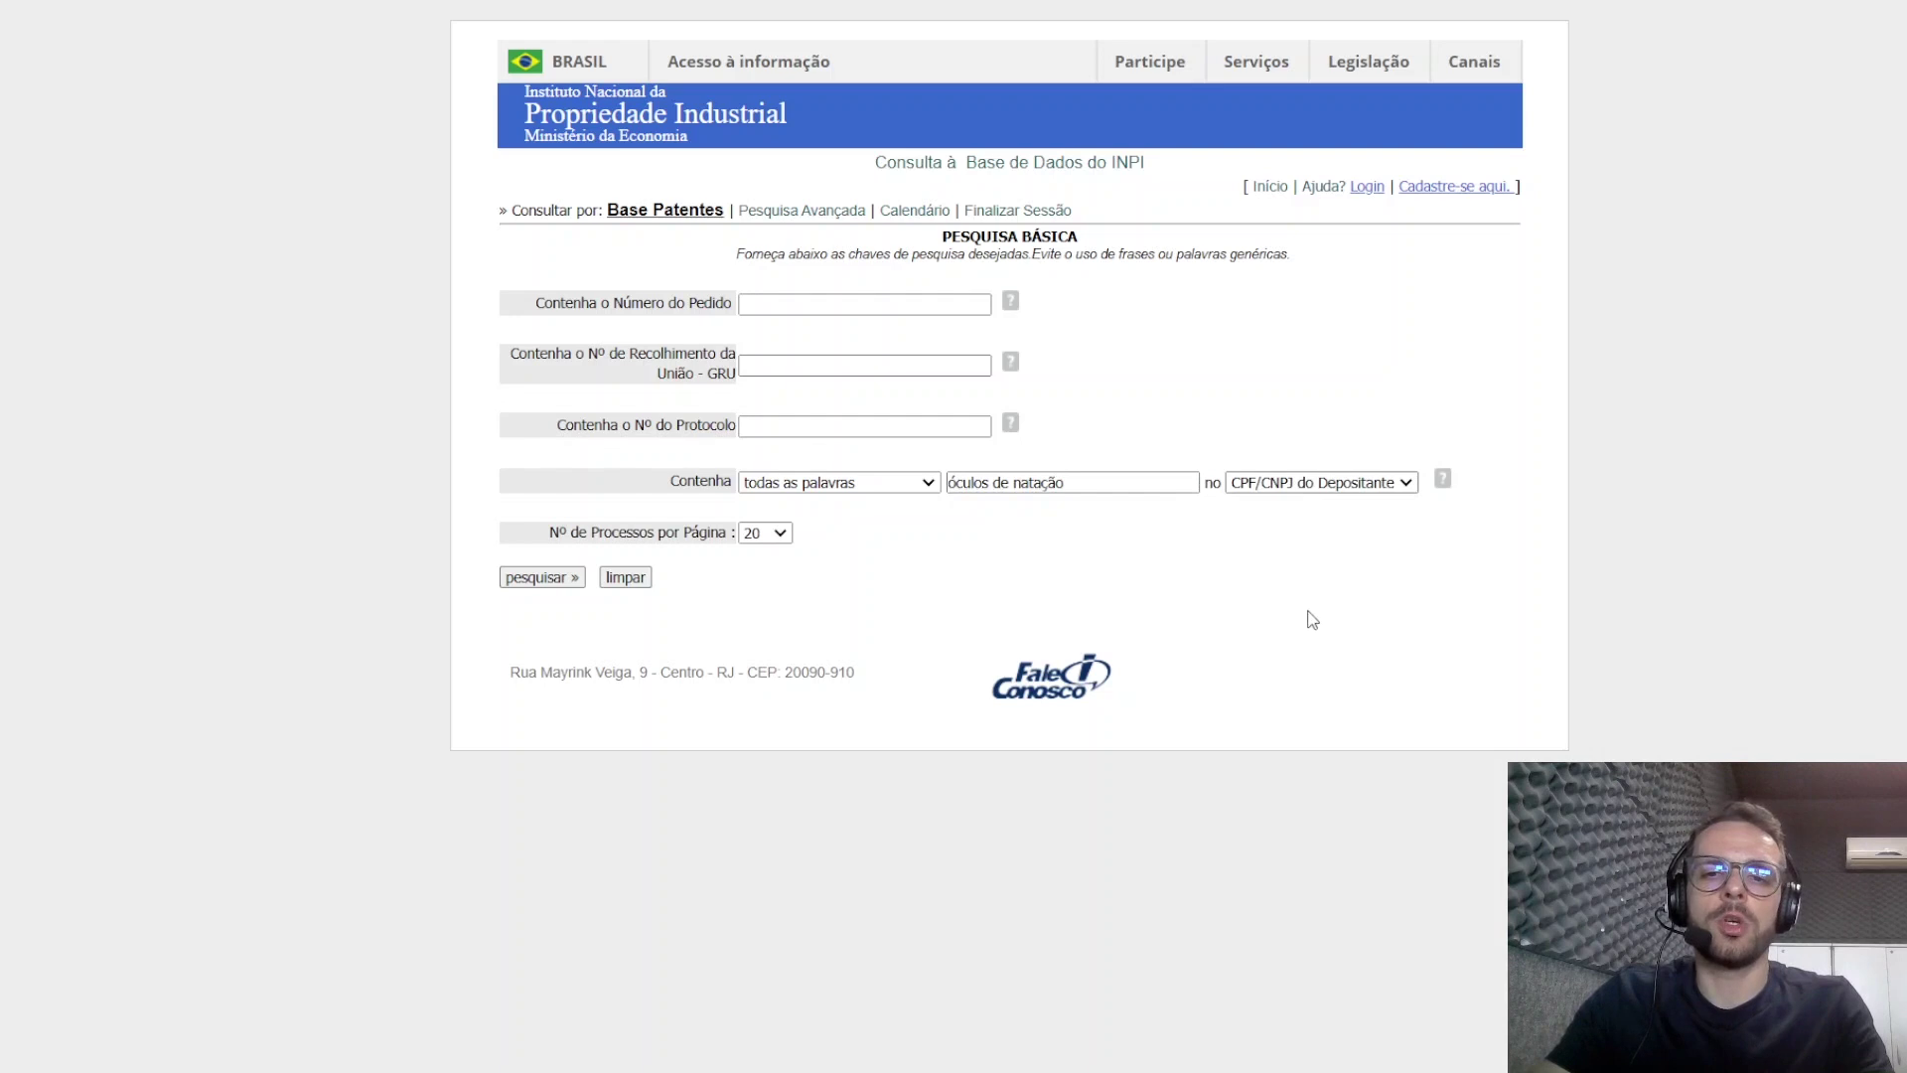
click(1327, 525)
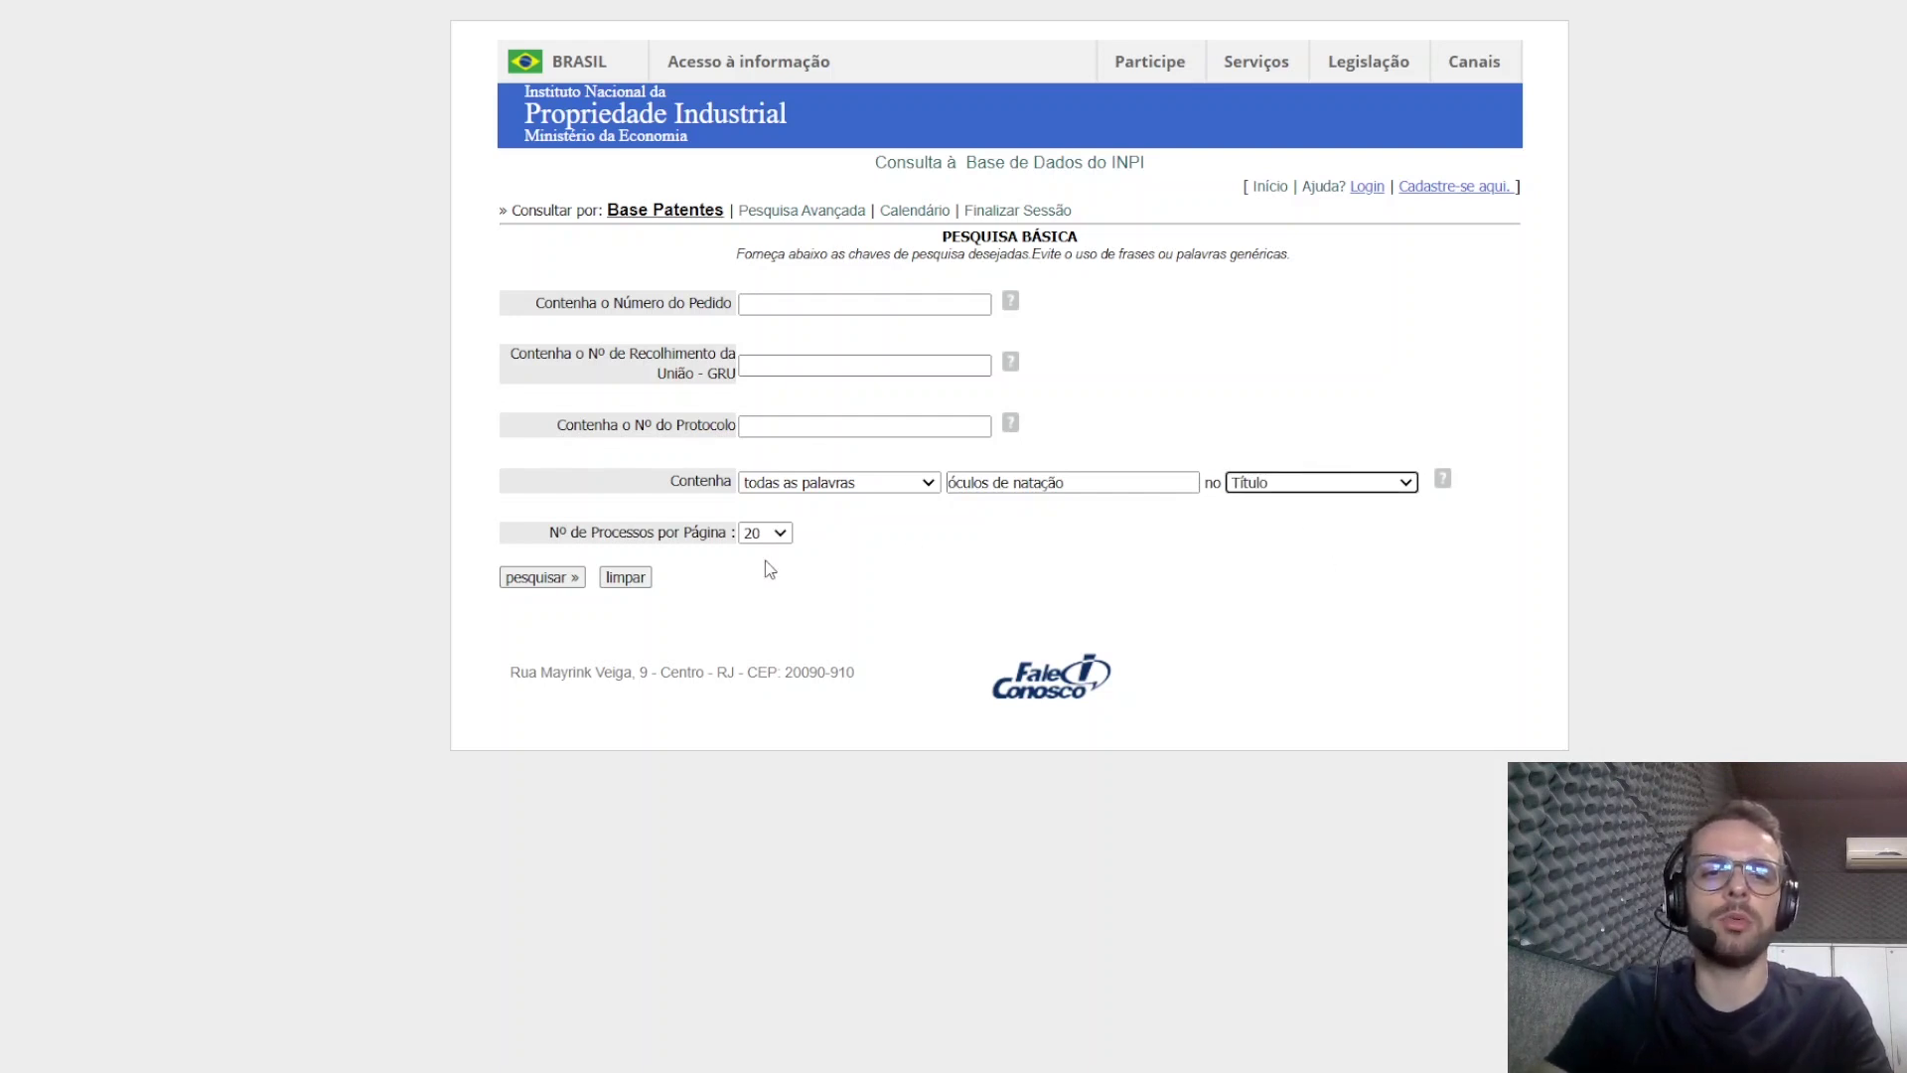
Step: Set the processes per page to 100 and run the patent search
click(780, 538)
click(782, 578)
click(953, 591)
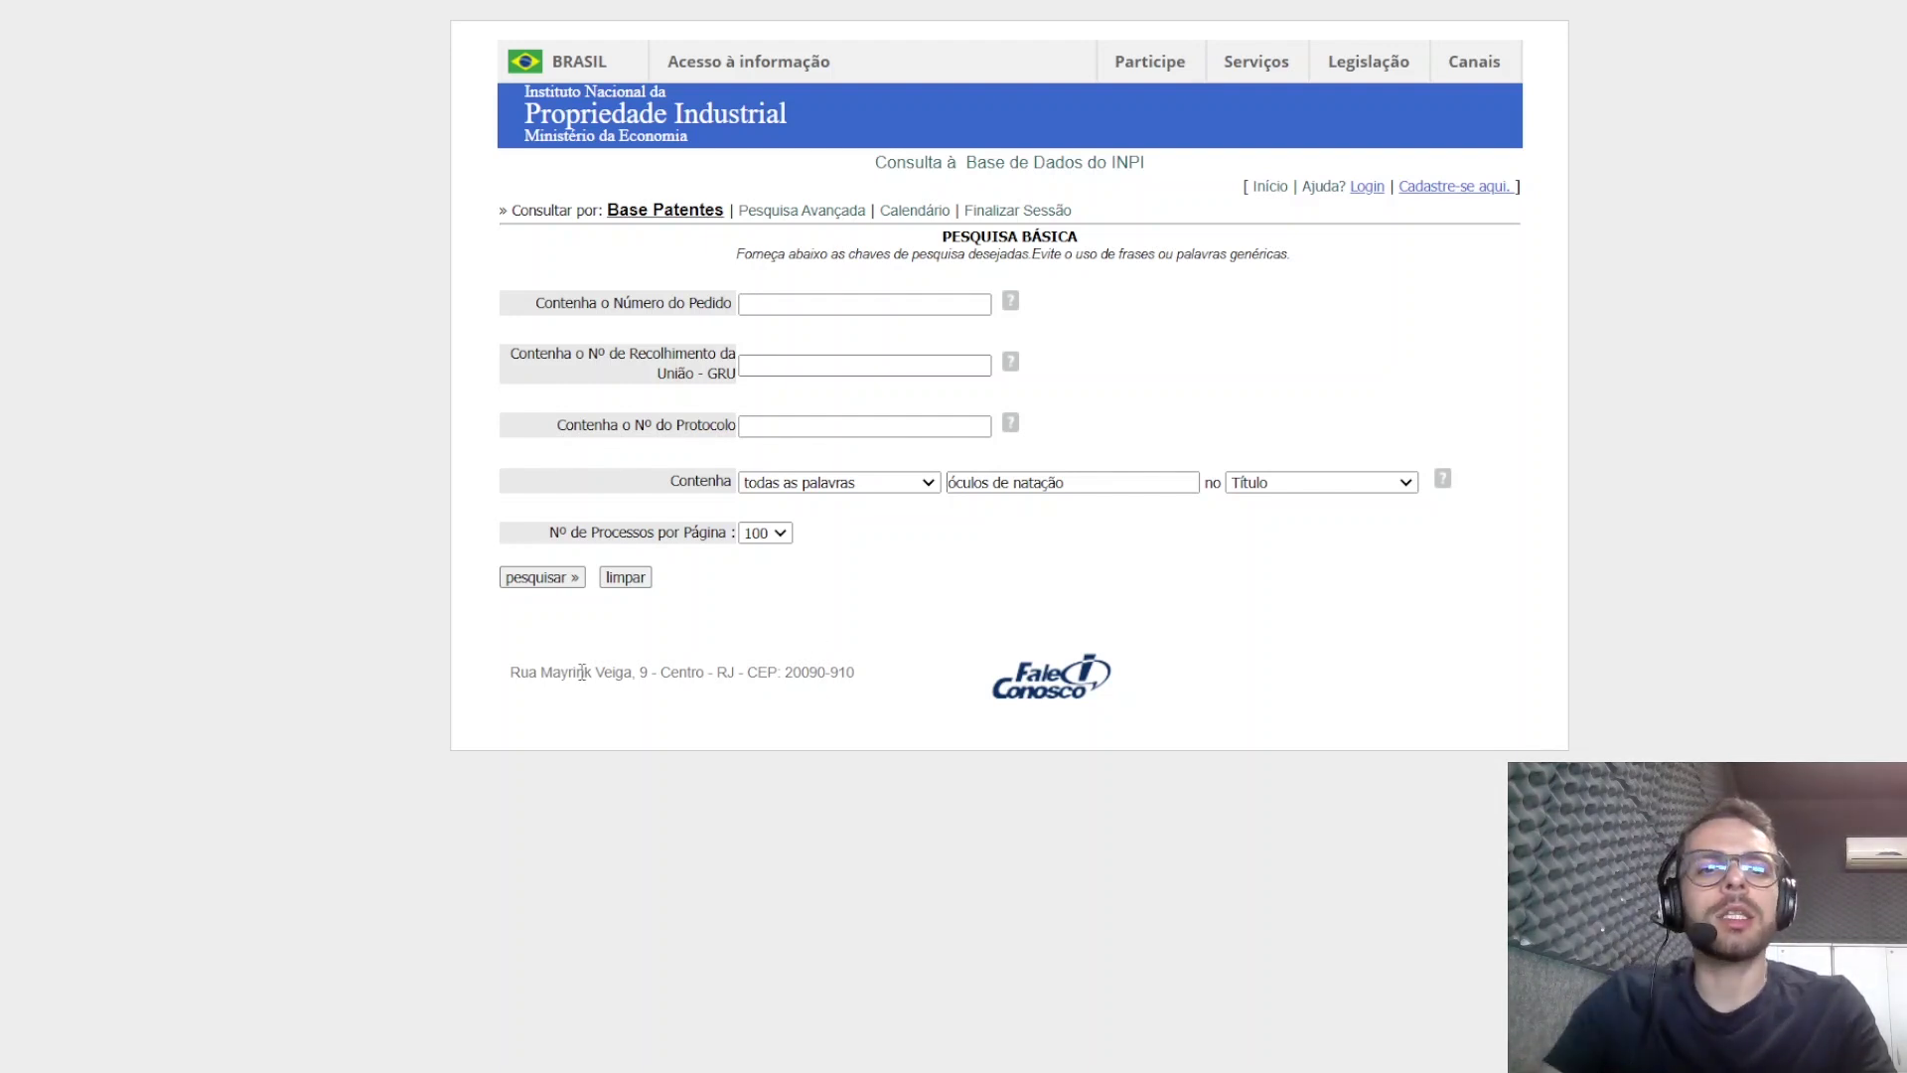
click(574, 582)
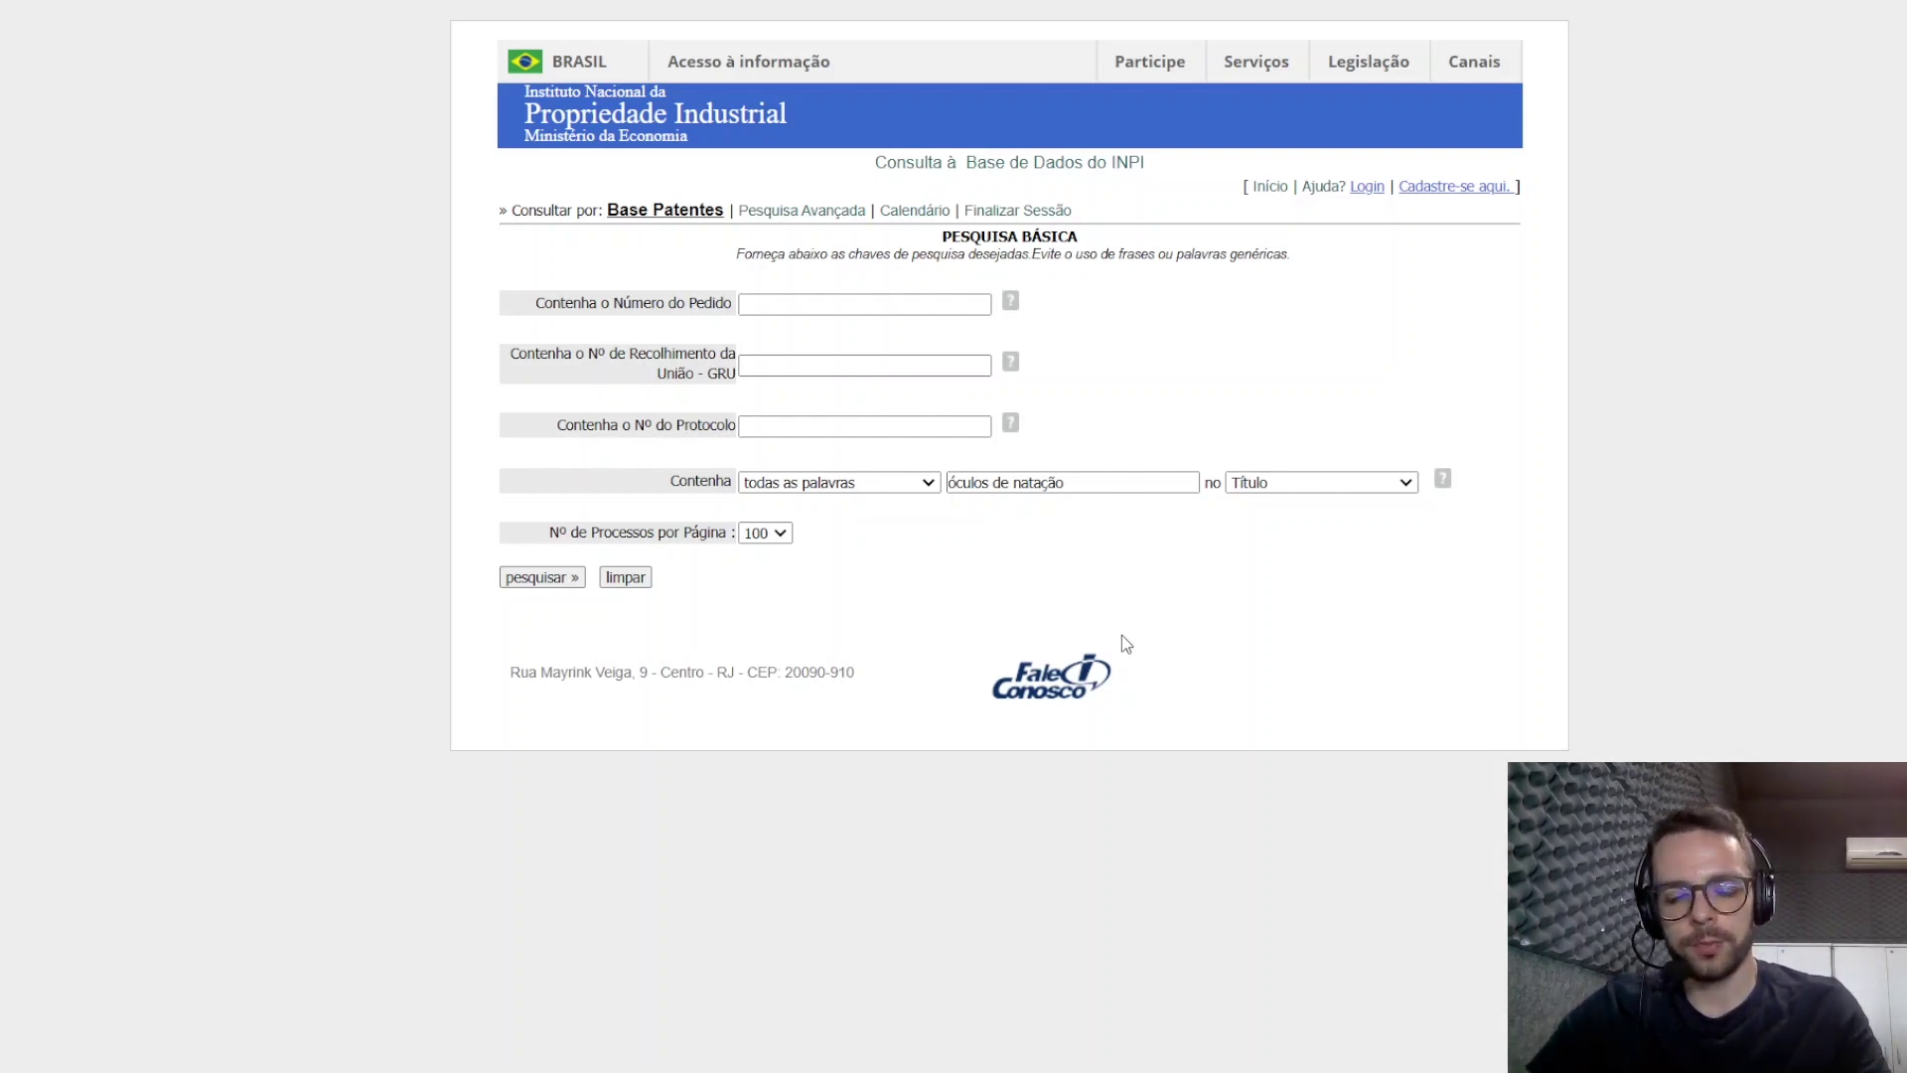
key(Return)
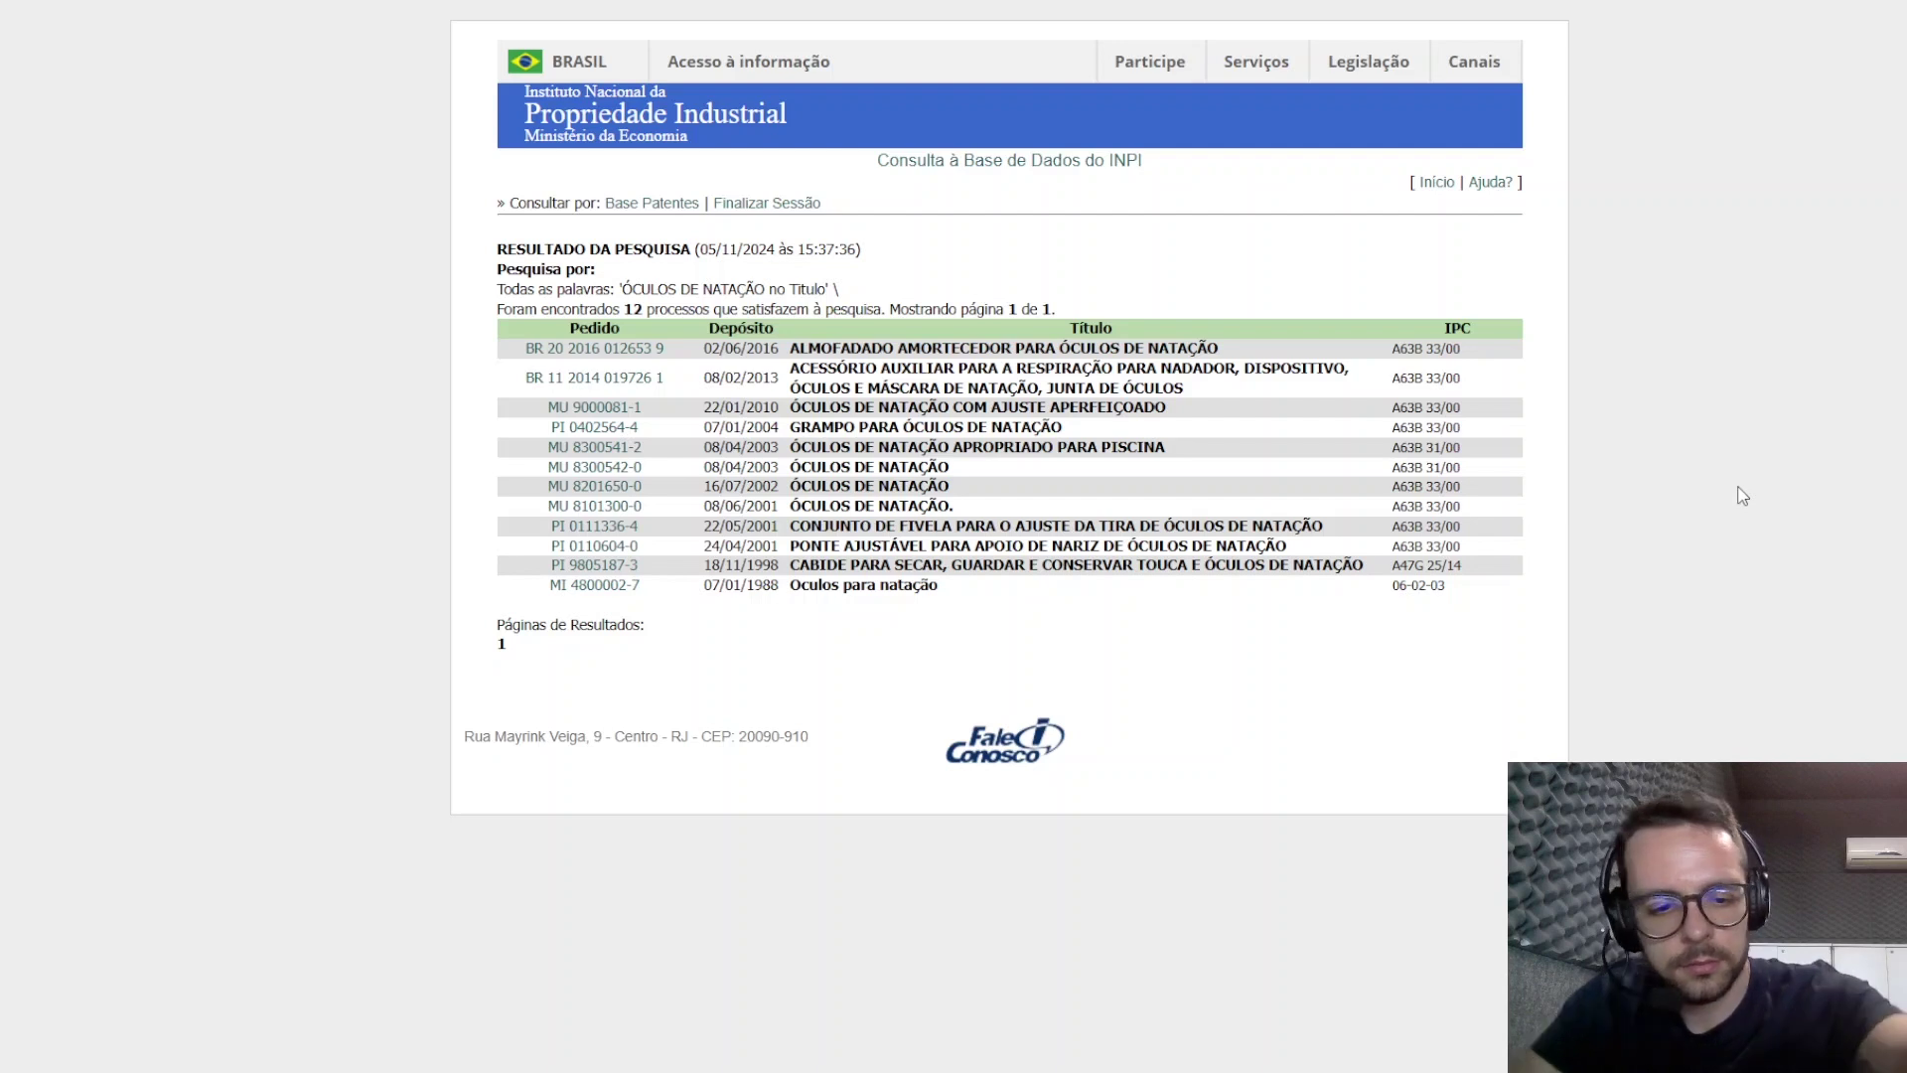
Step: Display the already opened record of the patent "Almofadado amortecedor para óculos de natação" in full screen
key(F11)
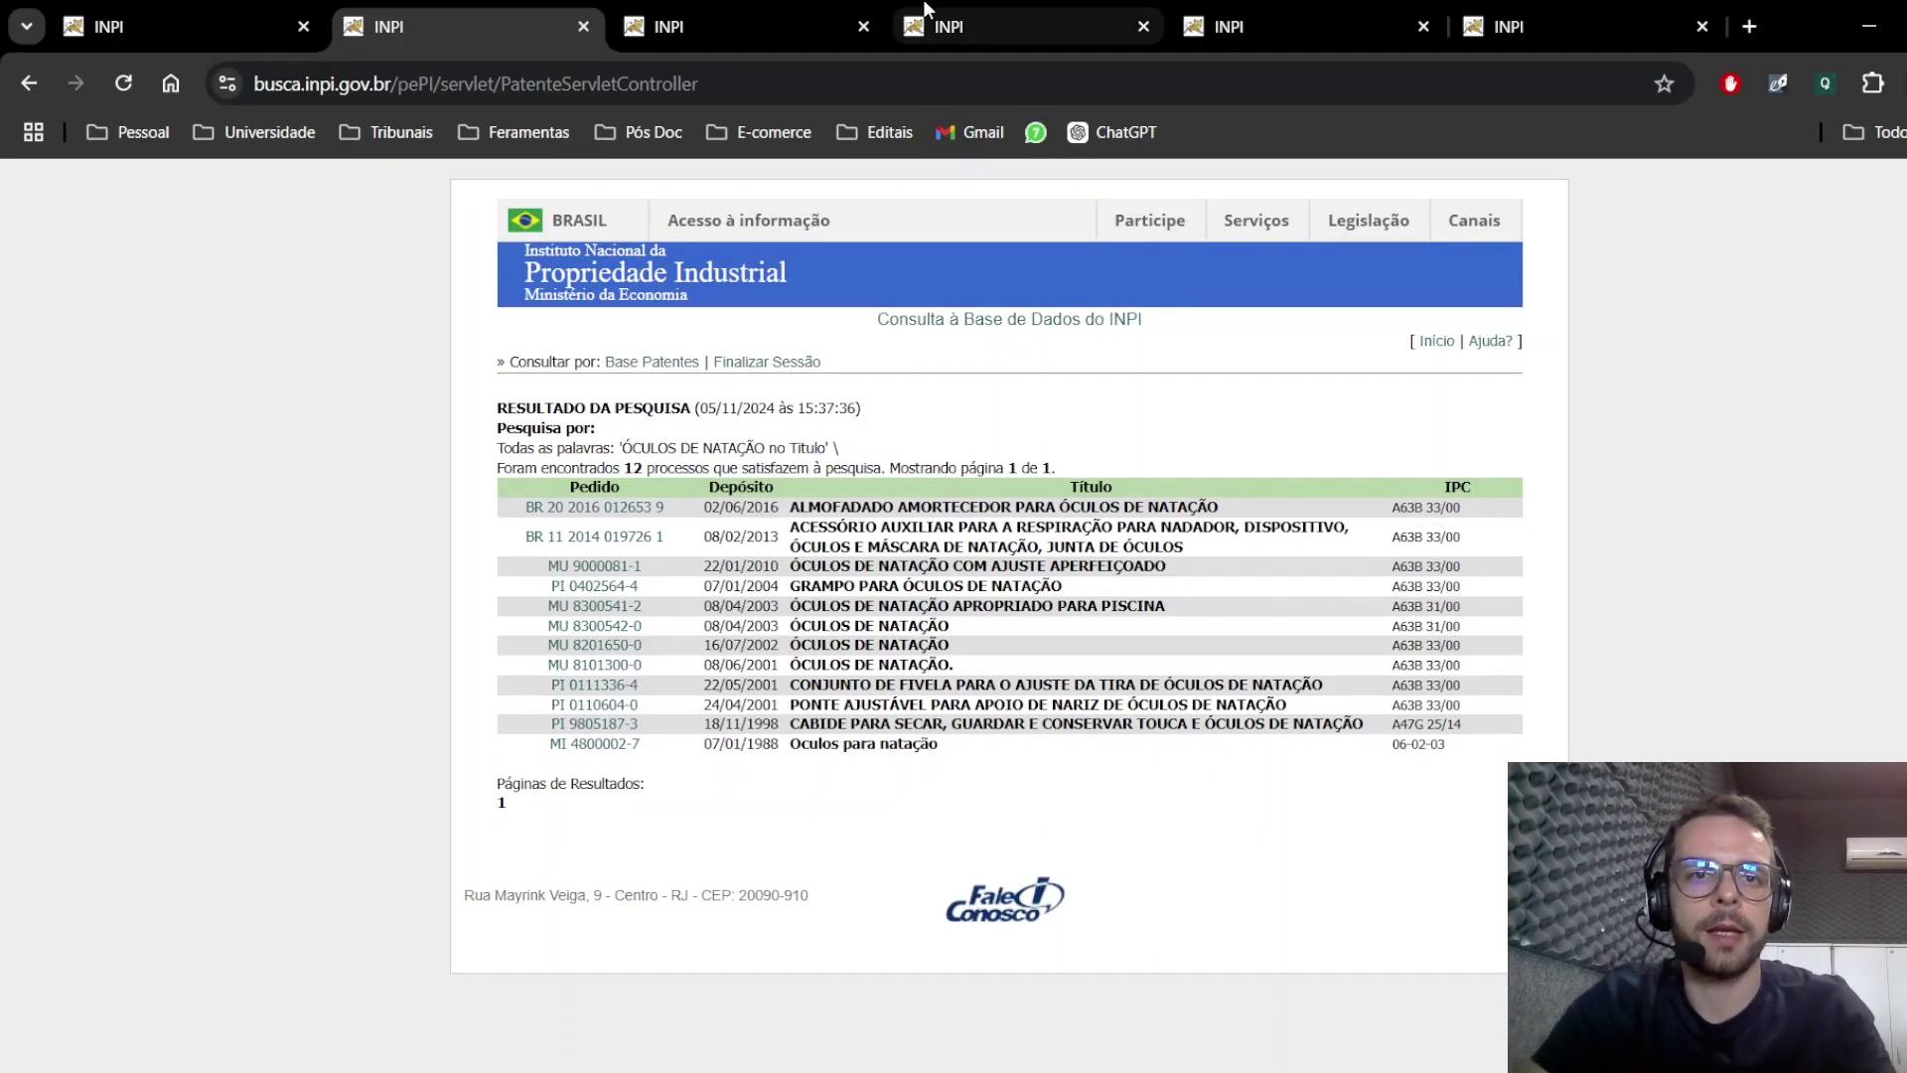
click(715, 27)
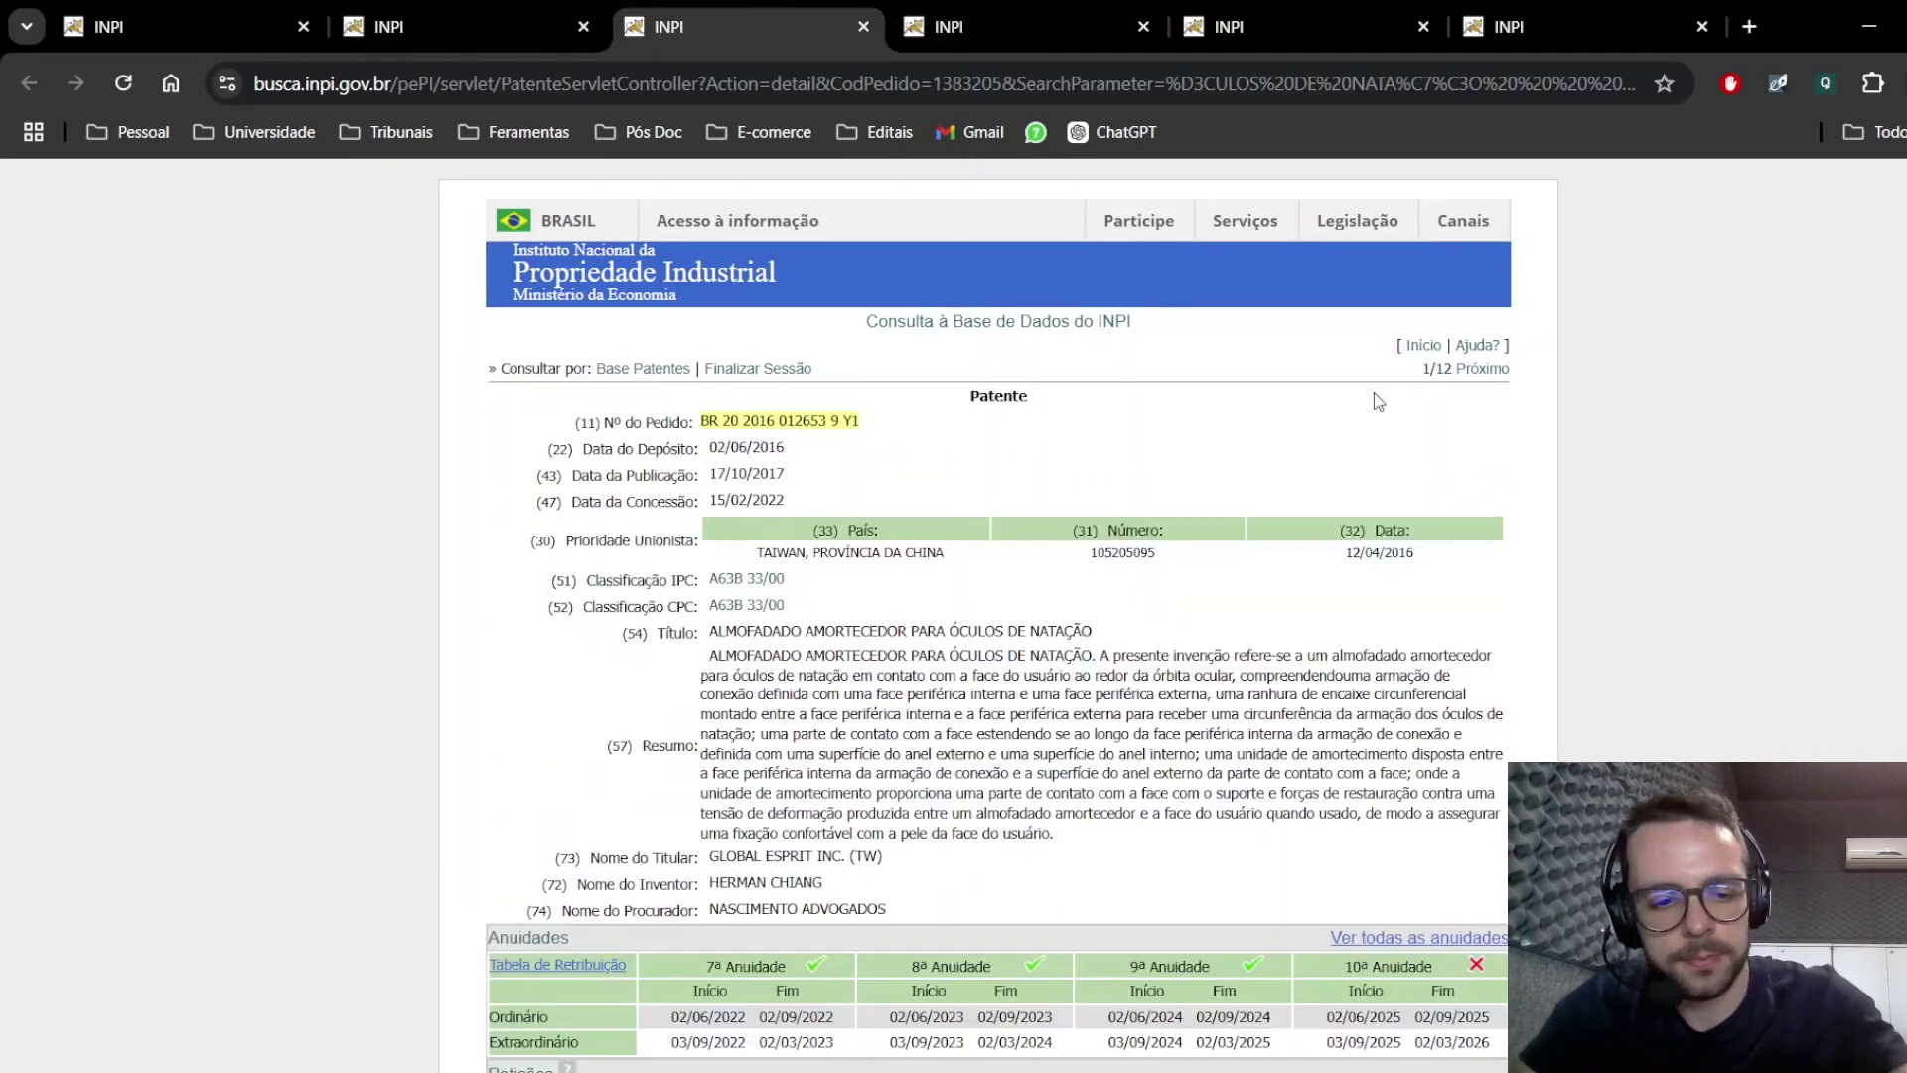
key(F11)
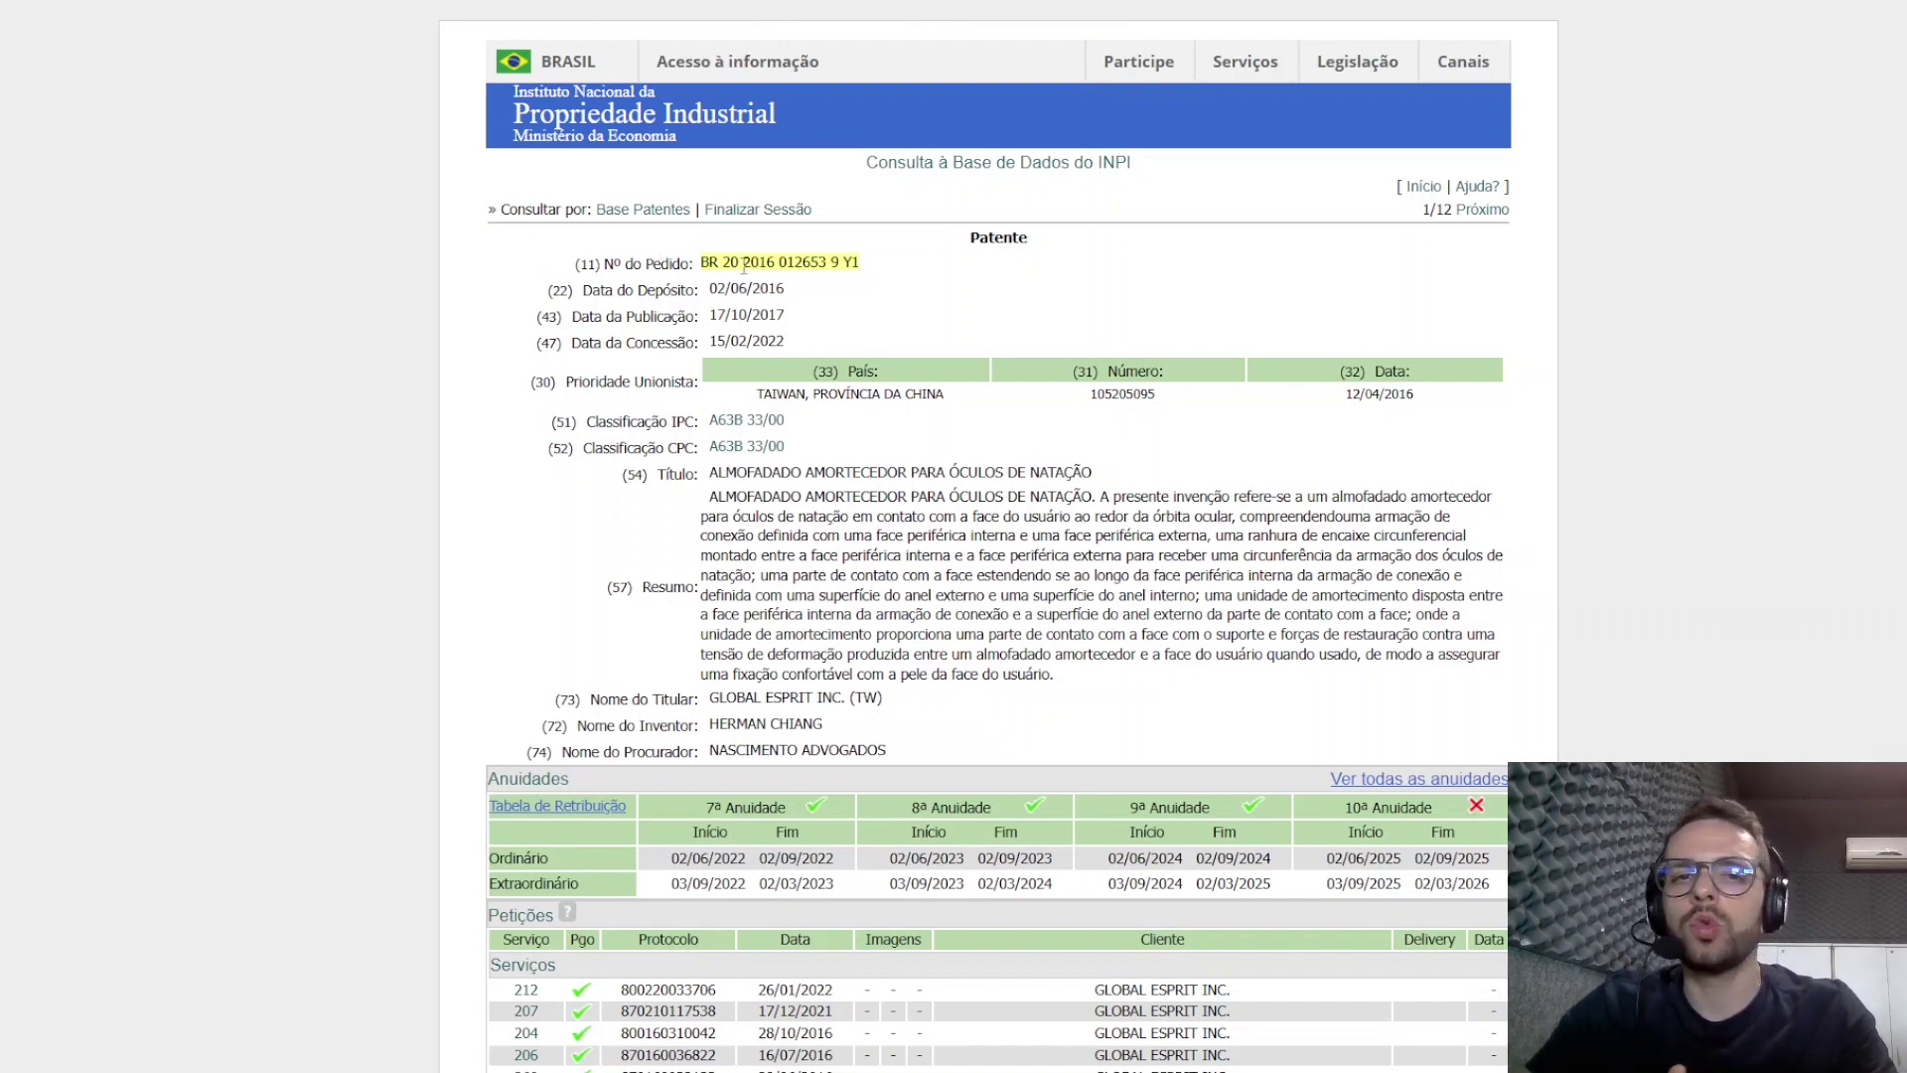
Step: Examine the patent's application number and its filing, publication and grant dates by highlighting them
drag(701, 263, 861, 264)
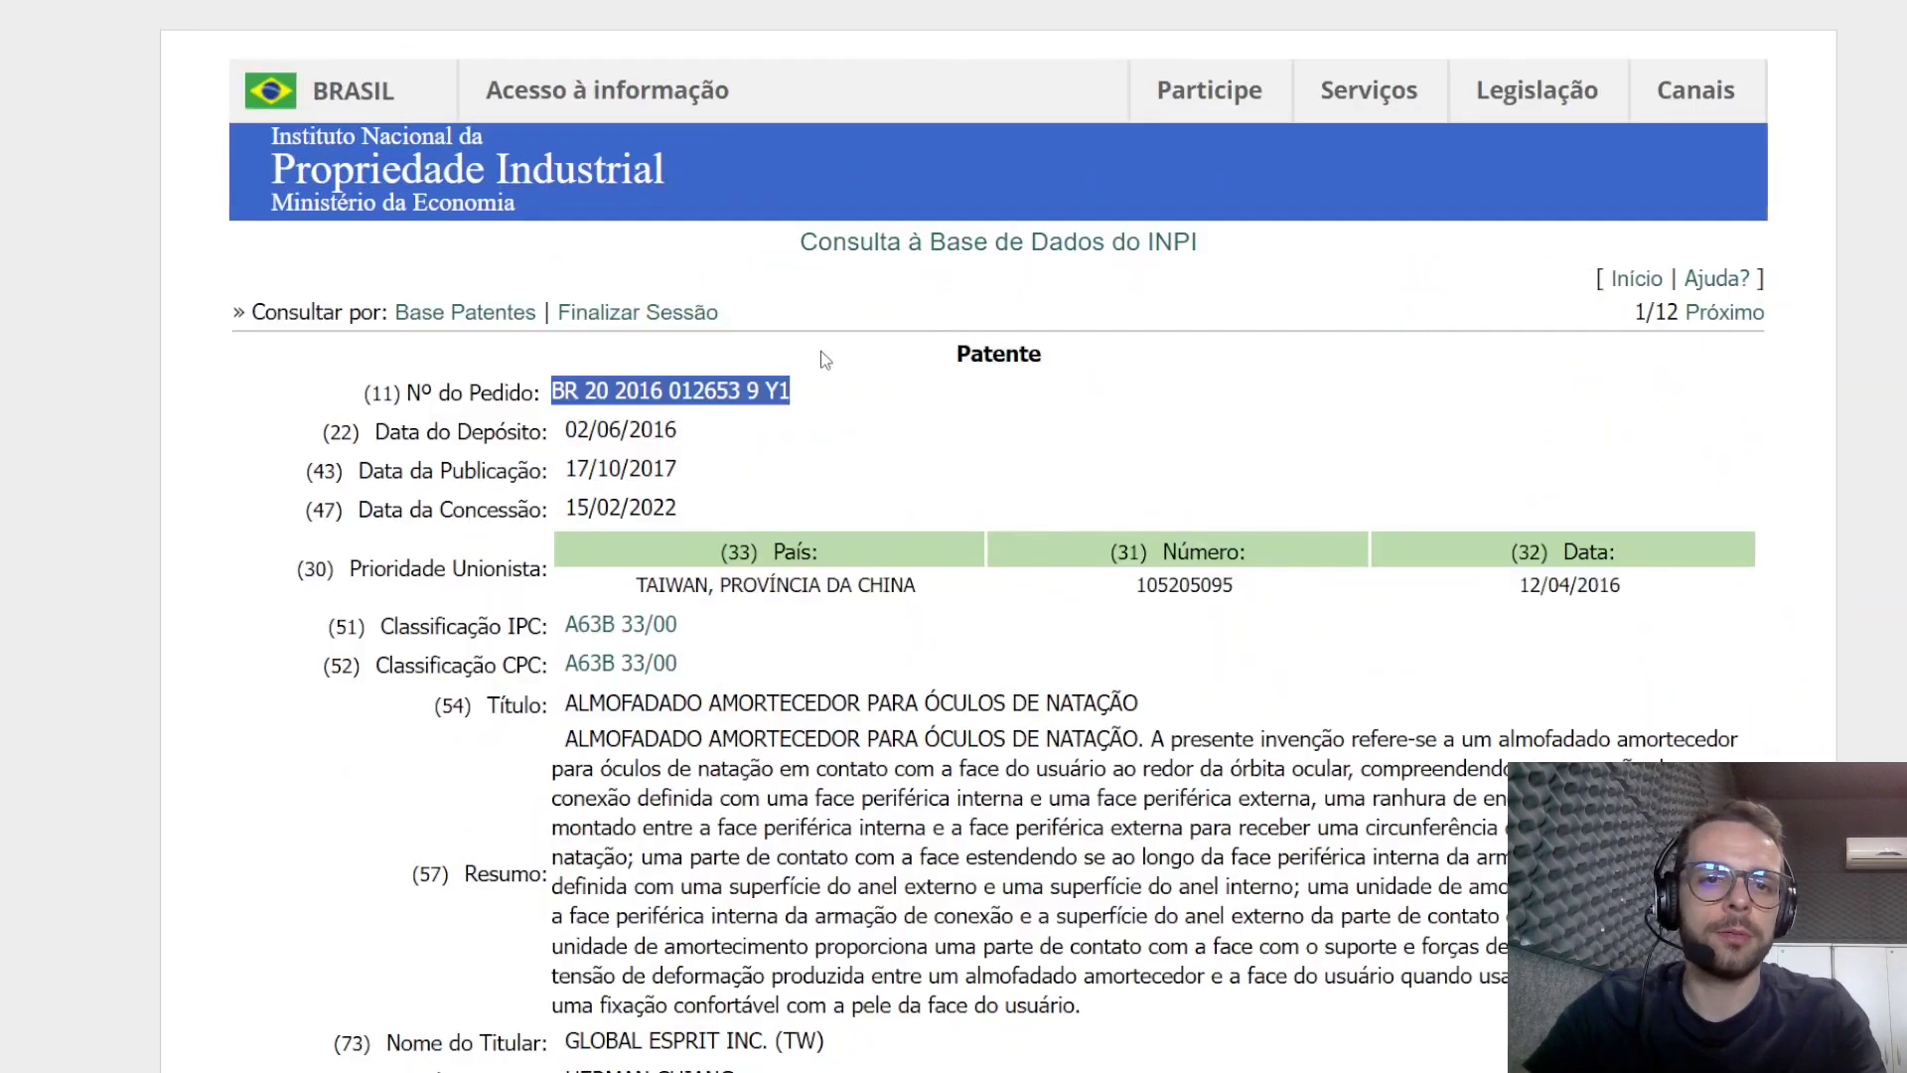
drag(564, 430, 676, 430)
drag(575, 468, 682, 470)
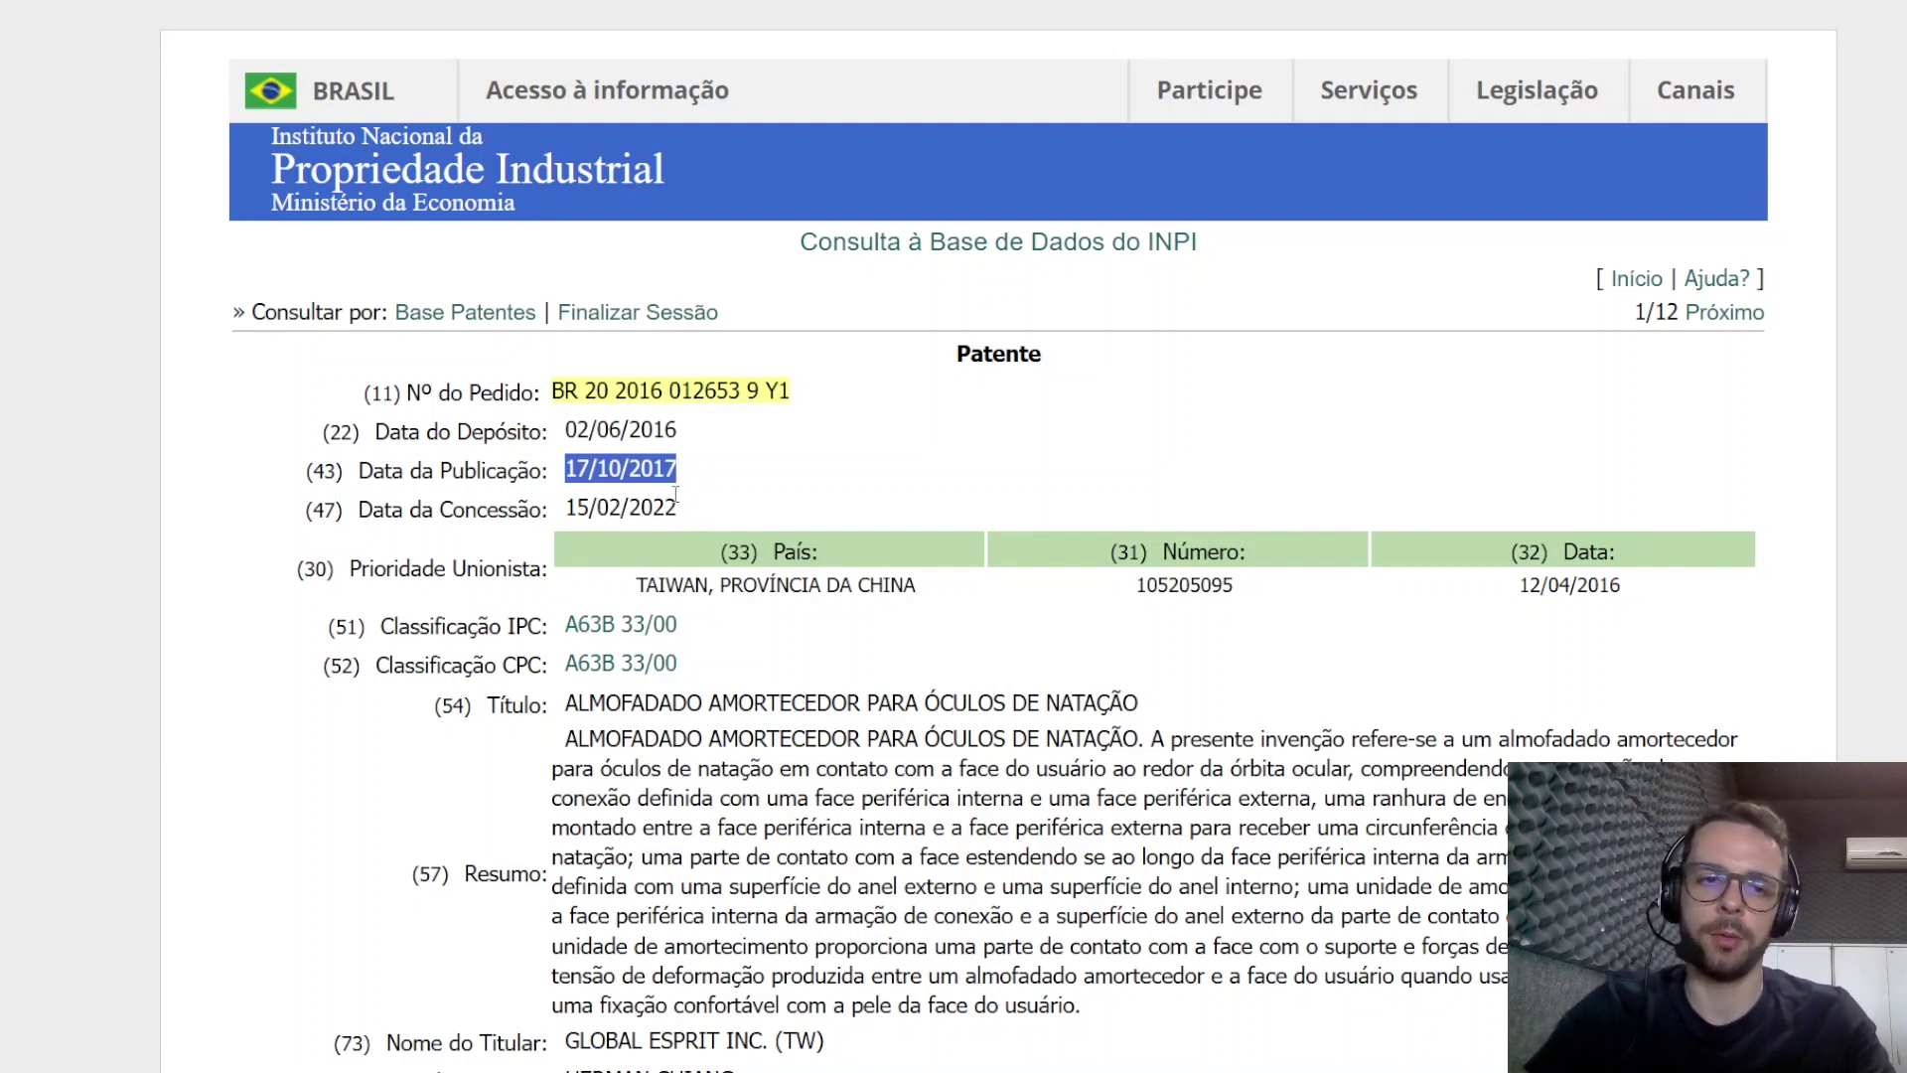
drag(679, 508, 571, 508)
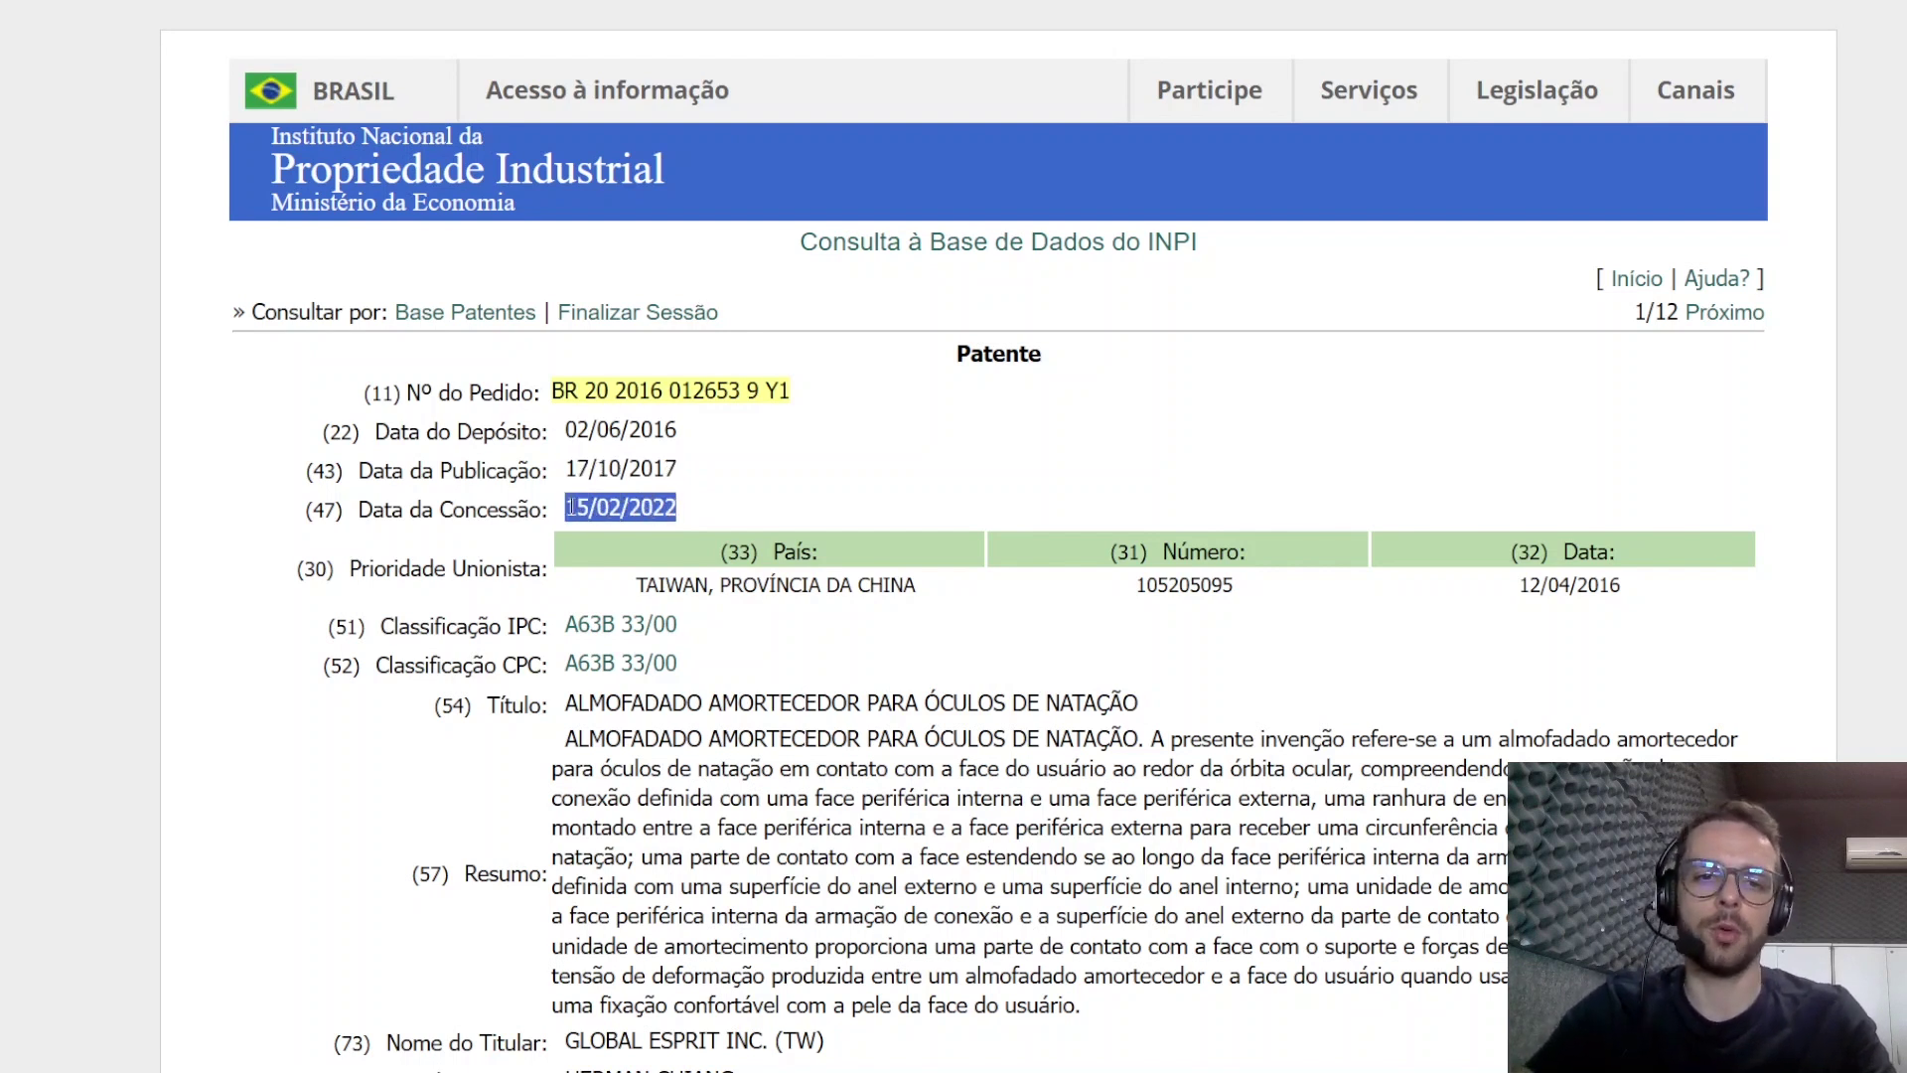
Step: Review the patent's IPC and CPC classifications, title, abstract, and the owner, inventor and attorney fields
scroll(571, 507, down, 1)
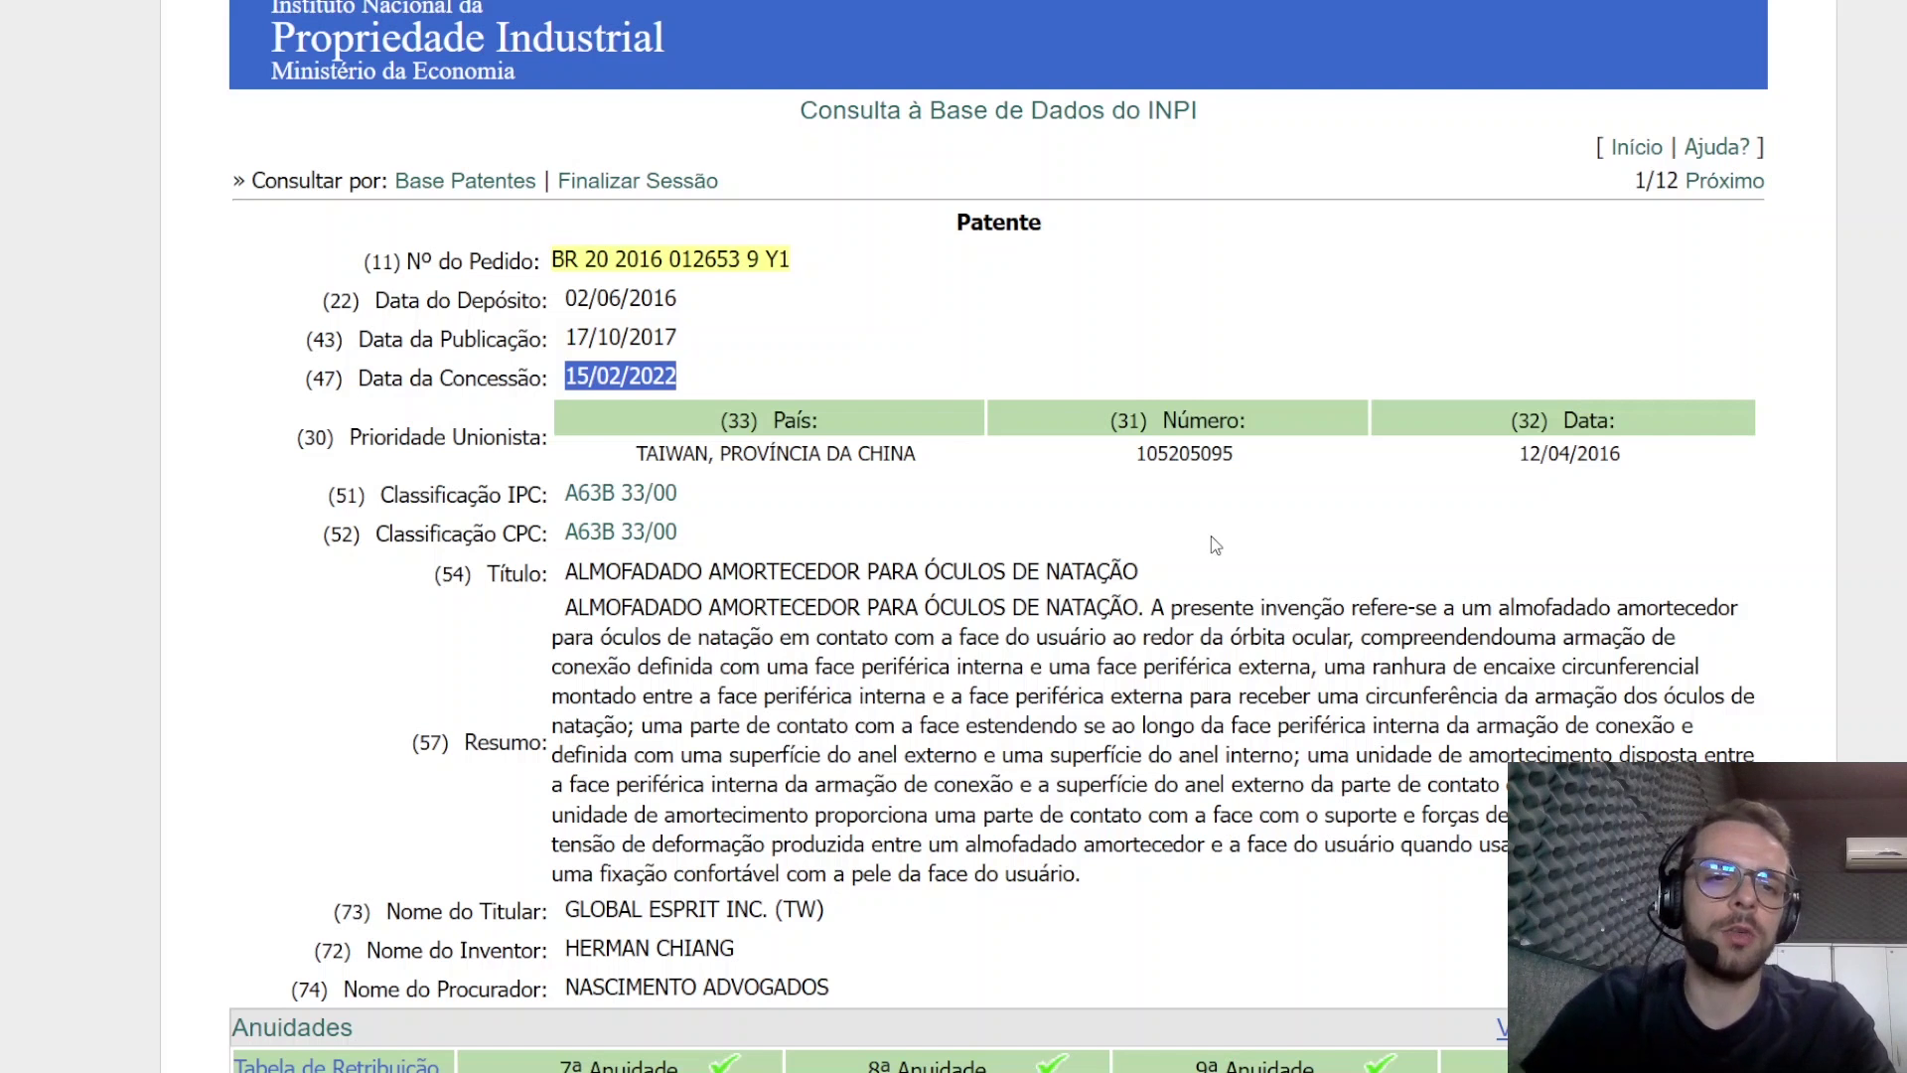
mouse_move(648, 492)
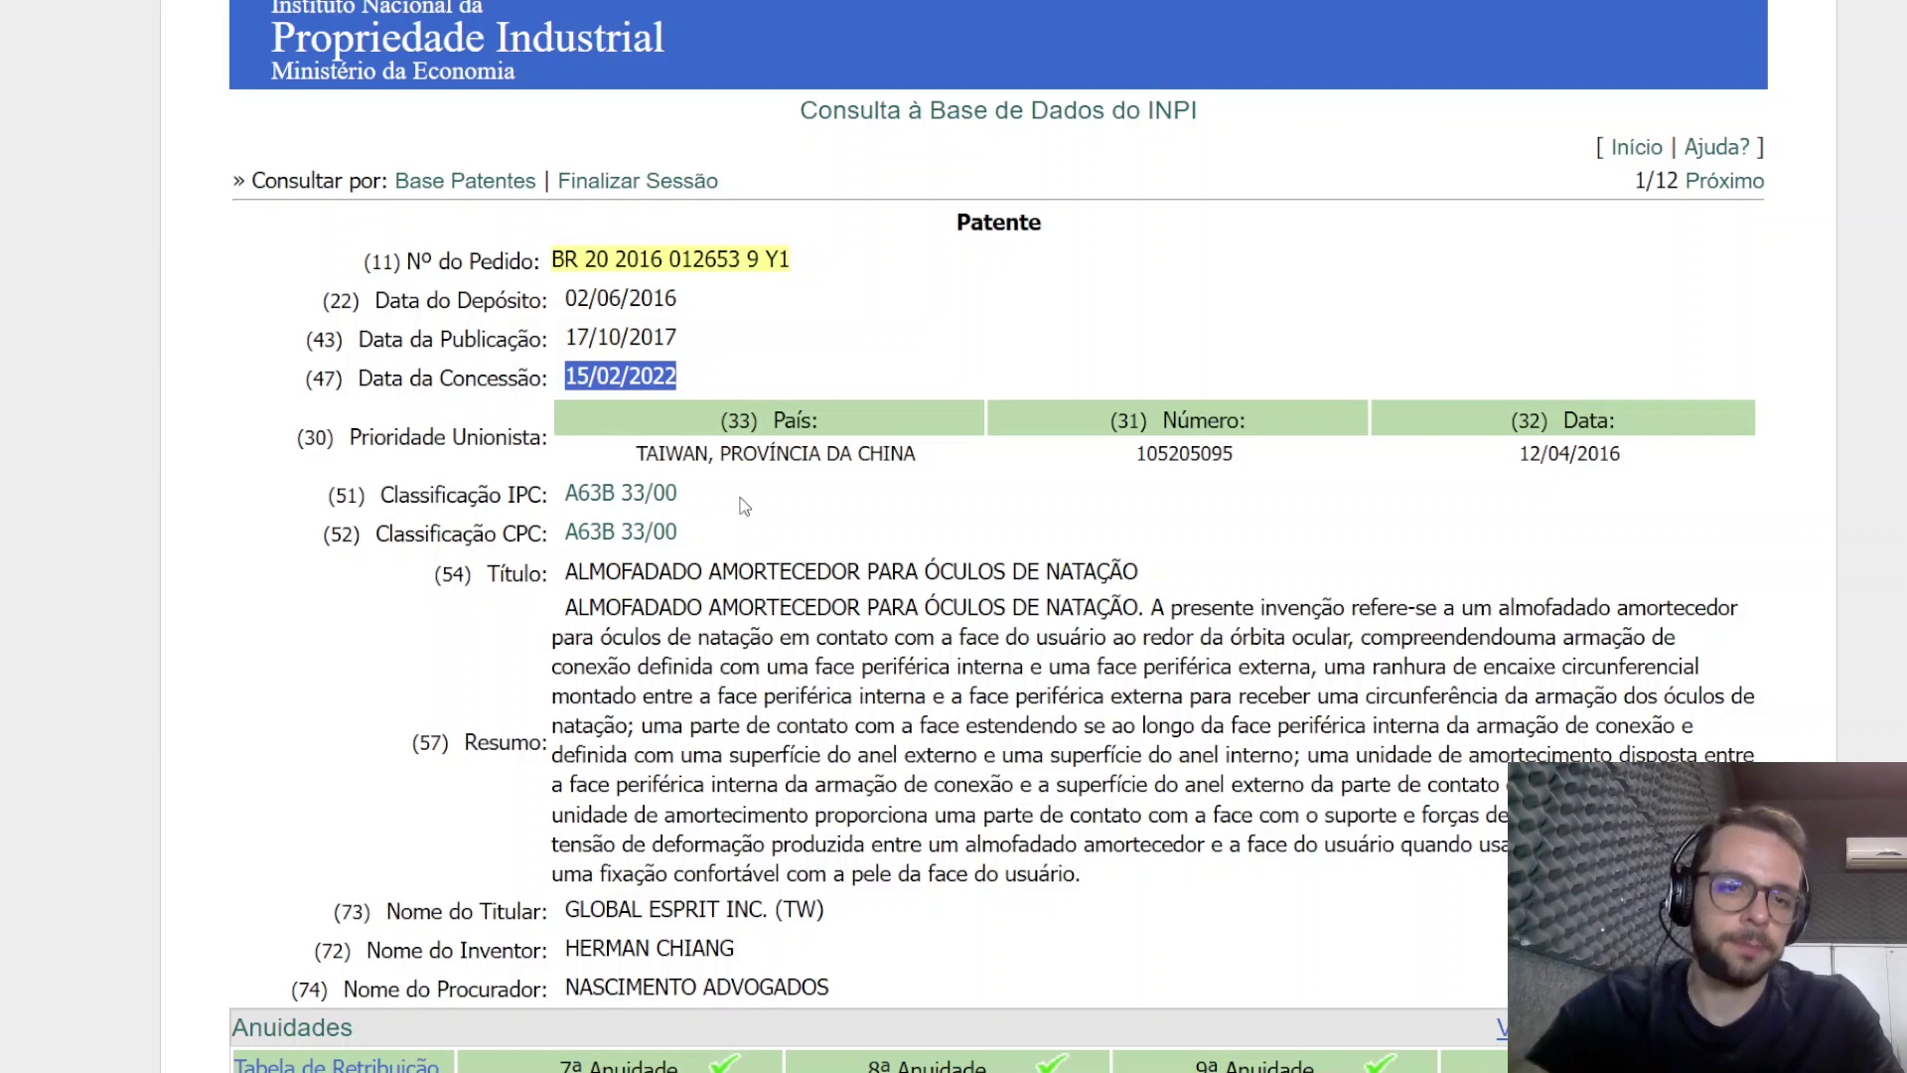
scroll(1049, 581, down, 1)
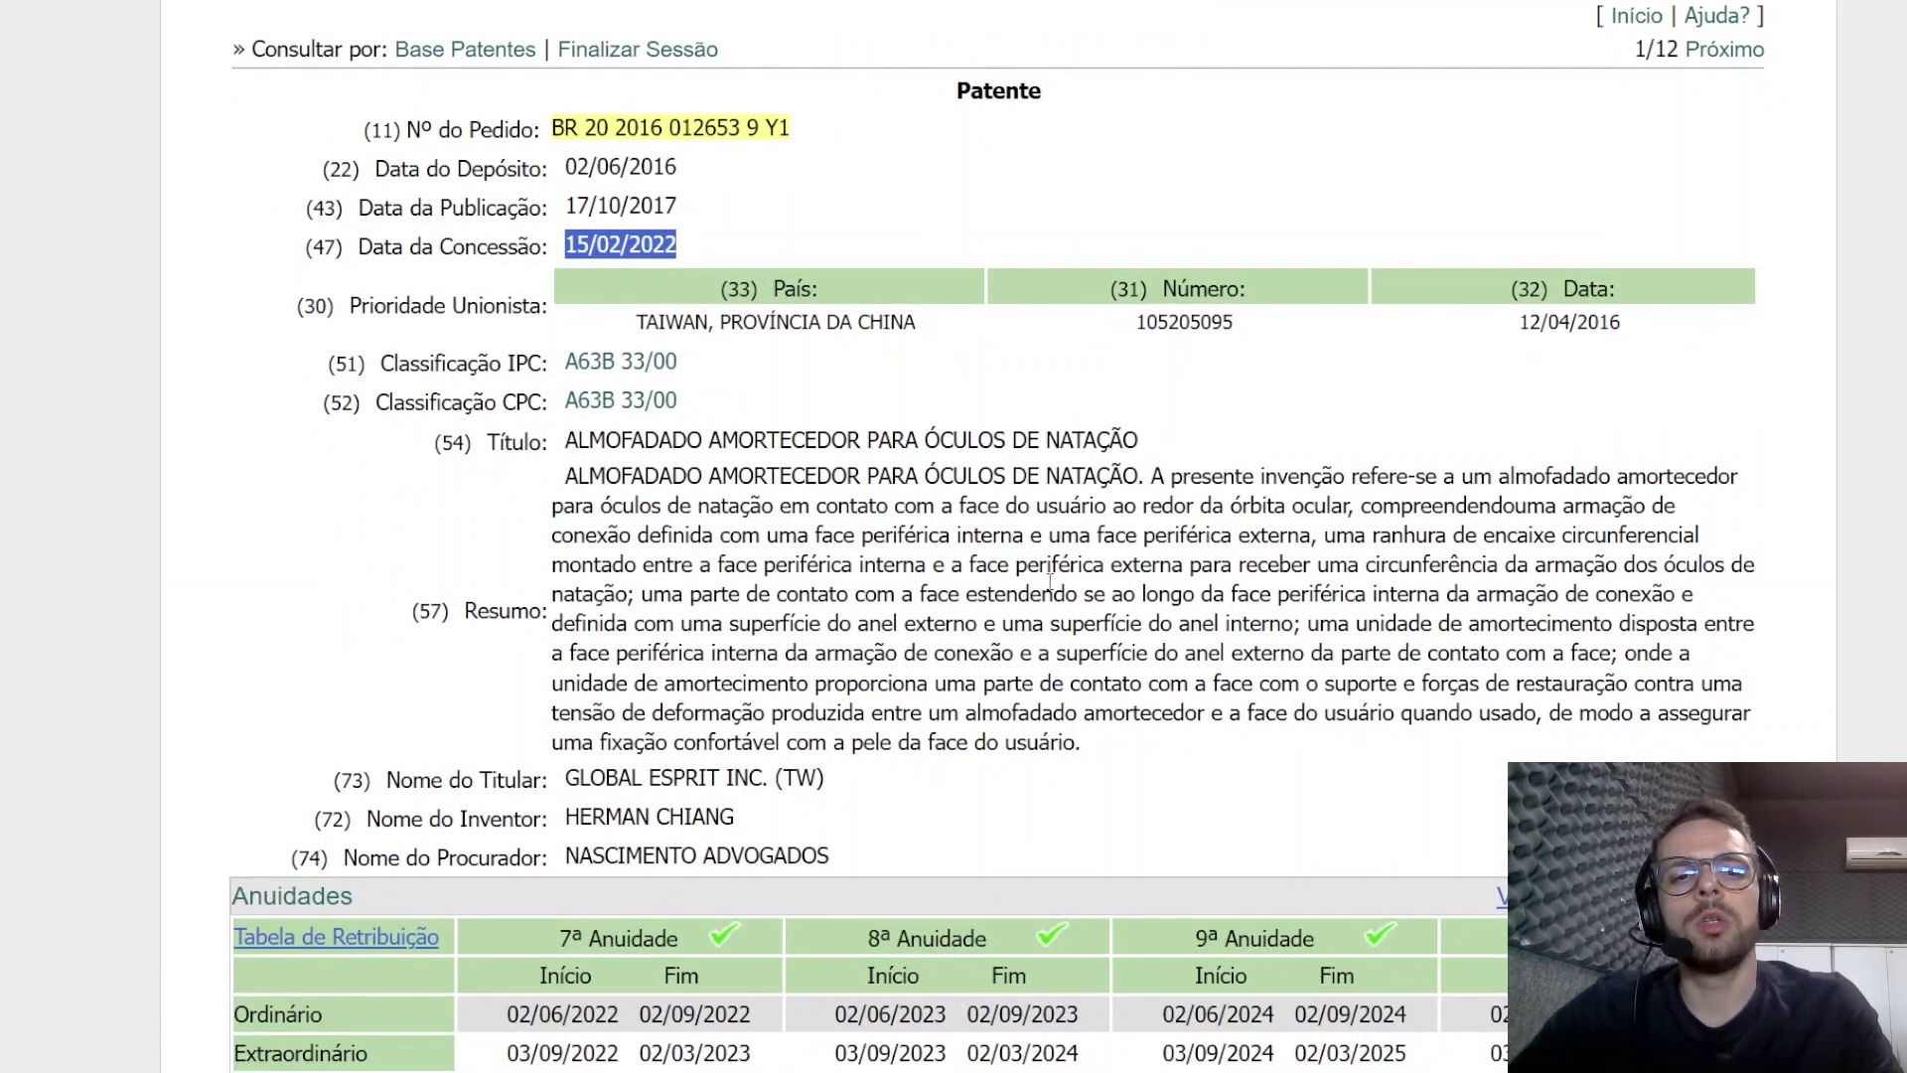
scroll(990, 645, down, 1)
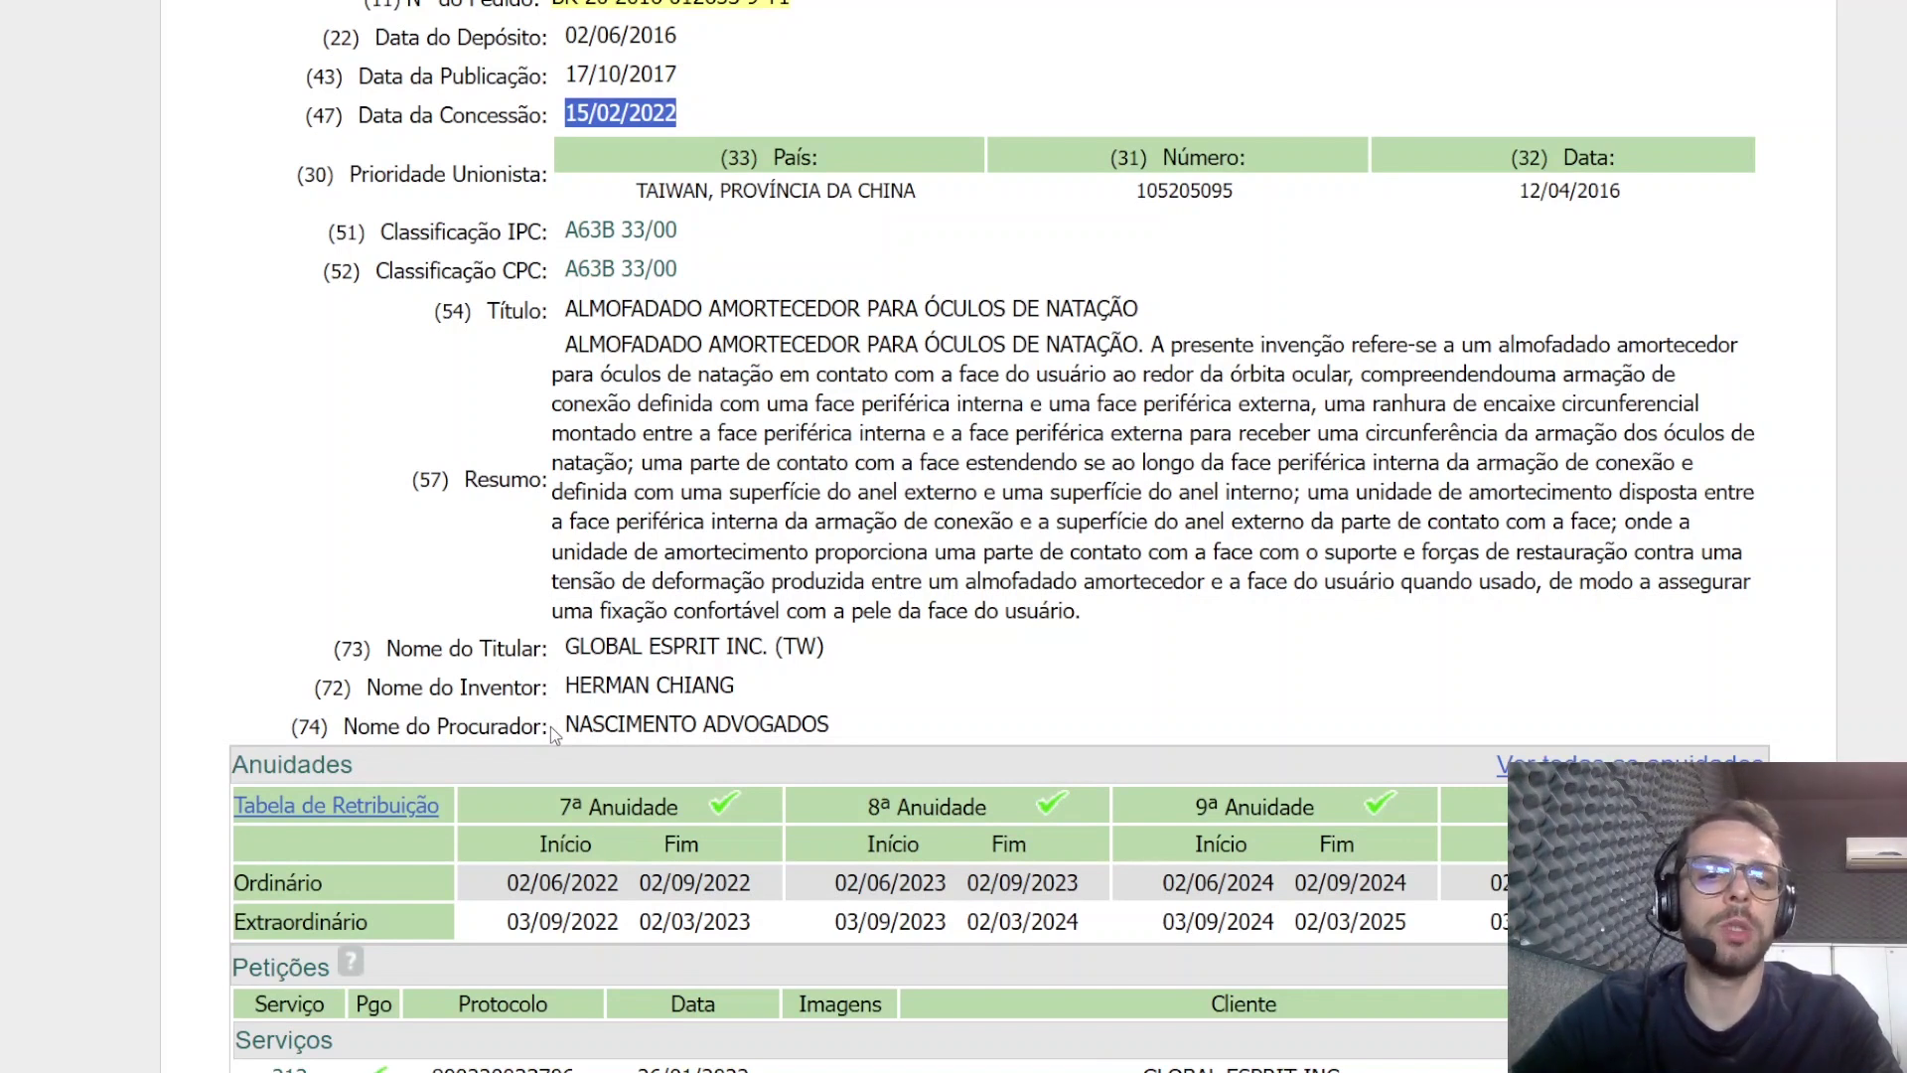
scroll(552, 733, down, 1)
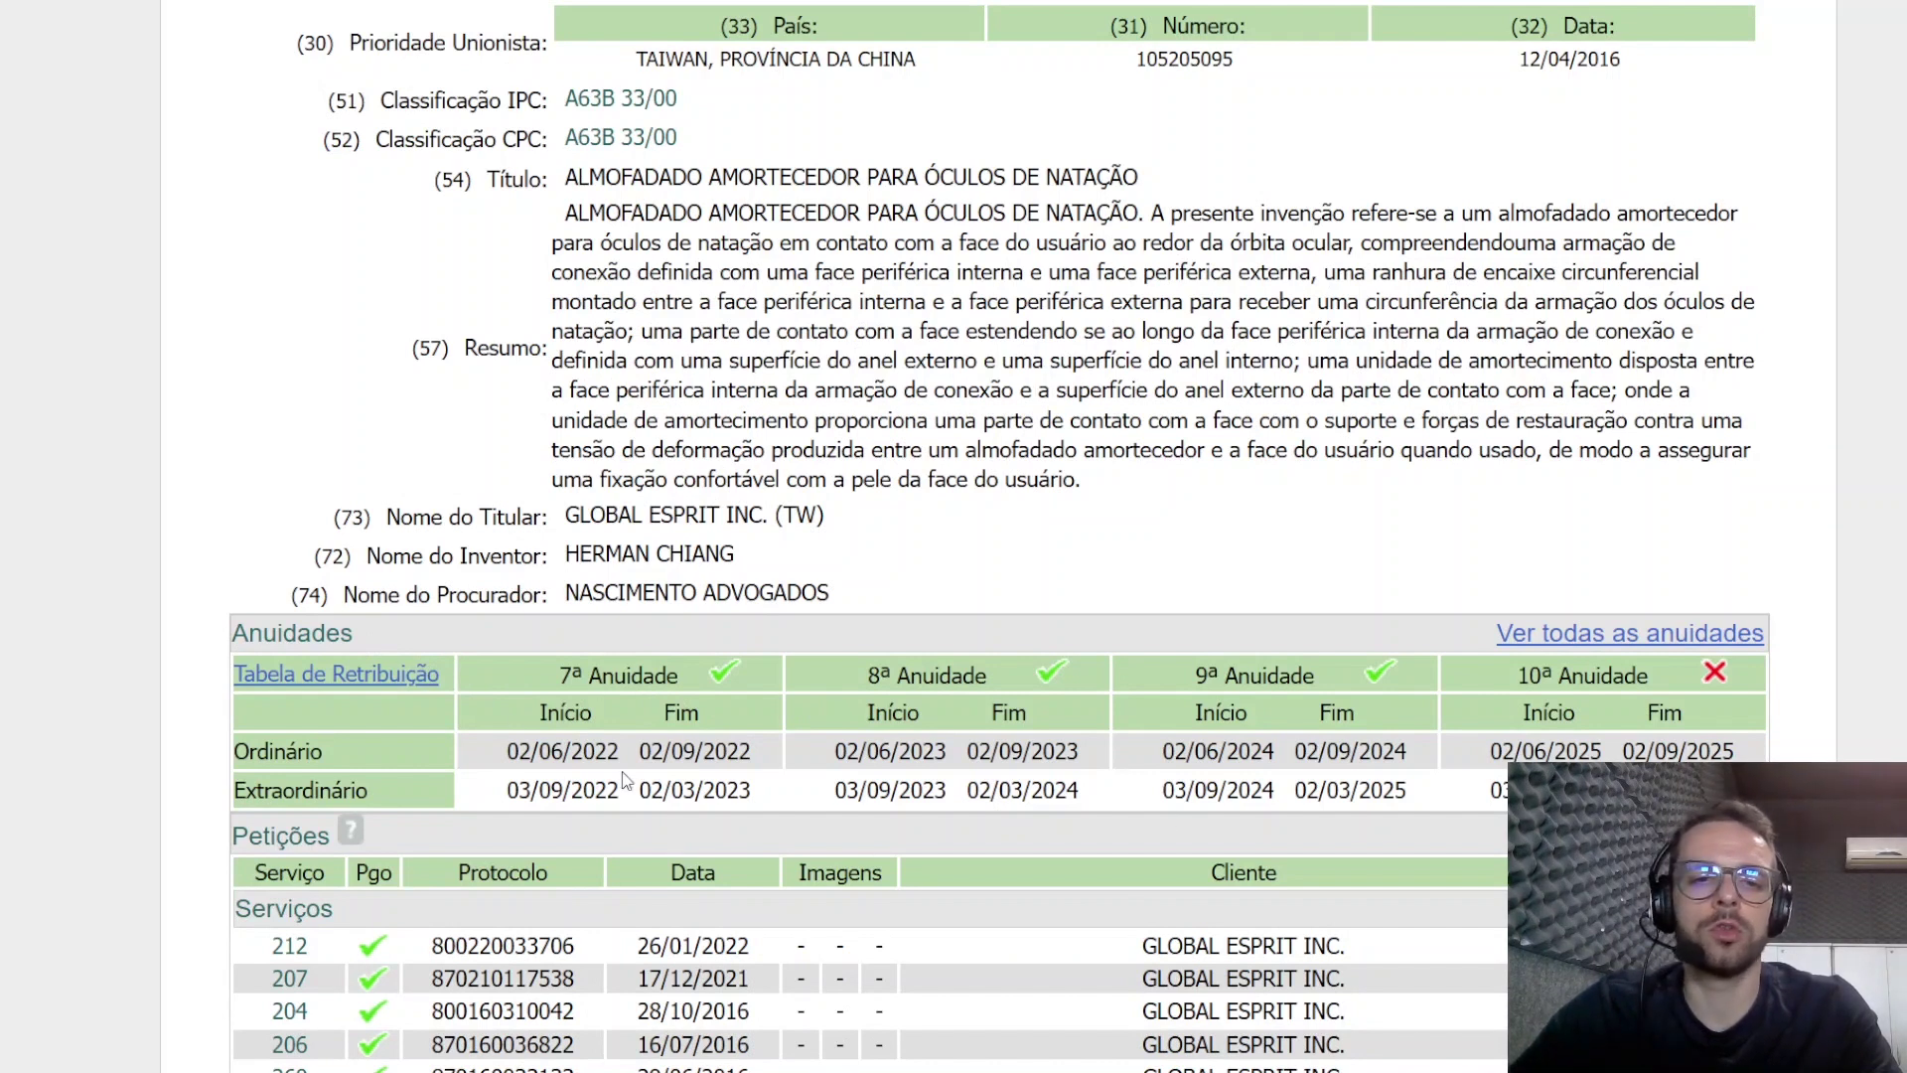
Step: Review the annuities and petitions sections and check the descriptions of service codes 200 and 206
scroll(1675, 715, down, 2)
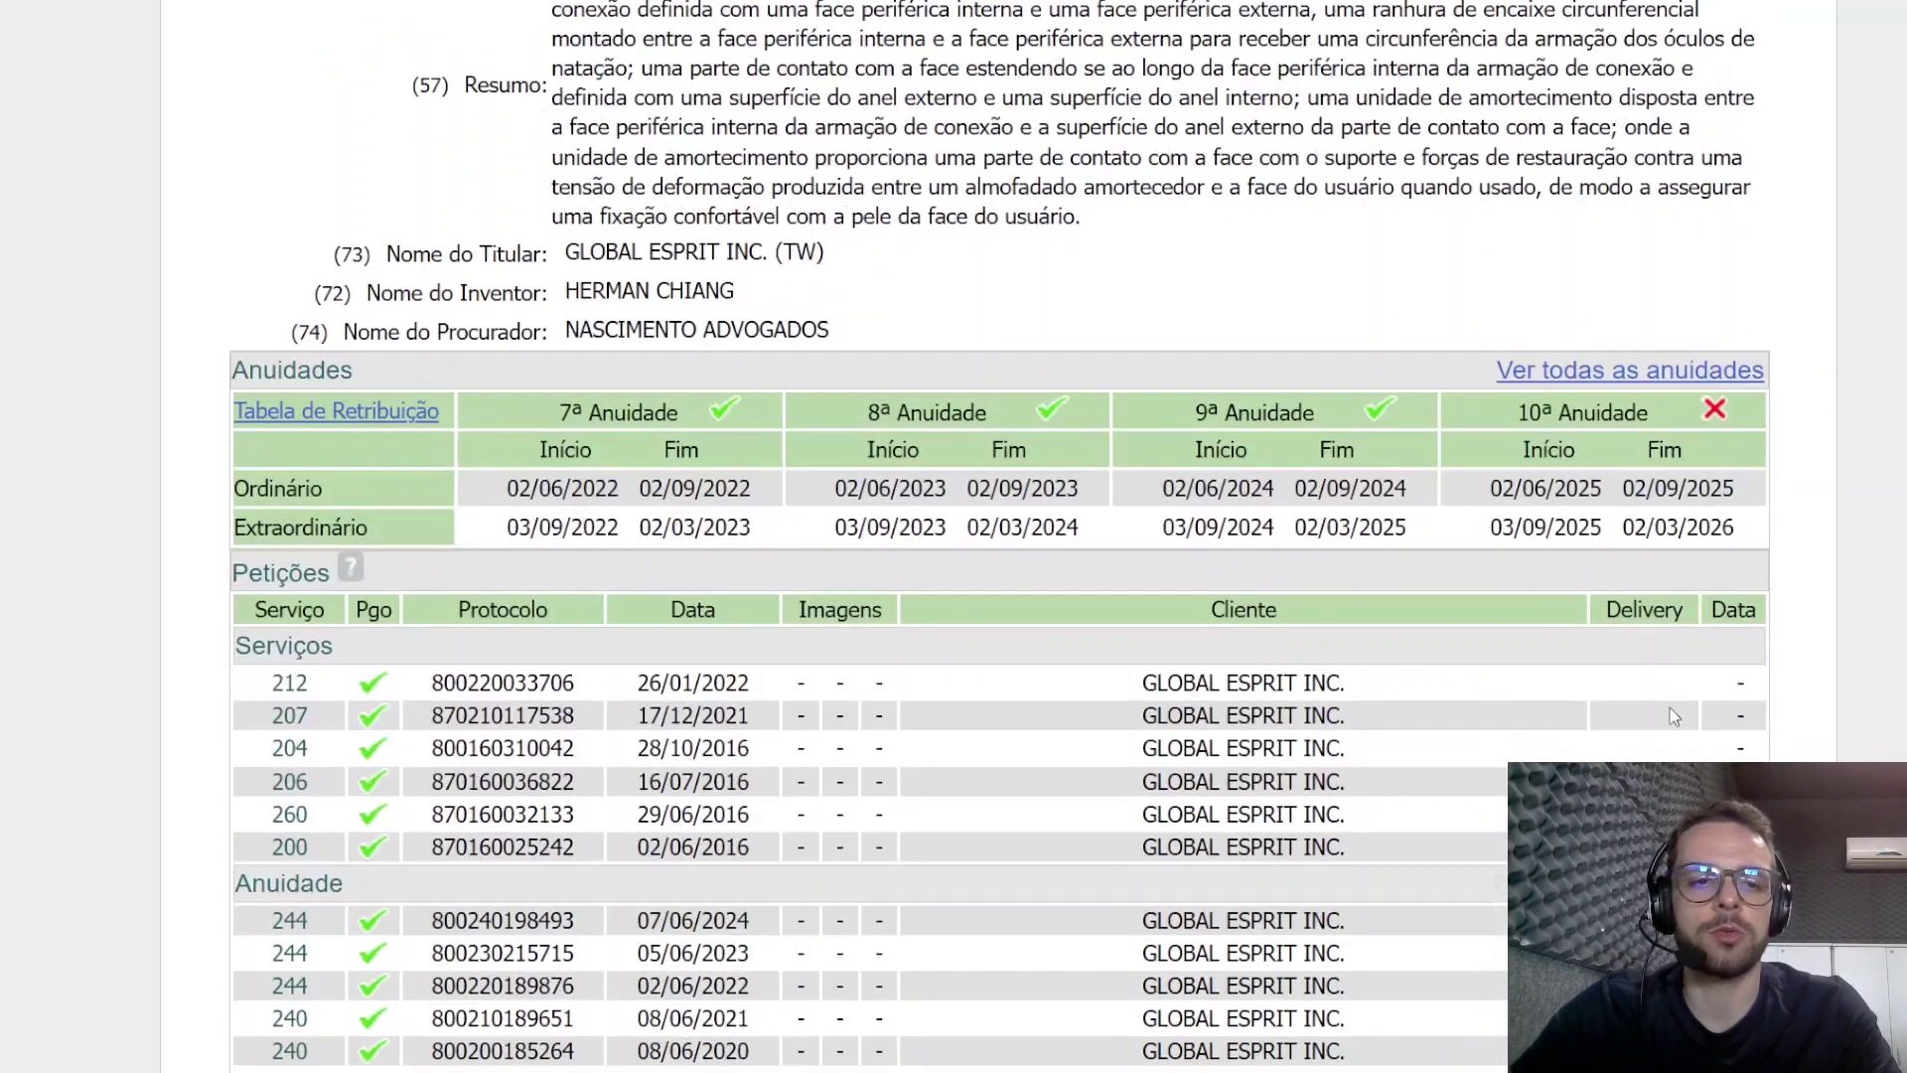
scroll(645, 554, down, 2)
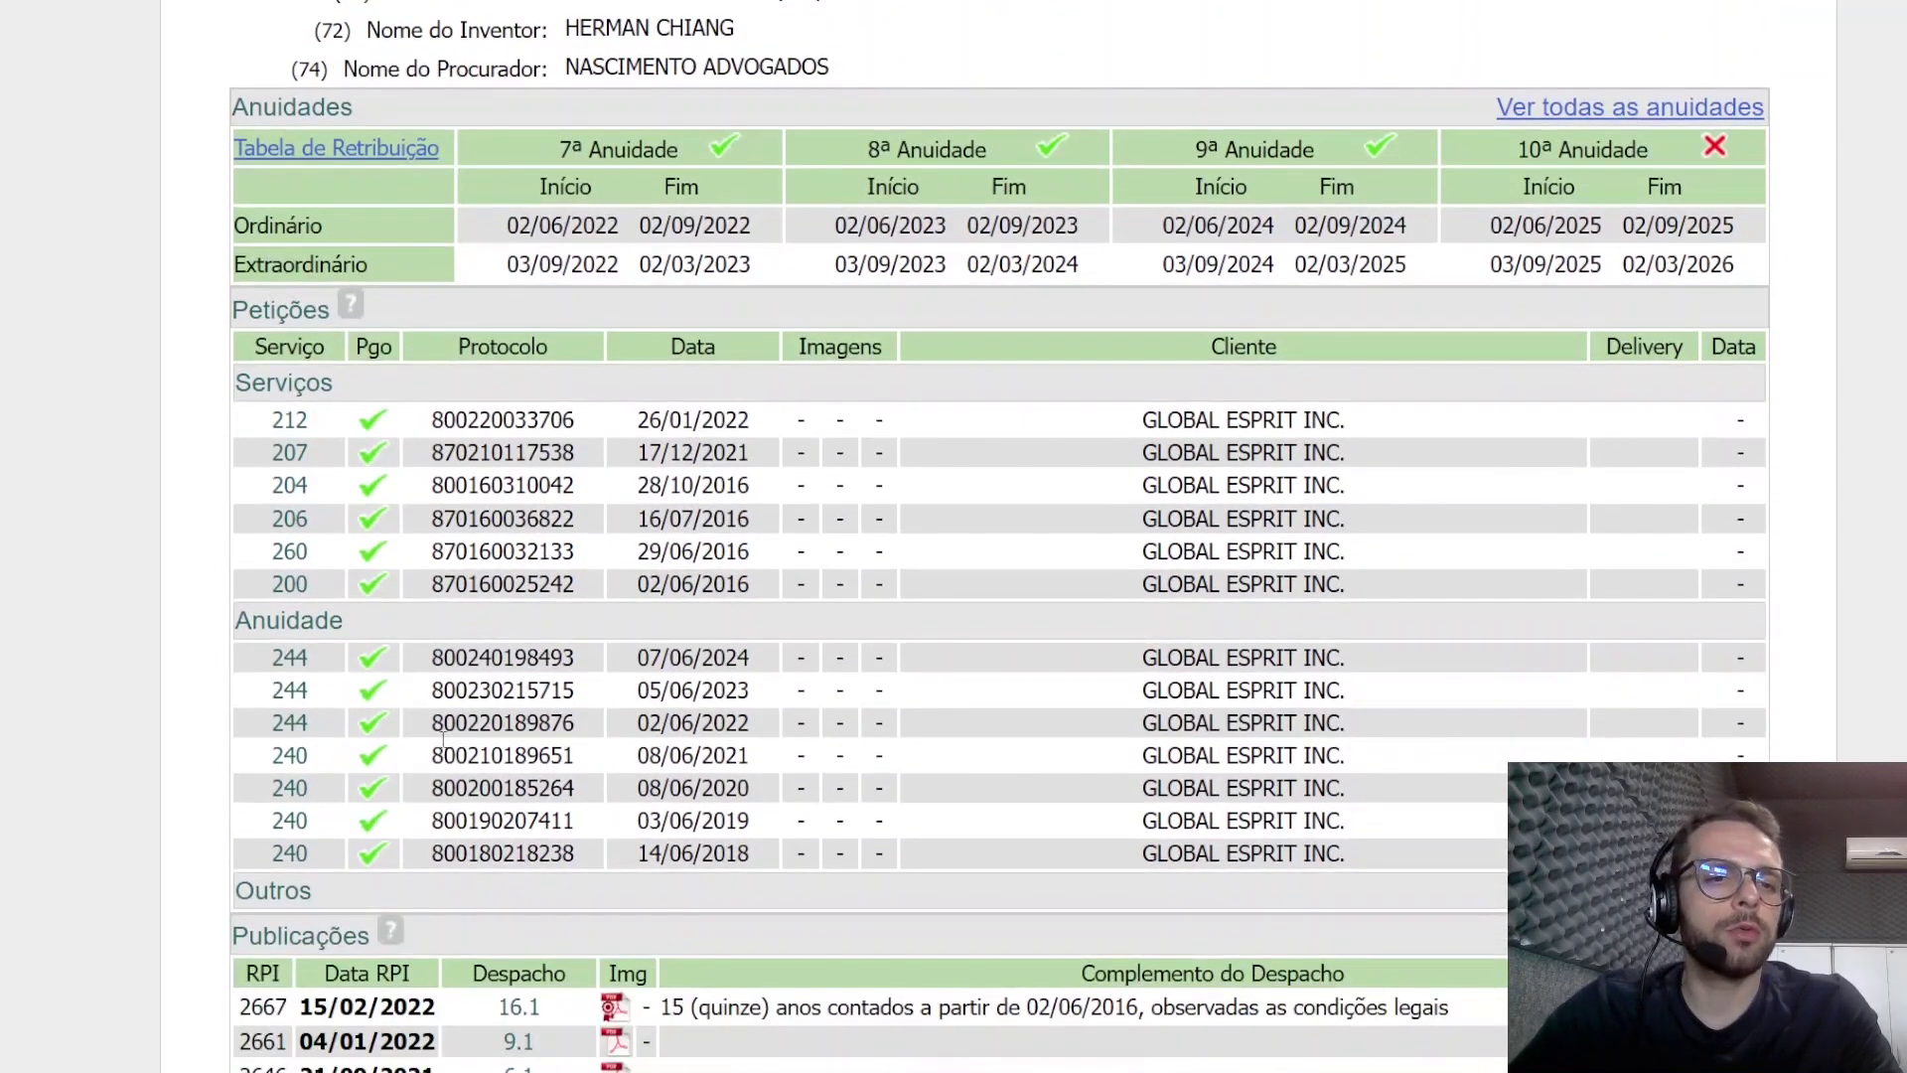
mouse_move(300, 588)
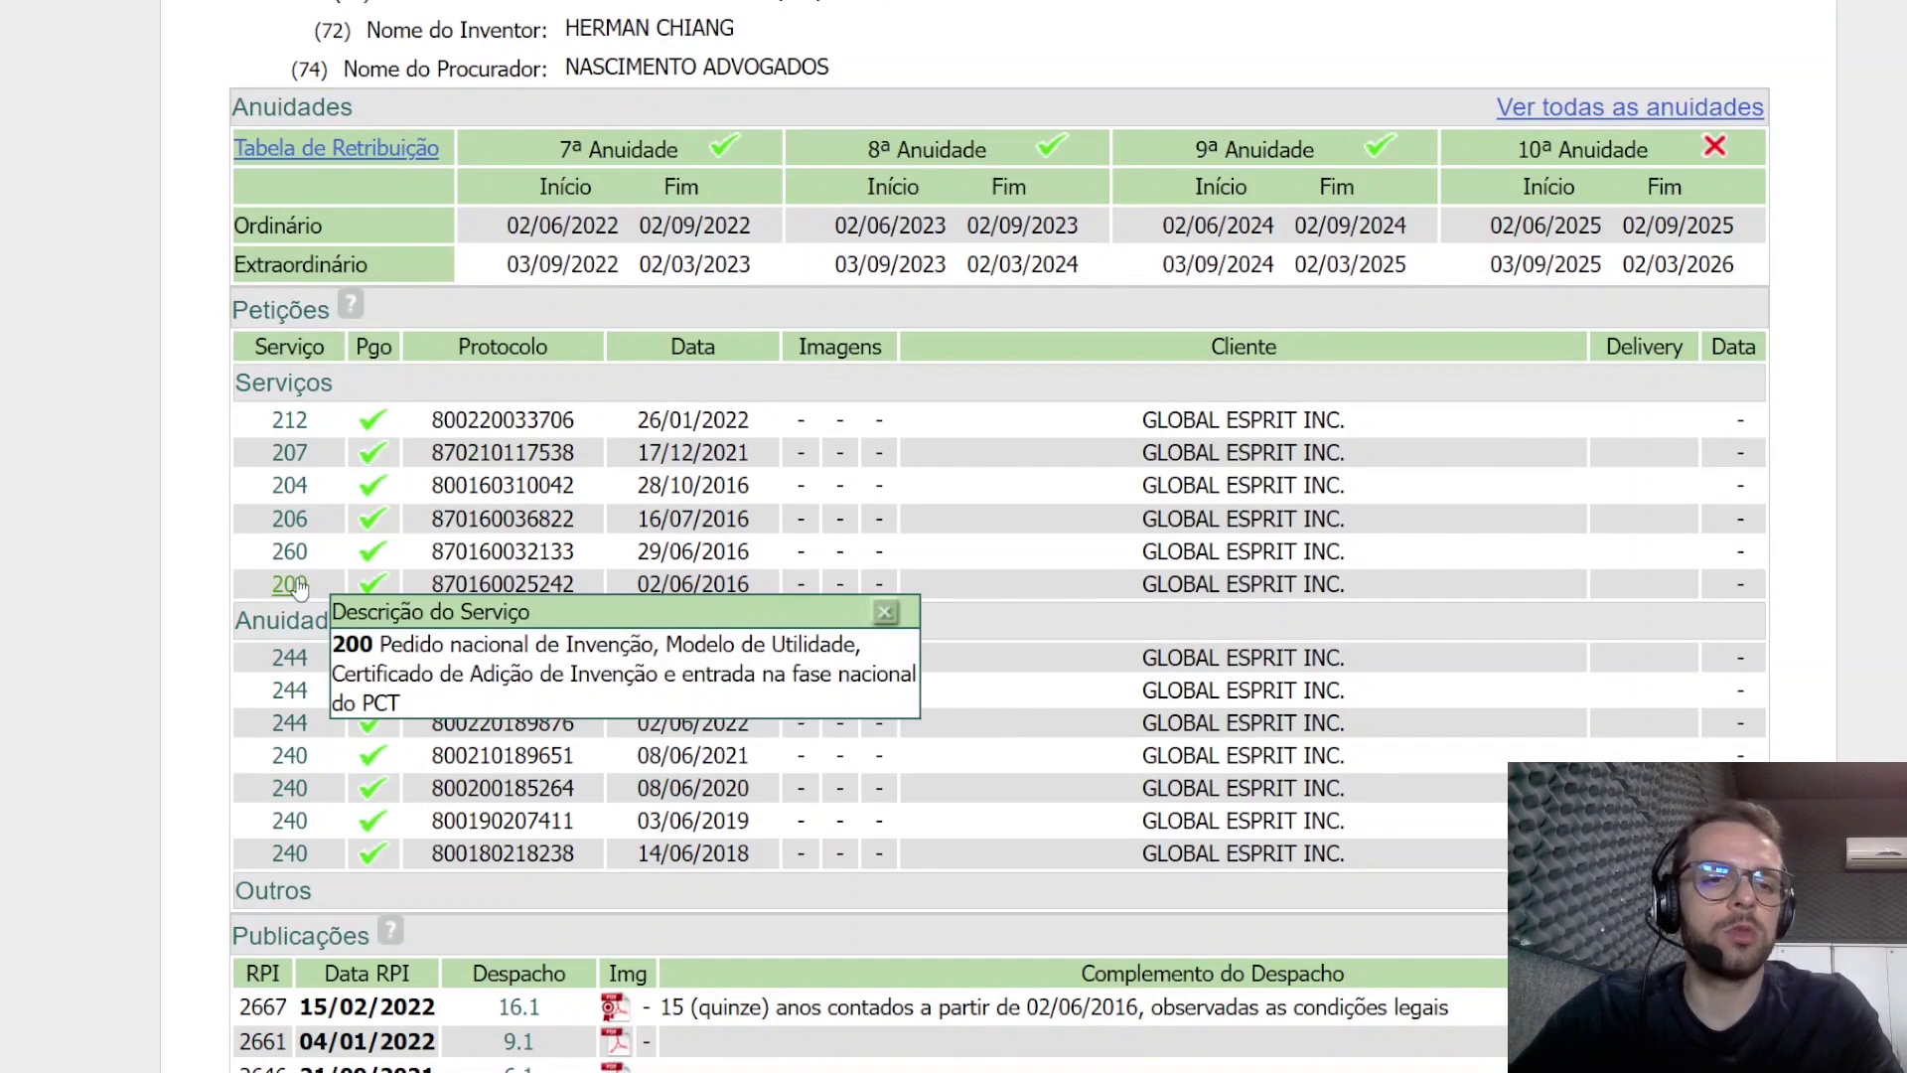
mouse_move(300, 536)
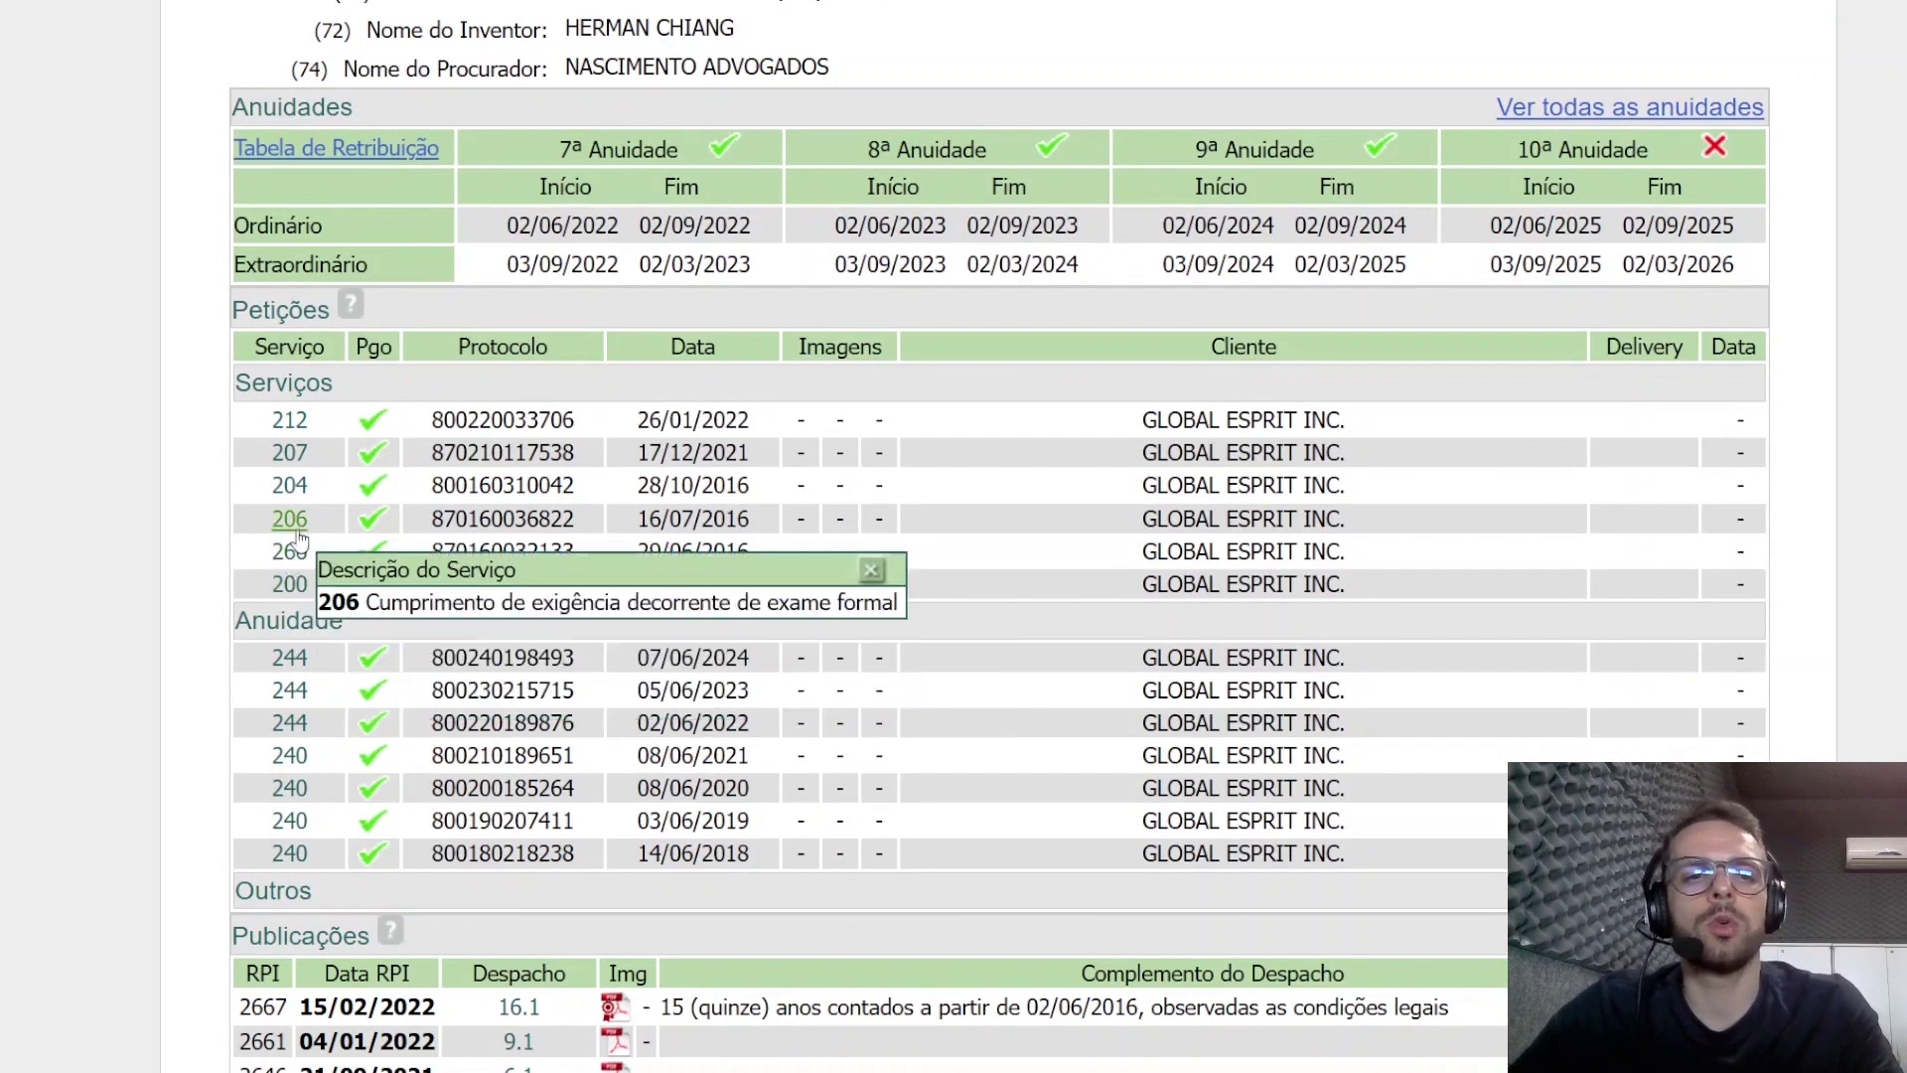
Step: Check the descriptions of service codes 204 and 212 in the petitions section
mouse_move(299, 494)
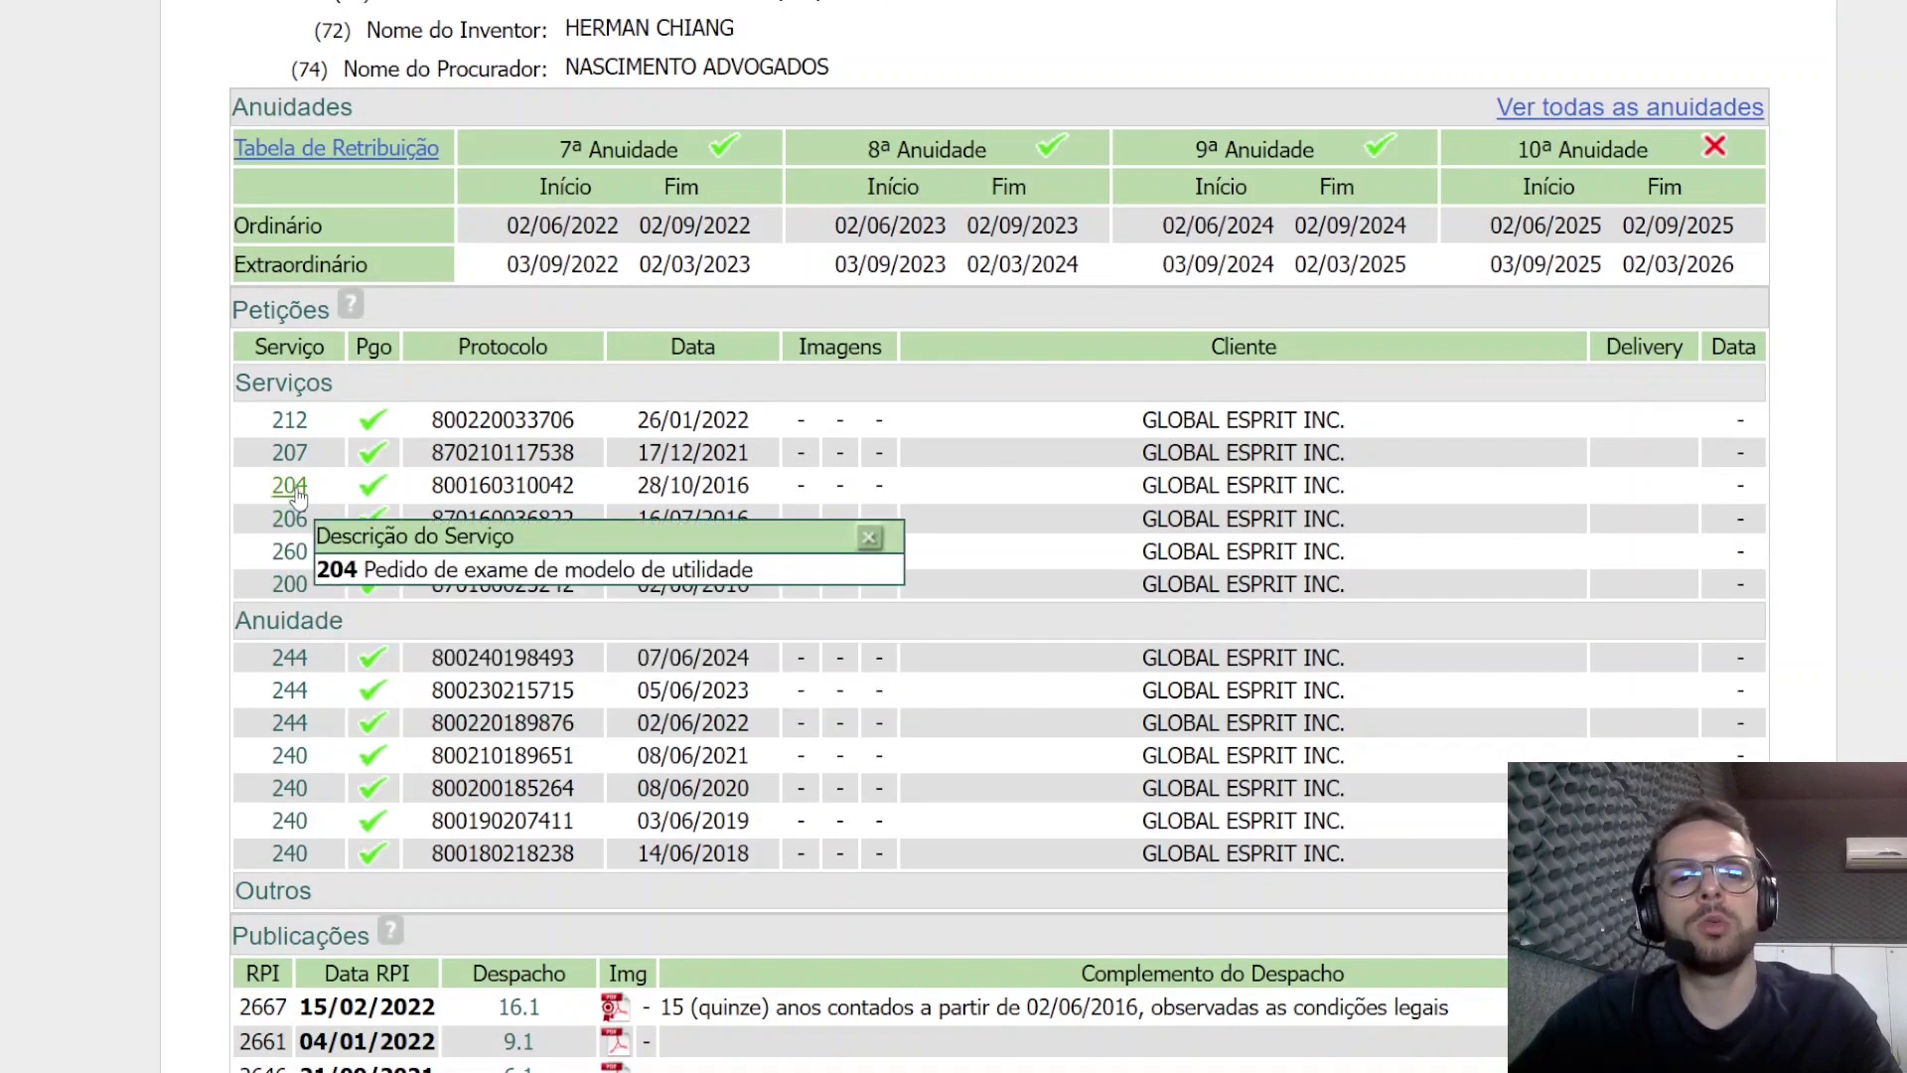
mouse_move(300, 435)
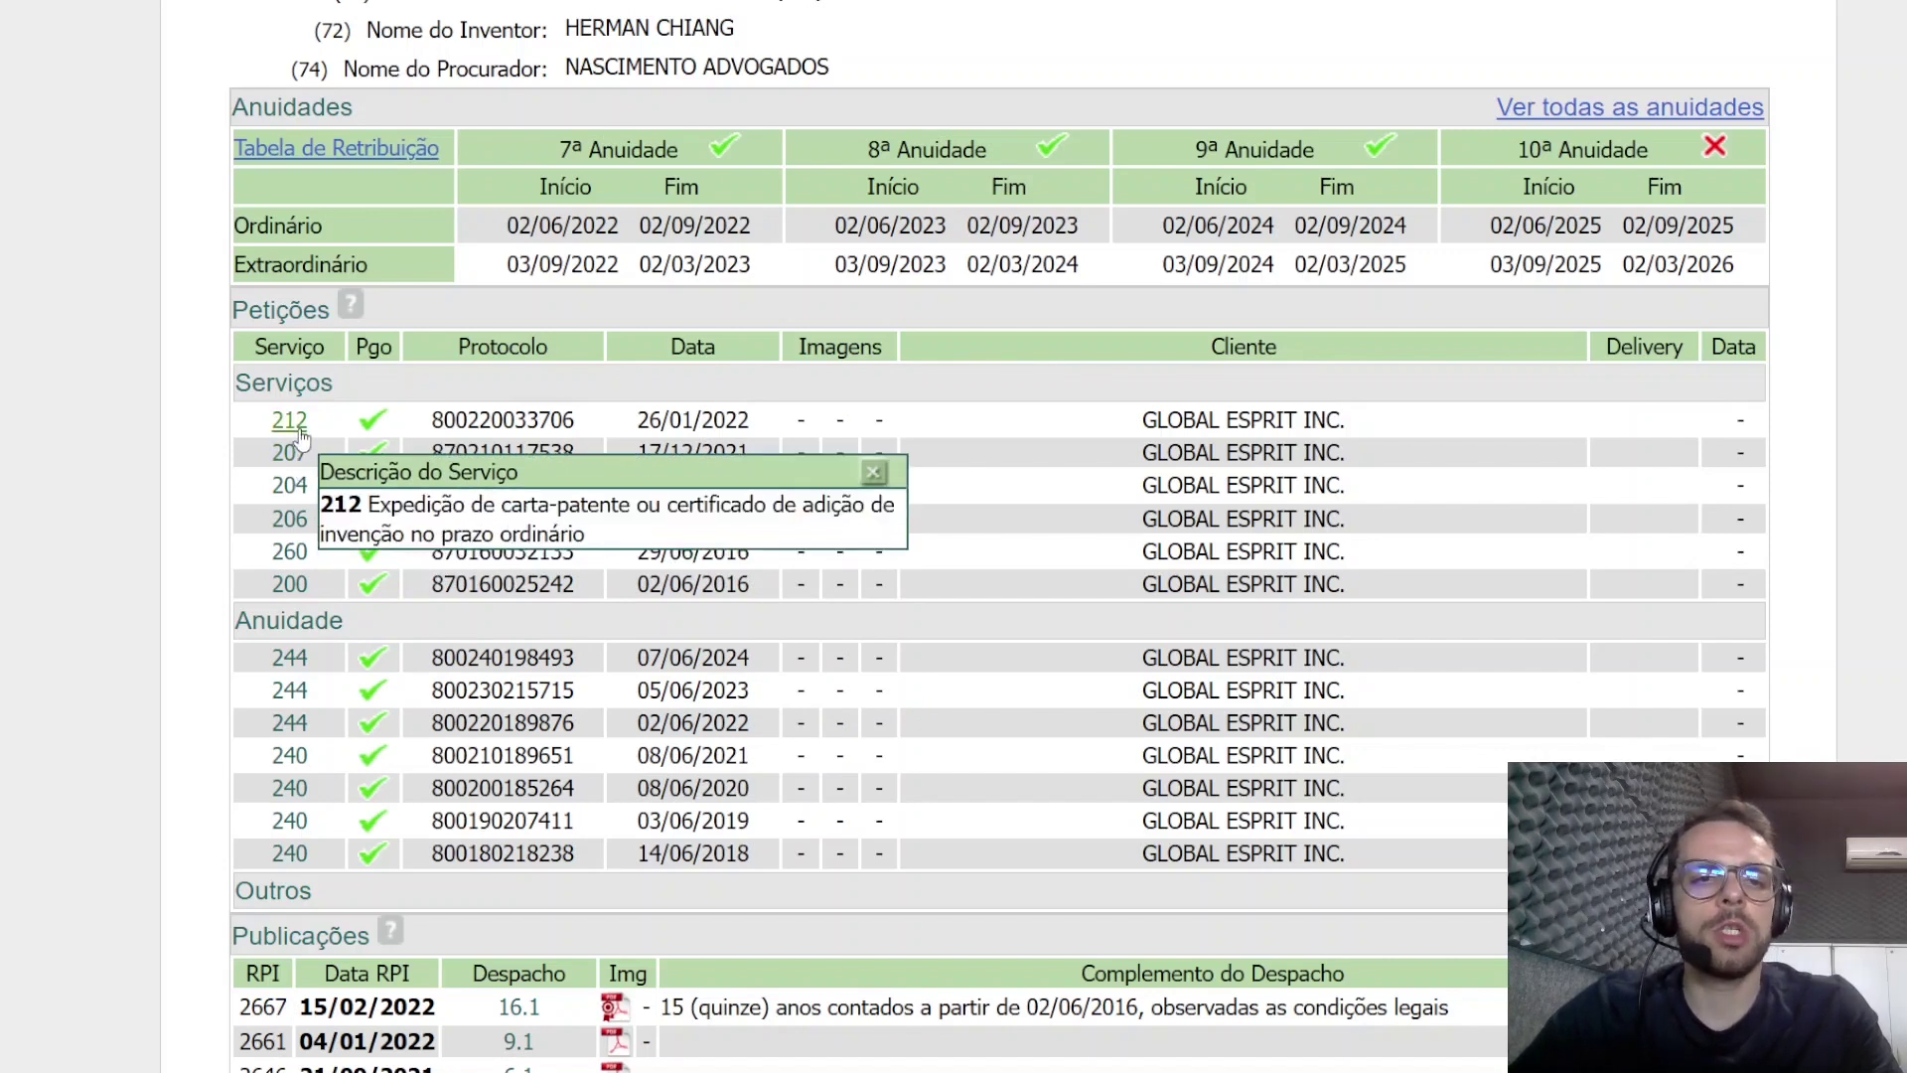
Step: Open the published patent document from RPI 2667, completing the robot check before the download
scroll(579, 672, down, 5)
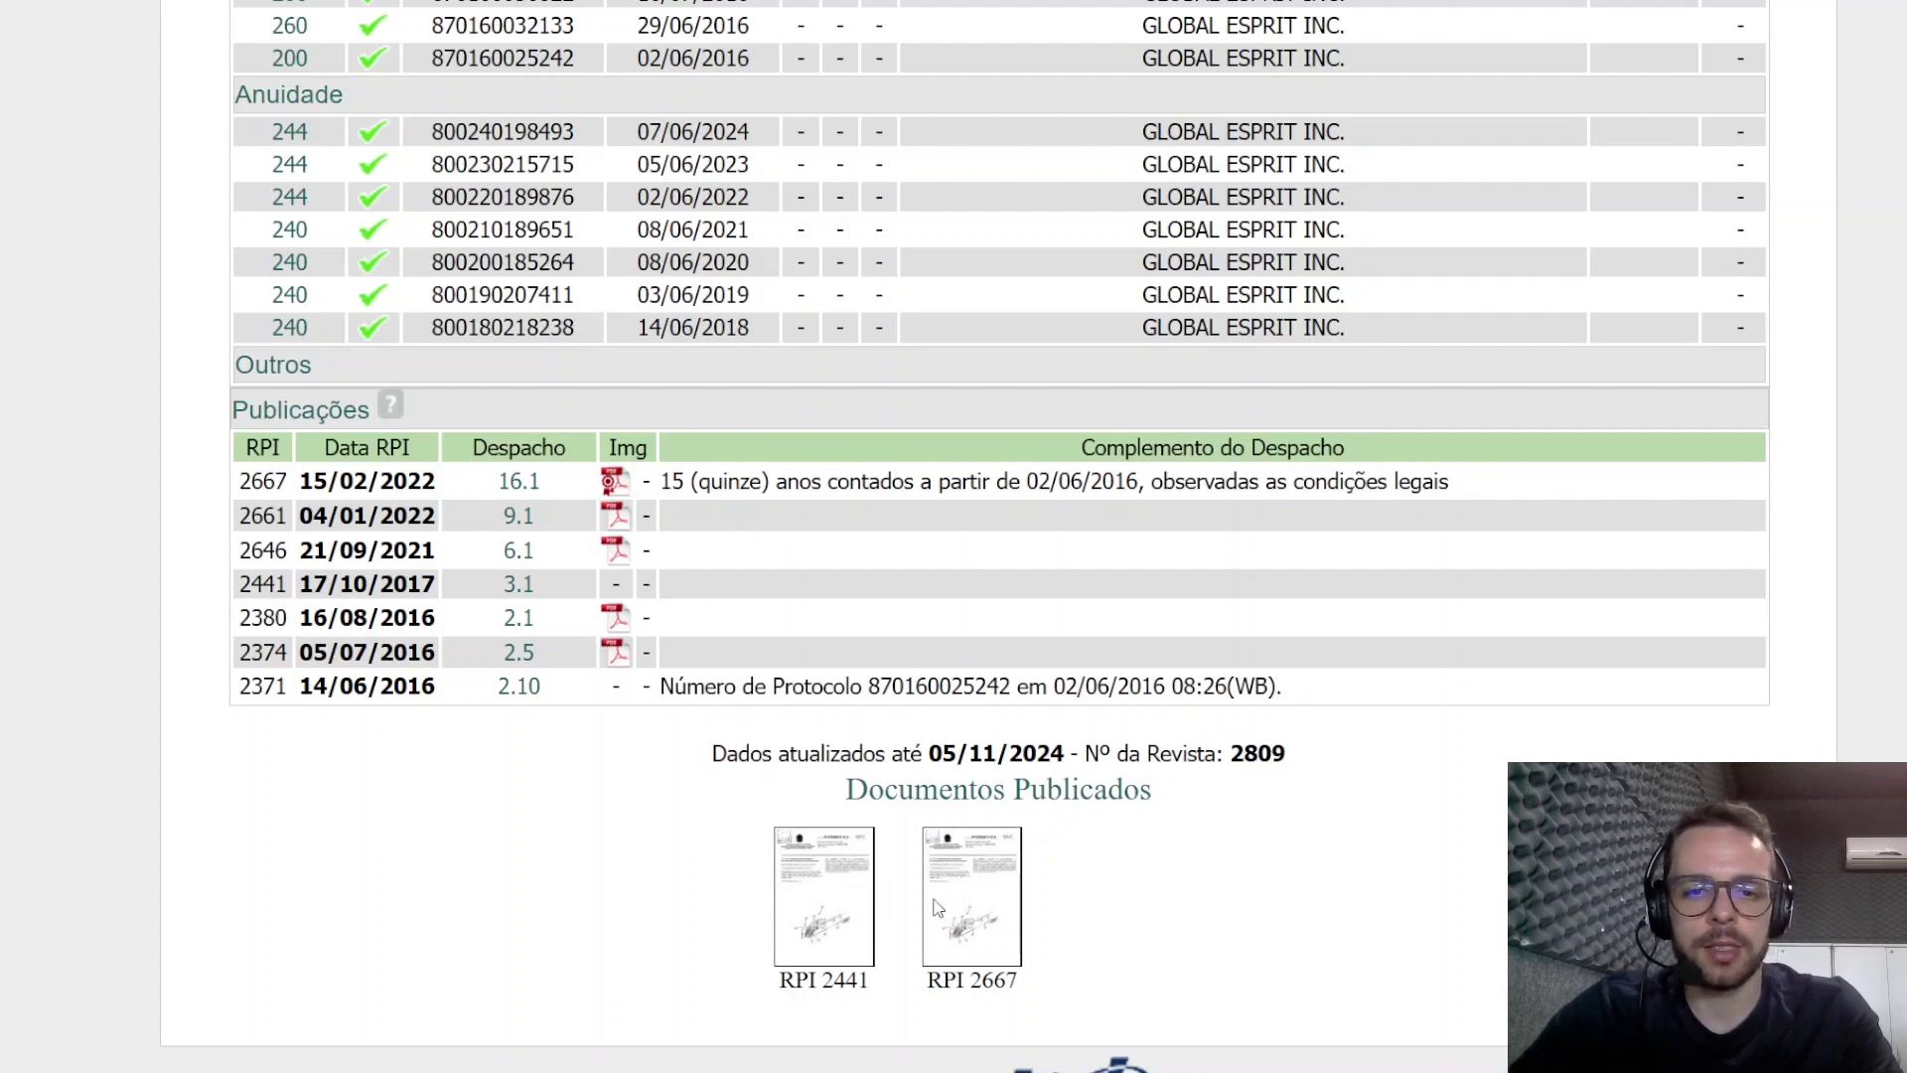
click(989, 904)
click(968, 343)
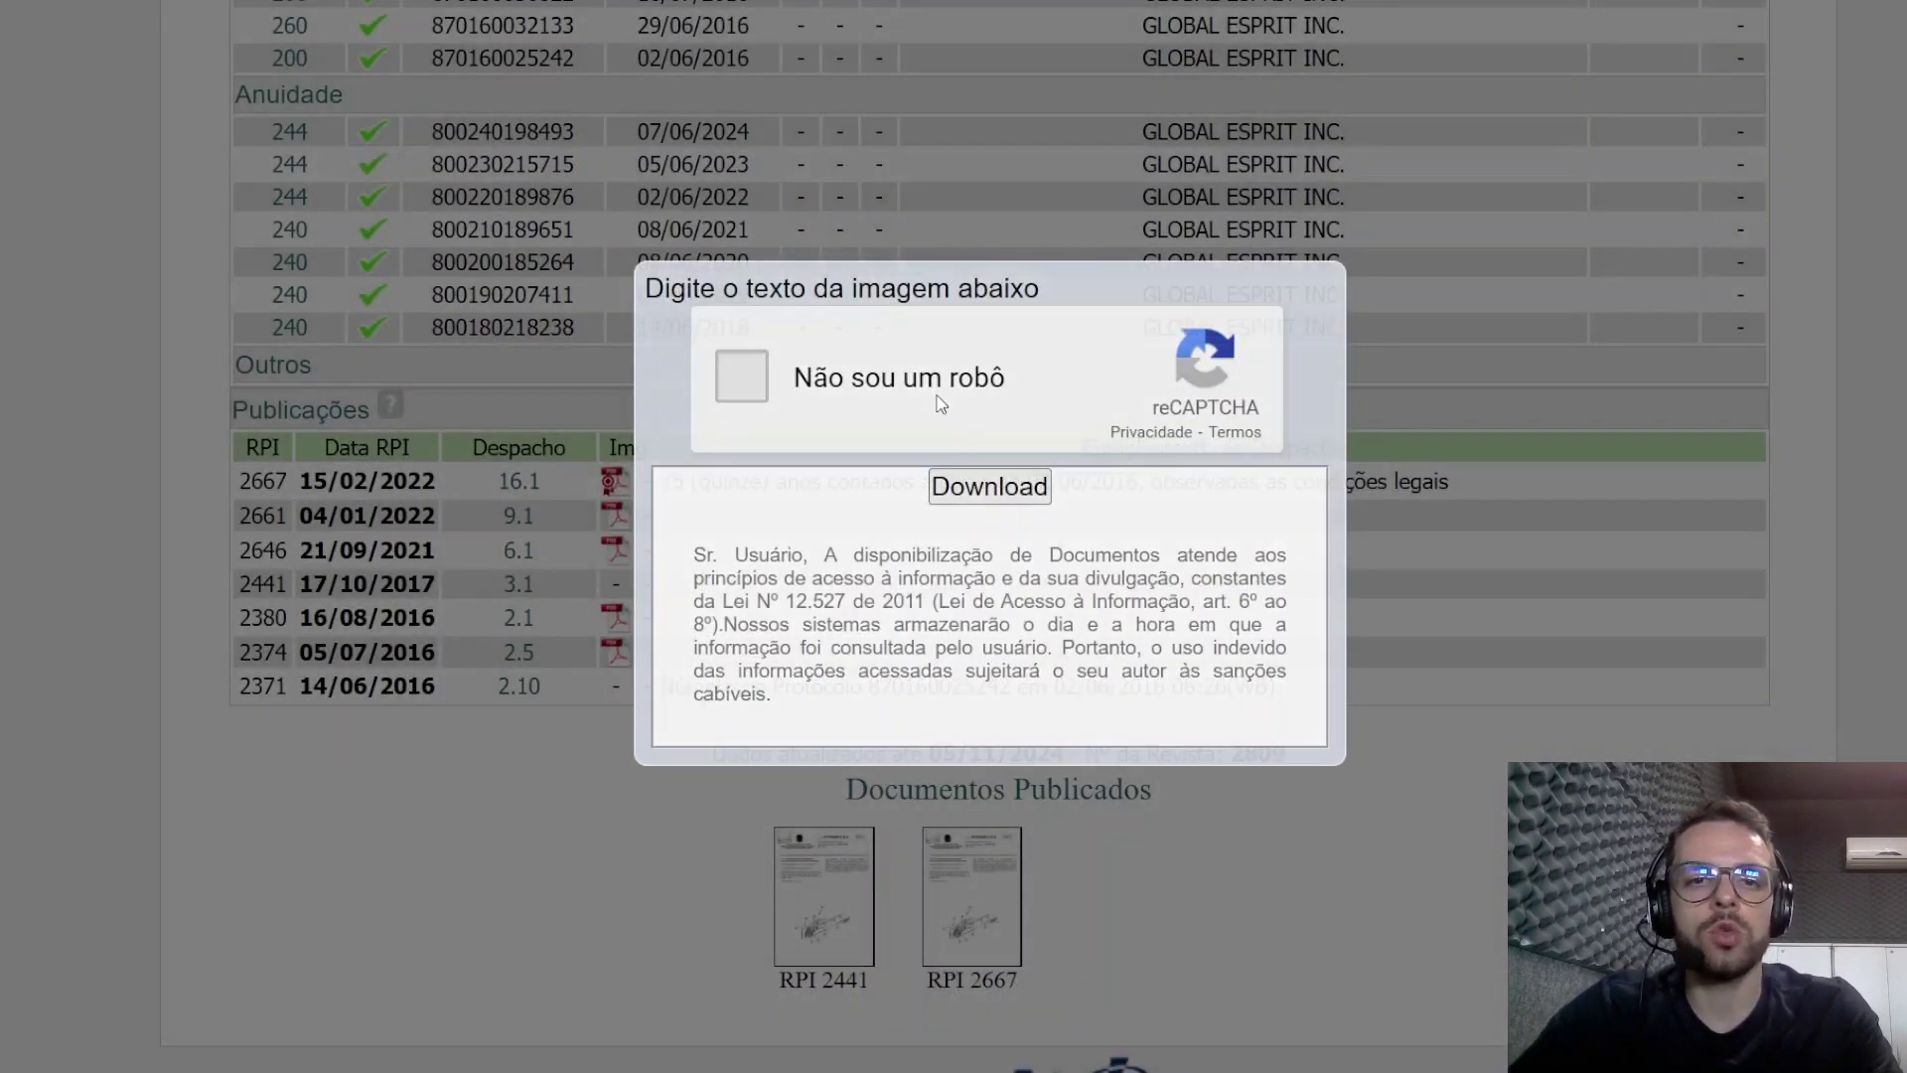
click(1031, 486)
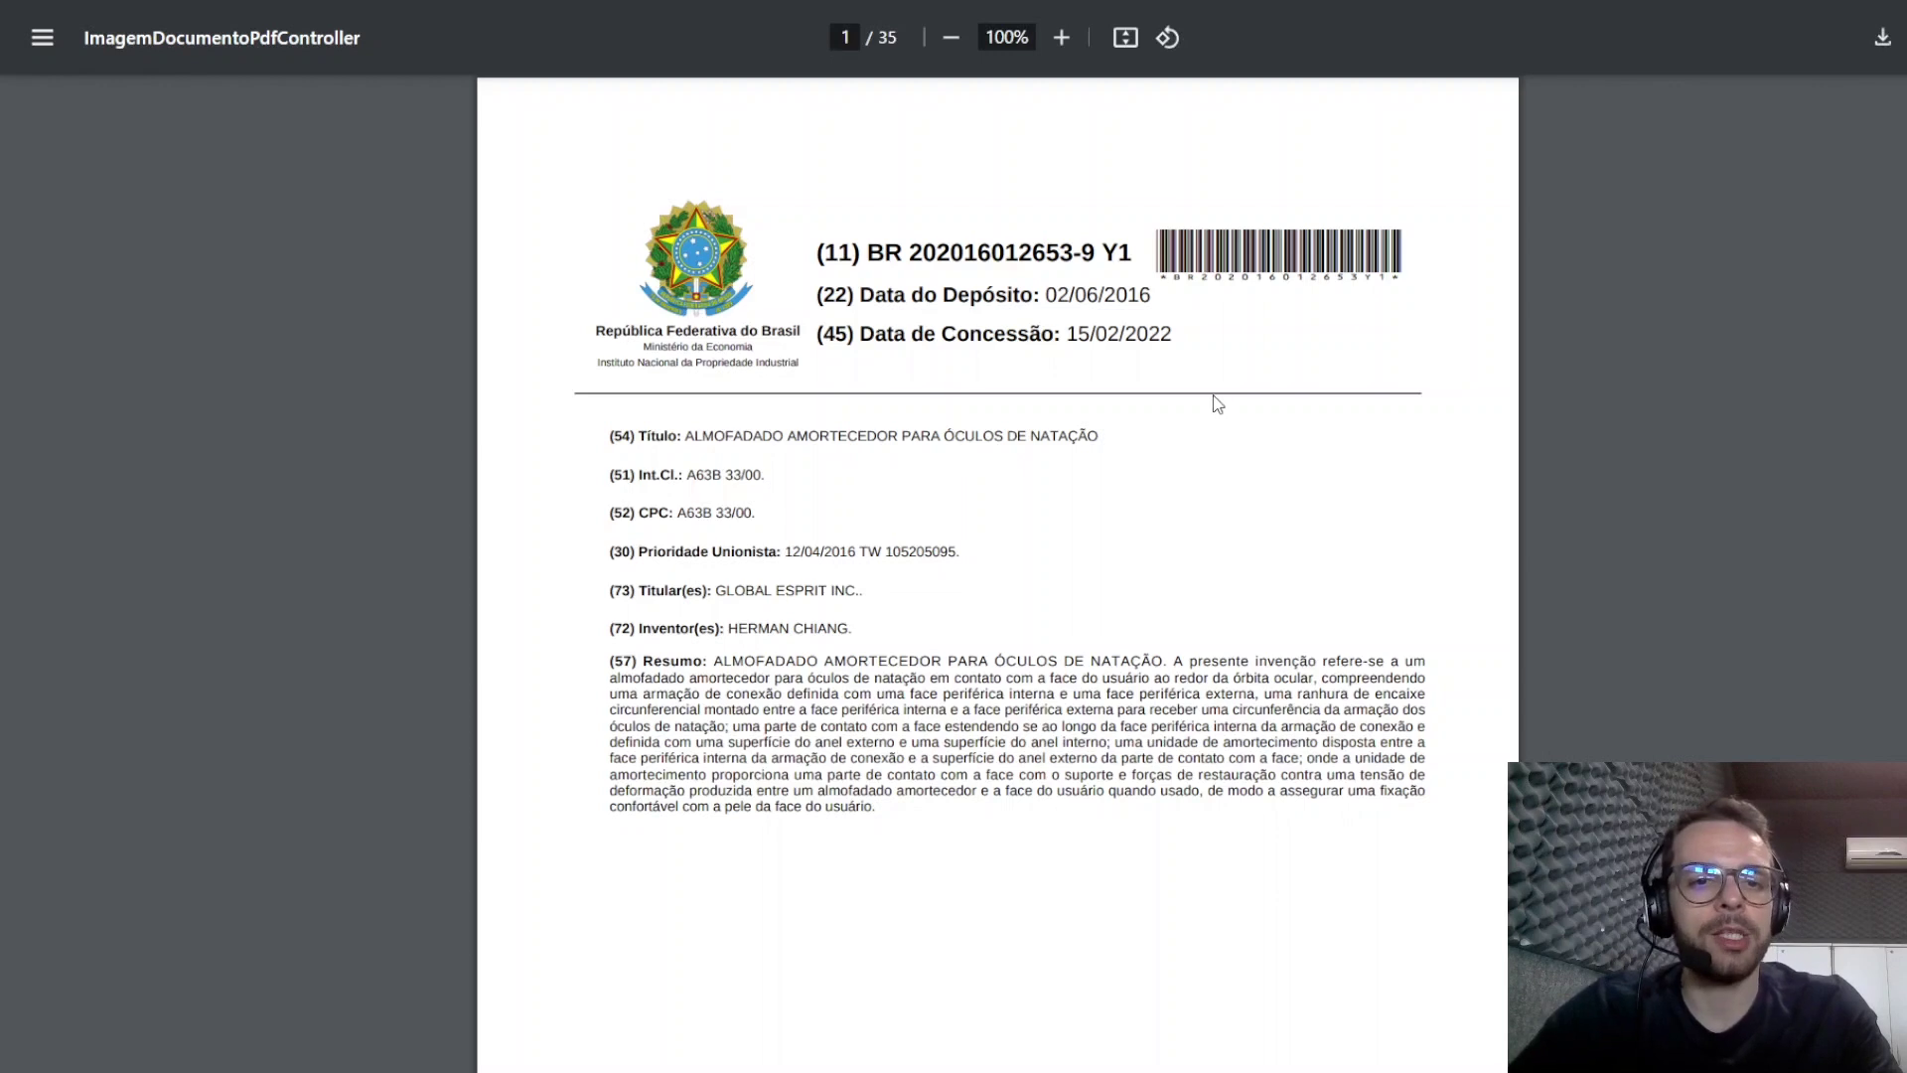
Step: Skim the patent document's cover page, description and claims
scroll(1218, 404, down, 15)
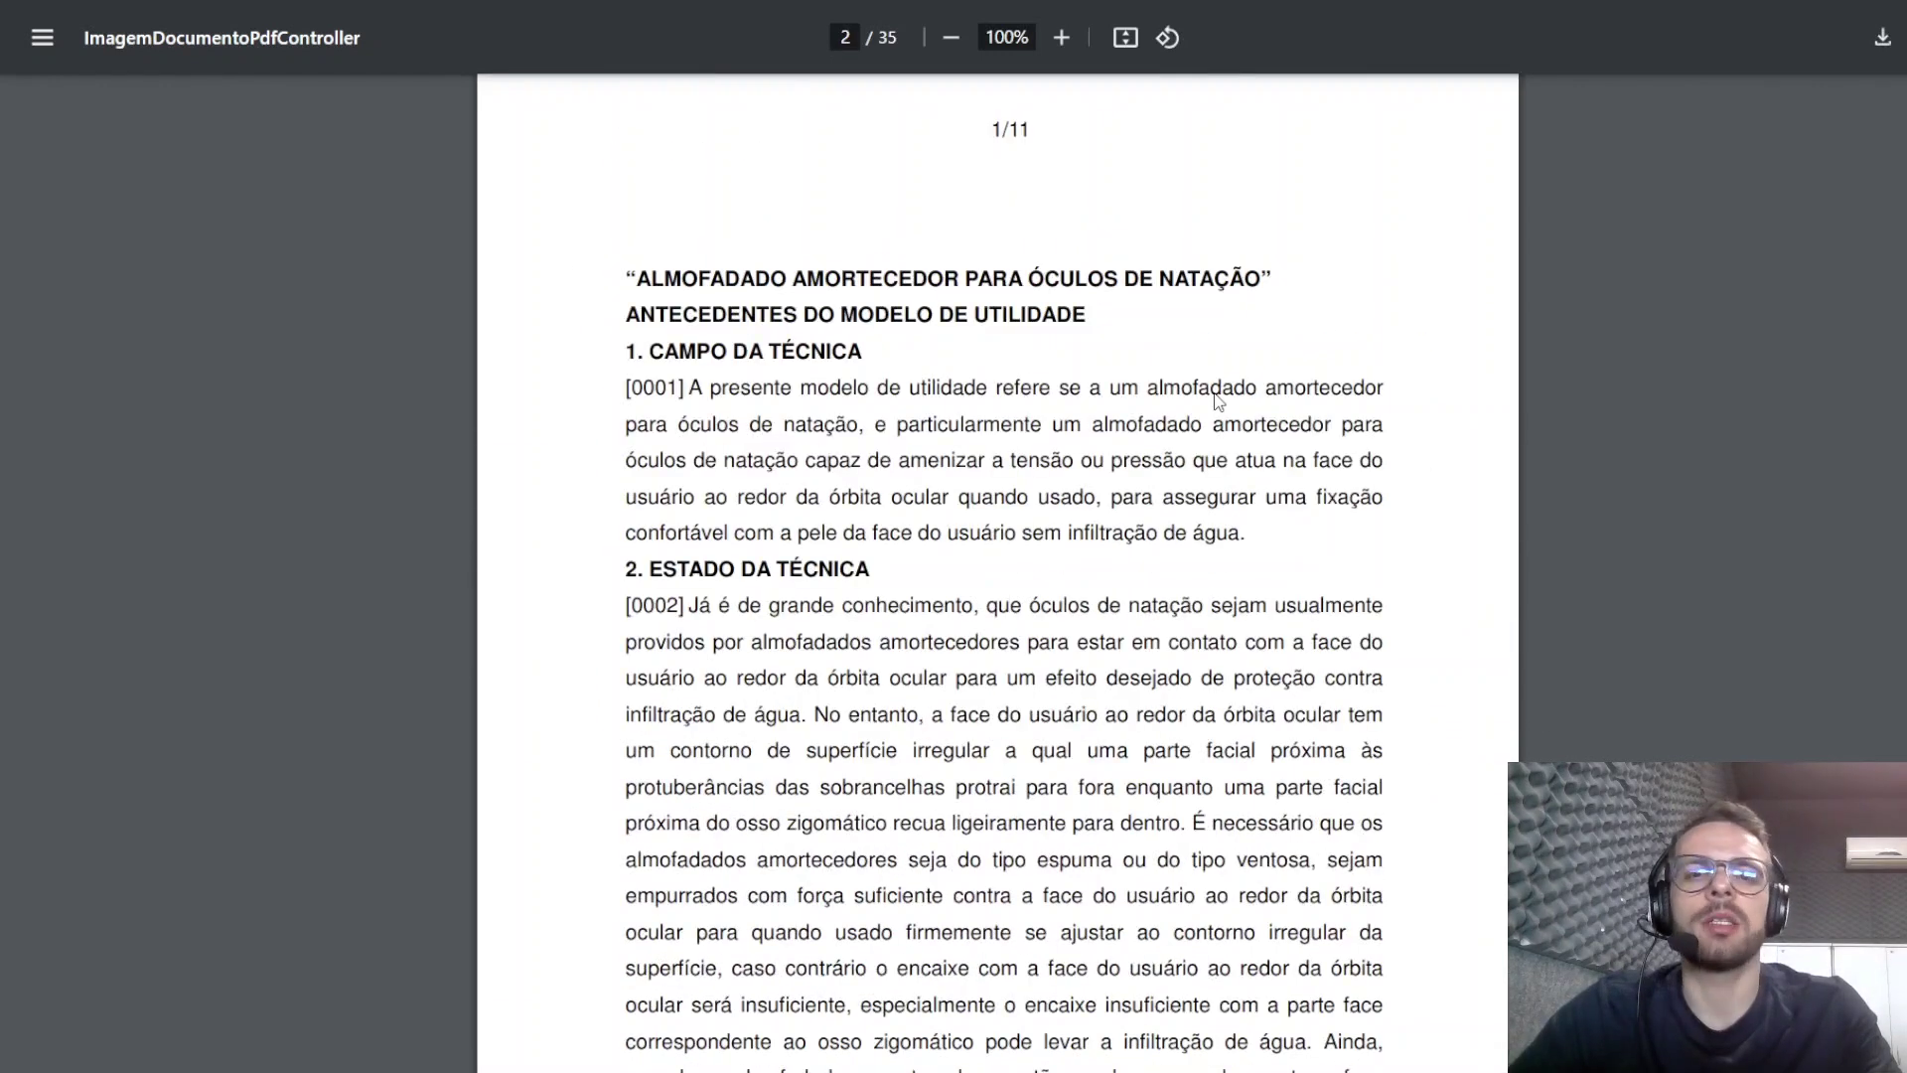
scroll(1218, 399, down, 20)
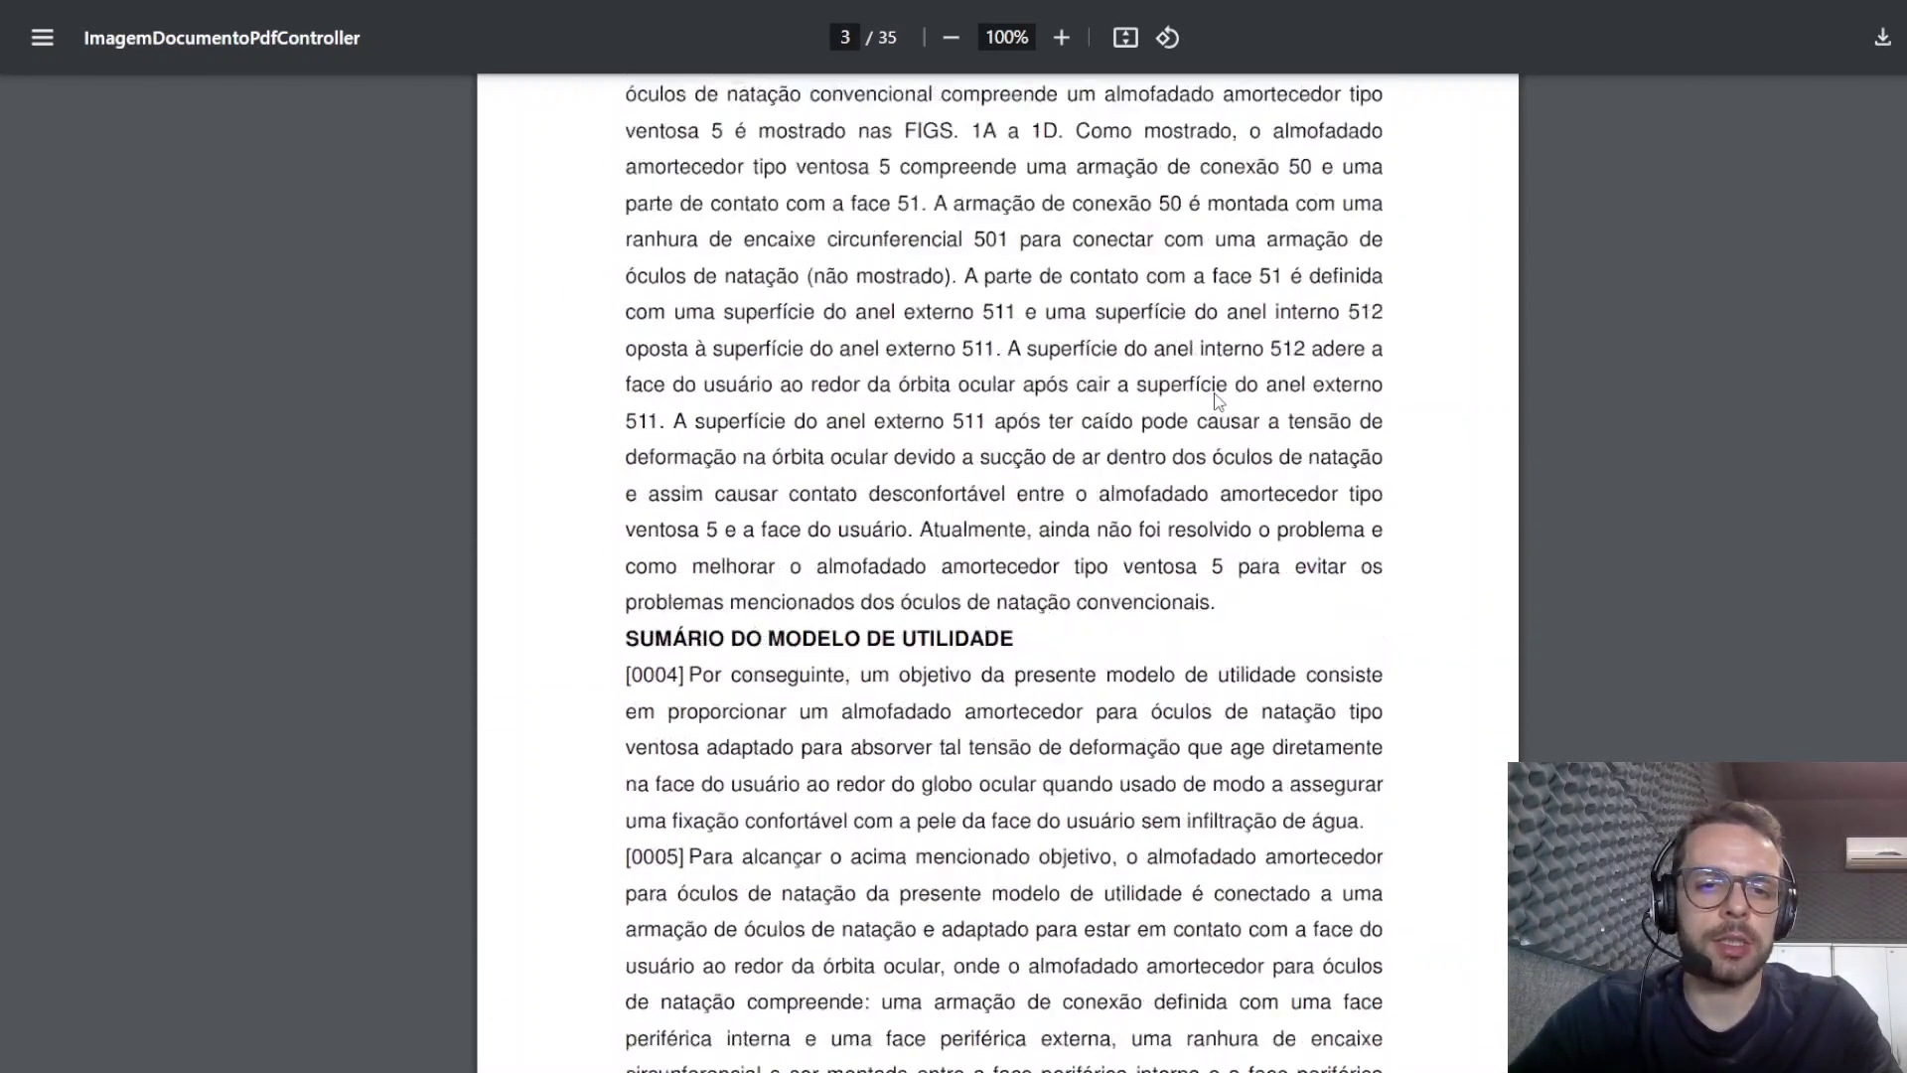
scroll(1218, 399, down, 20)
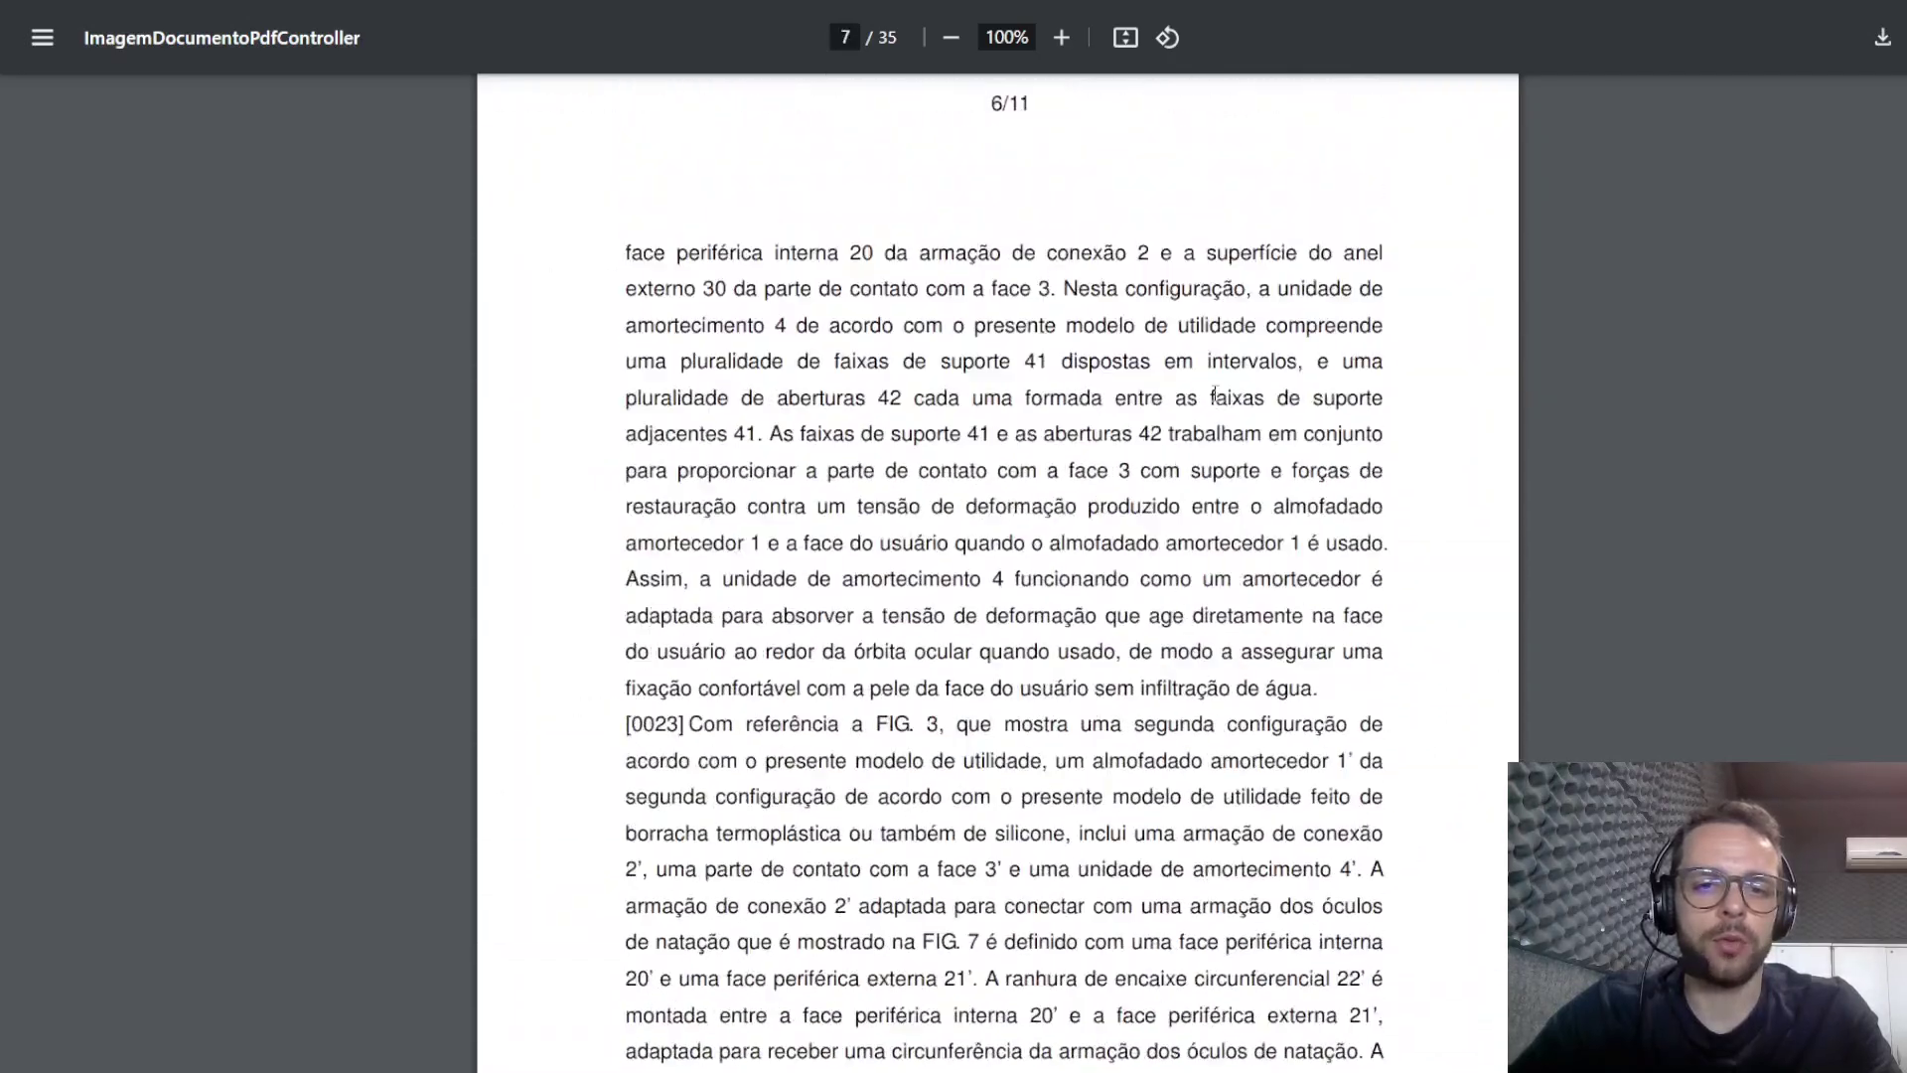
scroll(1214, 394, down, 20)
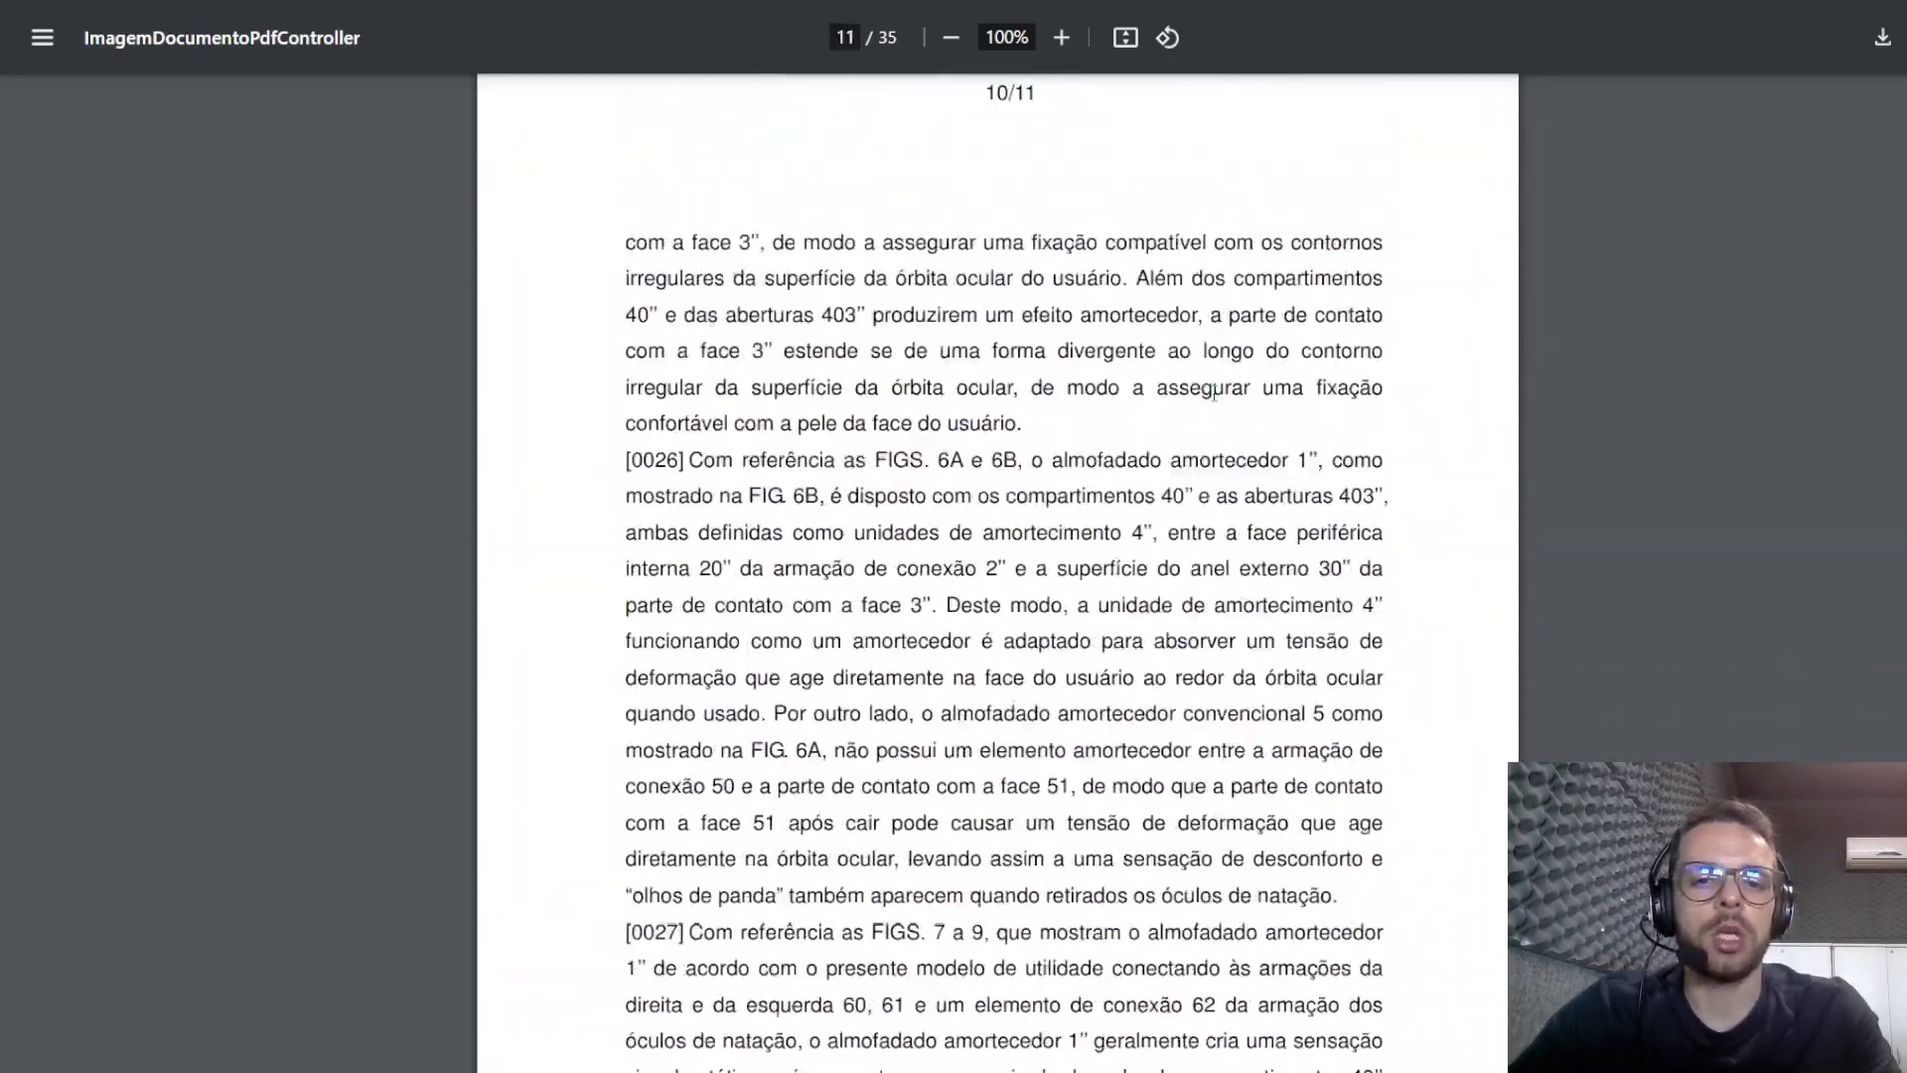
scroll(1213, 389, down, 15)
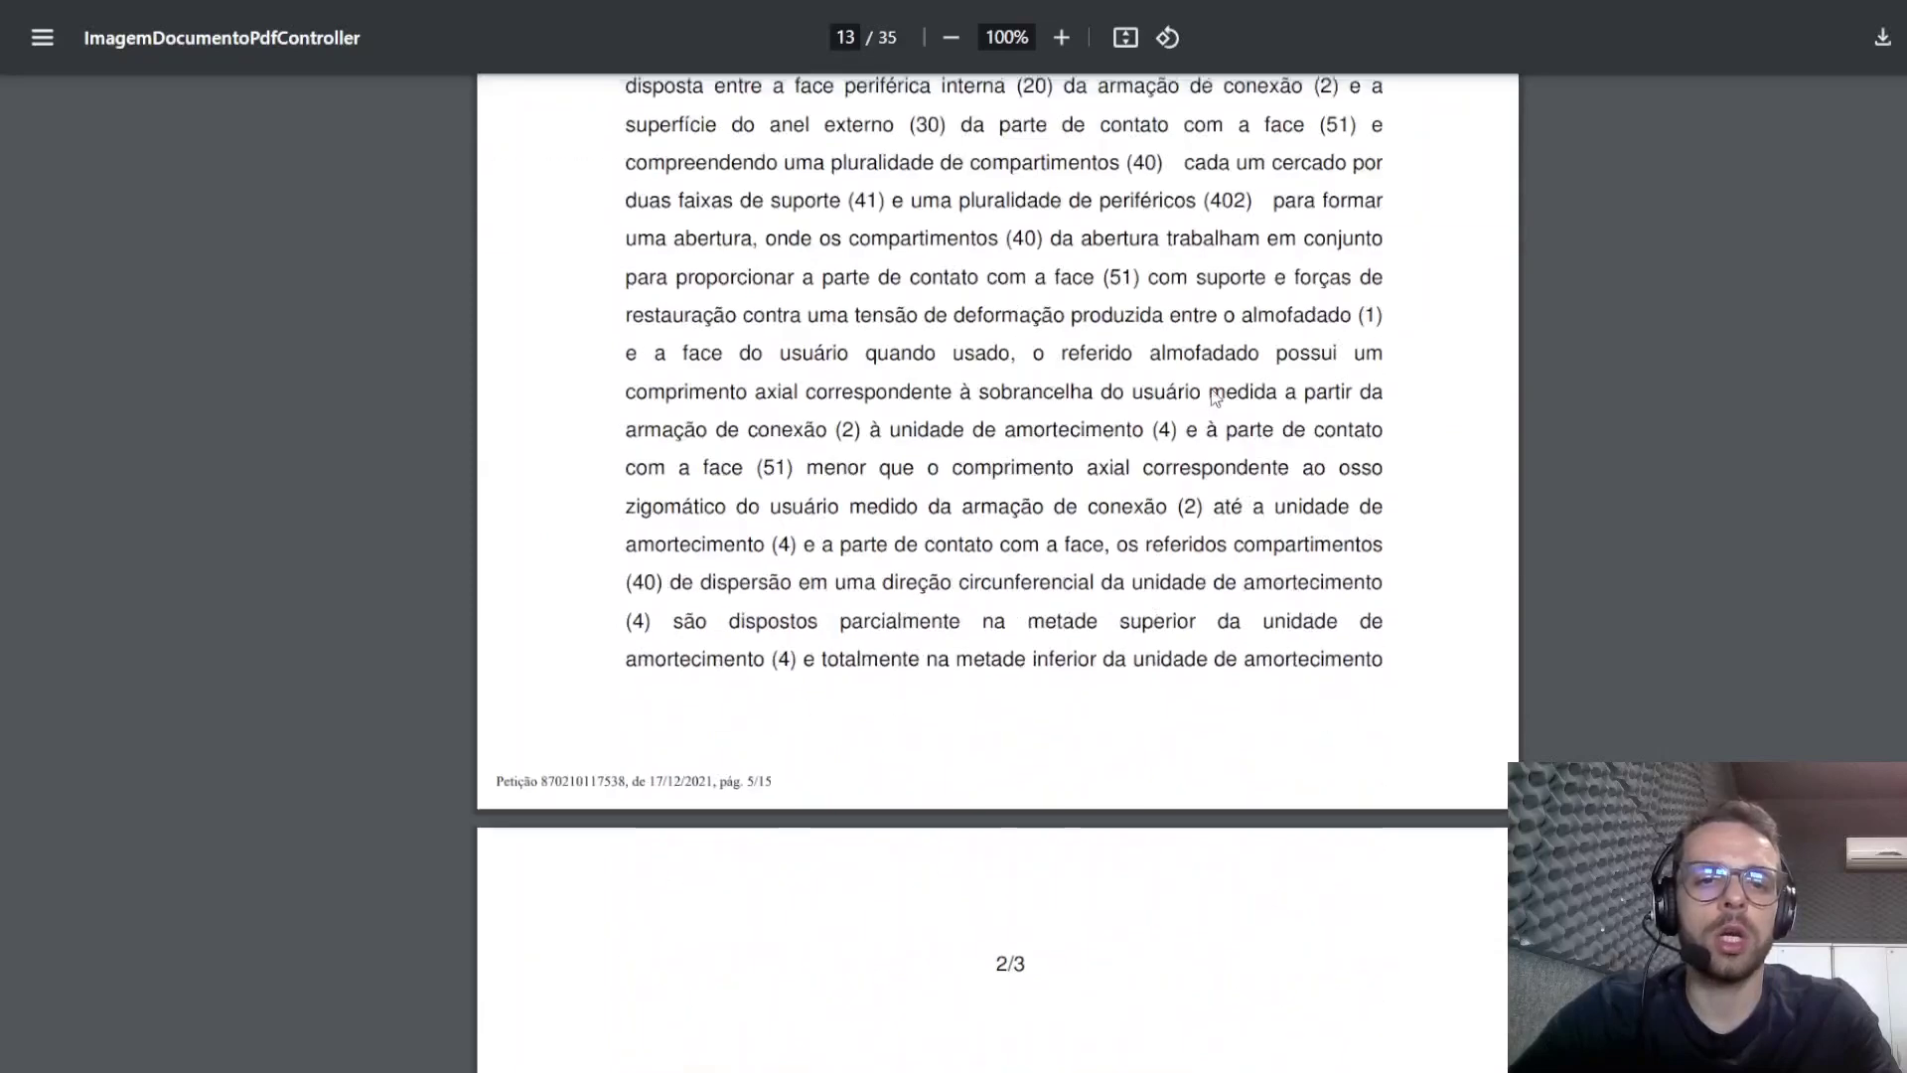
Step: Look through the patent document's drawings from FIG. 1A to FIG. 9C, and return to its first page
scroll(1213, 391, down, 15)
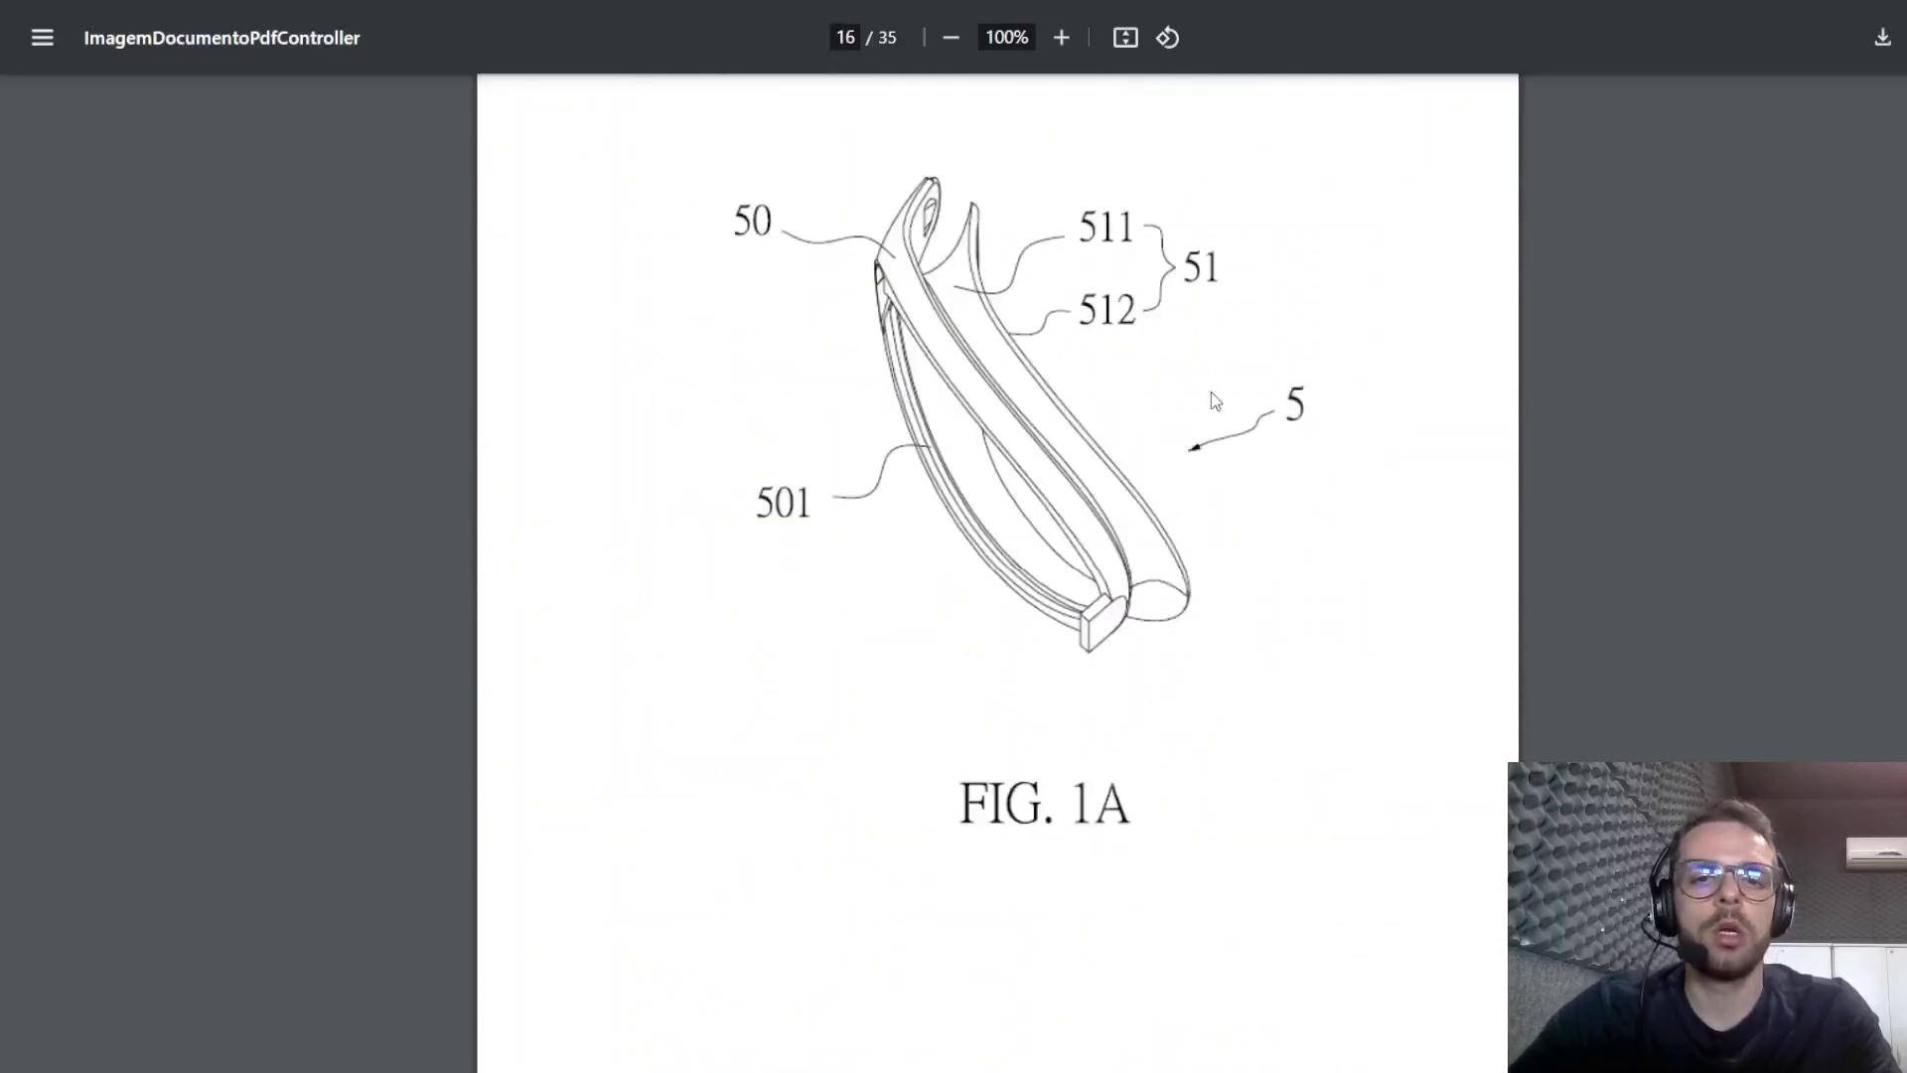
scroll(1212, 391, down, 20)
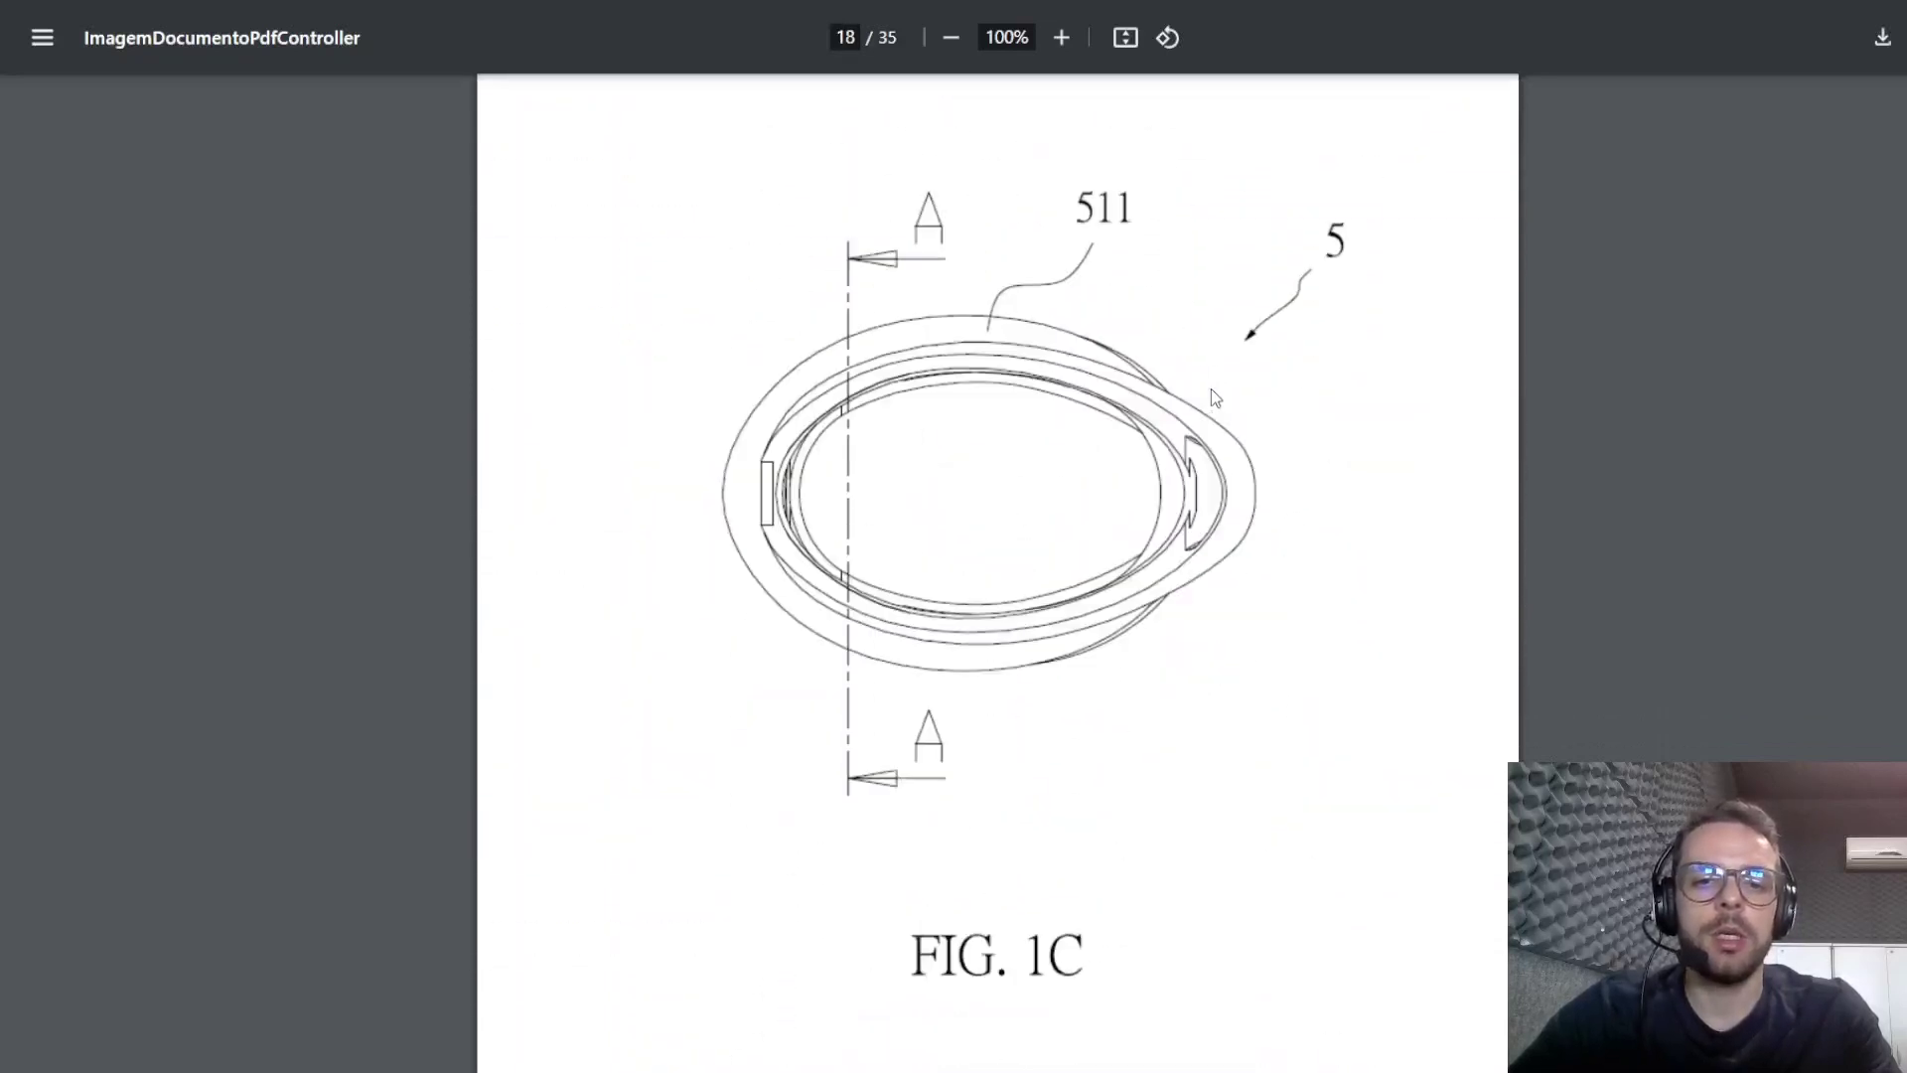
scroll(1214, 398, down, 20)
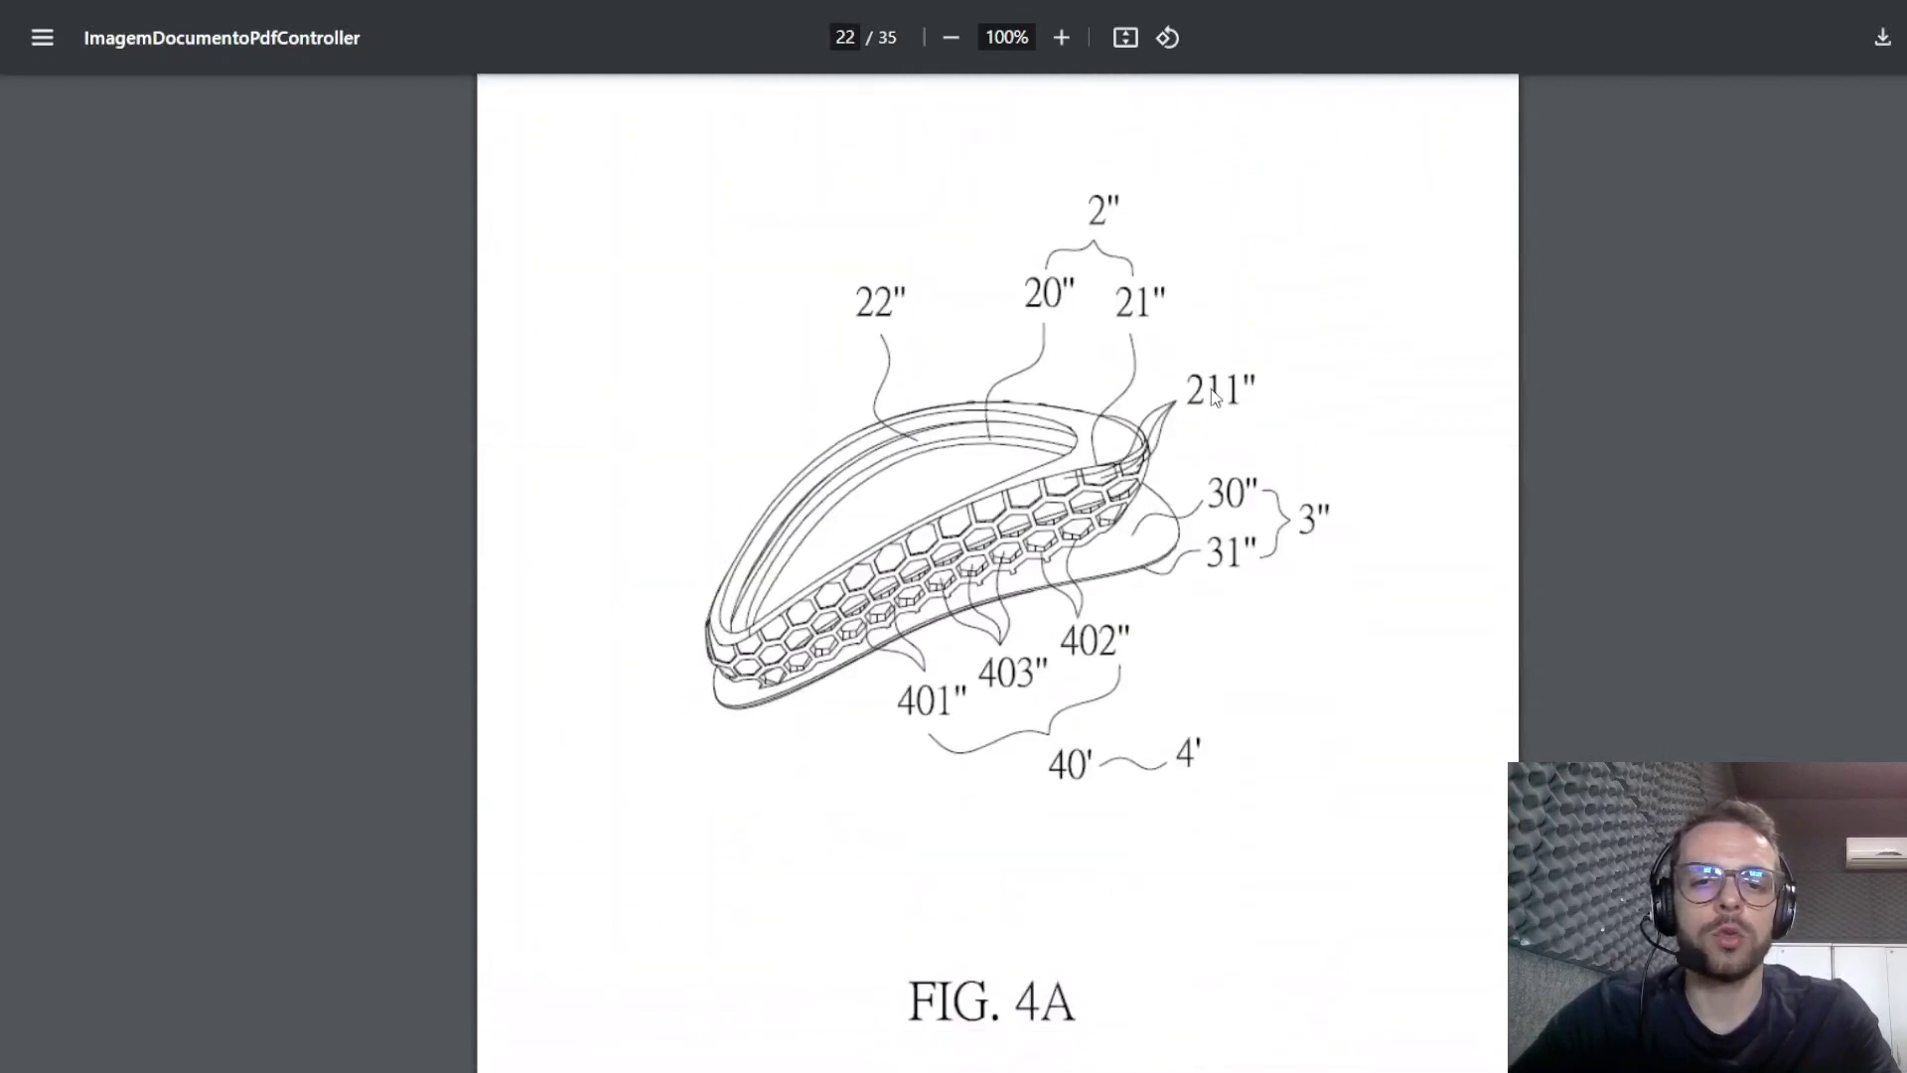
scroll(1212, 400, down, 20)
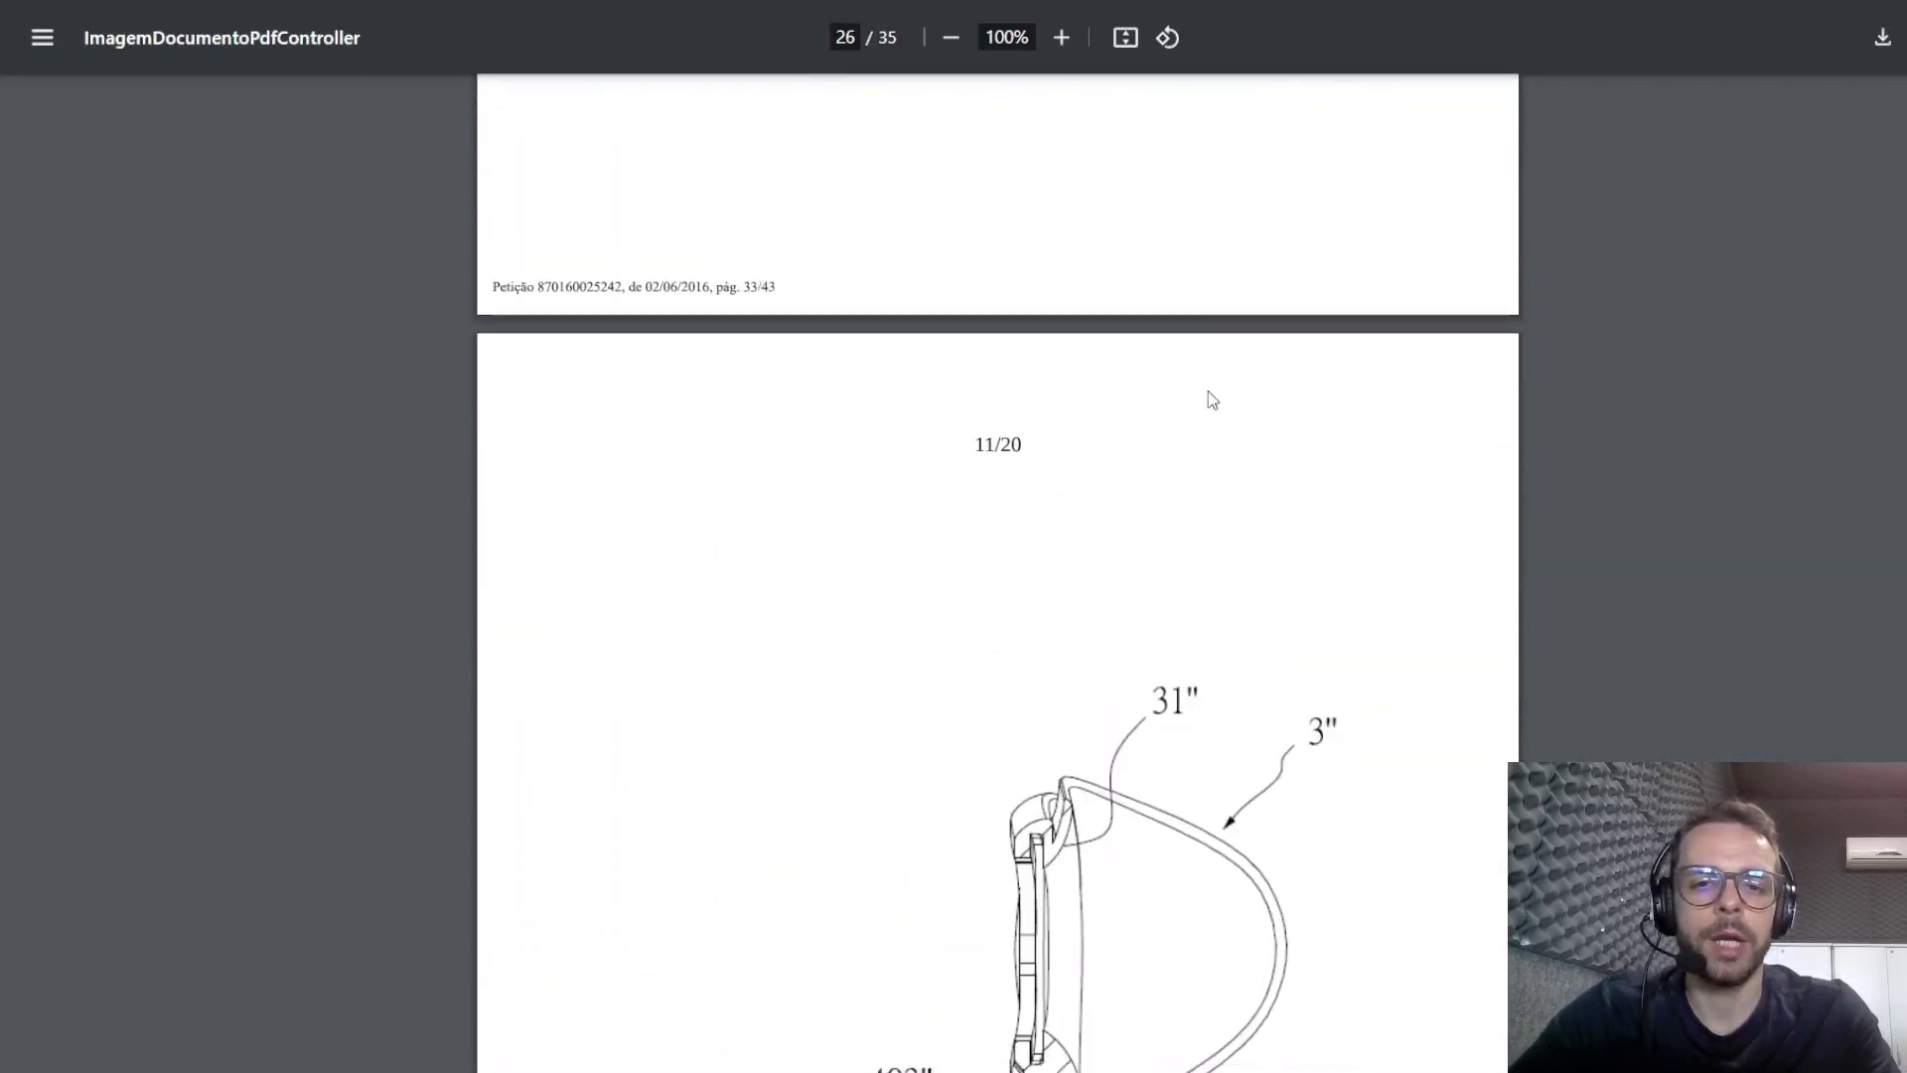
scroll(1212, 401, down, 20)
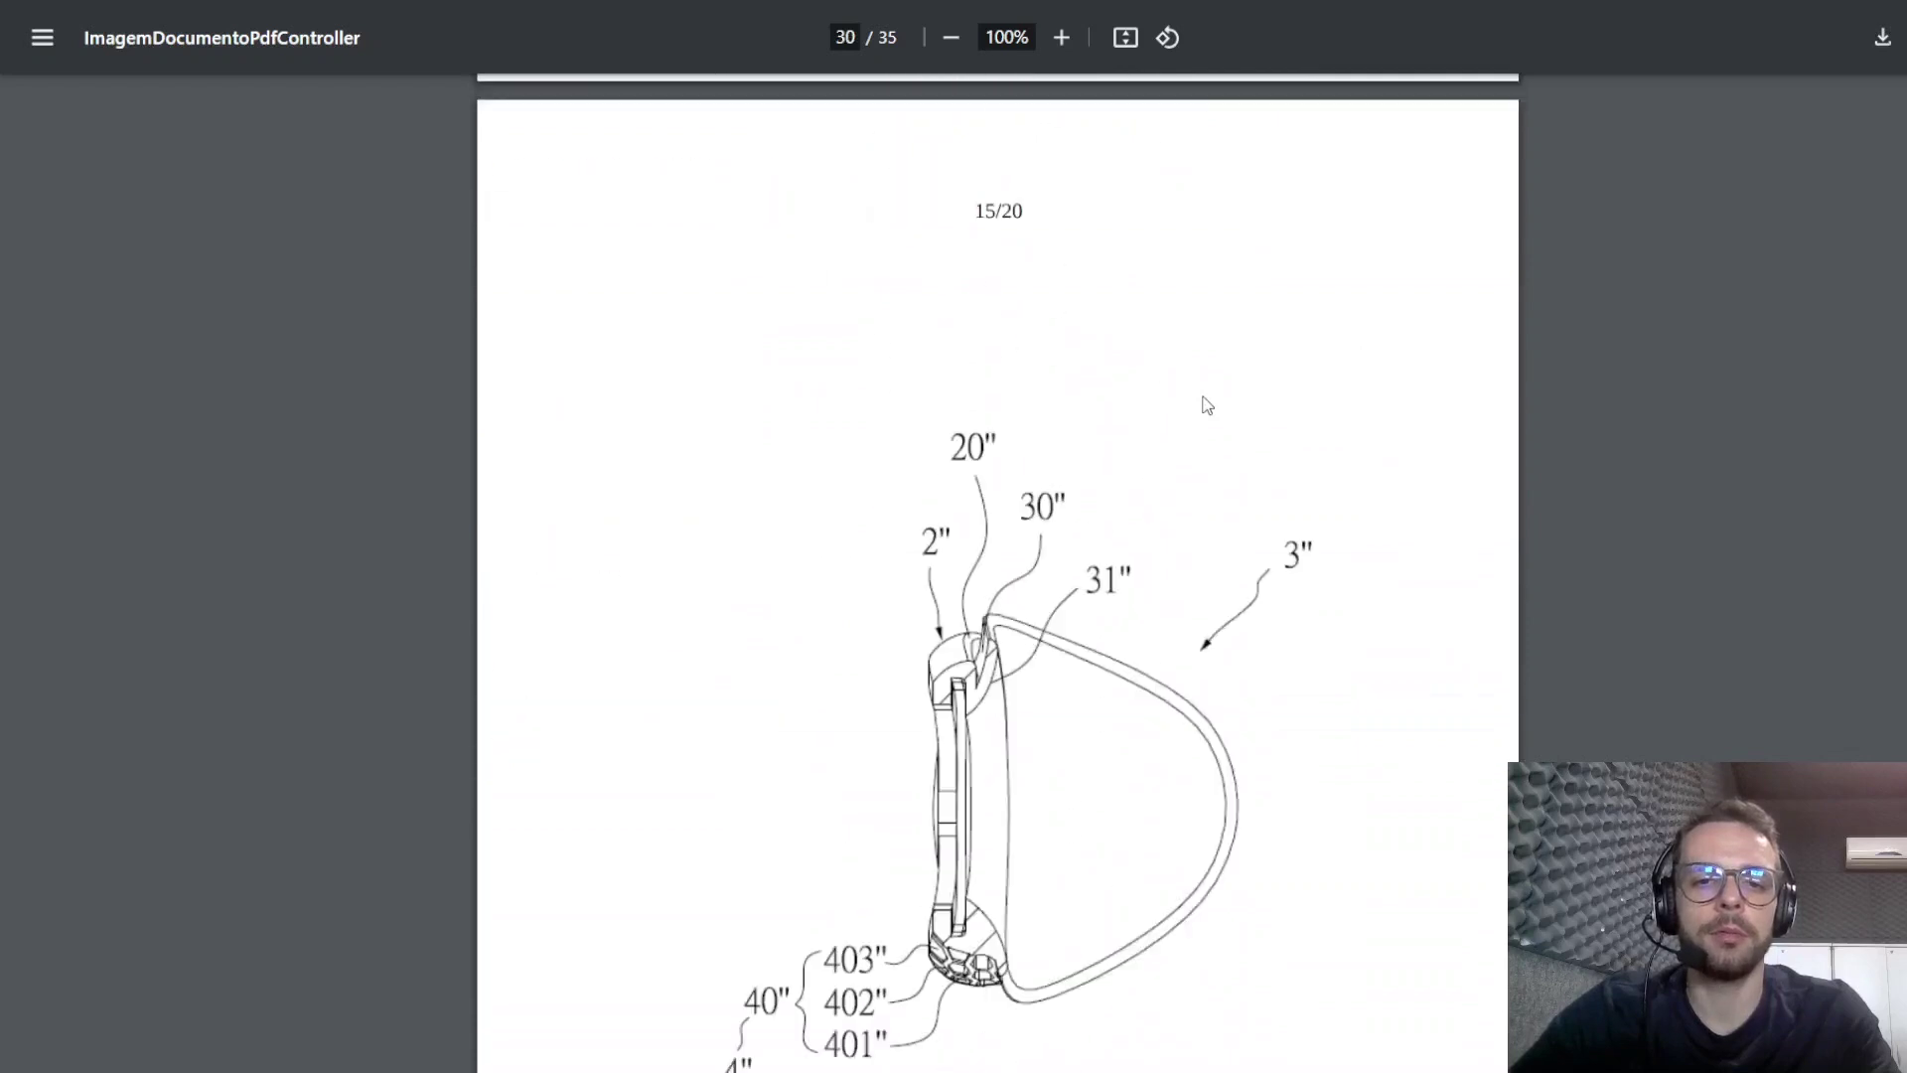
scroll(1208, 400, down, 20)
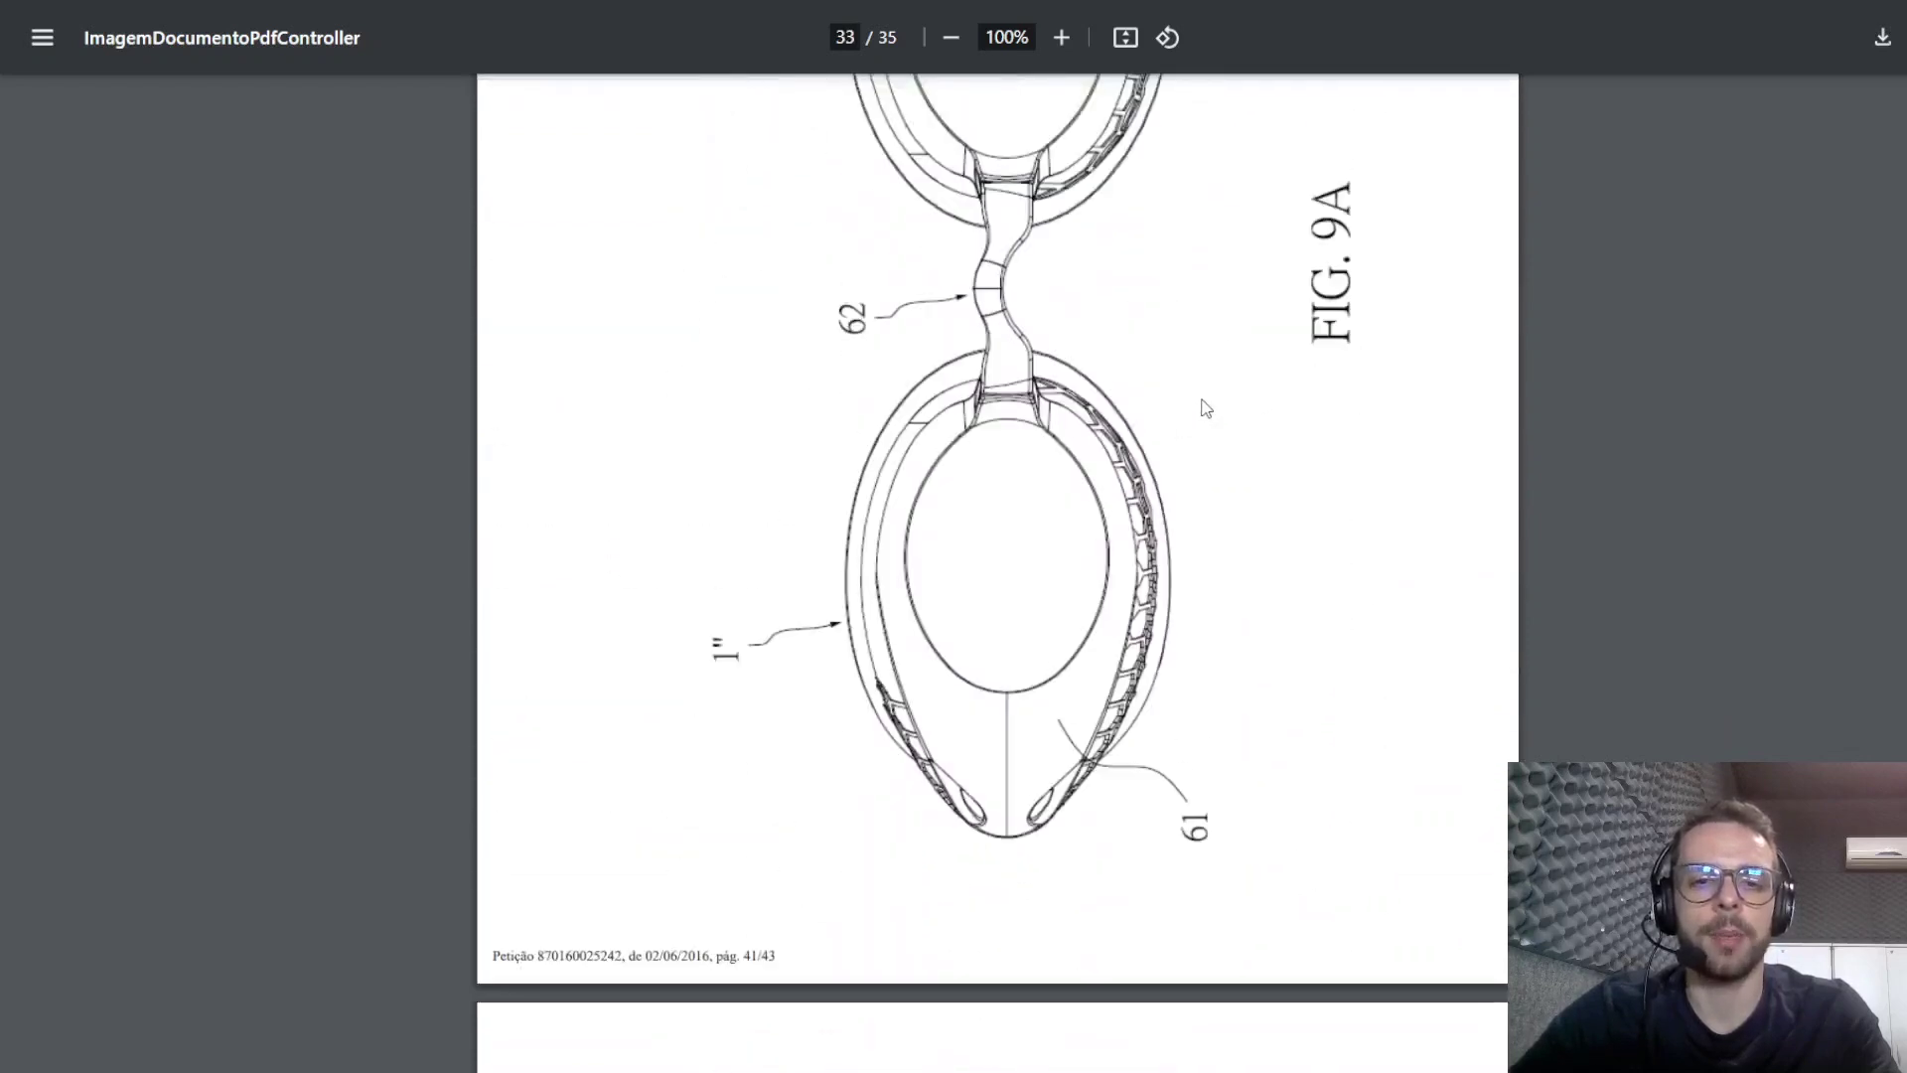
scroll(1206, 413, down, 10)
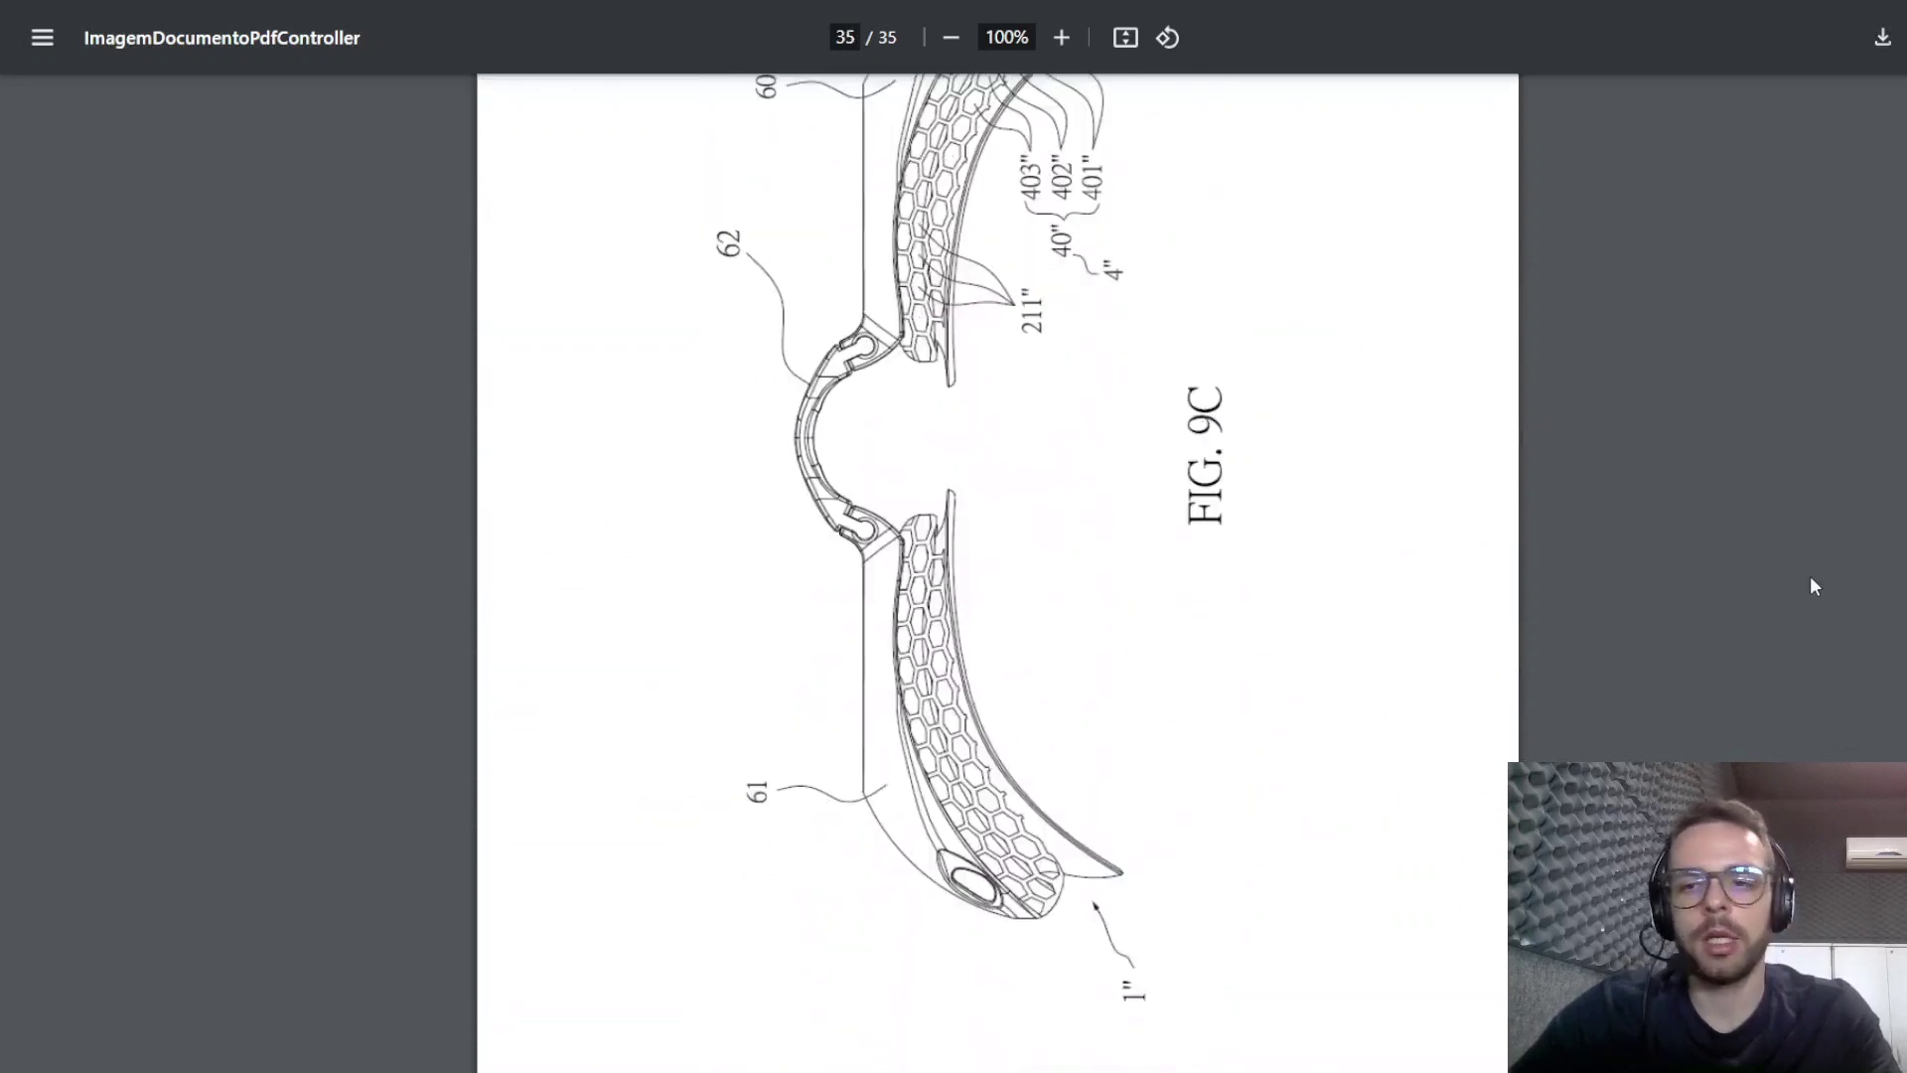
scroll(1509, 521, up, 20)
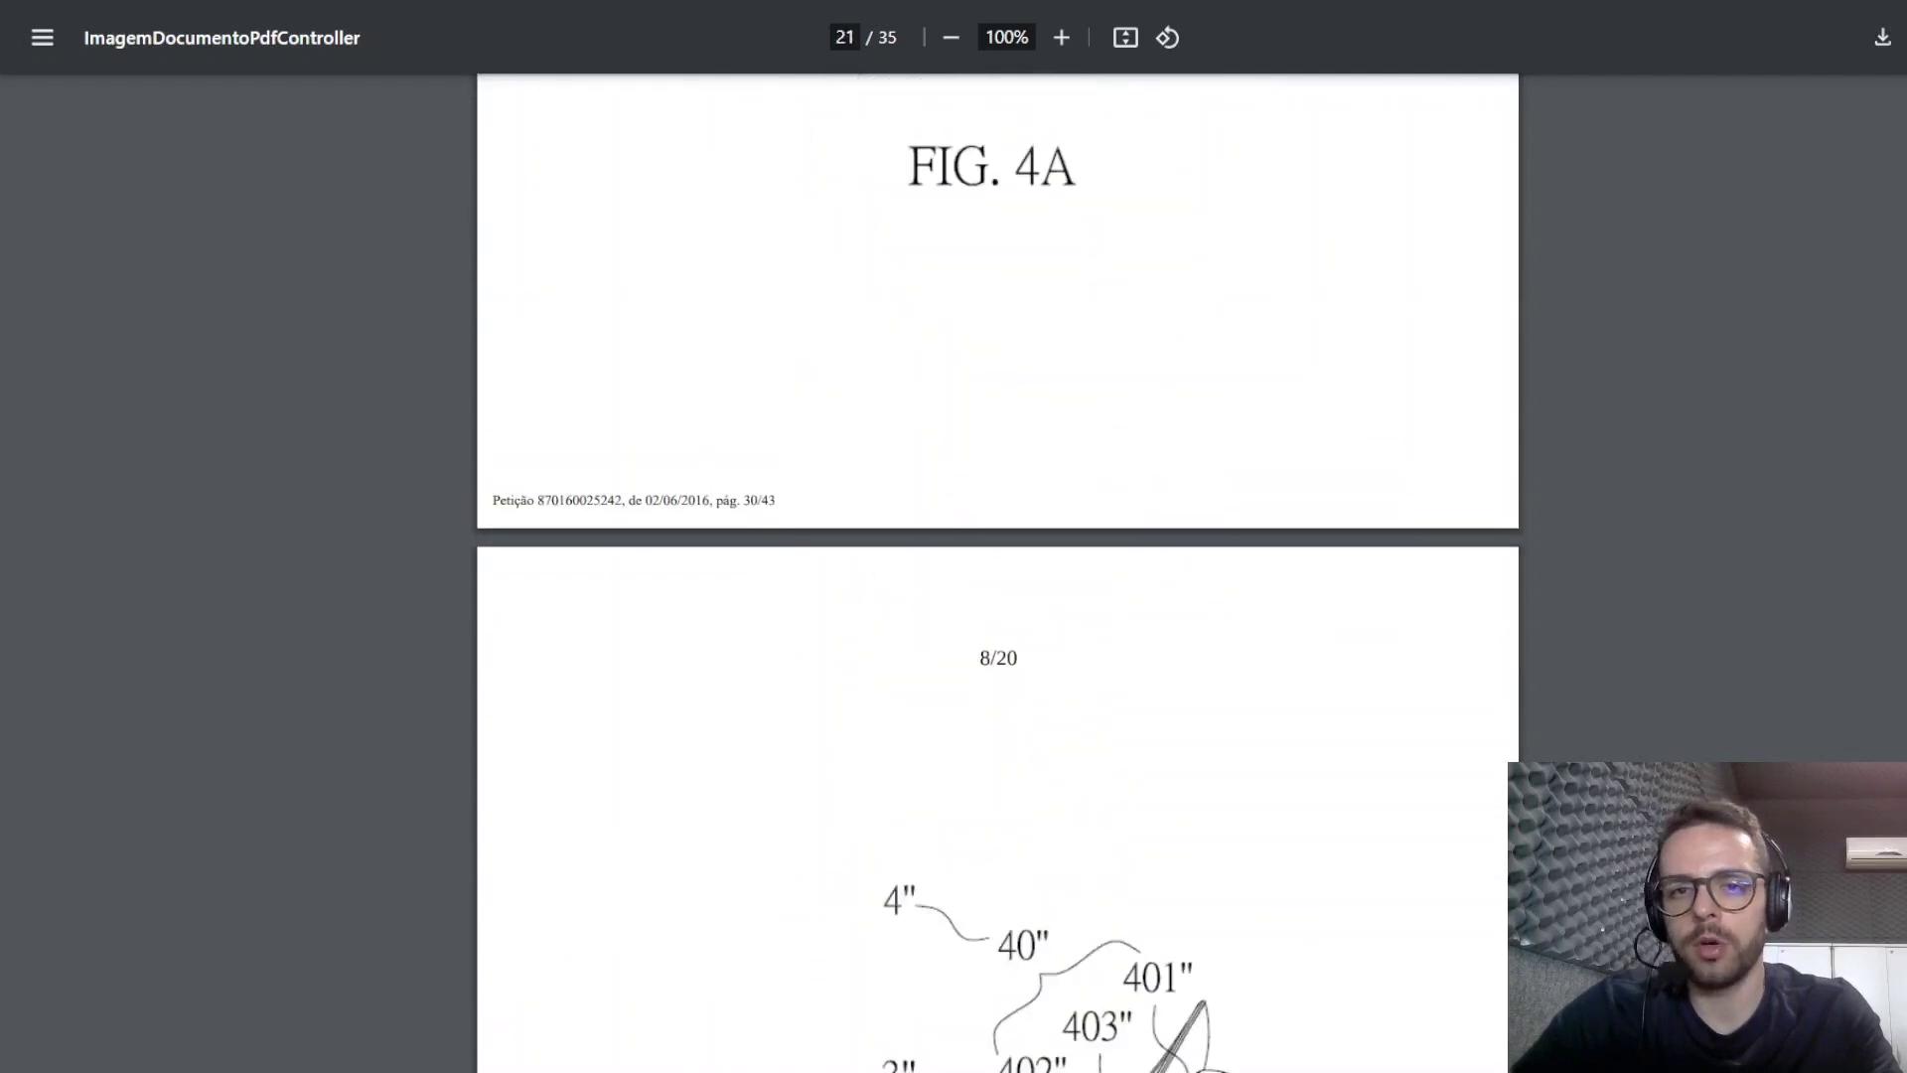
scroll(1509, 520, up, 3)
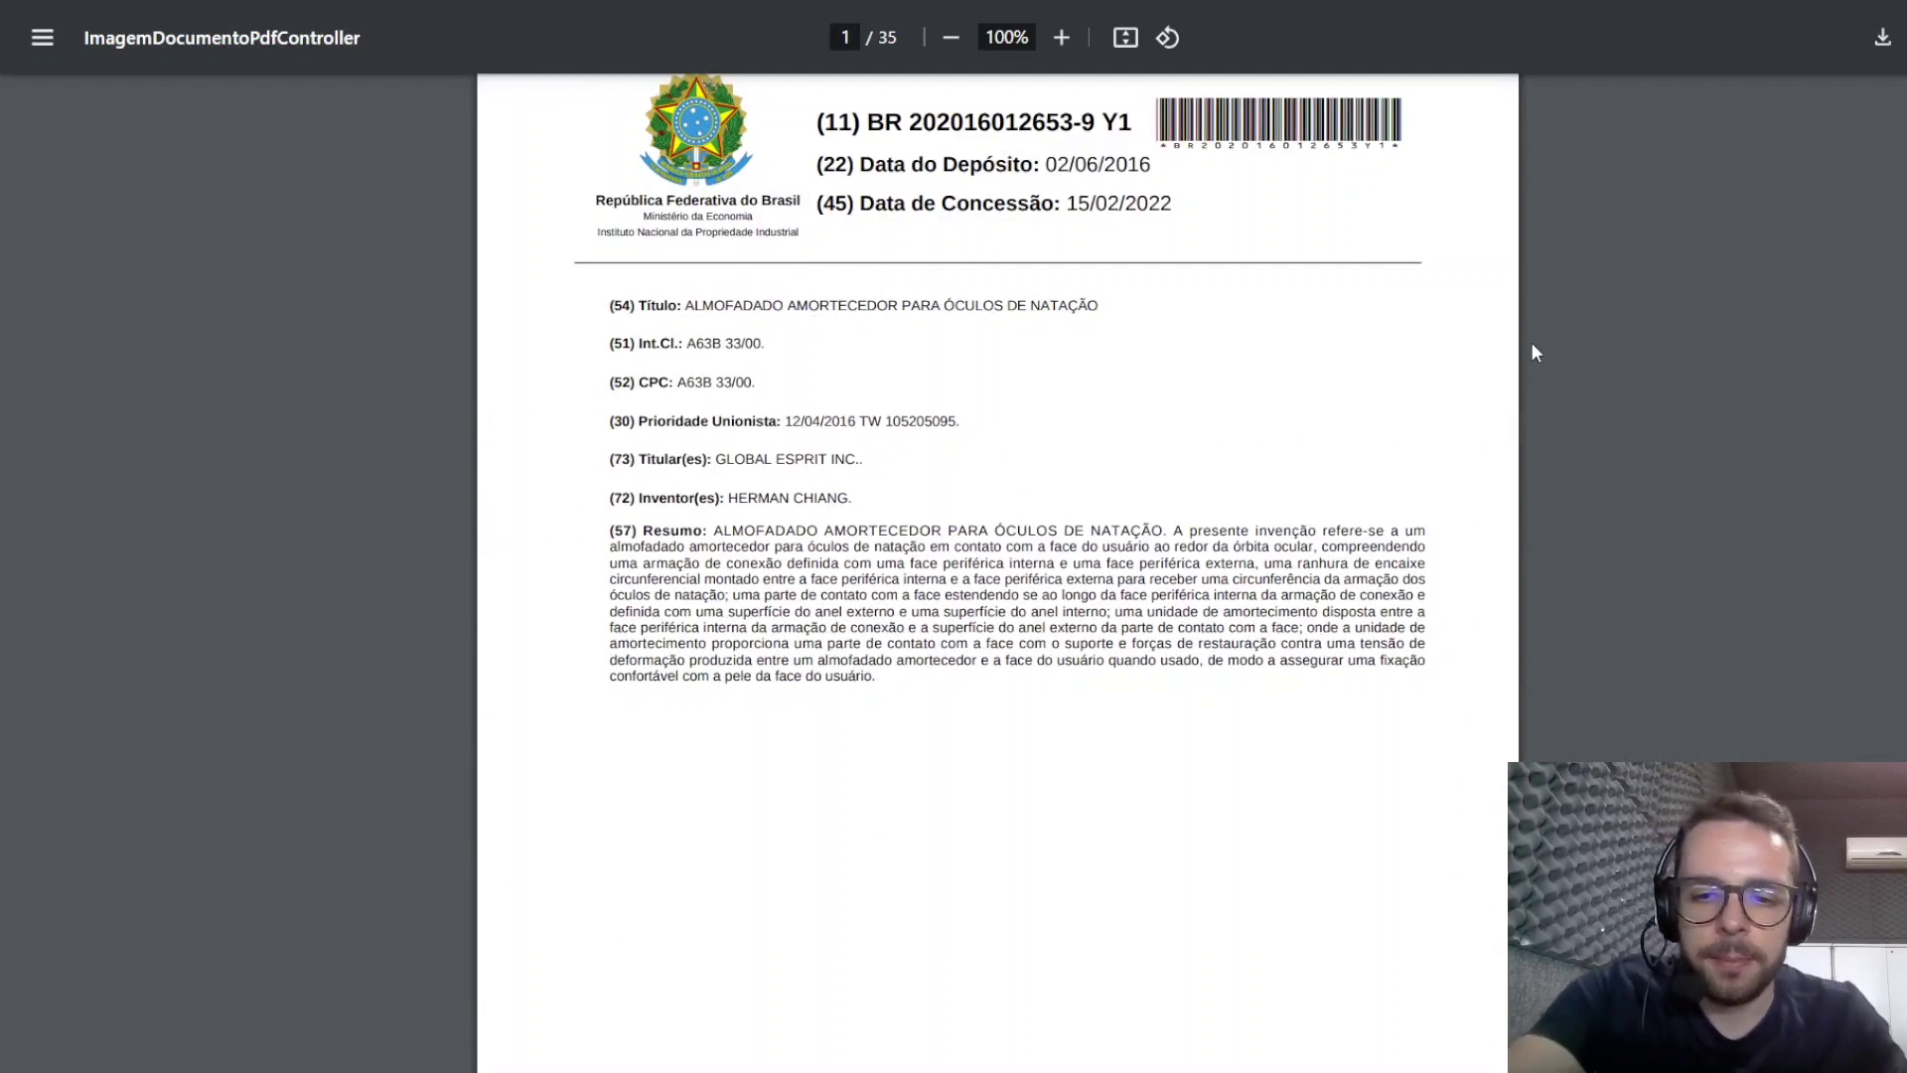
Step: Switch to the already opened record of "Acessório auxiliar para a respiração para nadador" and display it in full screen
key(F11)
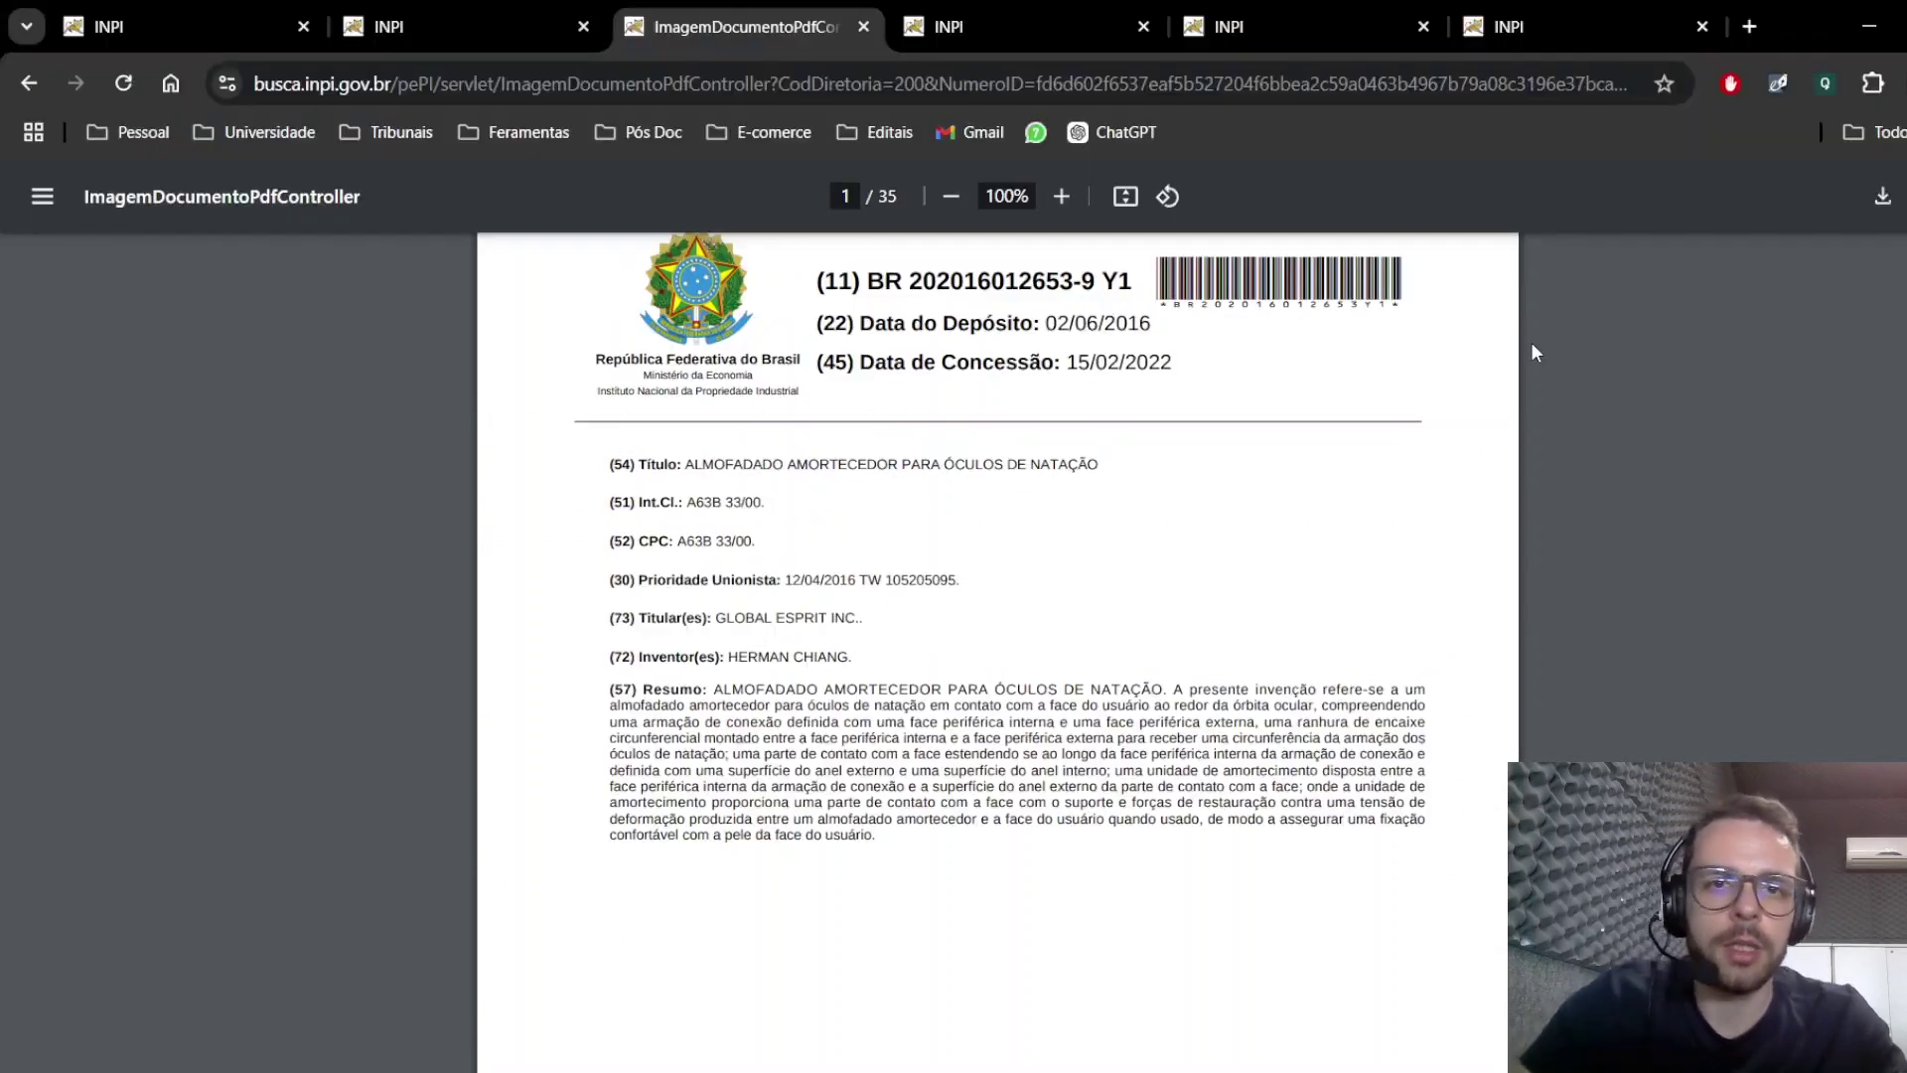
click(940, 8)
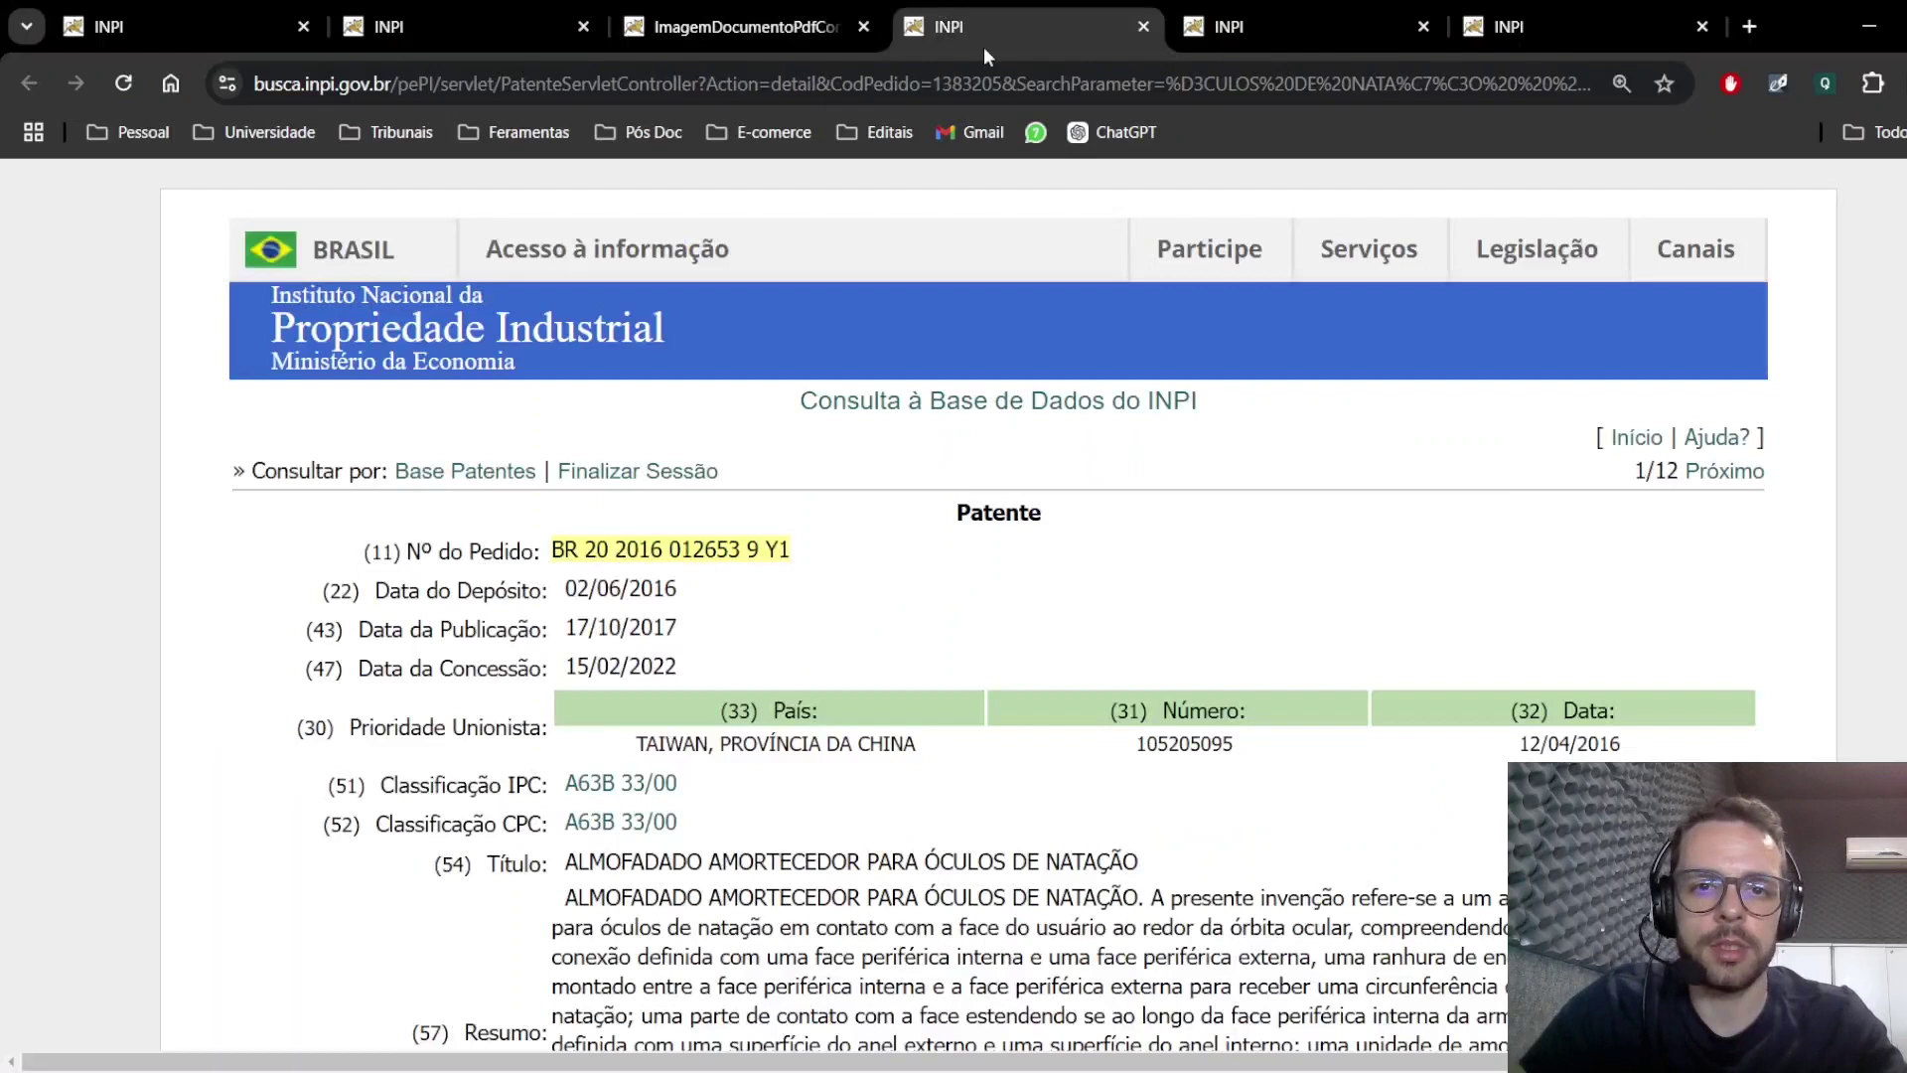
click(1288, 8)
click(1560, 8)
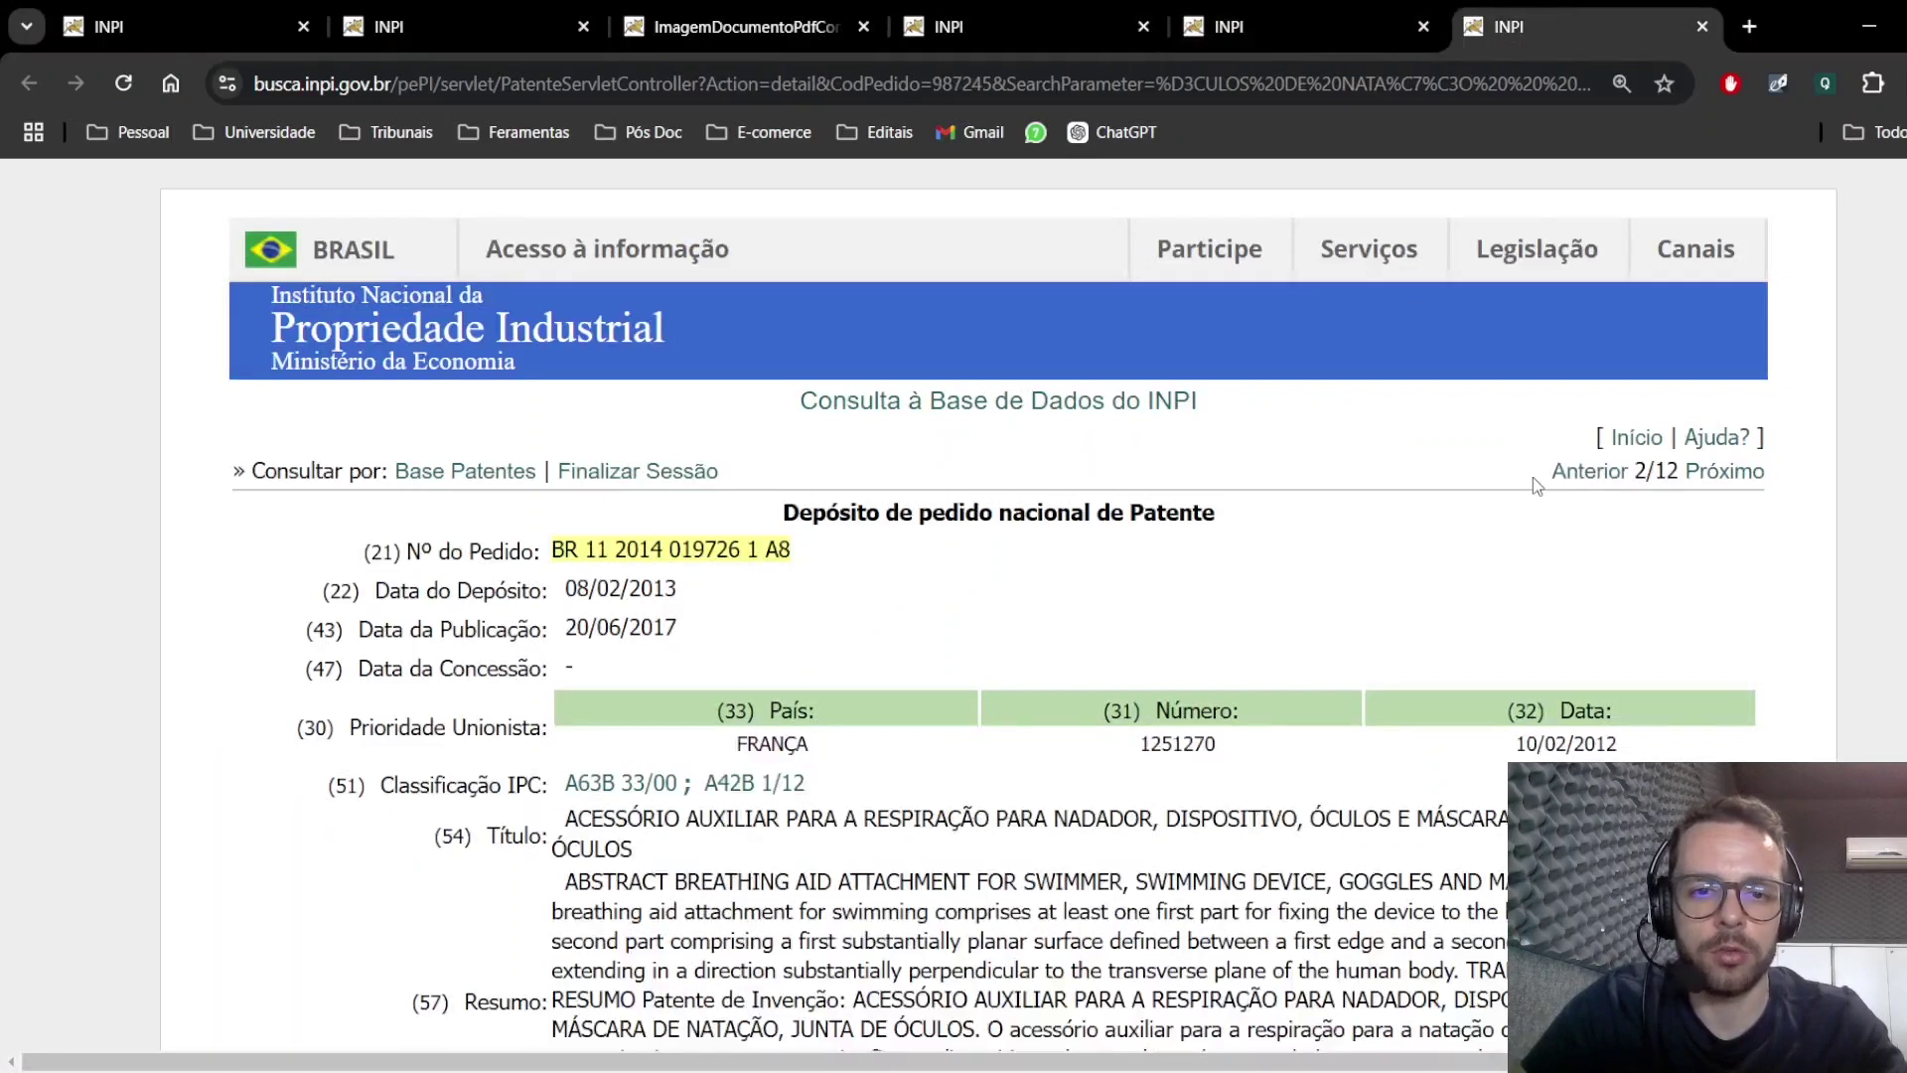
key(F11)
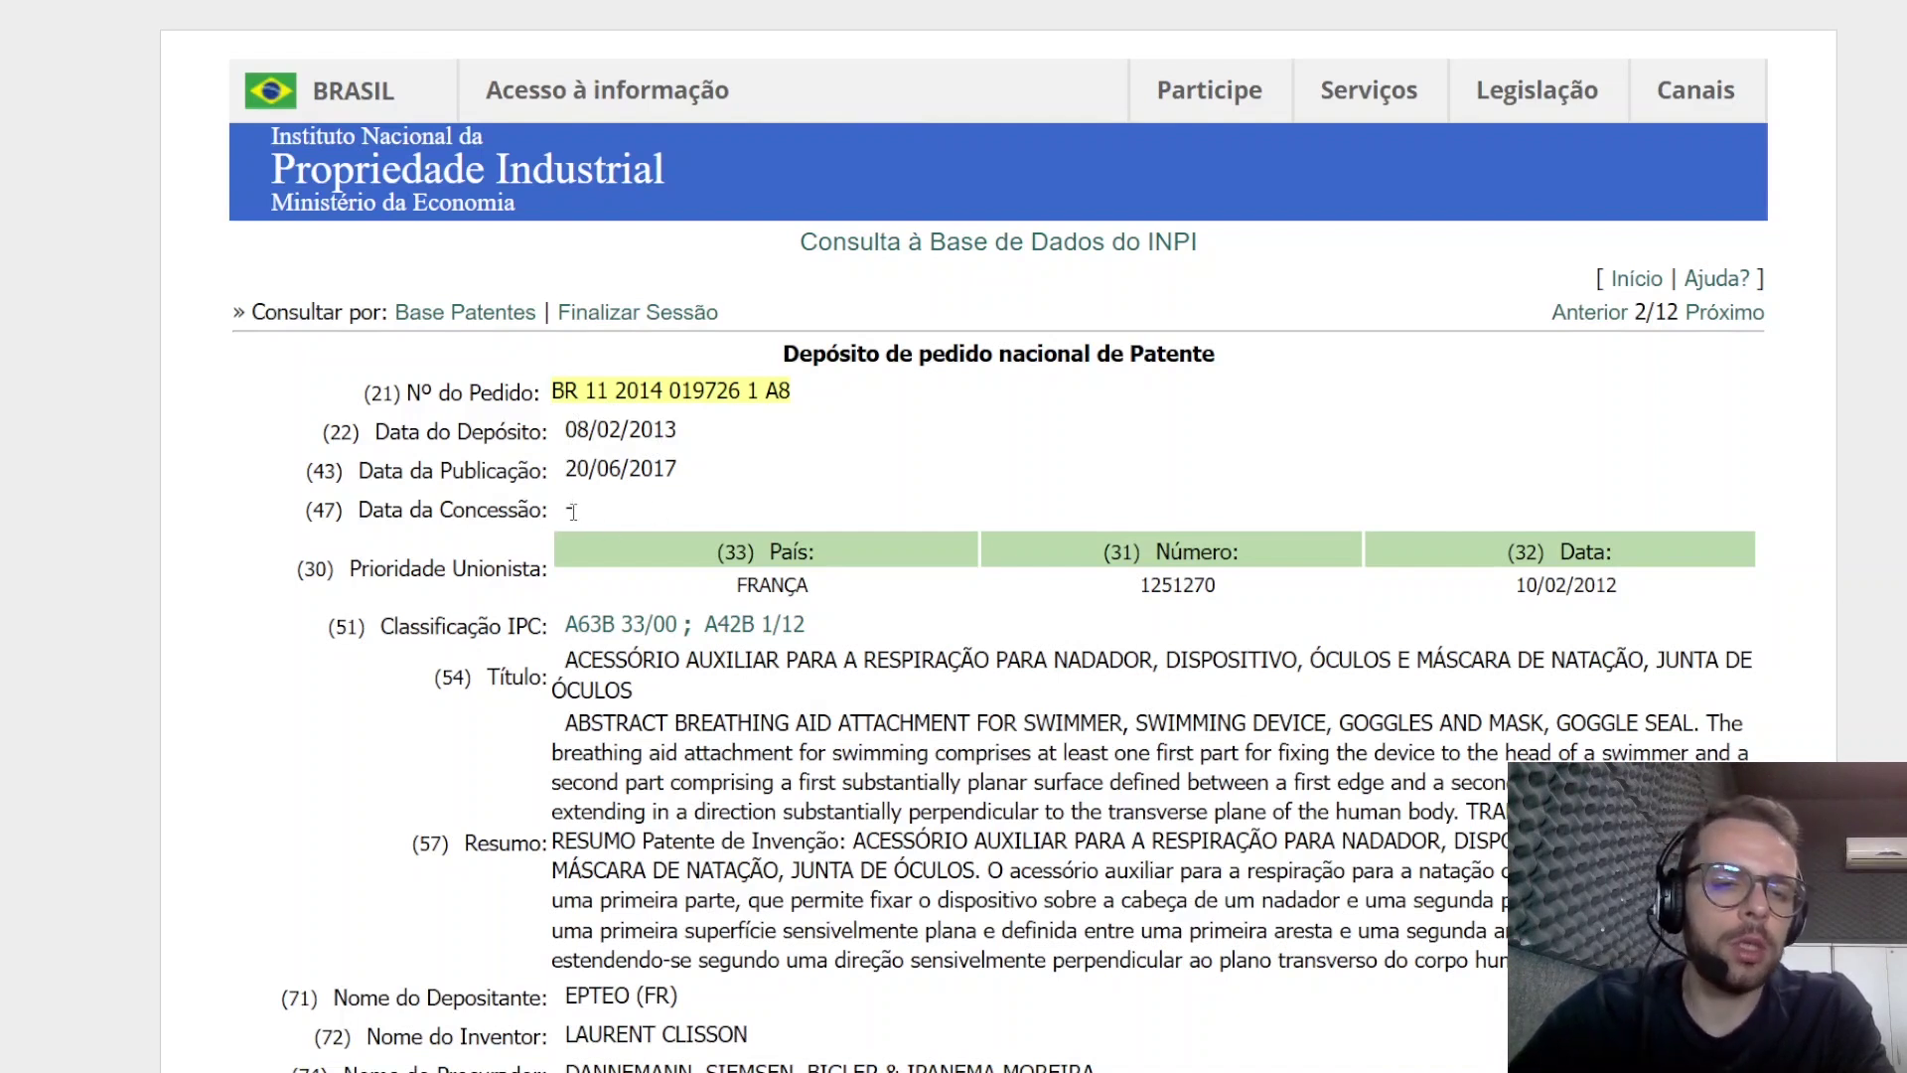
Step: Review the application record down to its publications and read the description of dispatch code 9.2
scroll(842, 552, down, 8)
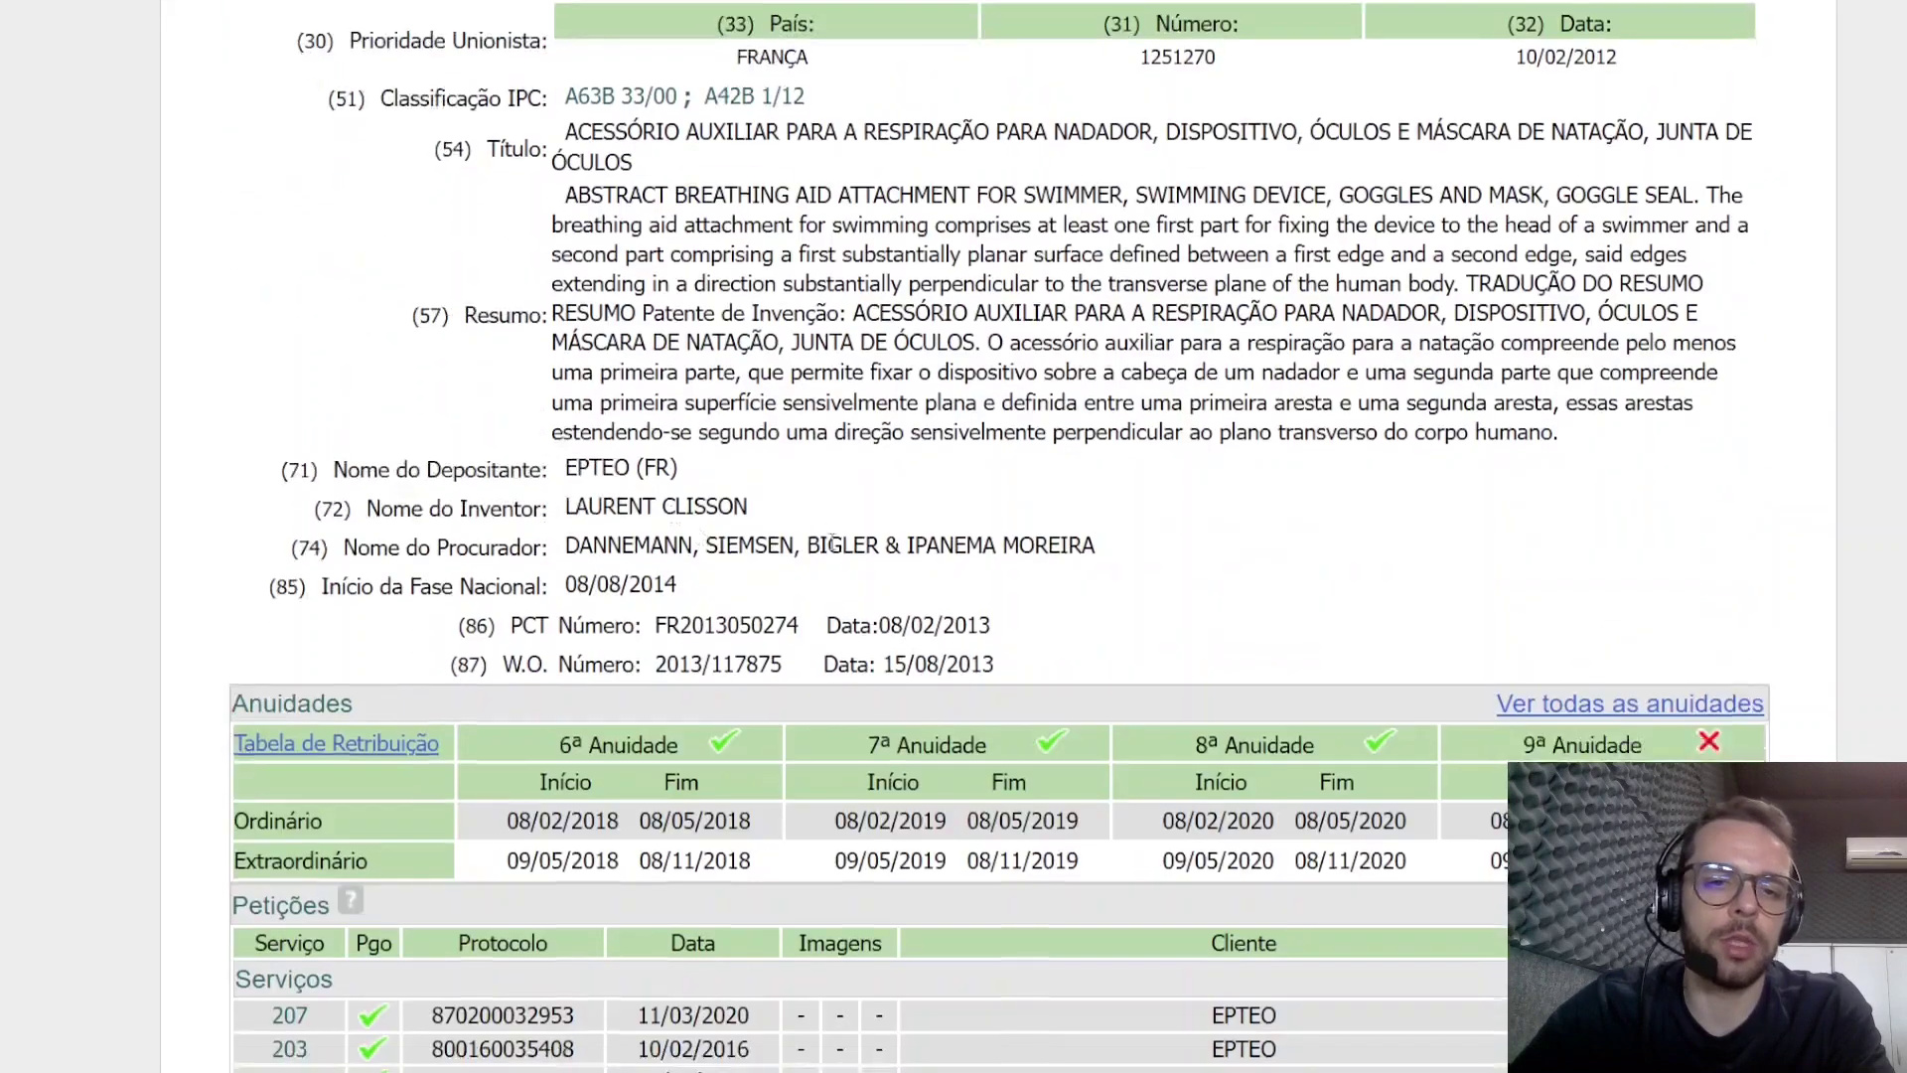
scroll(843, 552, down, 2)
scroll(863, 568, up, 2)
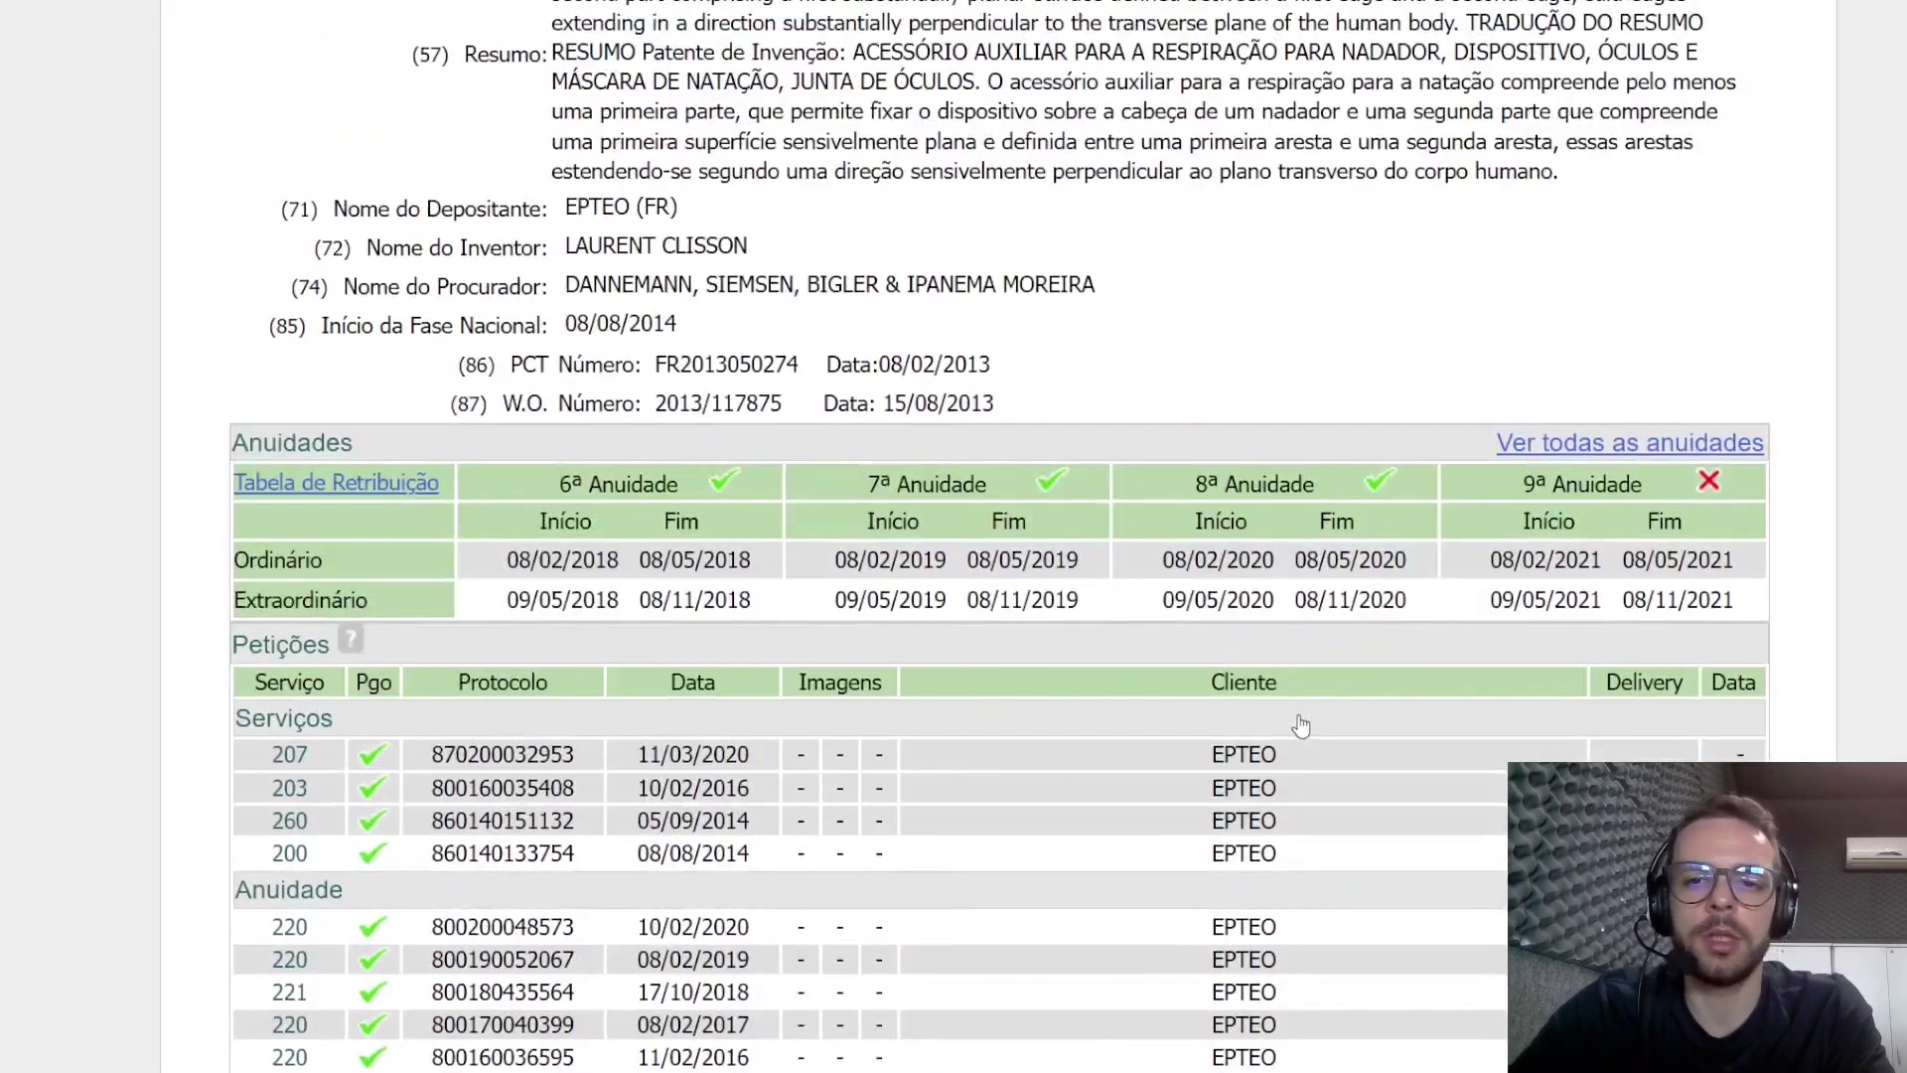
scroll(1517, 669, down, 8)
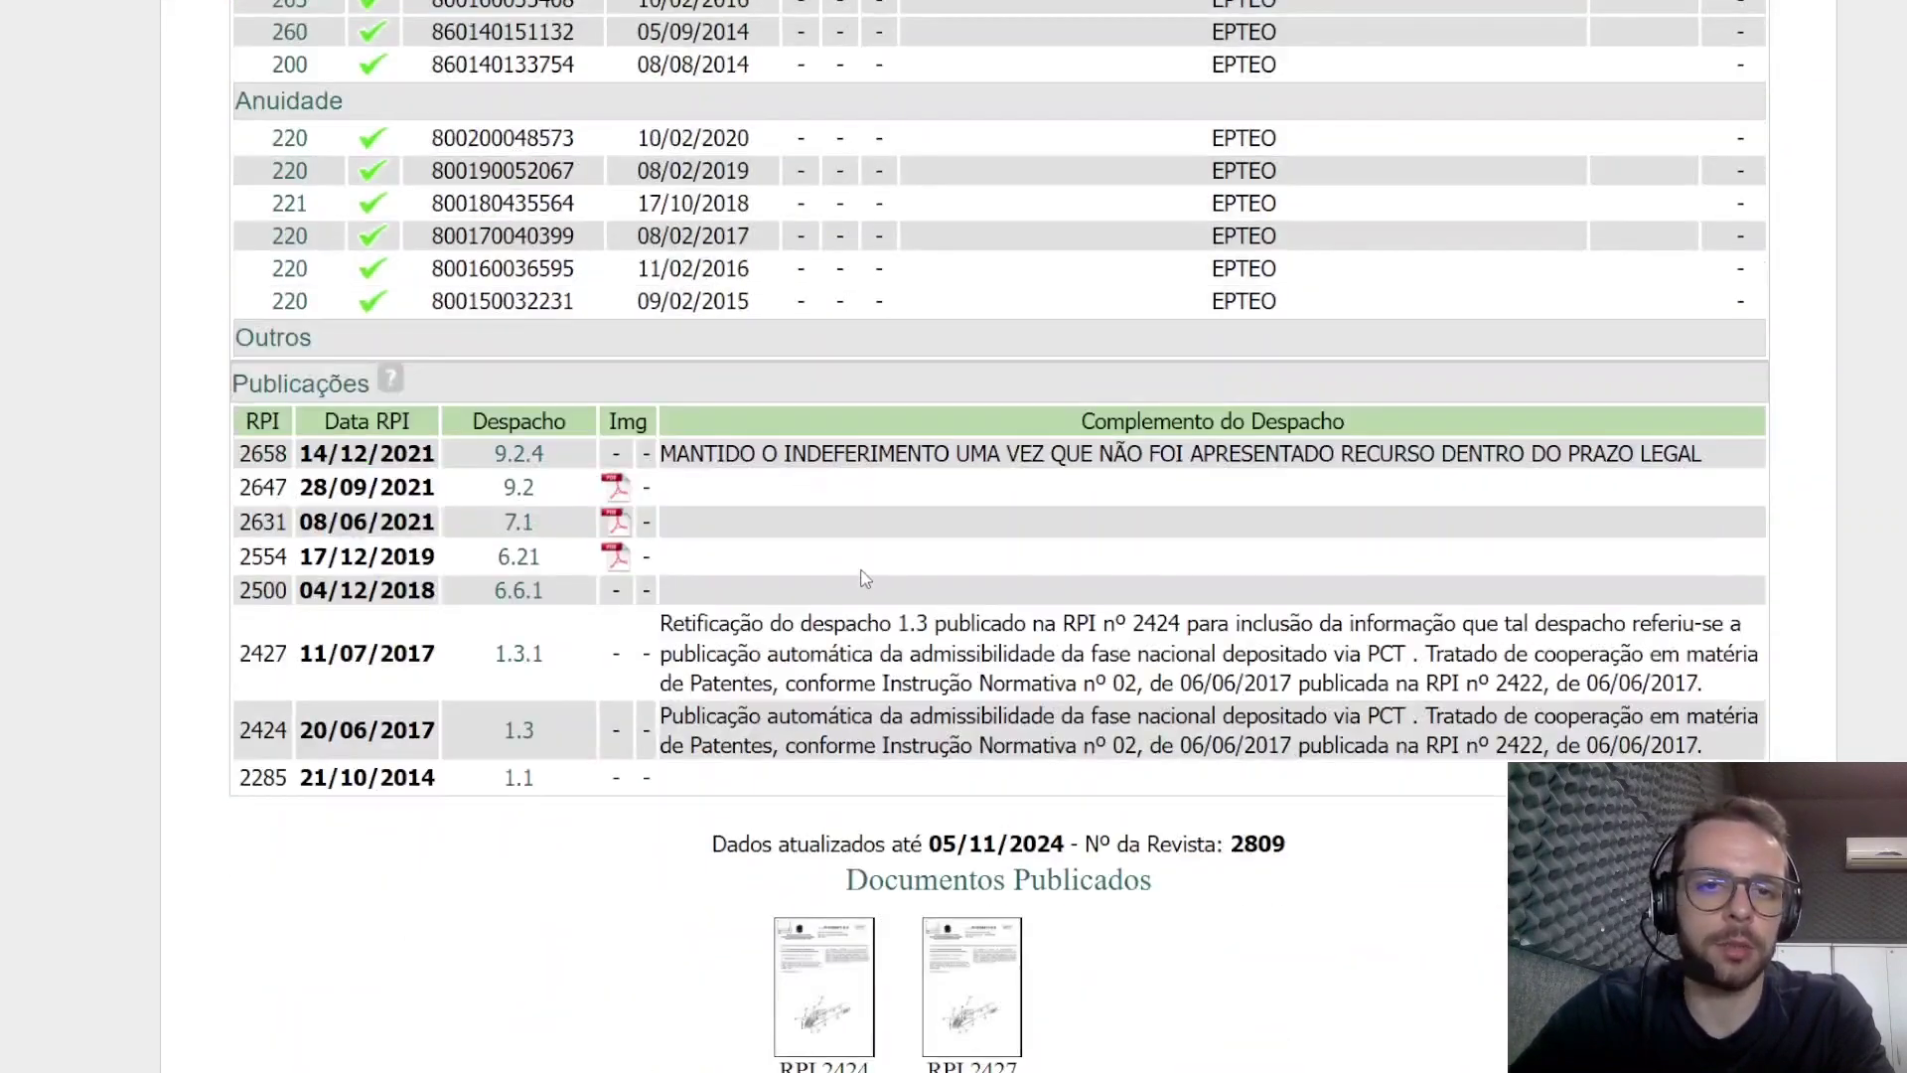
click(519, 488)
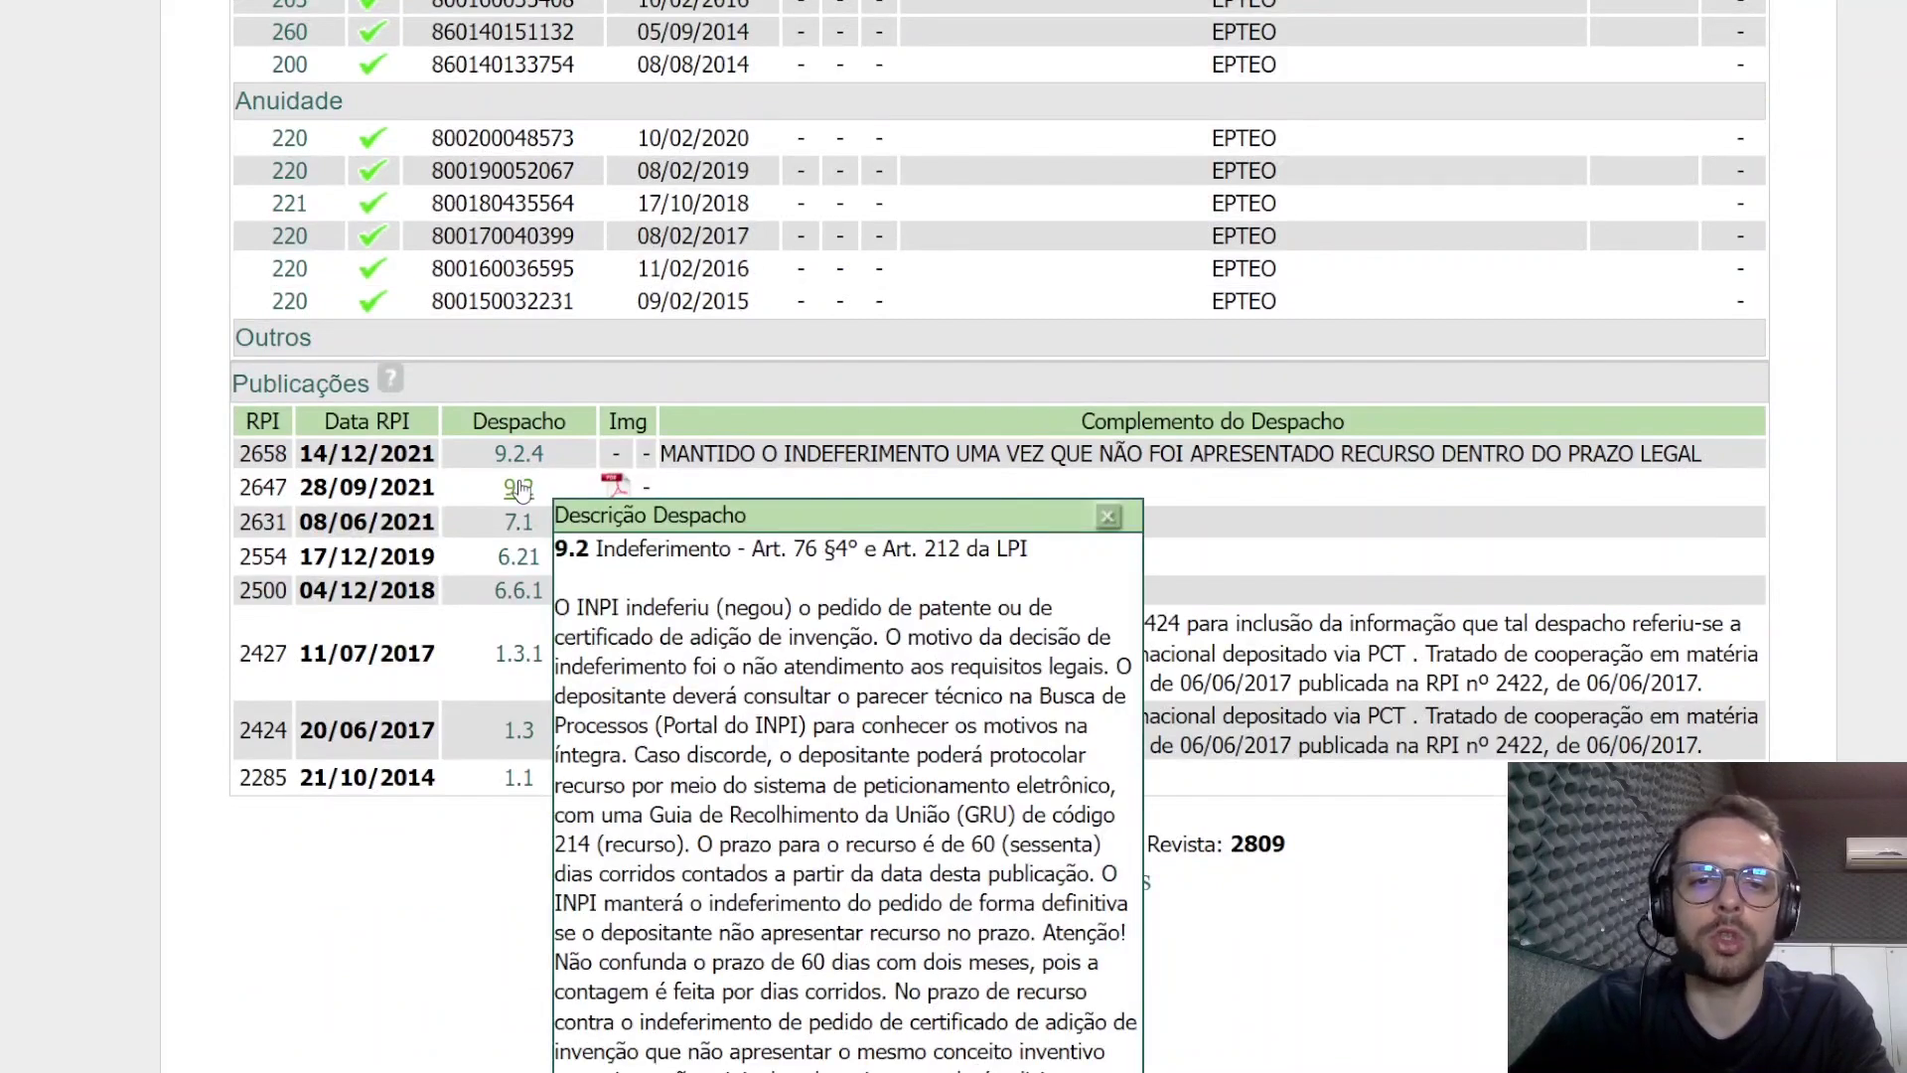
click(1108, 516)
Step: Re-examine the application's dates, priority, IPC classification, title, abstract and applicant fields from the start of the record
scroll(1410, 467, up, 13)
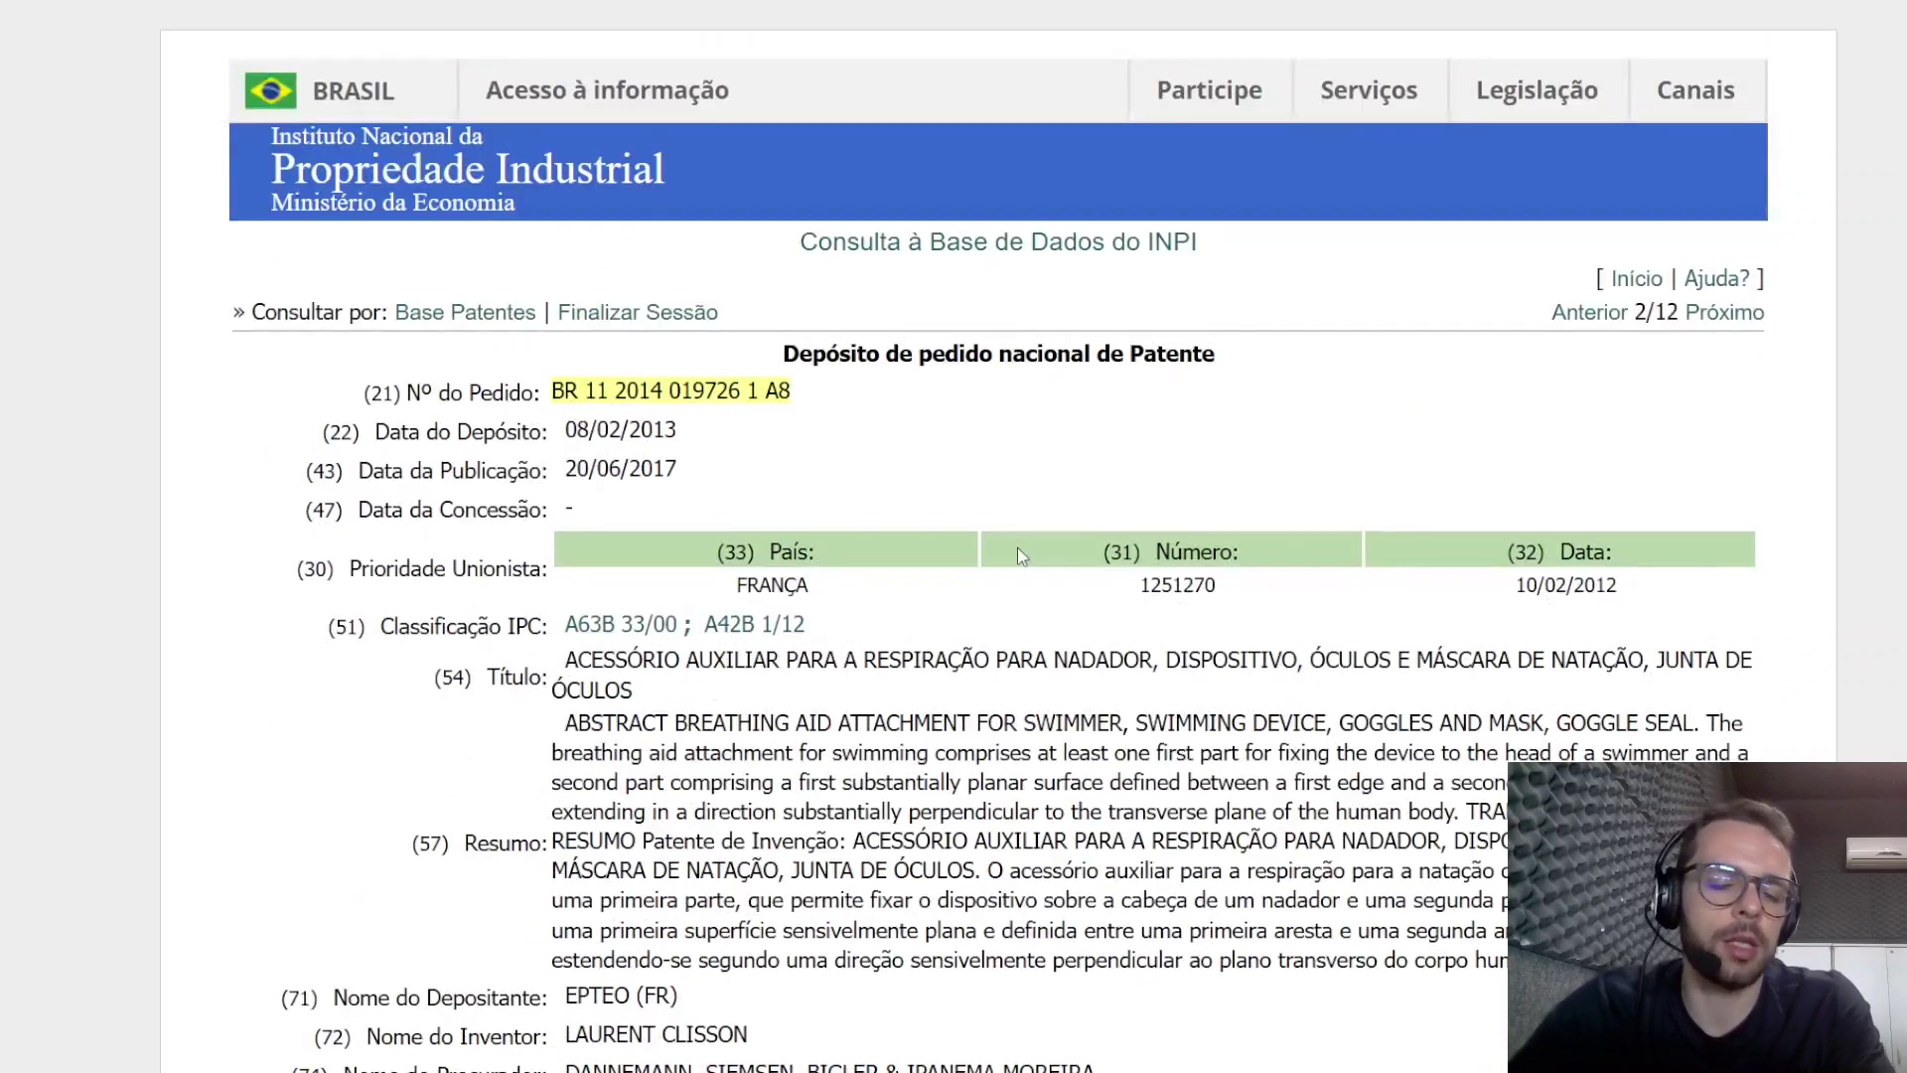
click(652, 622)
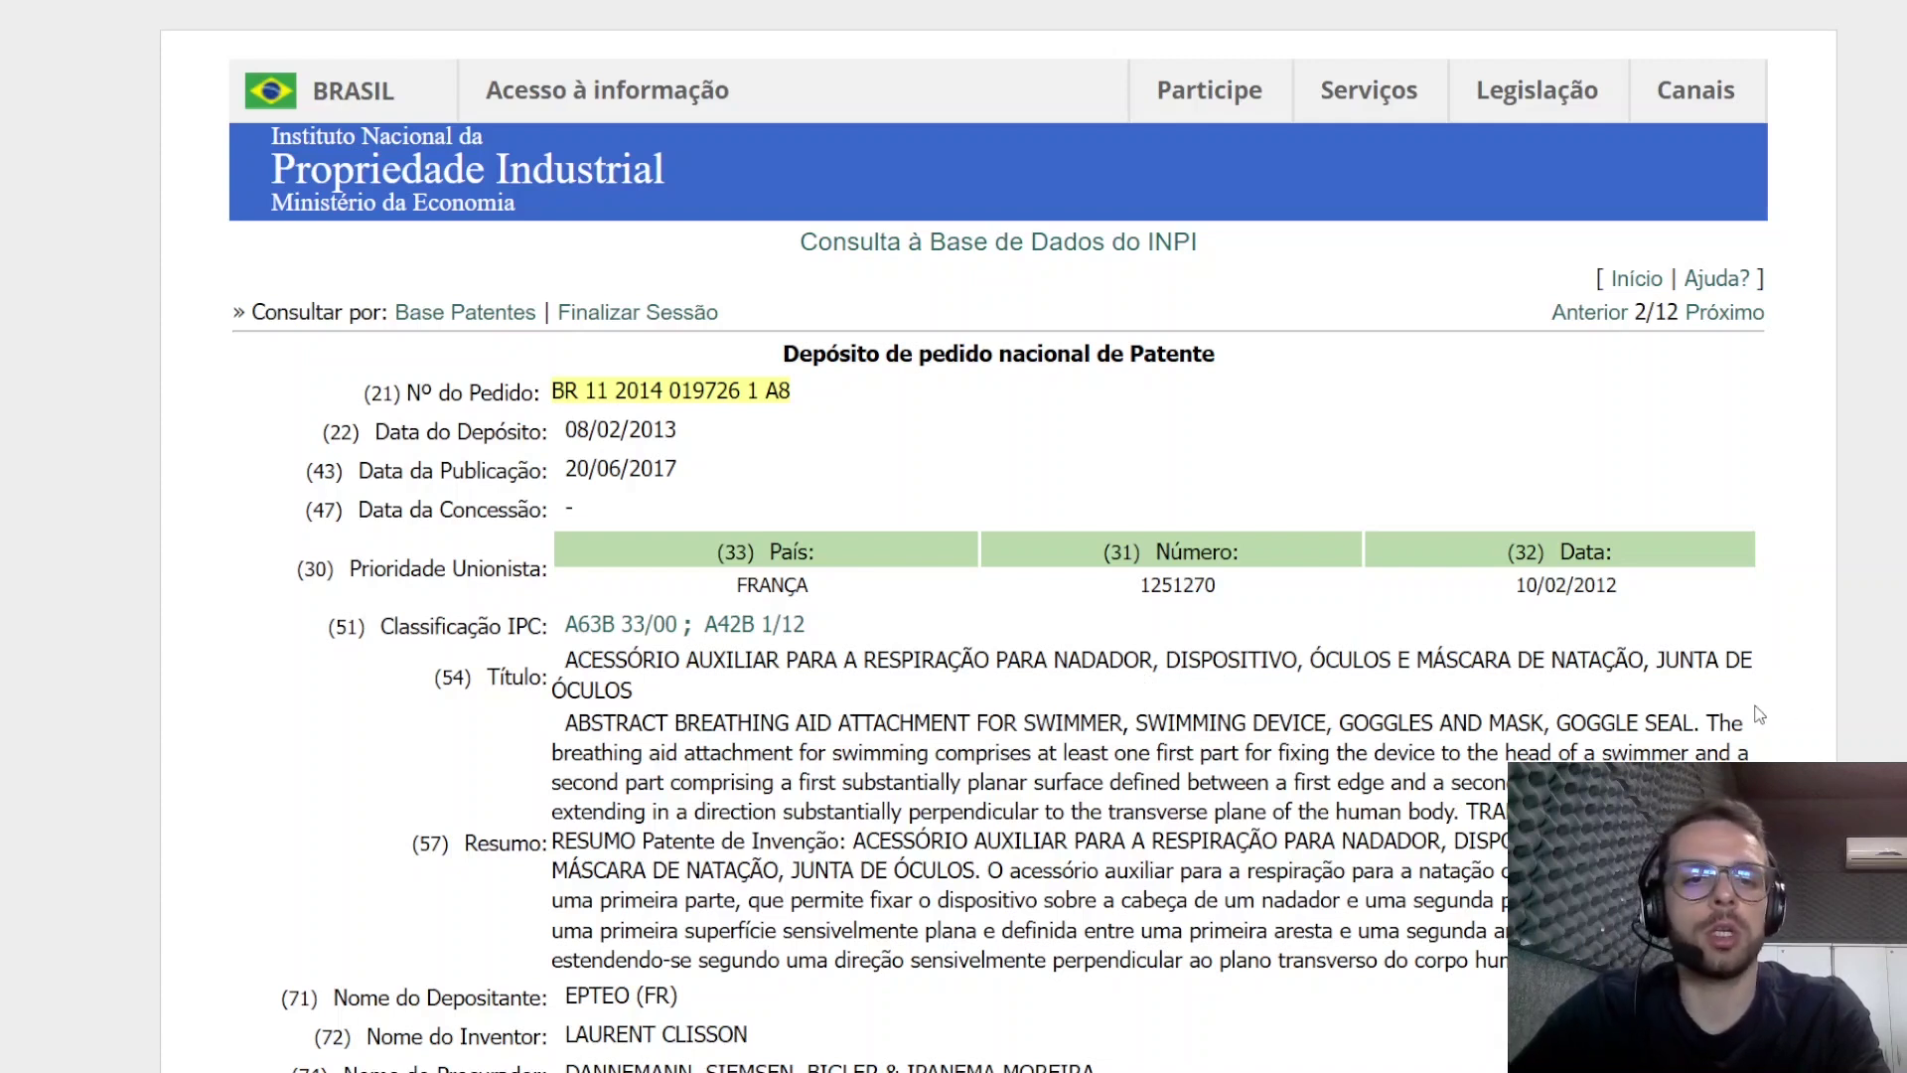
scroll(1679, 693, down, 3)
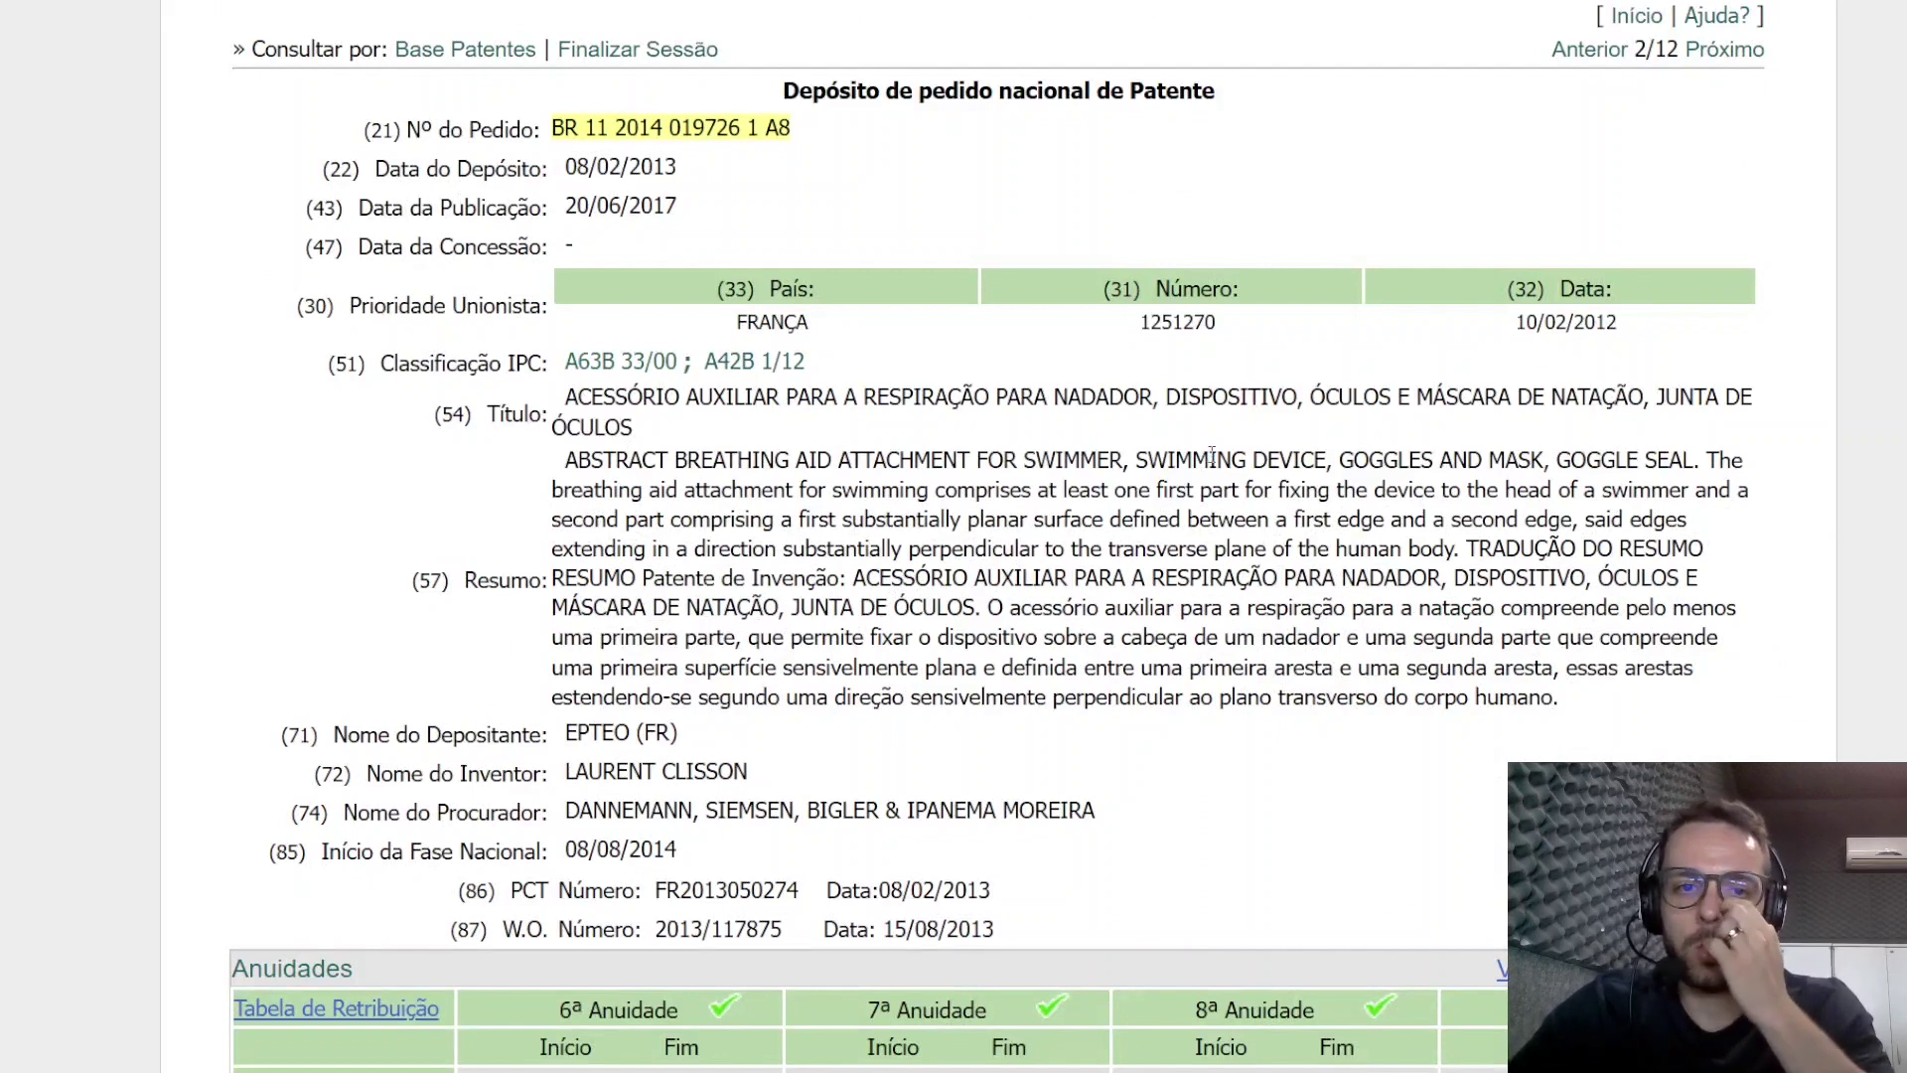
scroll(1193, 462, down, 3)
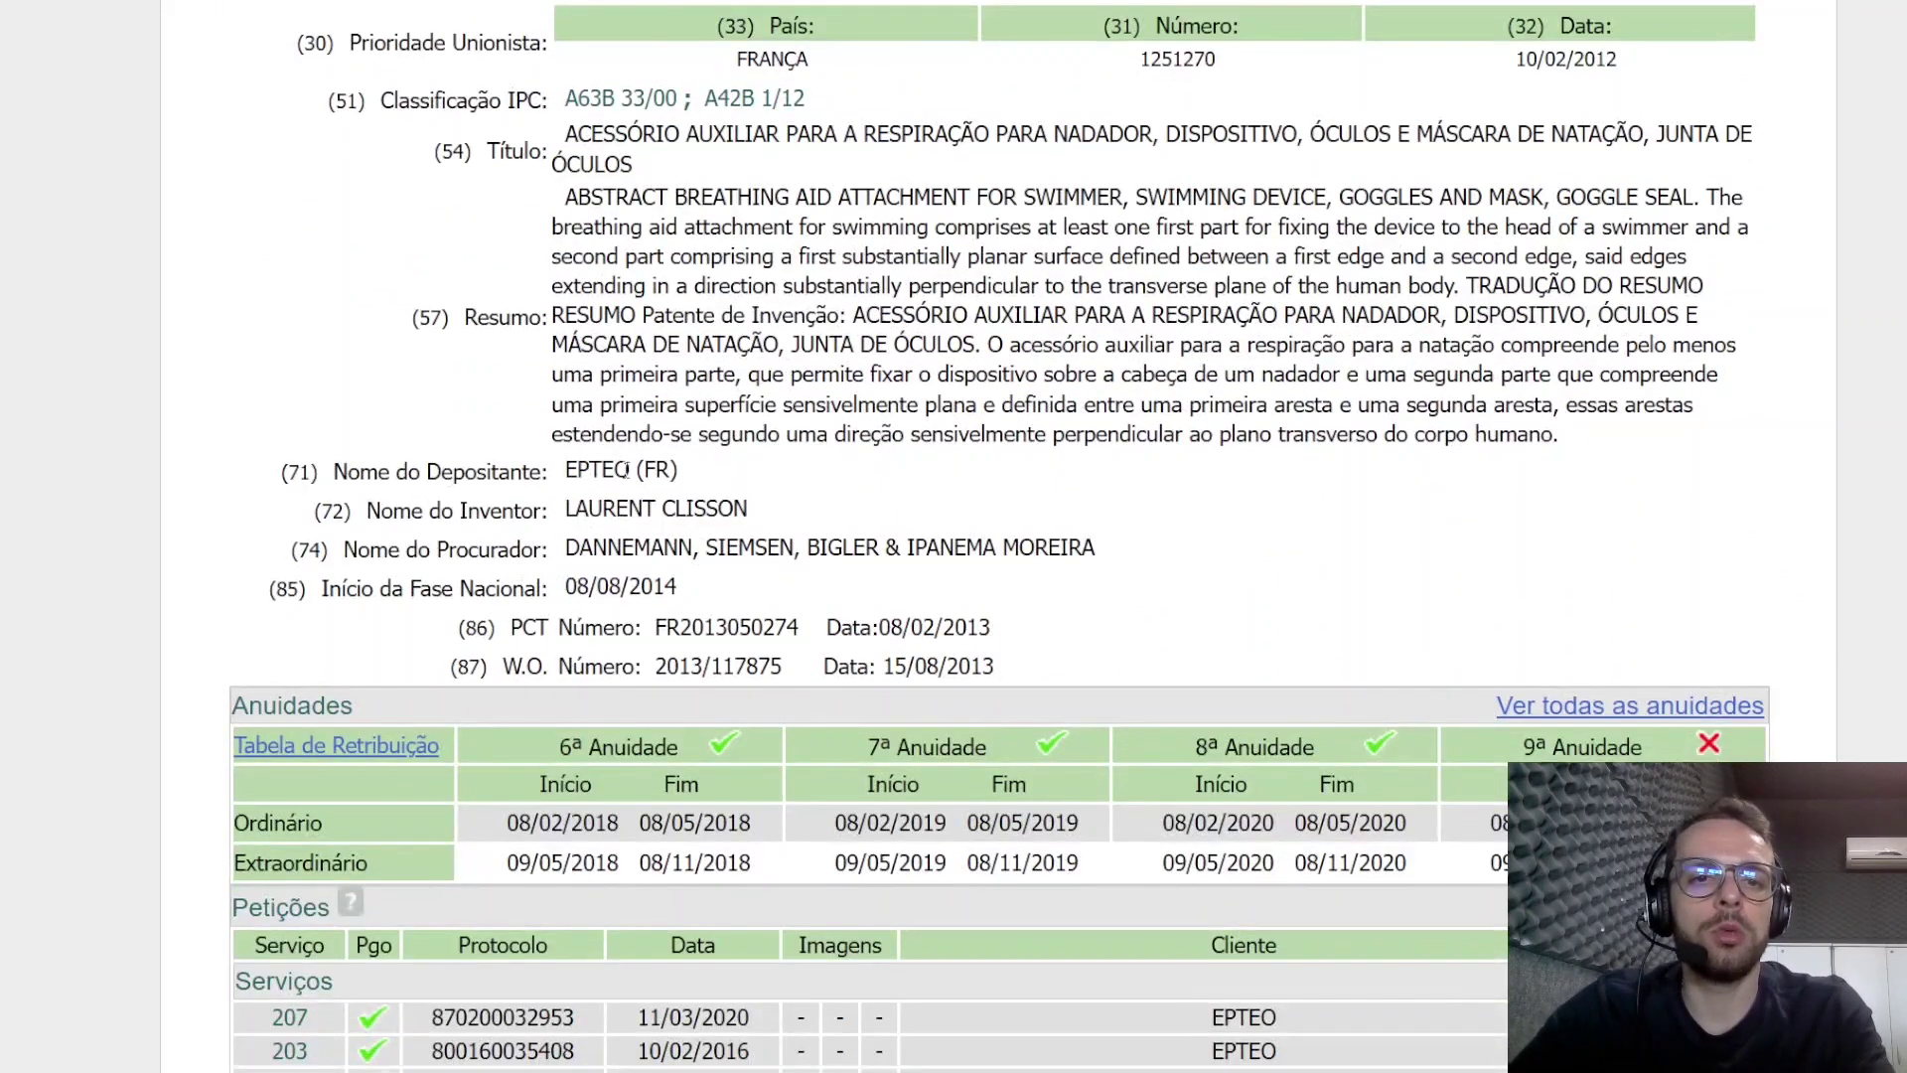
scroll(658, 512, up, 3)
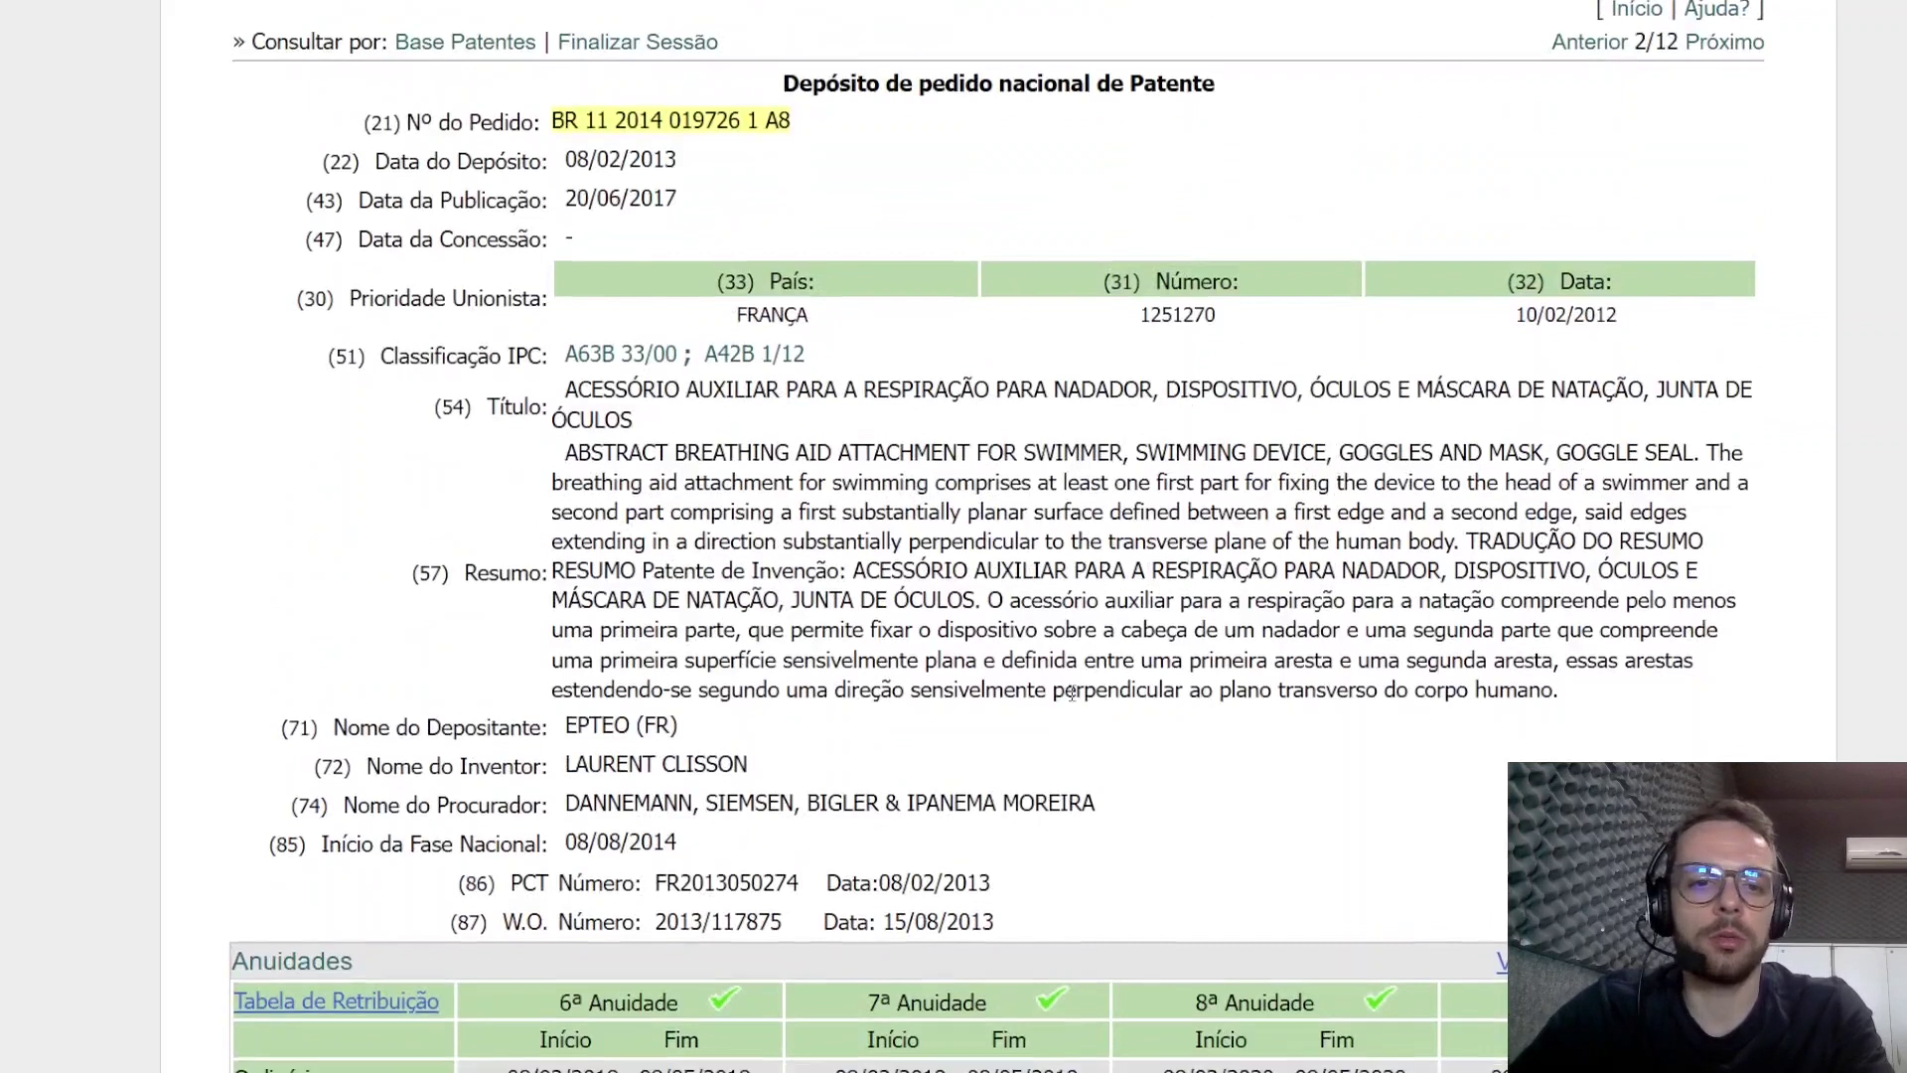
Step: Review the application's annuities, petitions and publications sections
scroll(507, 594, down, 3)
scroll(781, 659, down, 6)
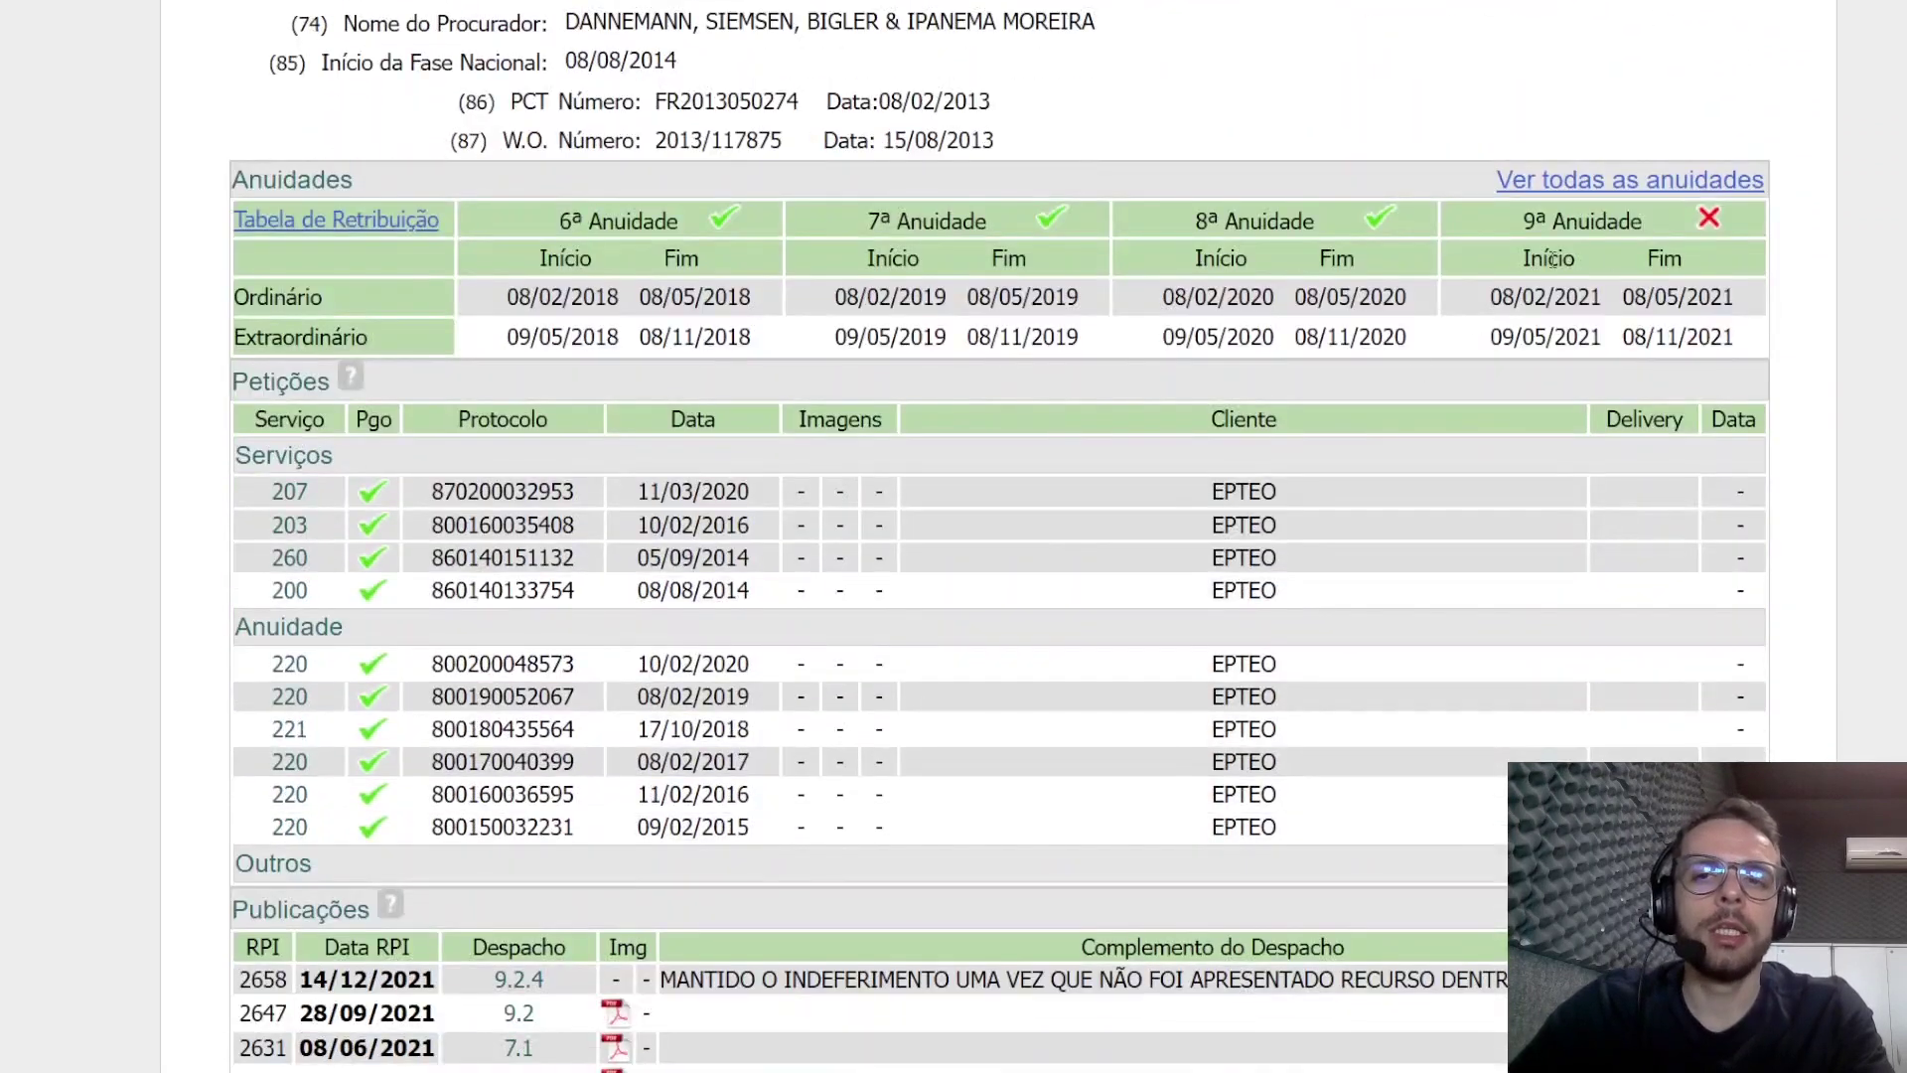
scroll(1651, 243, down, 5)
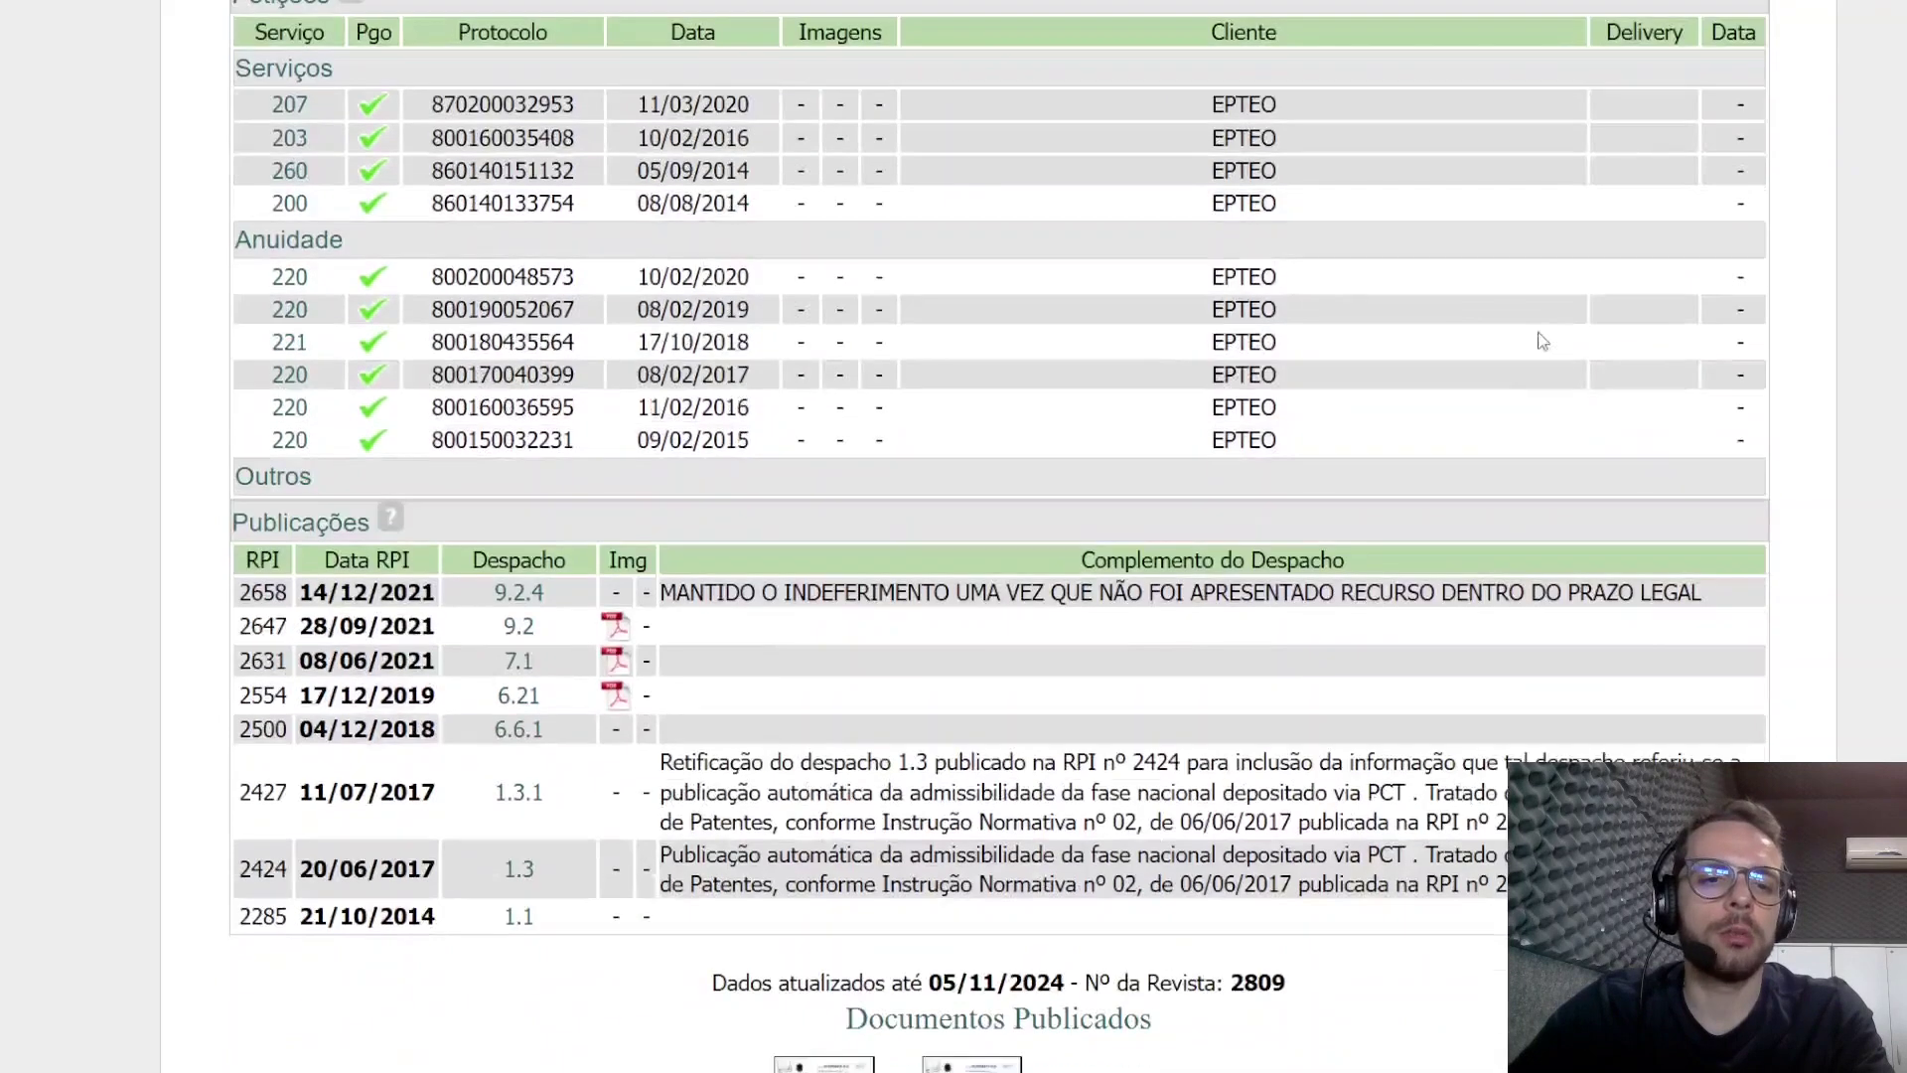
scroll(1462, 544, up, 5)
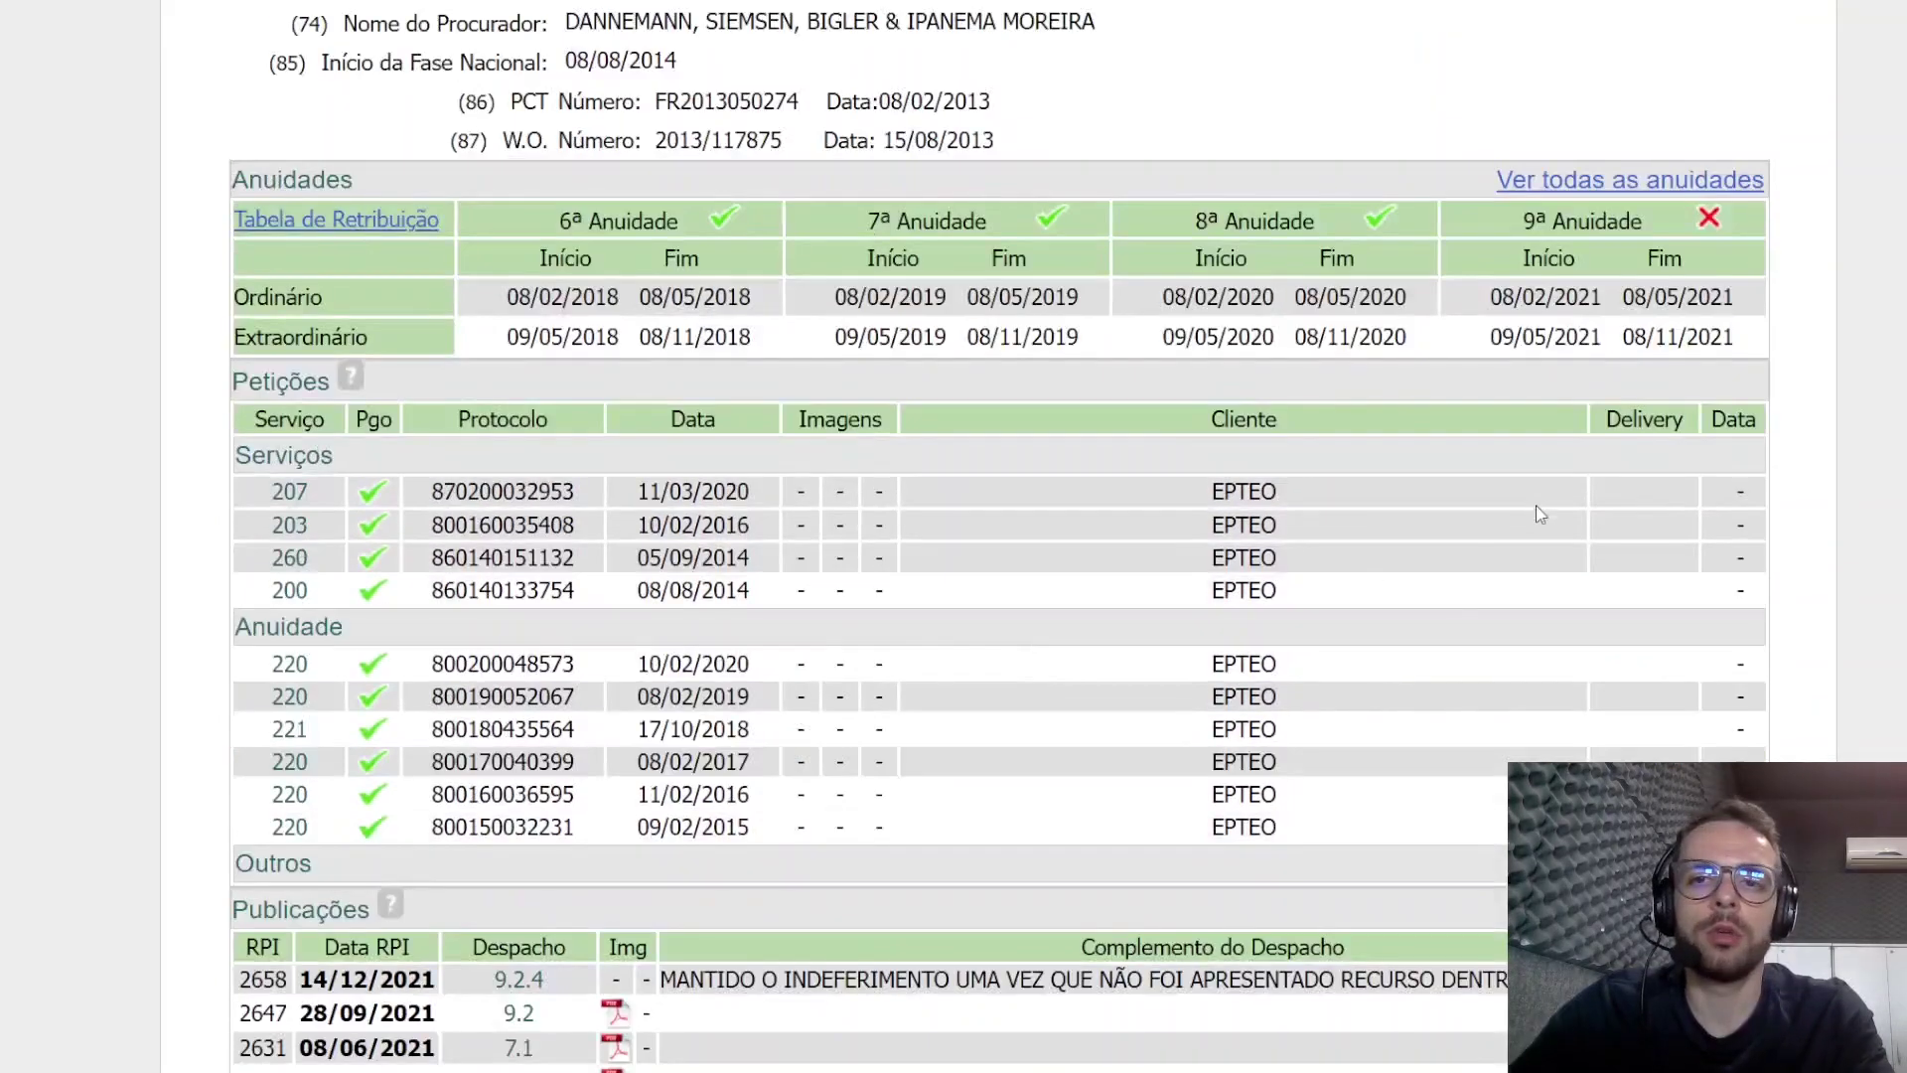
Step: Read the description of dispatch code 9.2.4 and look over the remaining publications of the application
scroll(1538, 514, down, 3)
mouse_move(515, 717)
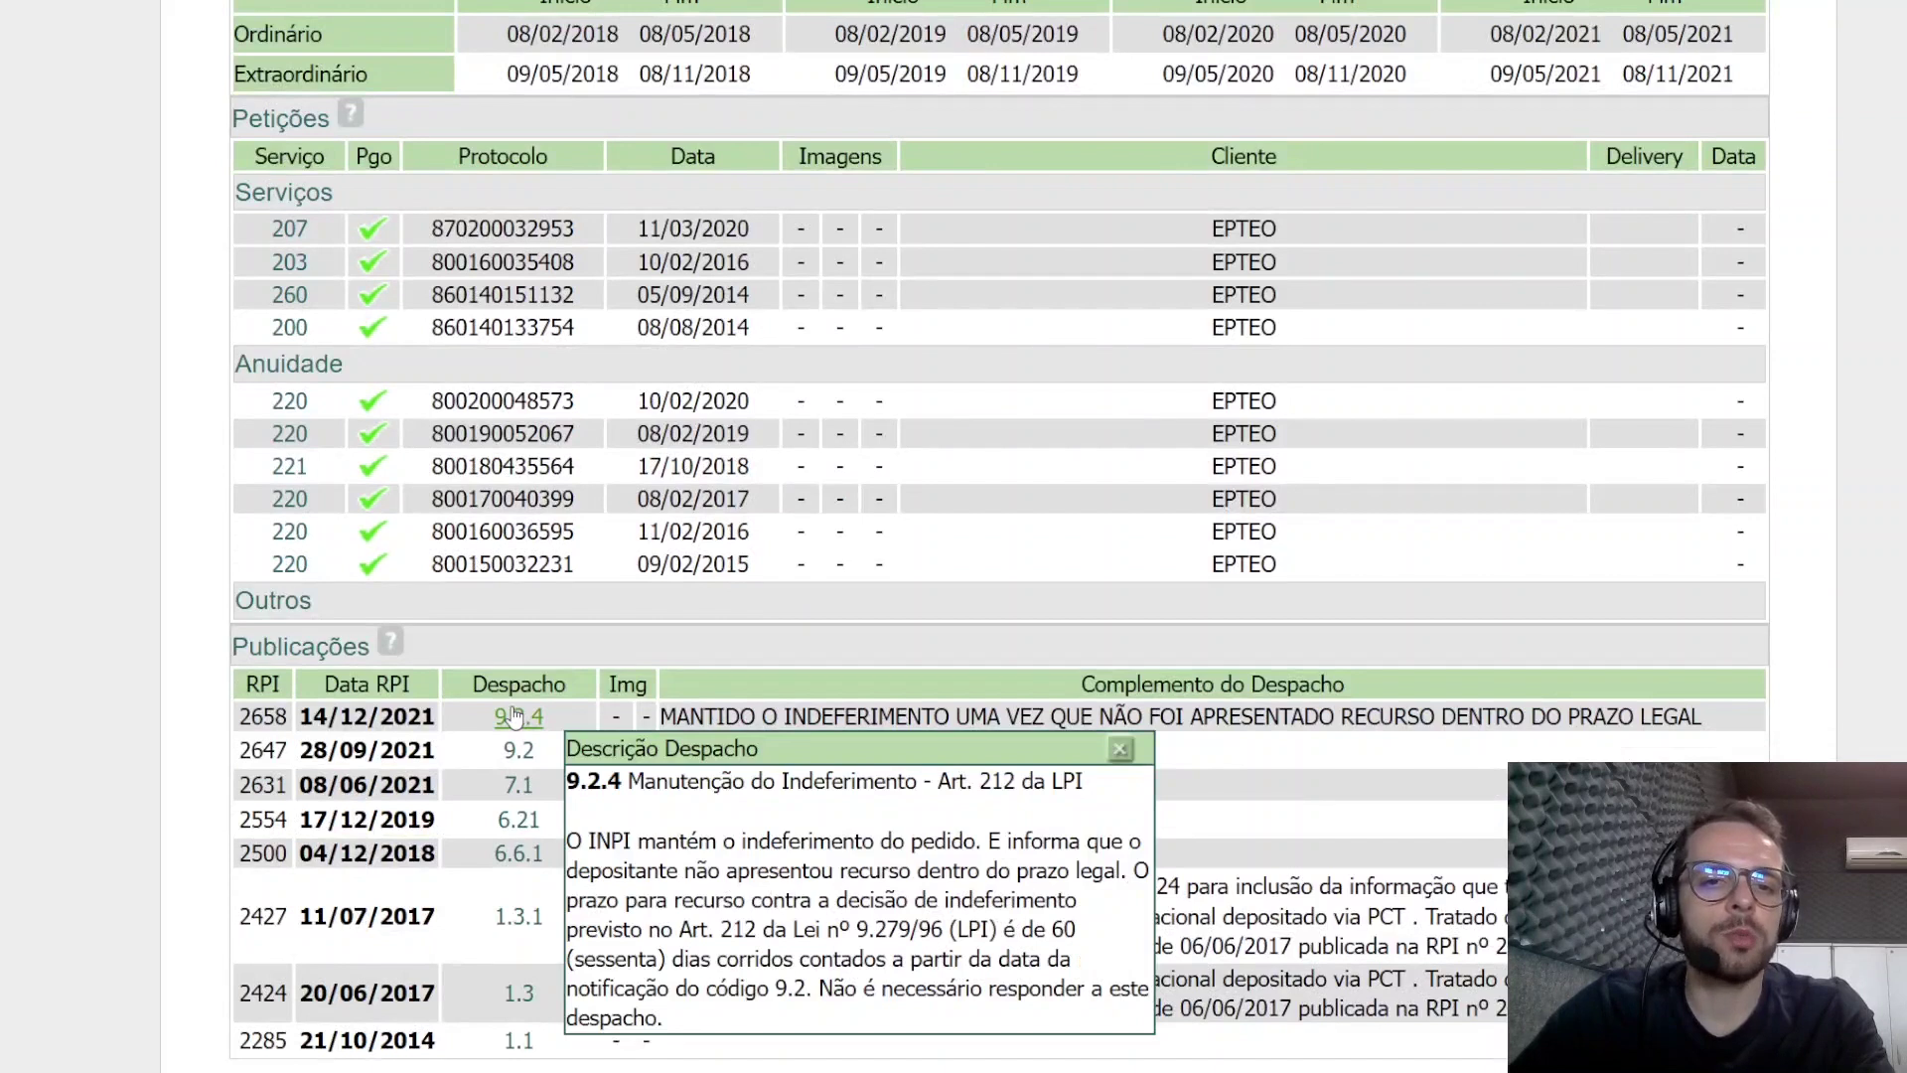
scroll(671, 778, down, 8)
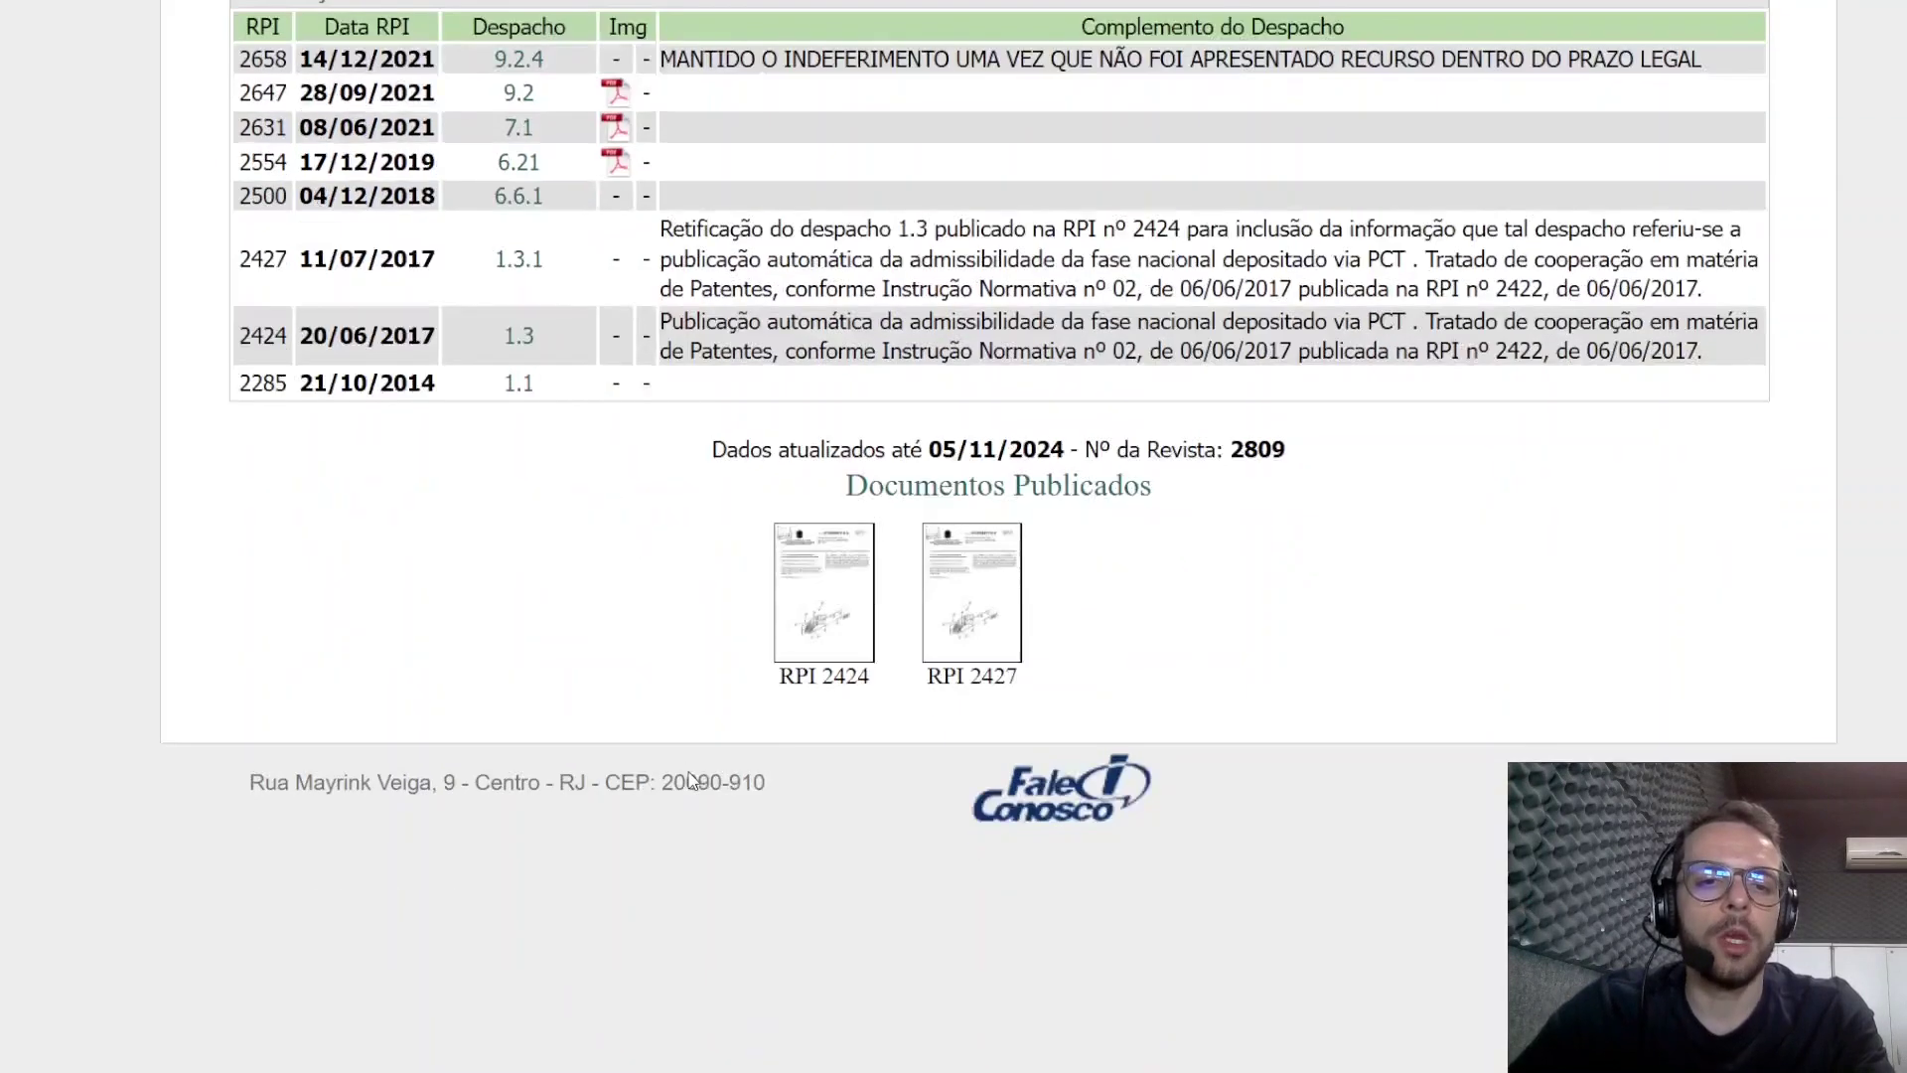
Step: Open the published document RPI 2427, review its bibliographic data, abstract and figure, and return to the application record
scroll(692, 780, up, 3)
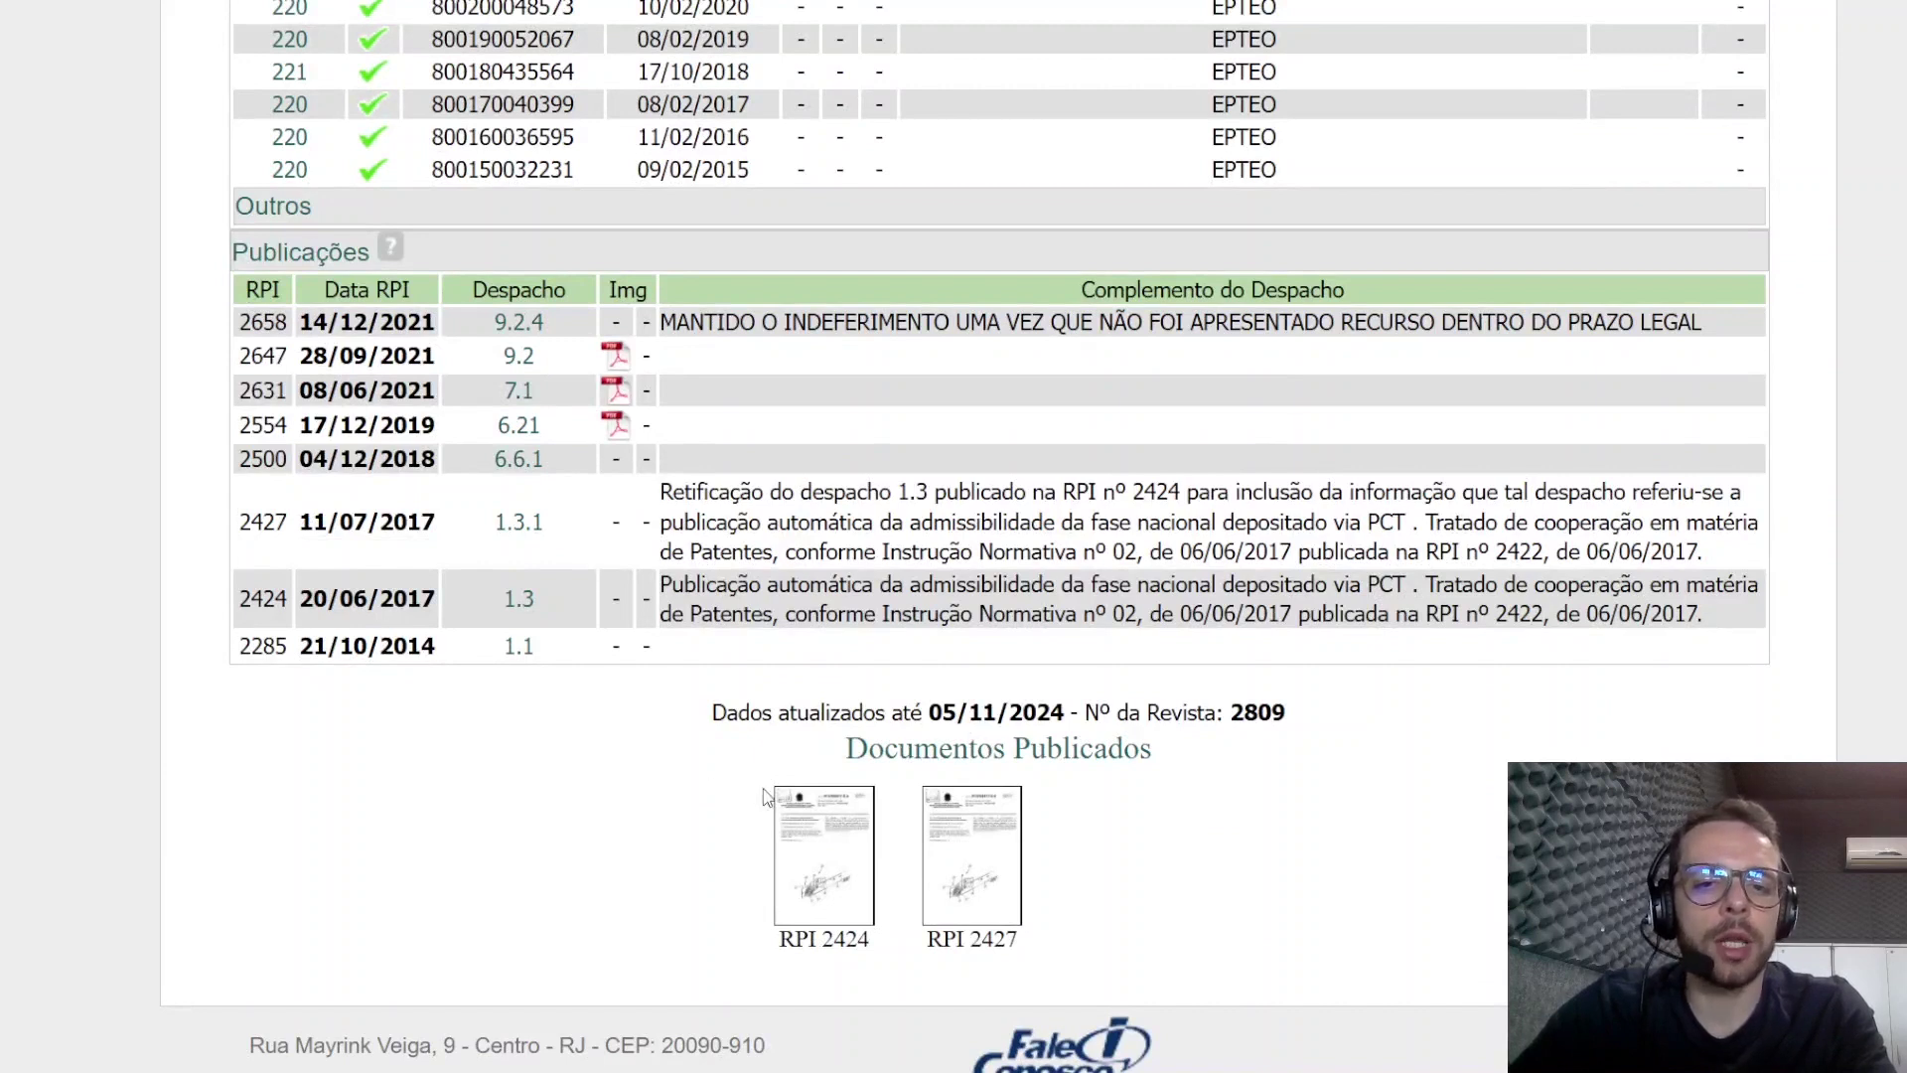
click(961, 868)
click(1005, 489)
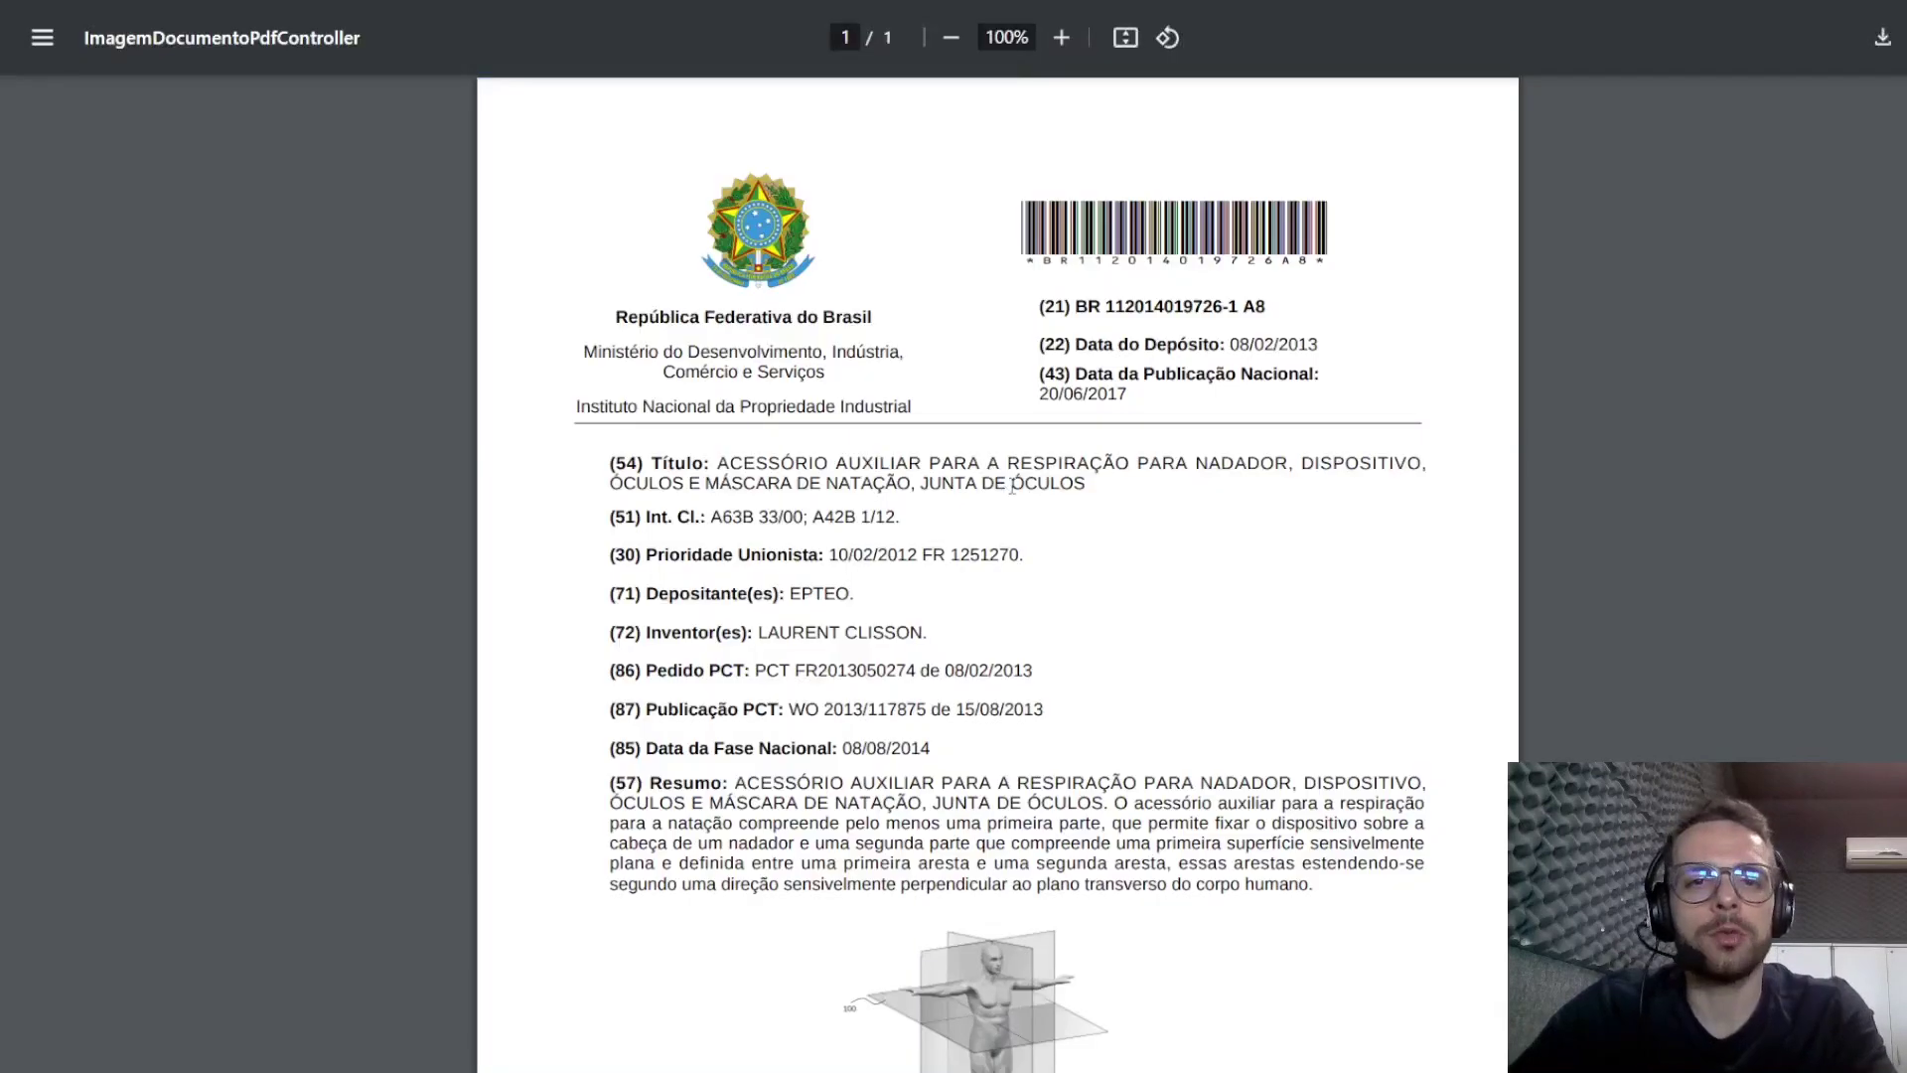
scroll(1007, 494, down, 3)
scroll(1003, 489, up, 1)
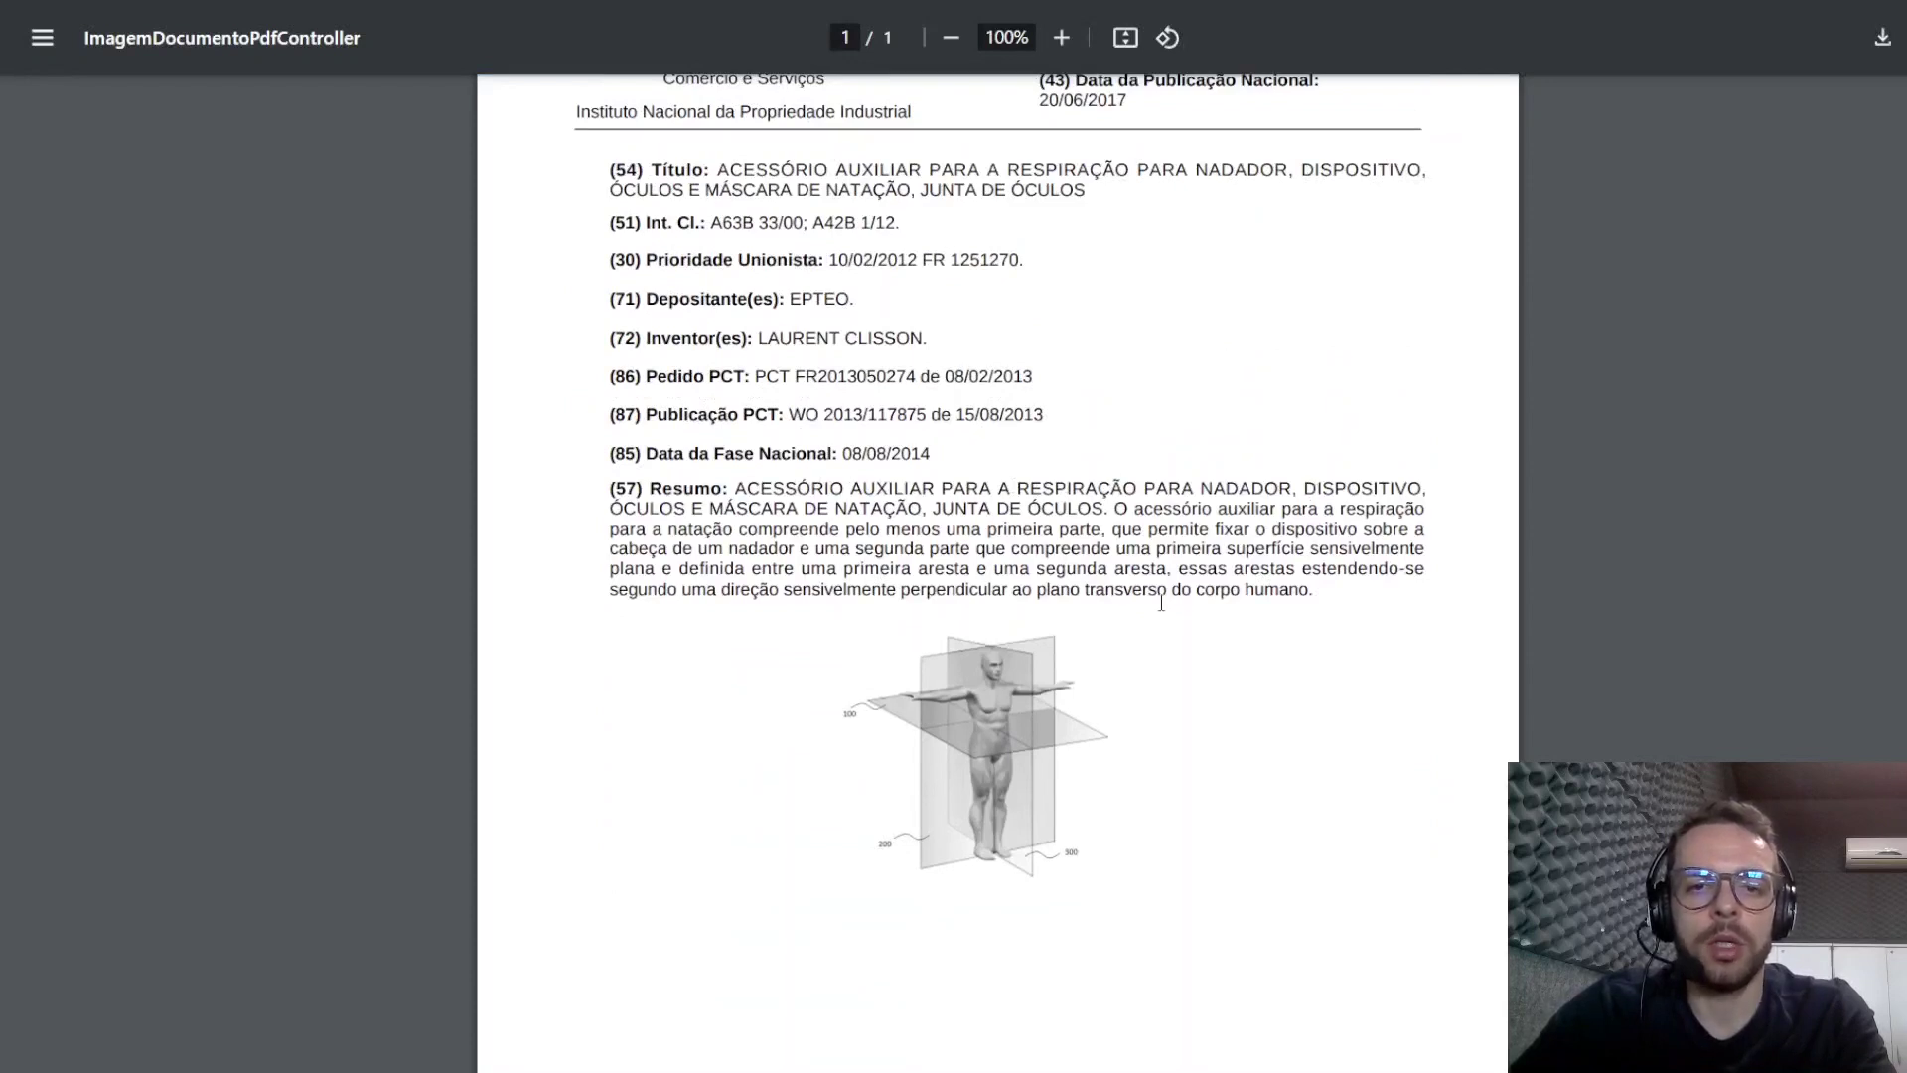
scroll(1214, 594, down, 1)
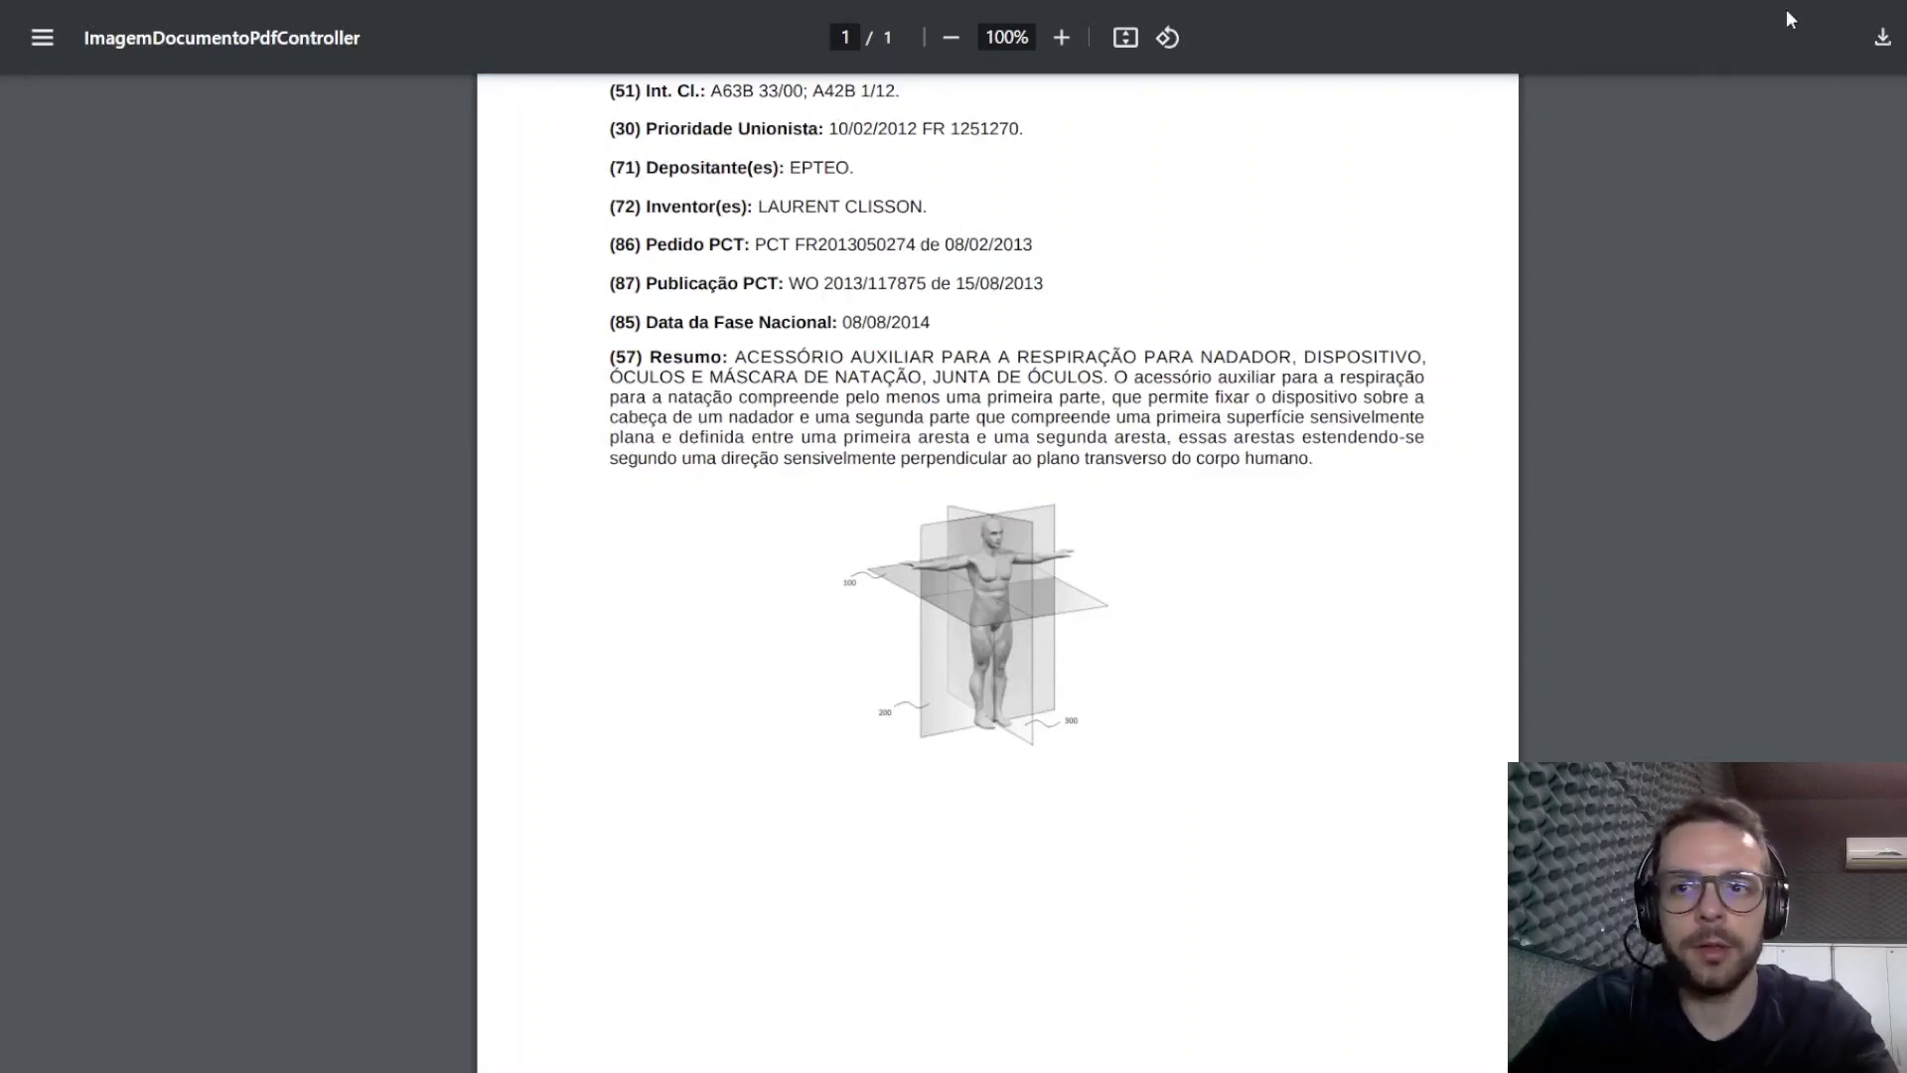
key(F11)
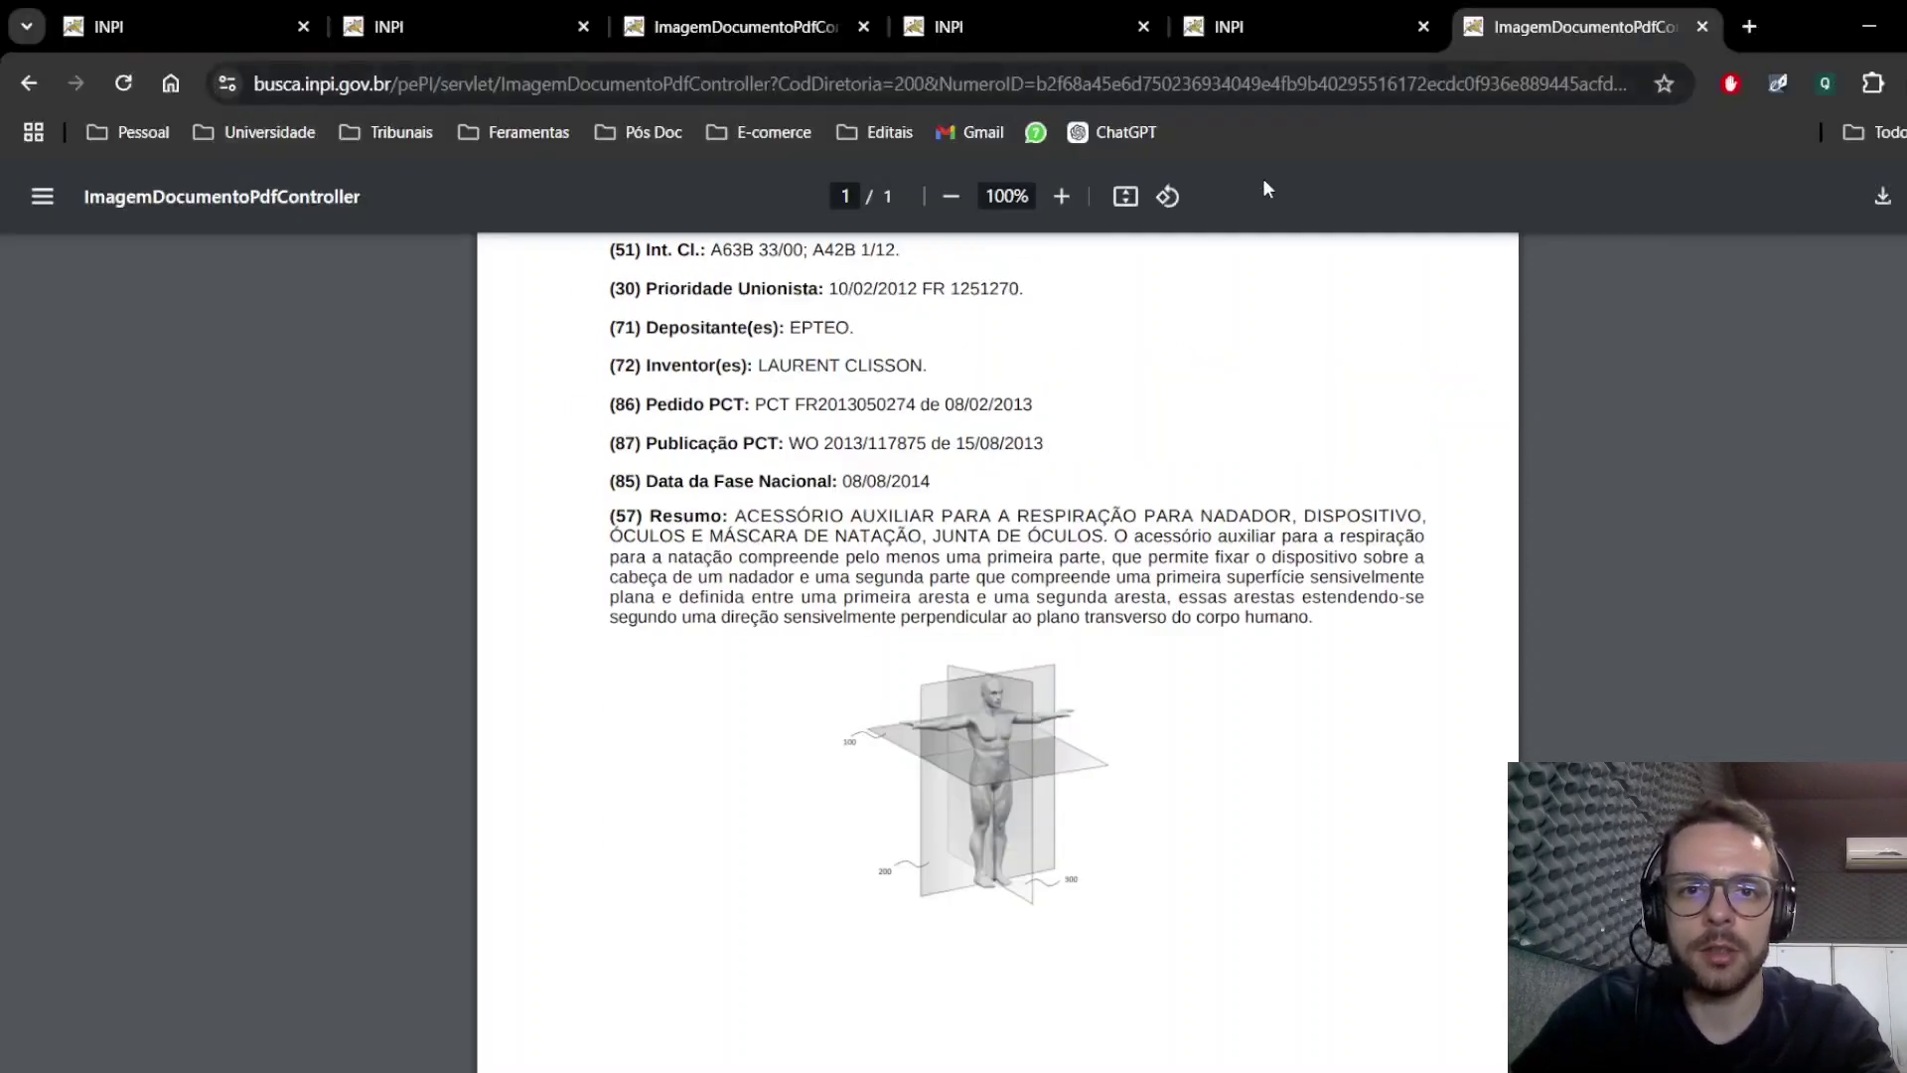
click(26, 87)
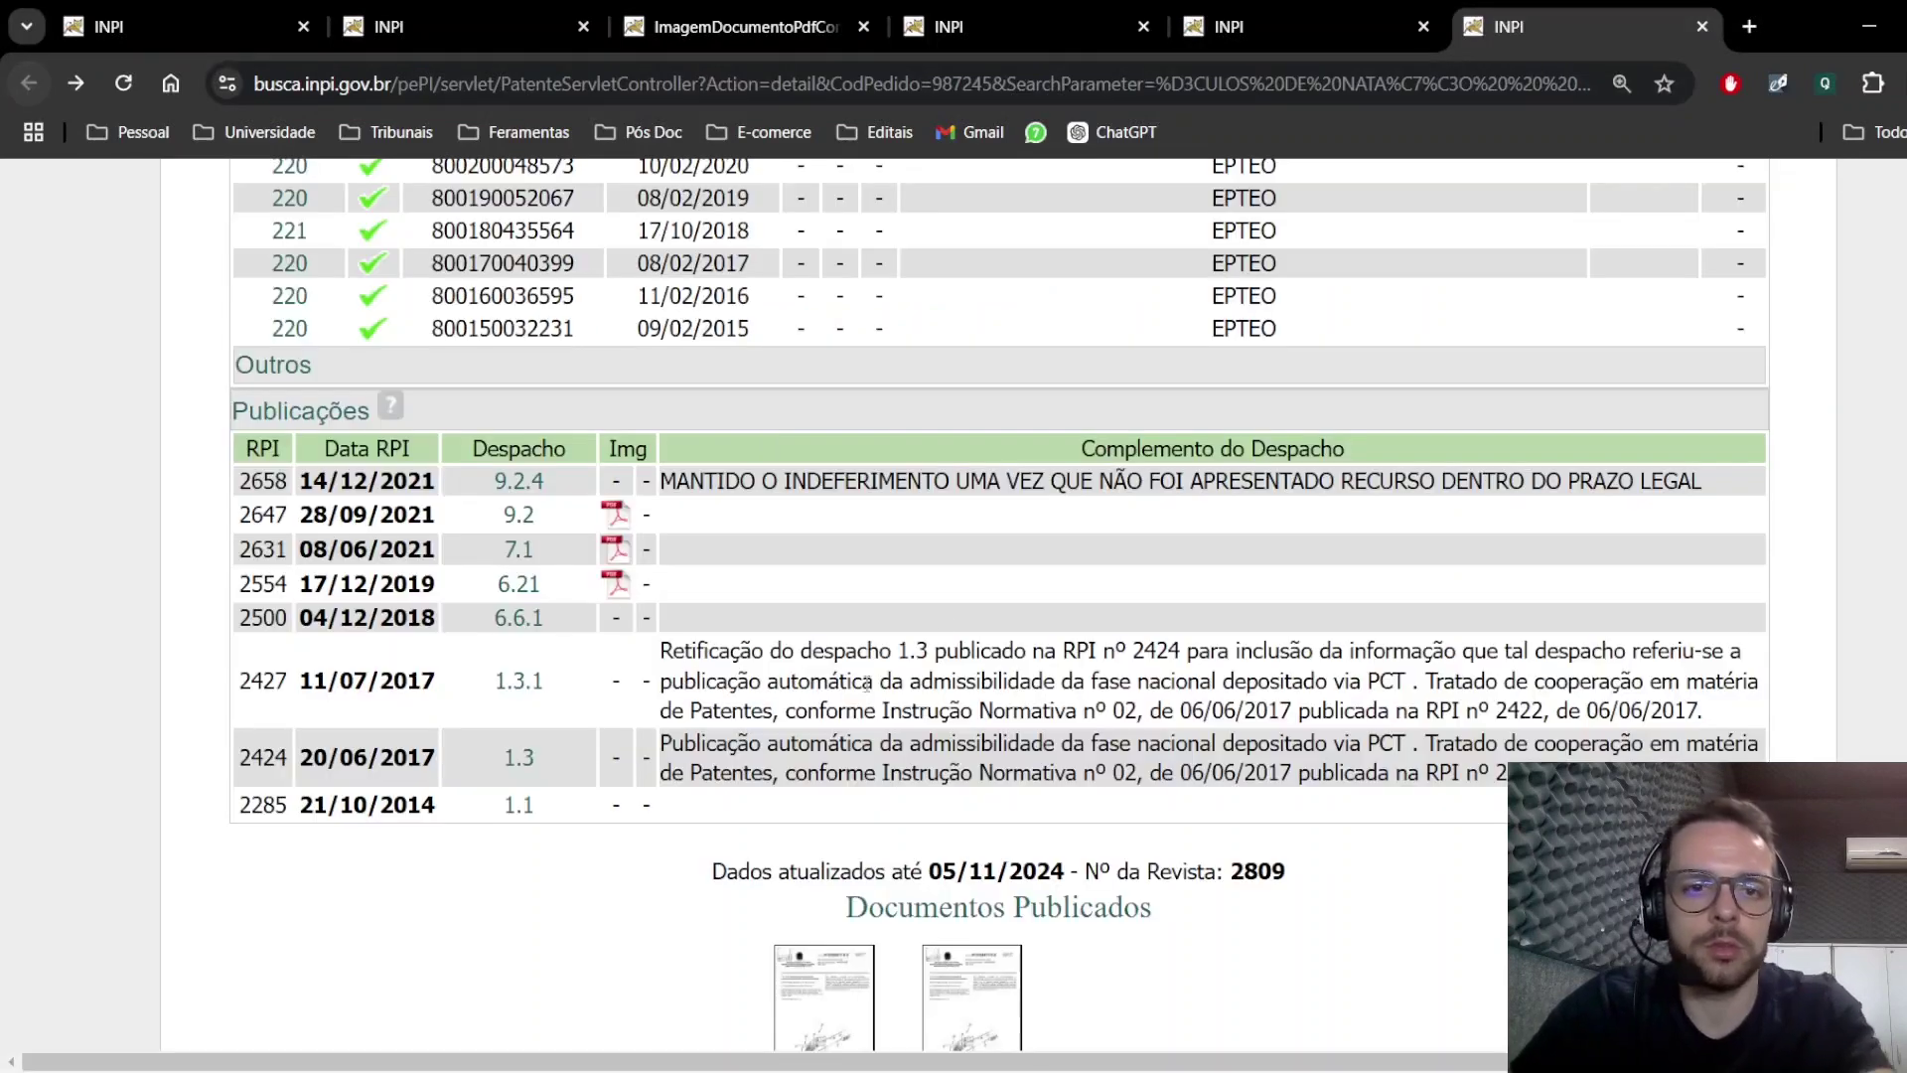
click(813, 1017)
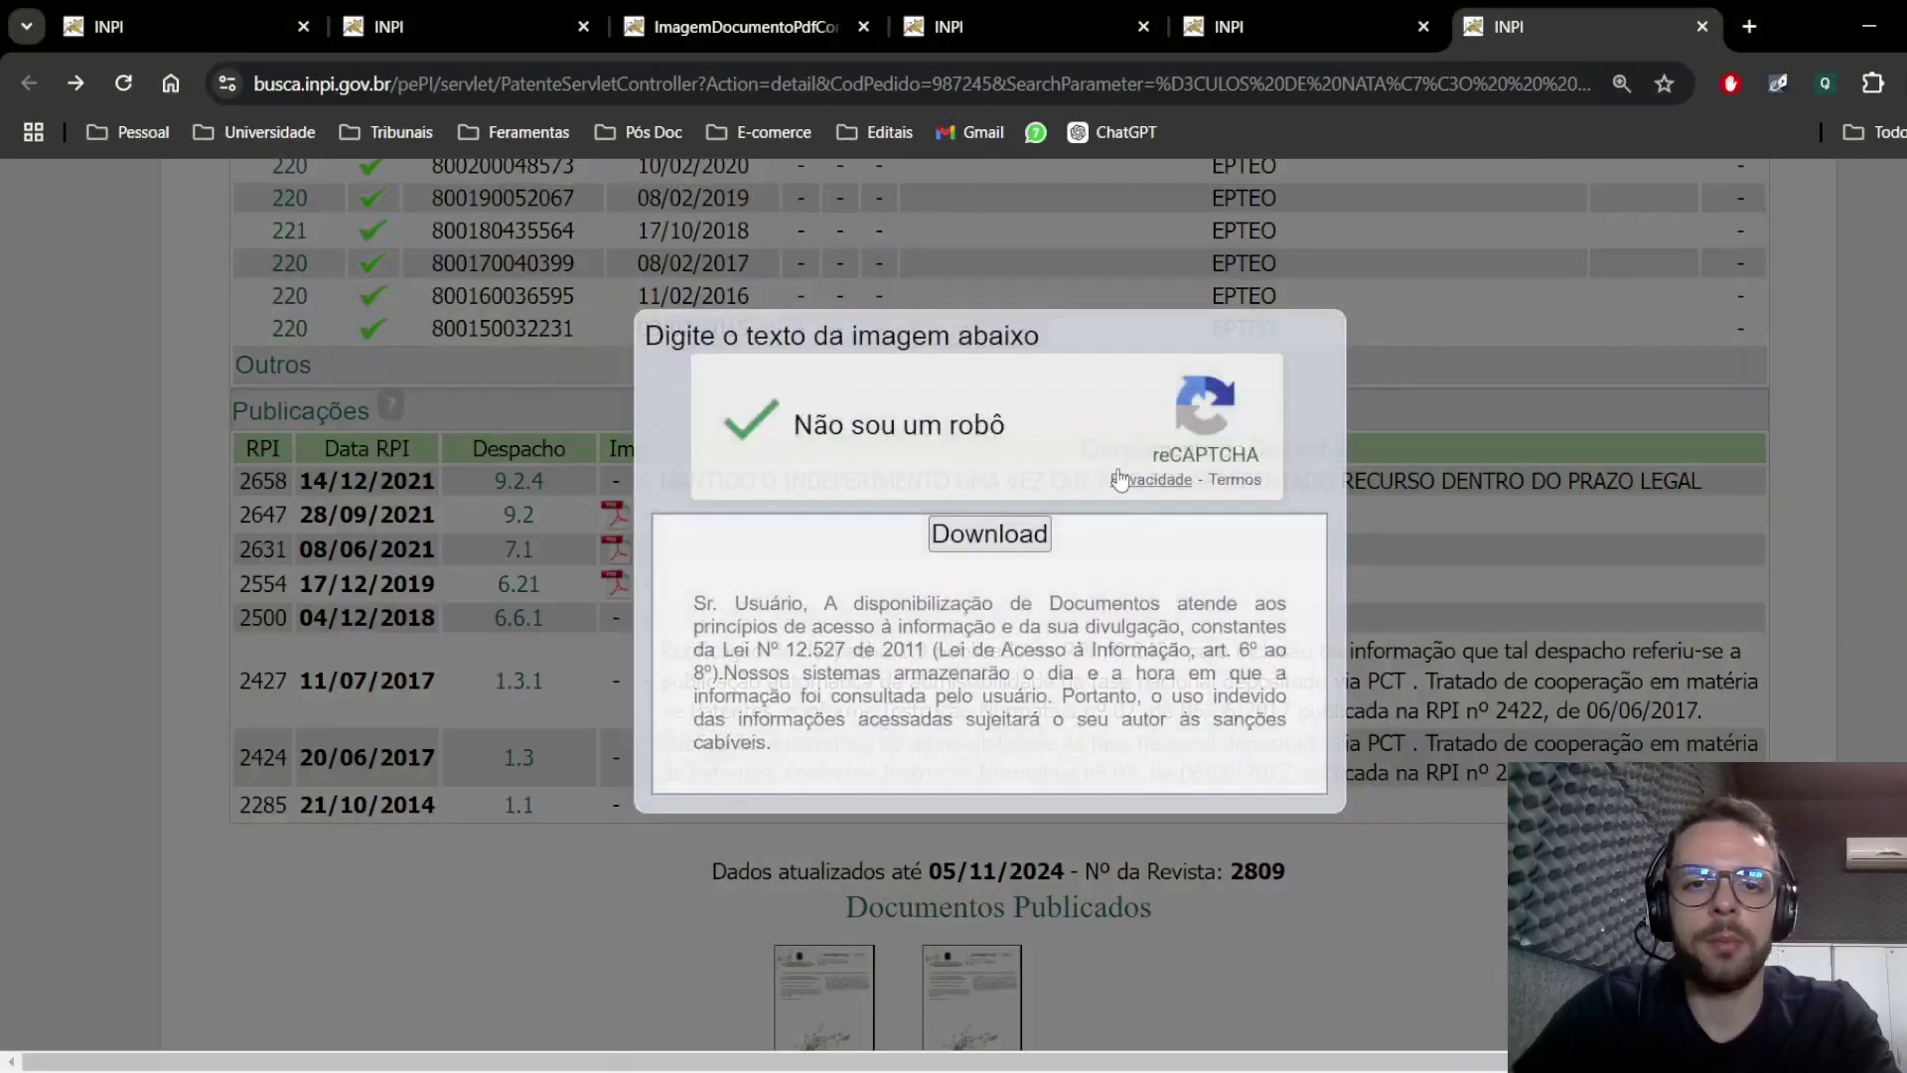
click(990, 533)
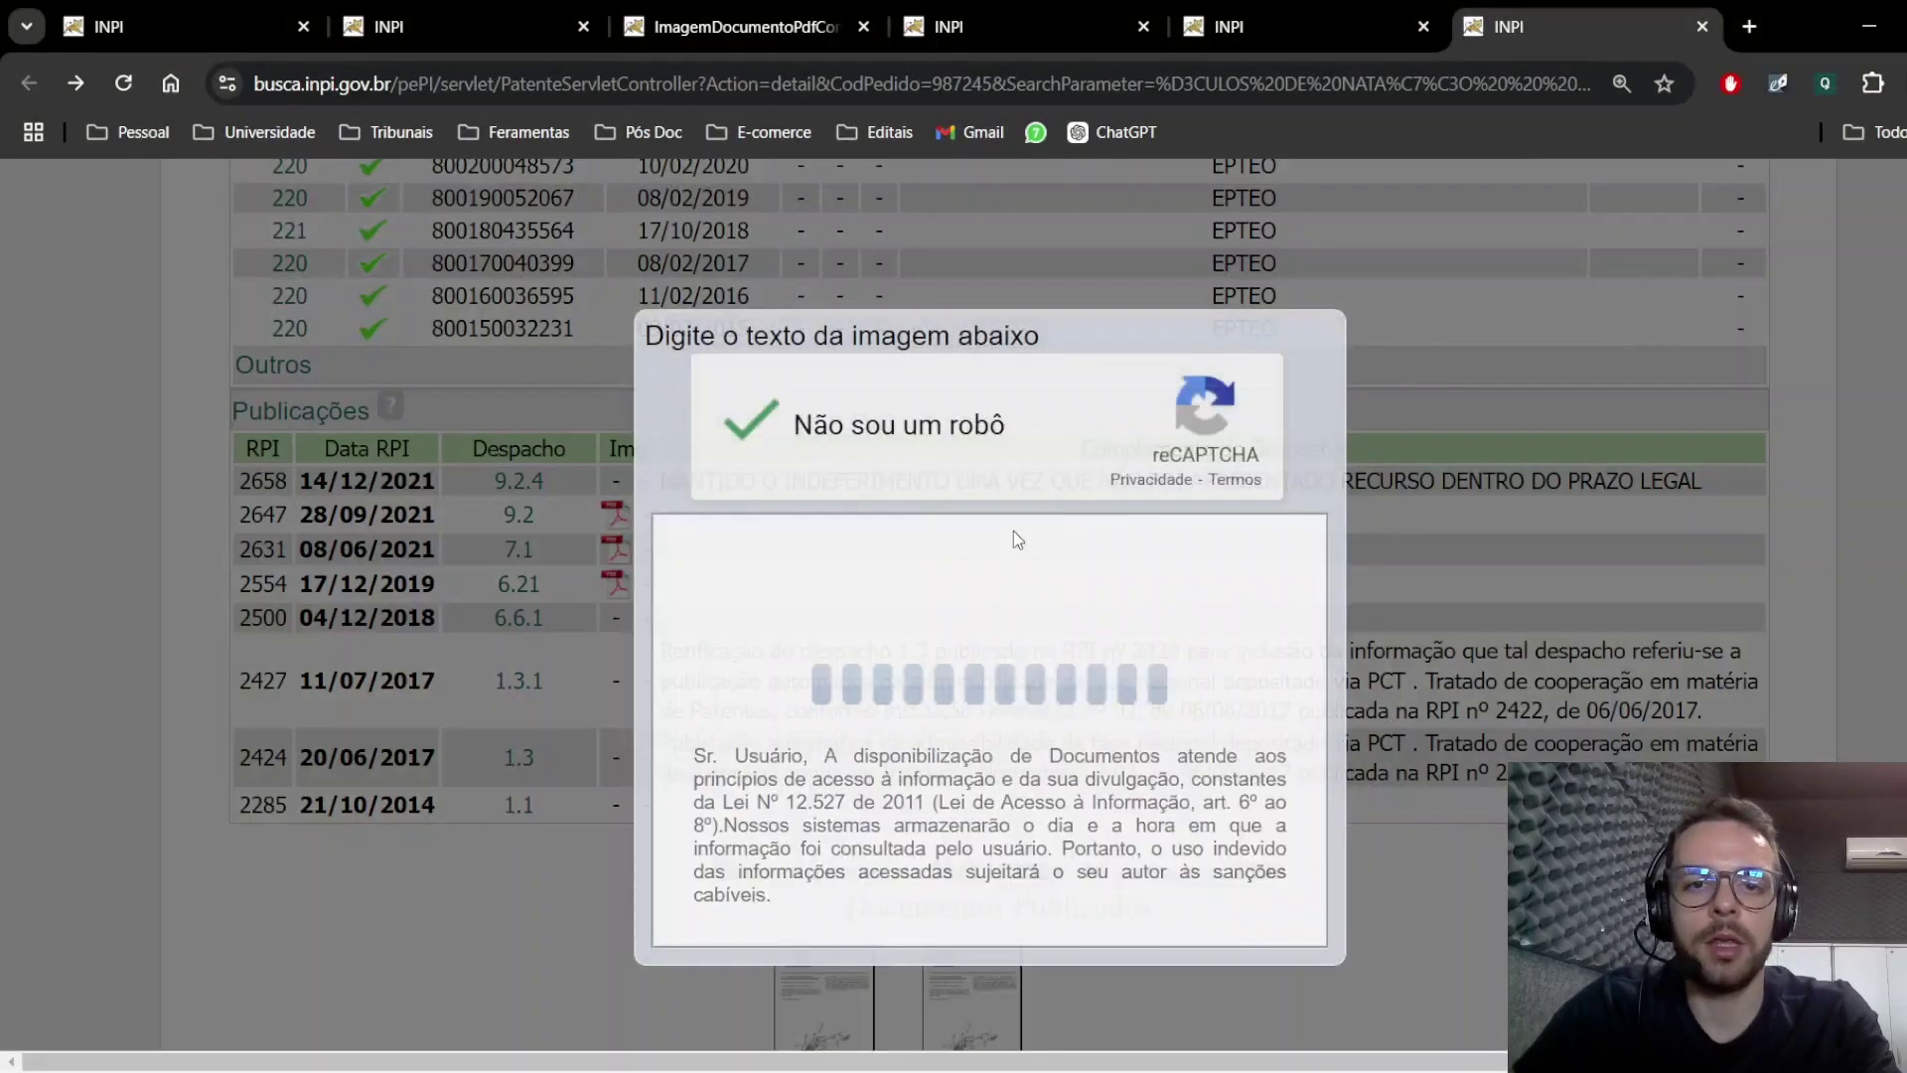
click(110, 87)
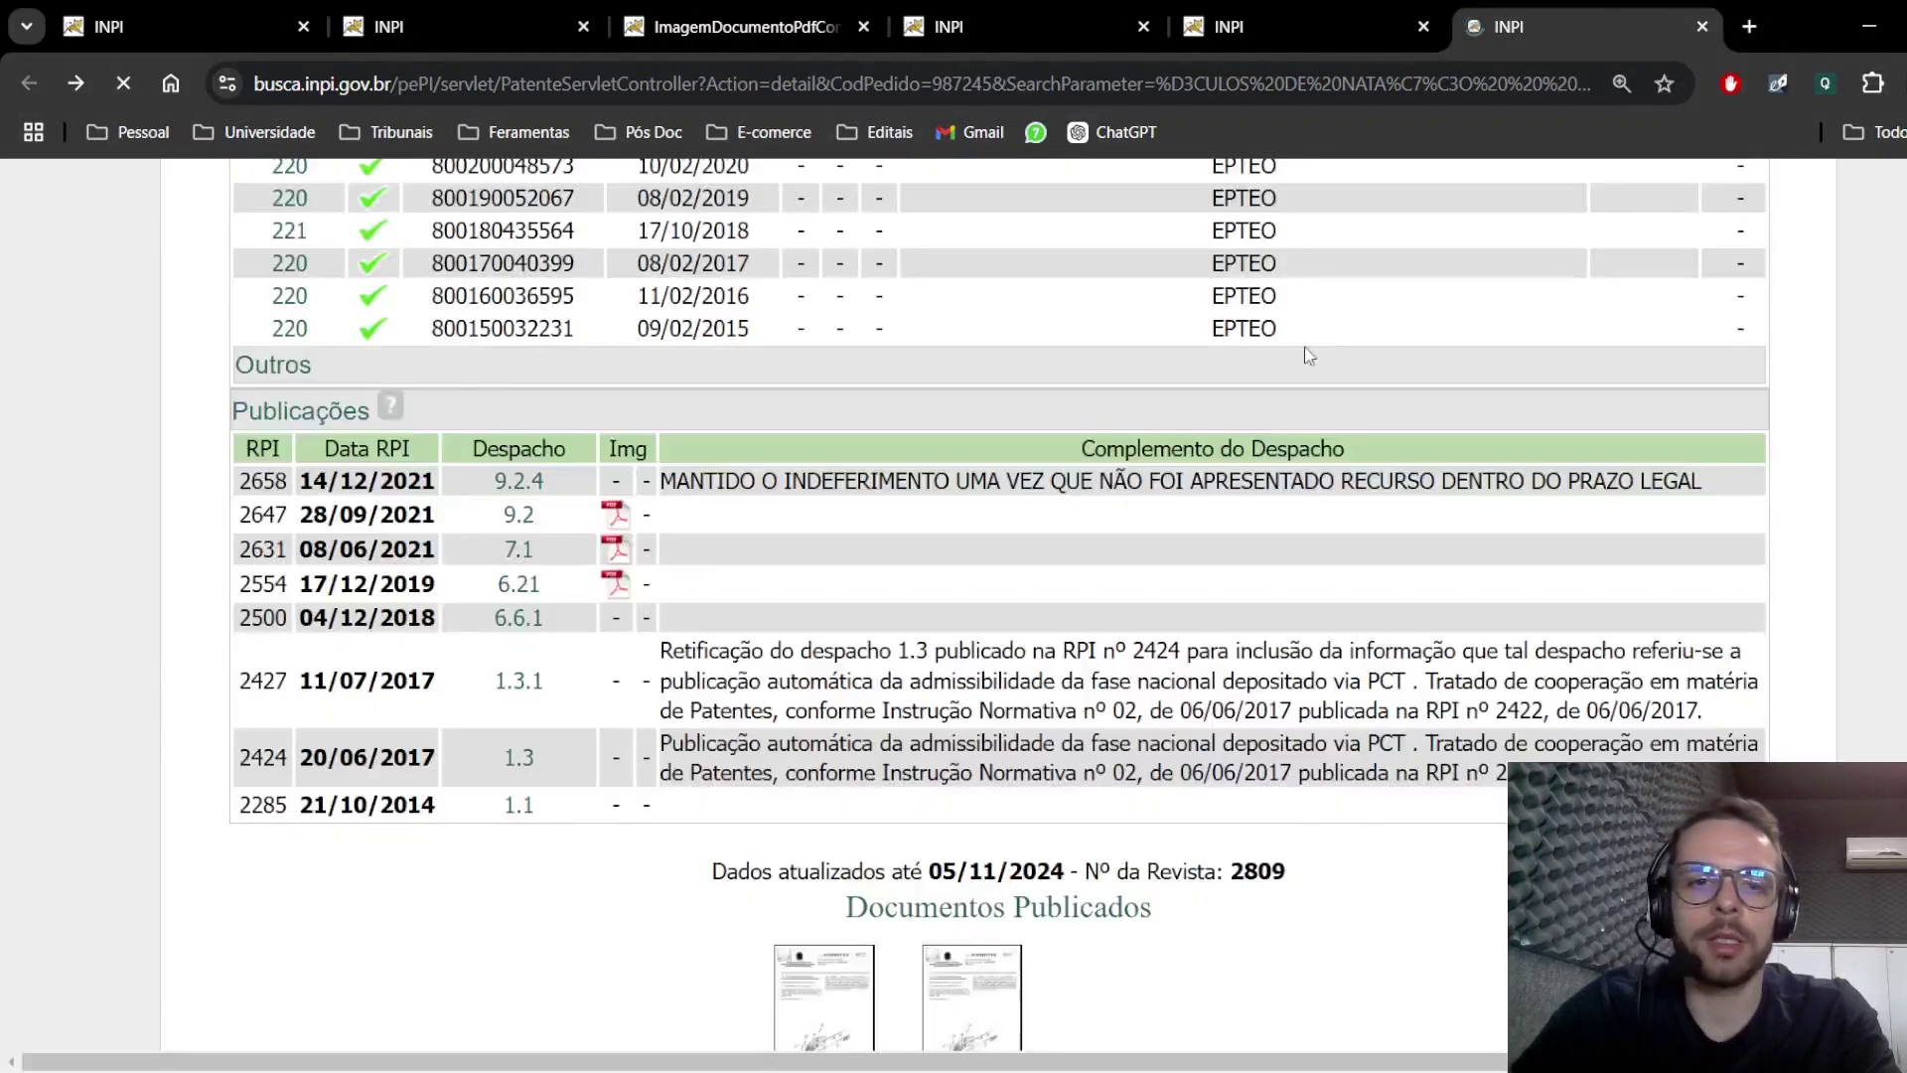
Step: Open the published document RPI 2424 from the application record and display it in full screen
scroll(1092, 496, down, 5)
click(830, 544)
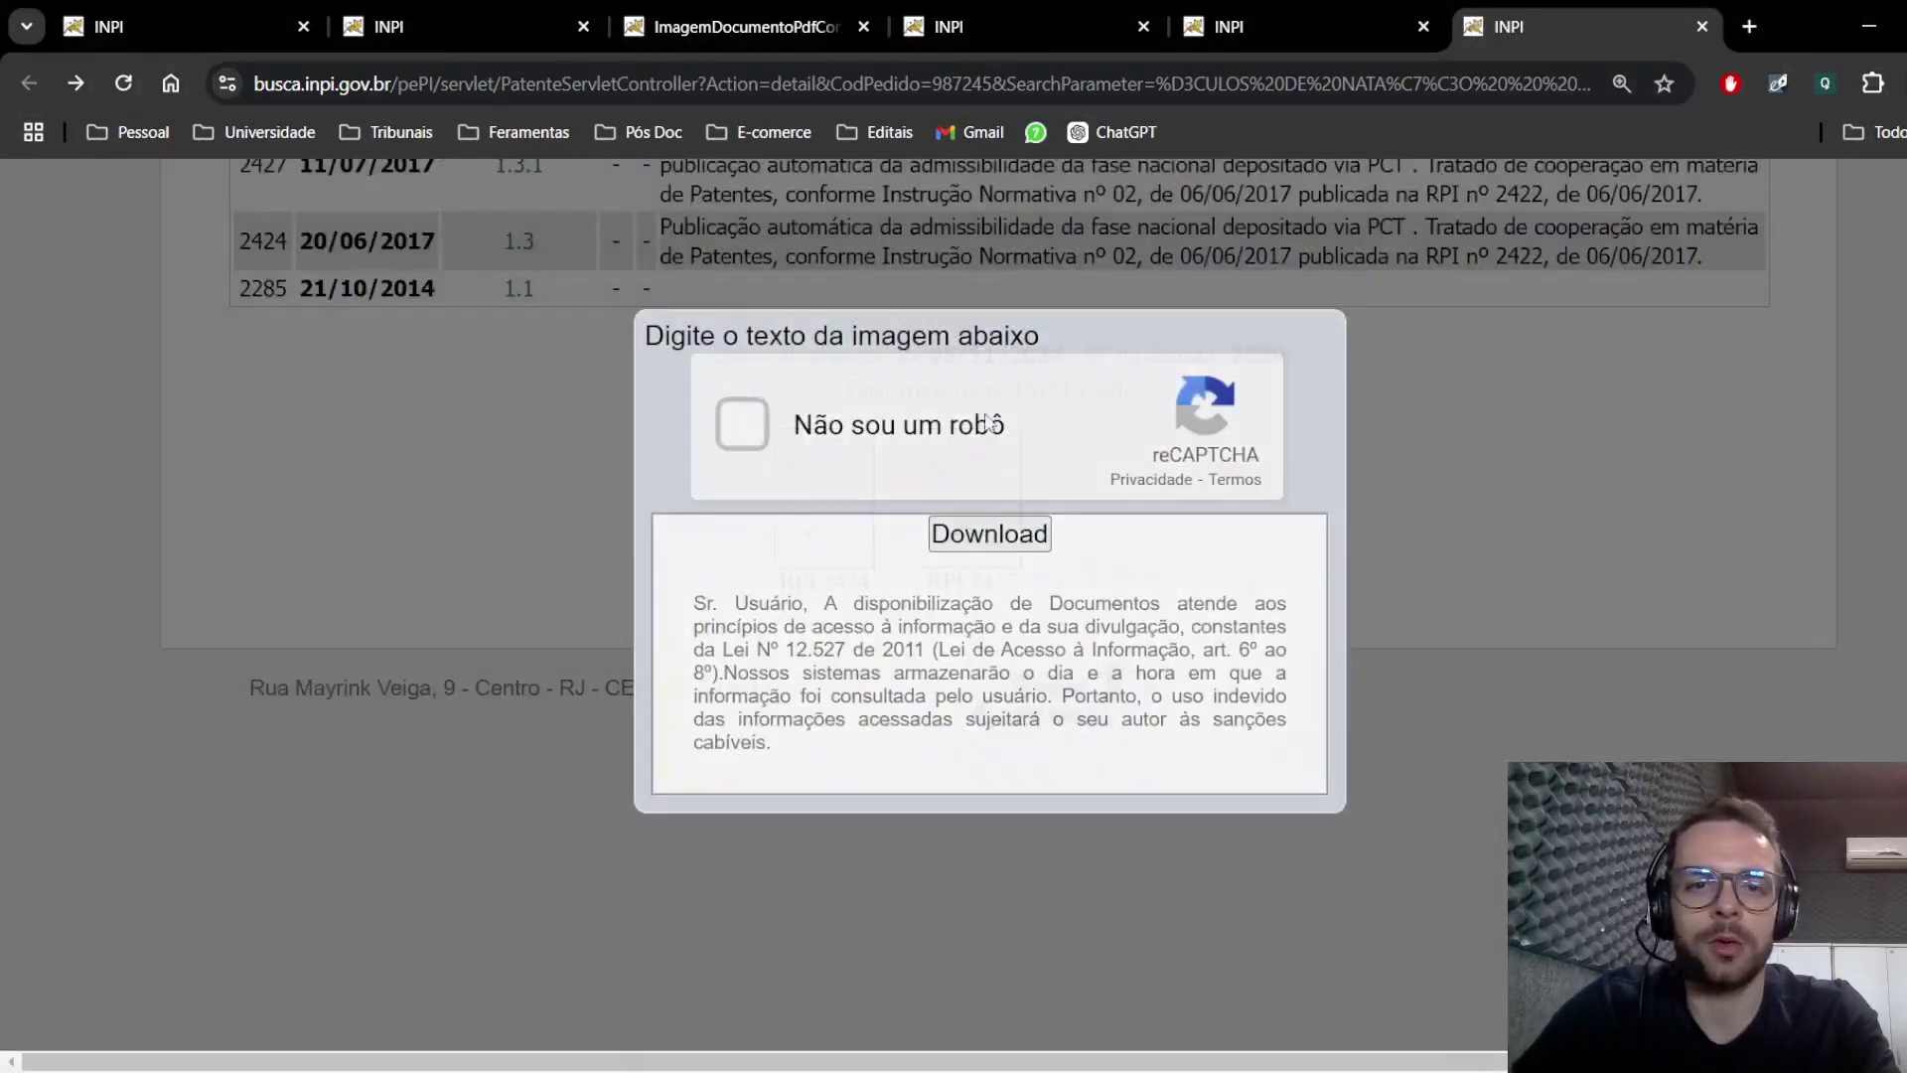
click(1016, 526)
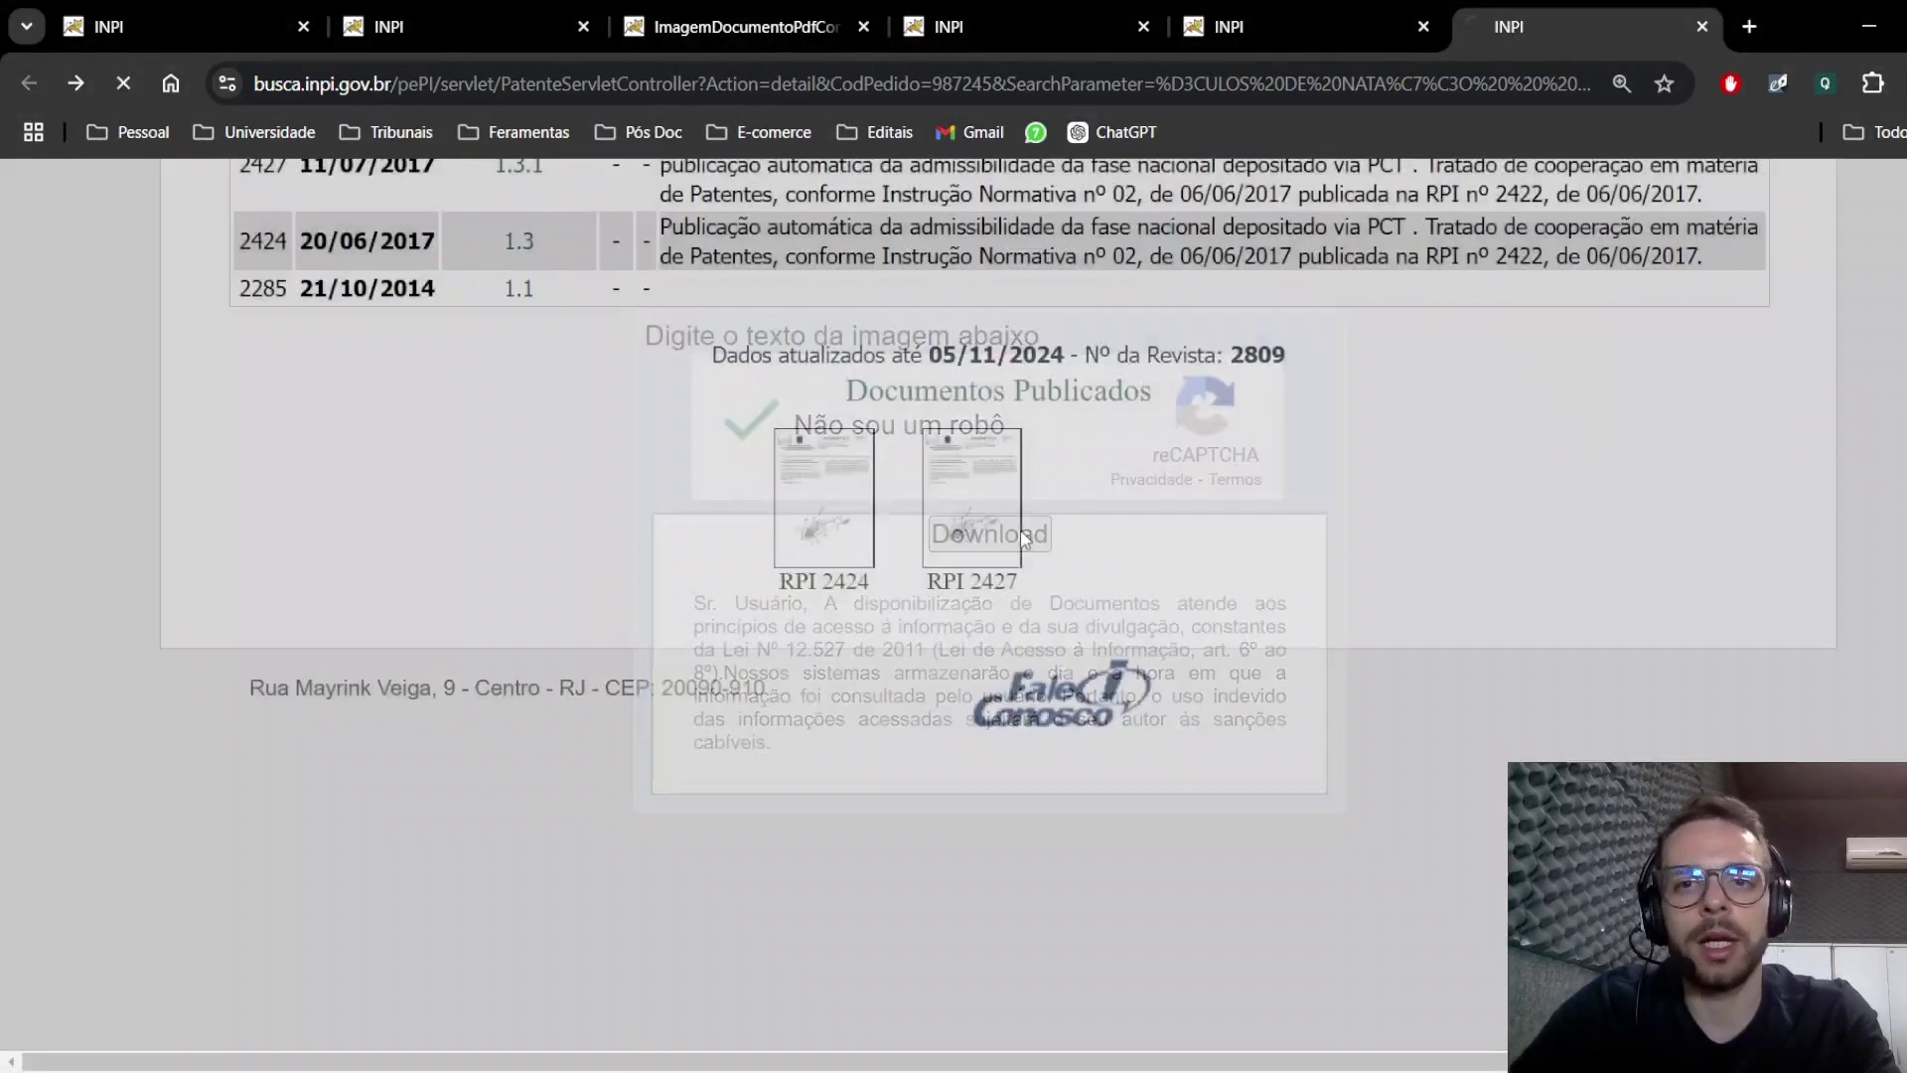
scroll(1270, 408, down, 5)
scroll(1272, 408, up, 5)
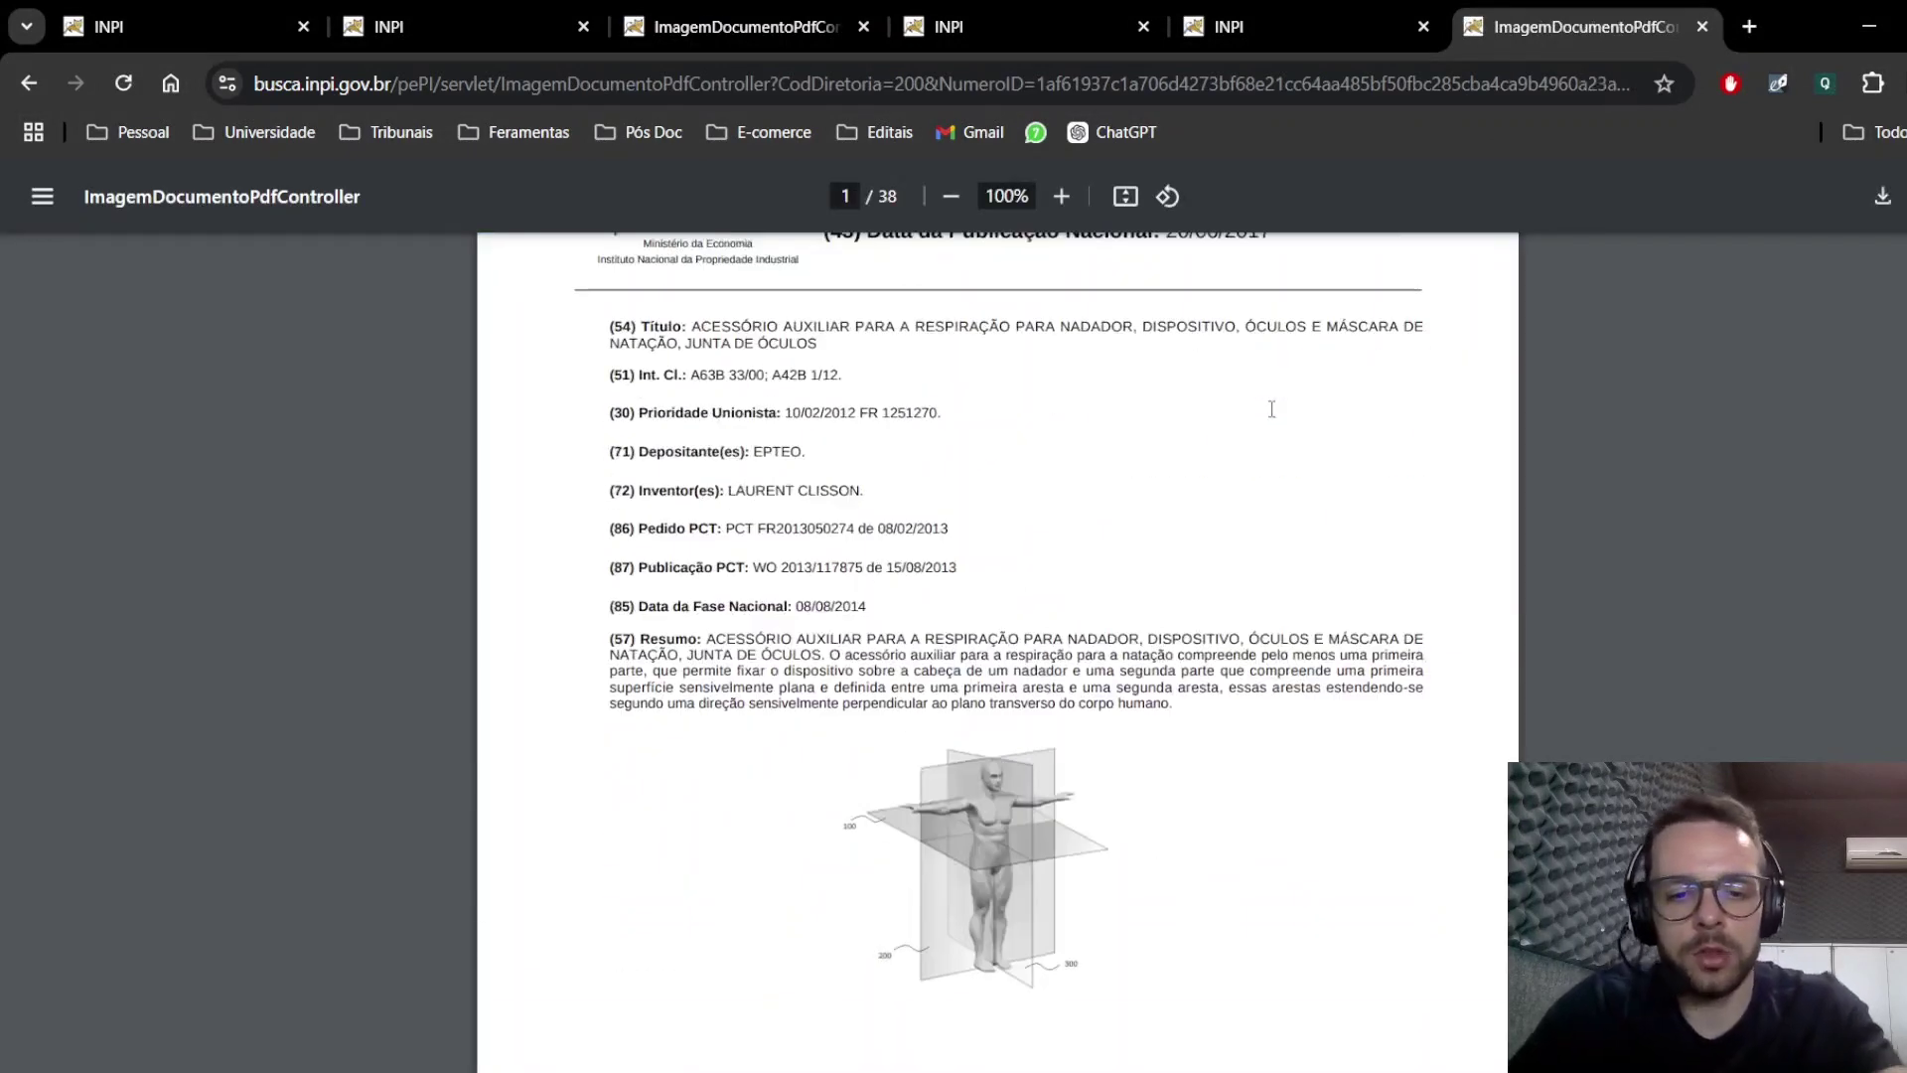
key(F11)
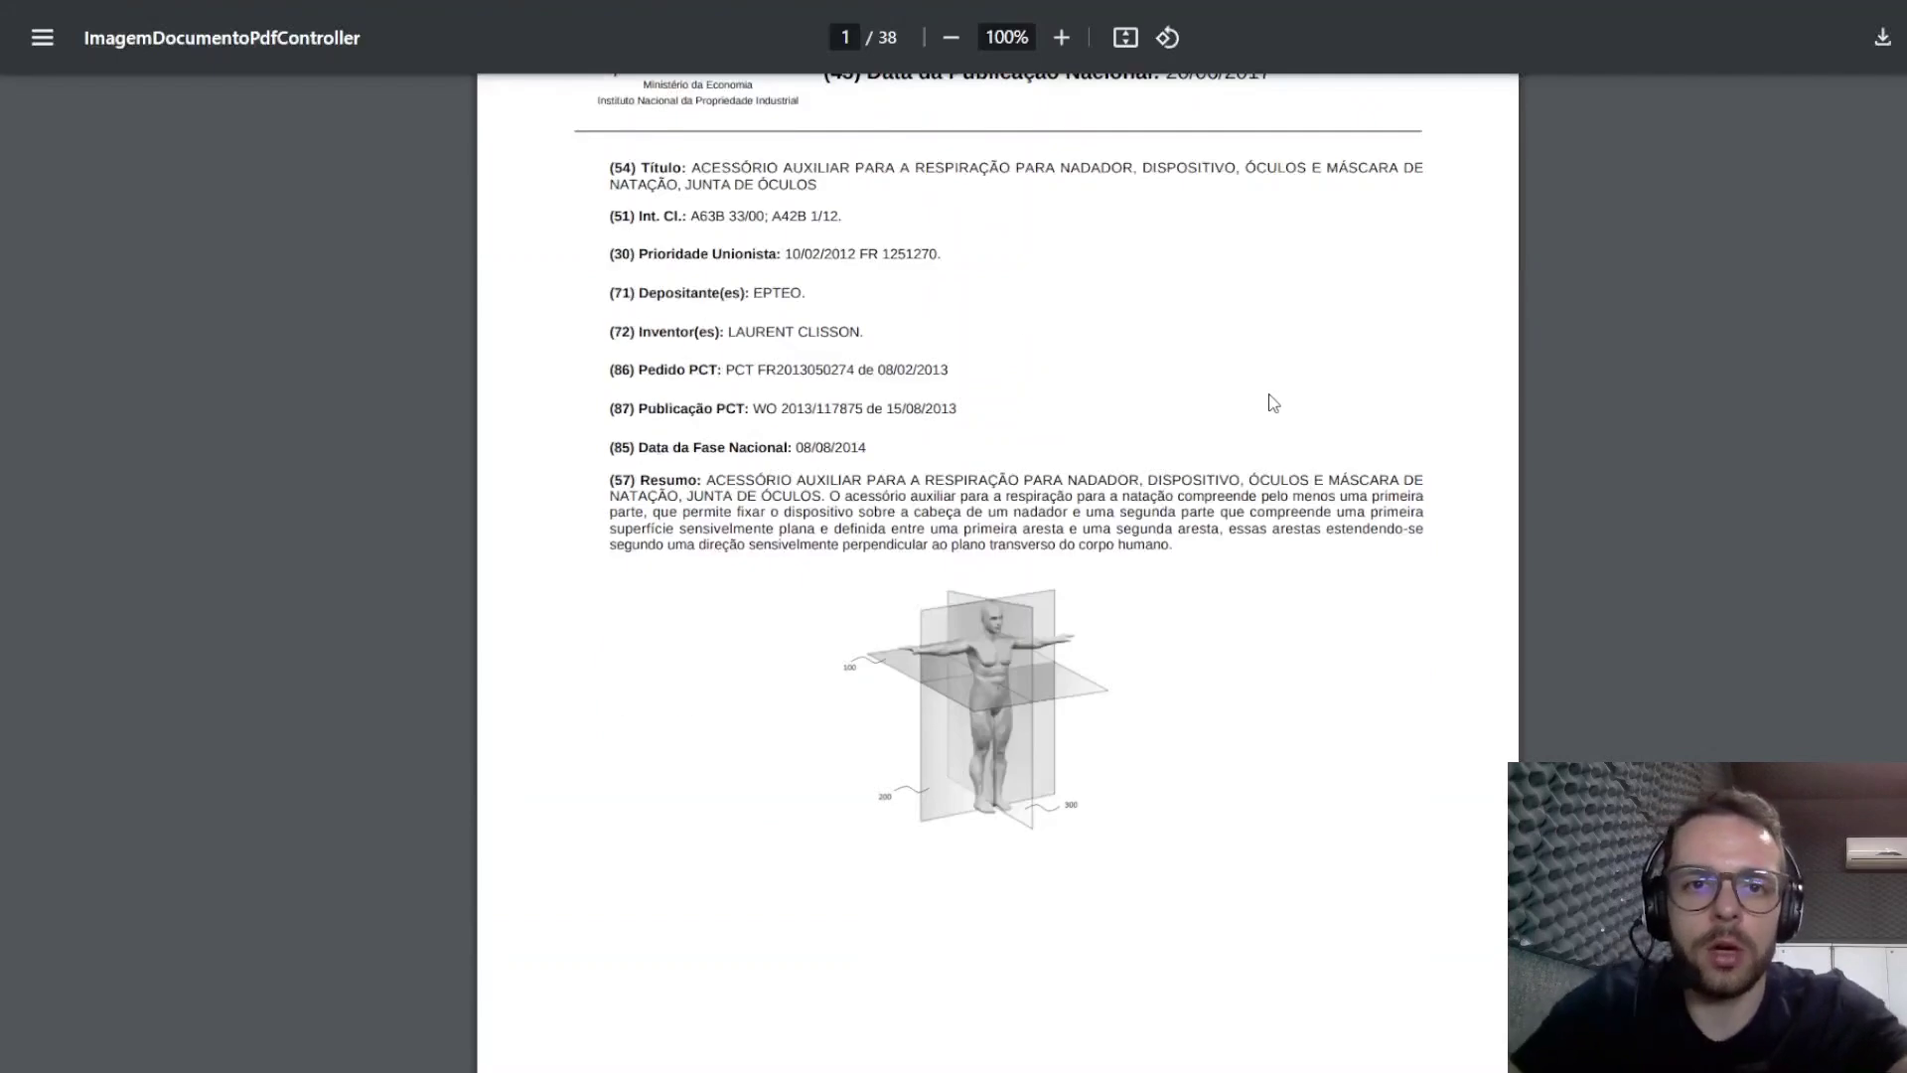
Step: Skim the document's description, from the technical field and state of the art through to the claims
scroll(1270, 417, down, 5)
scroll(1269, 426, down, 15)
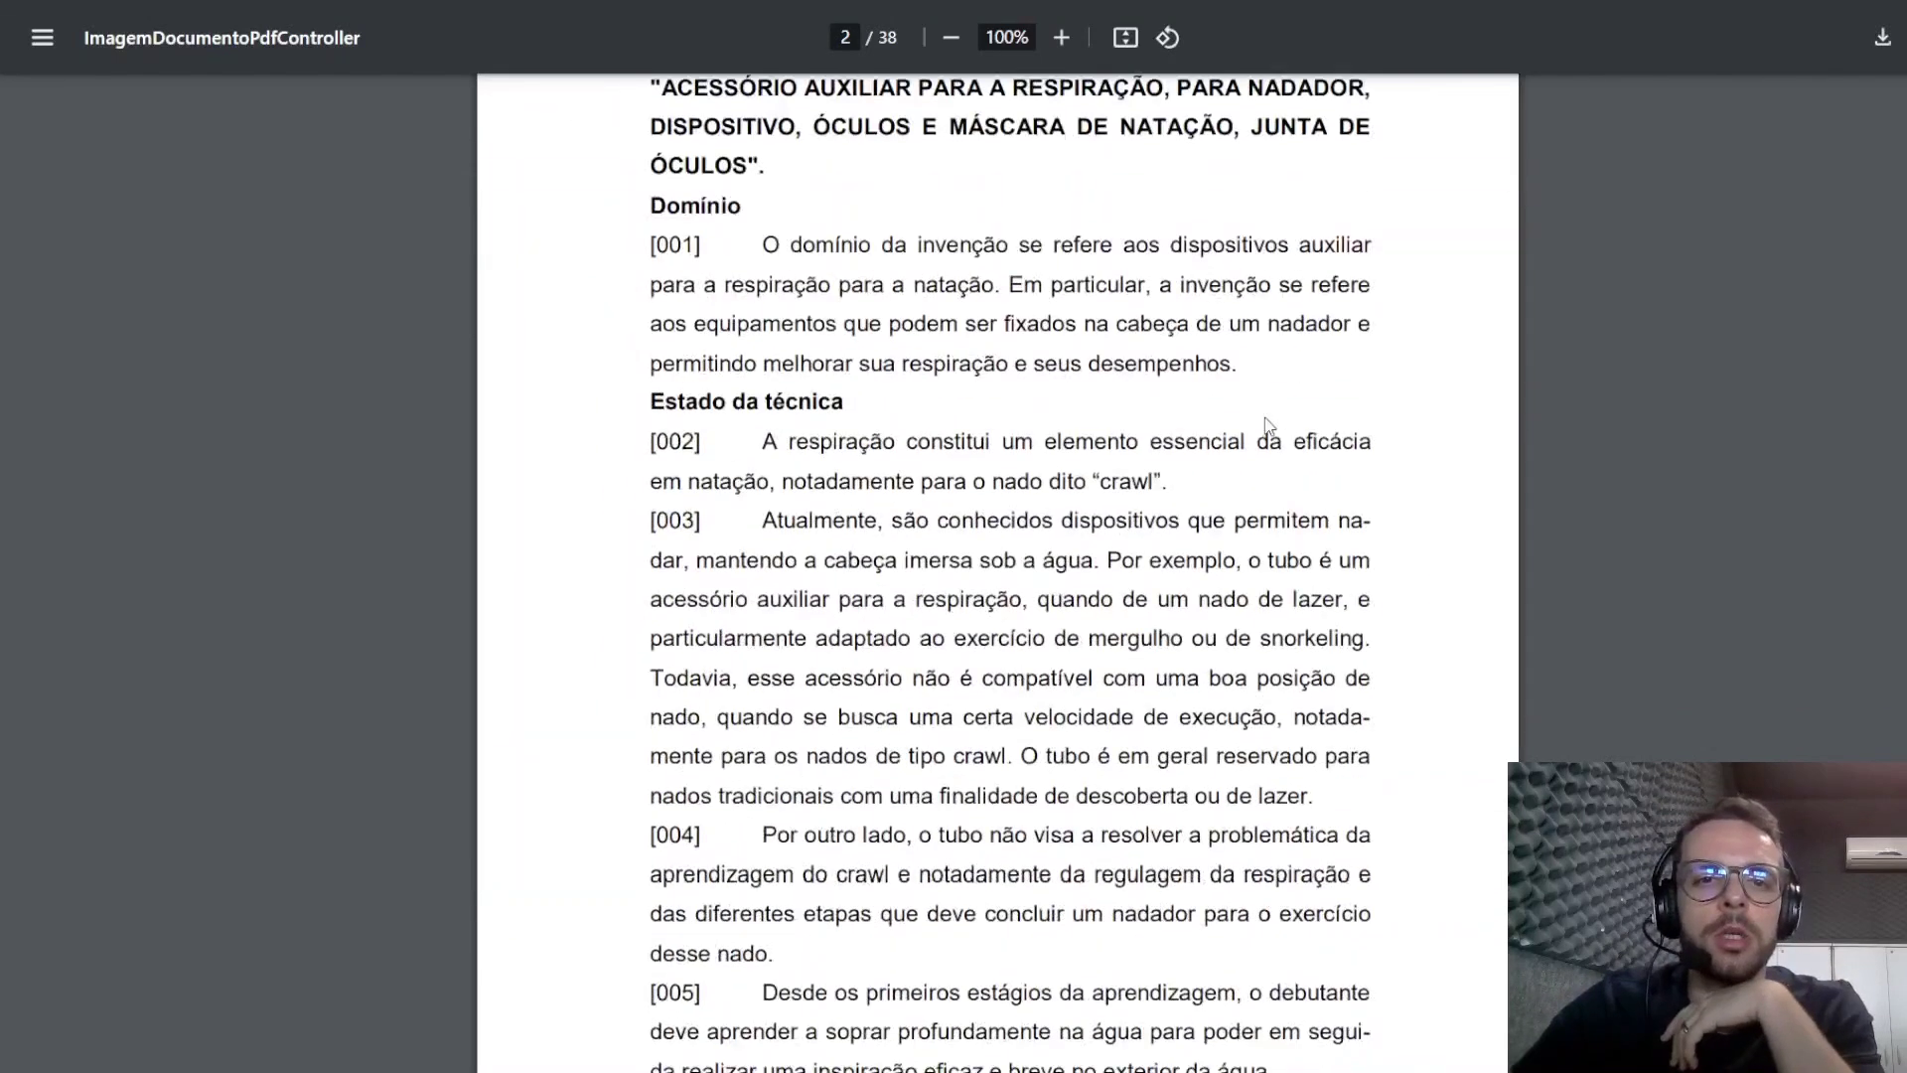
scroll(1270, 426, down, 20)
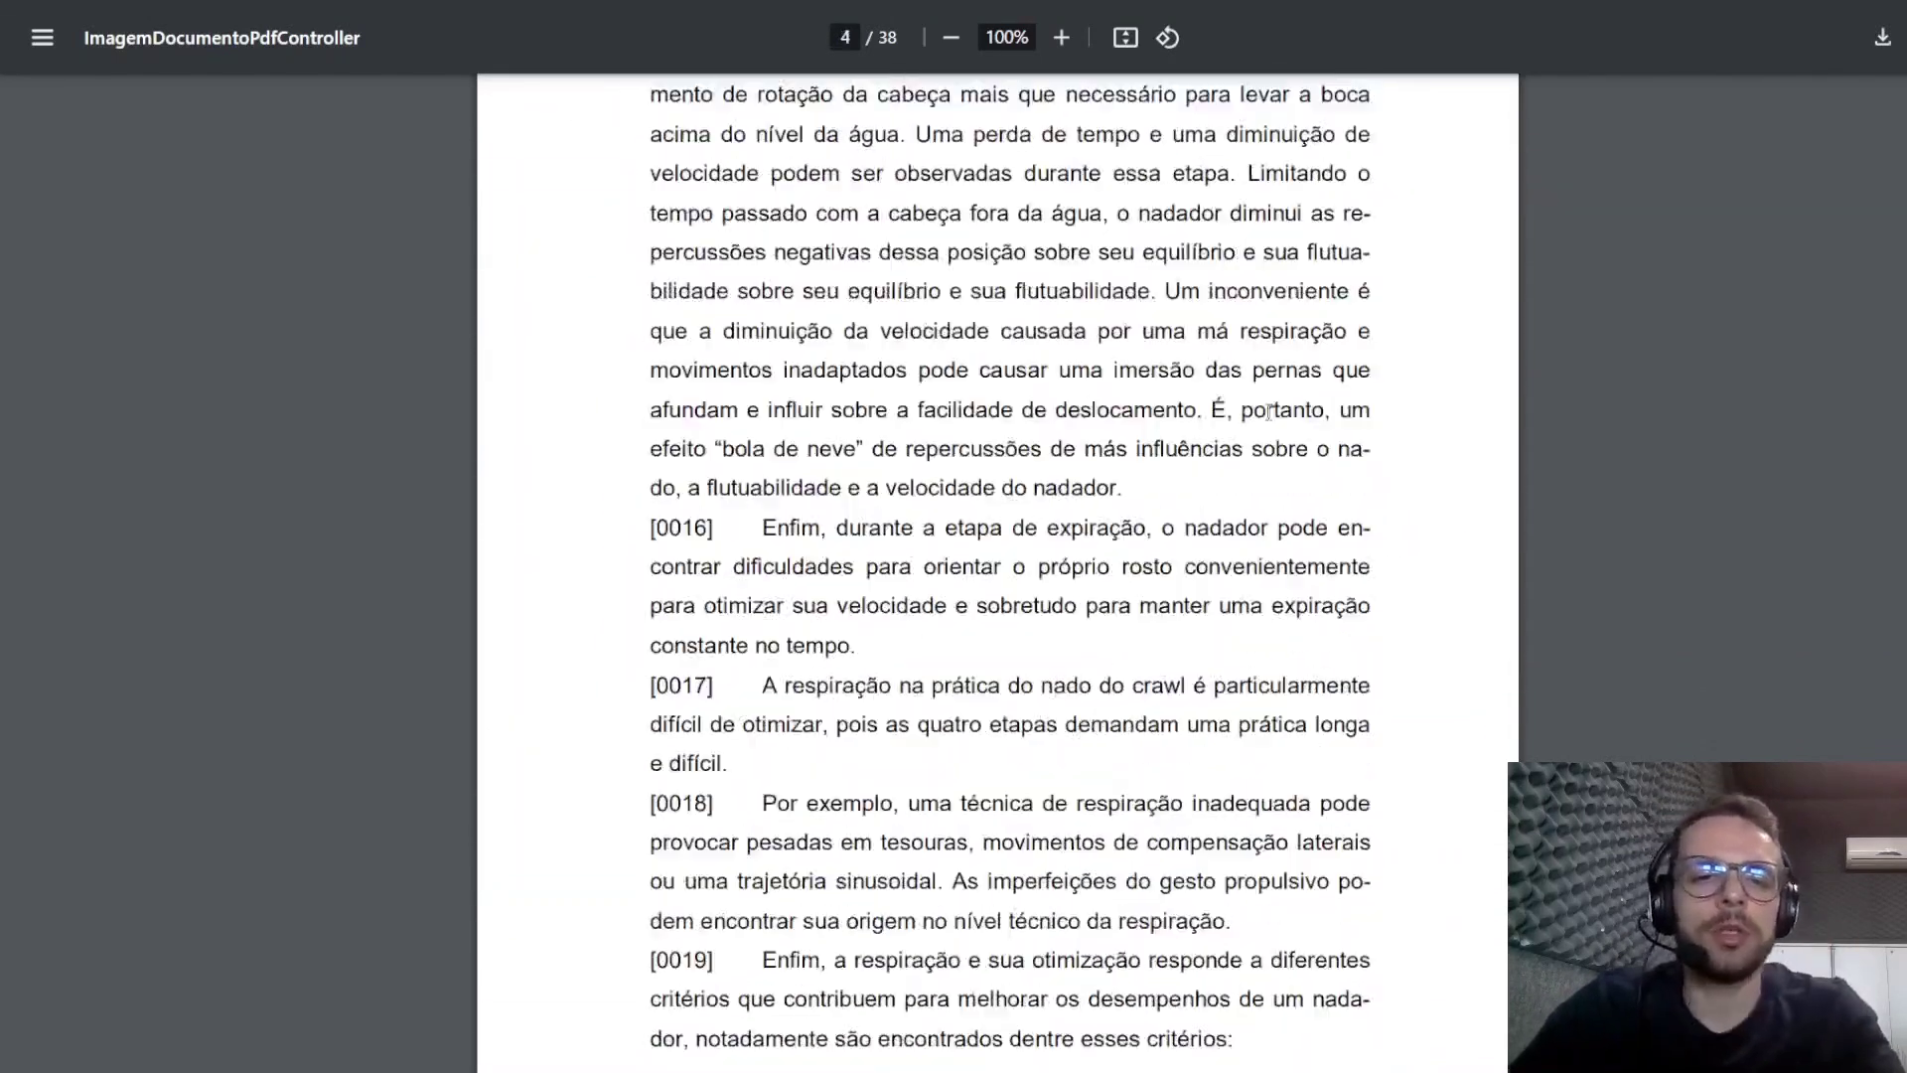
scroll(1269, 411, down, 20)
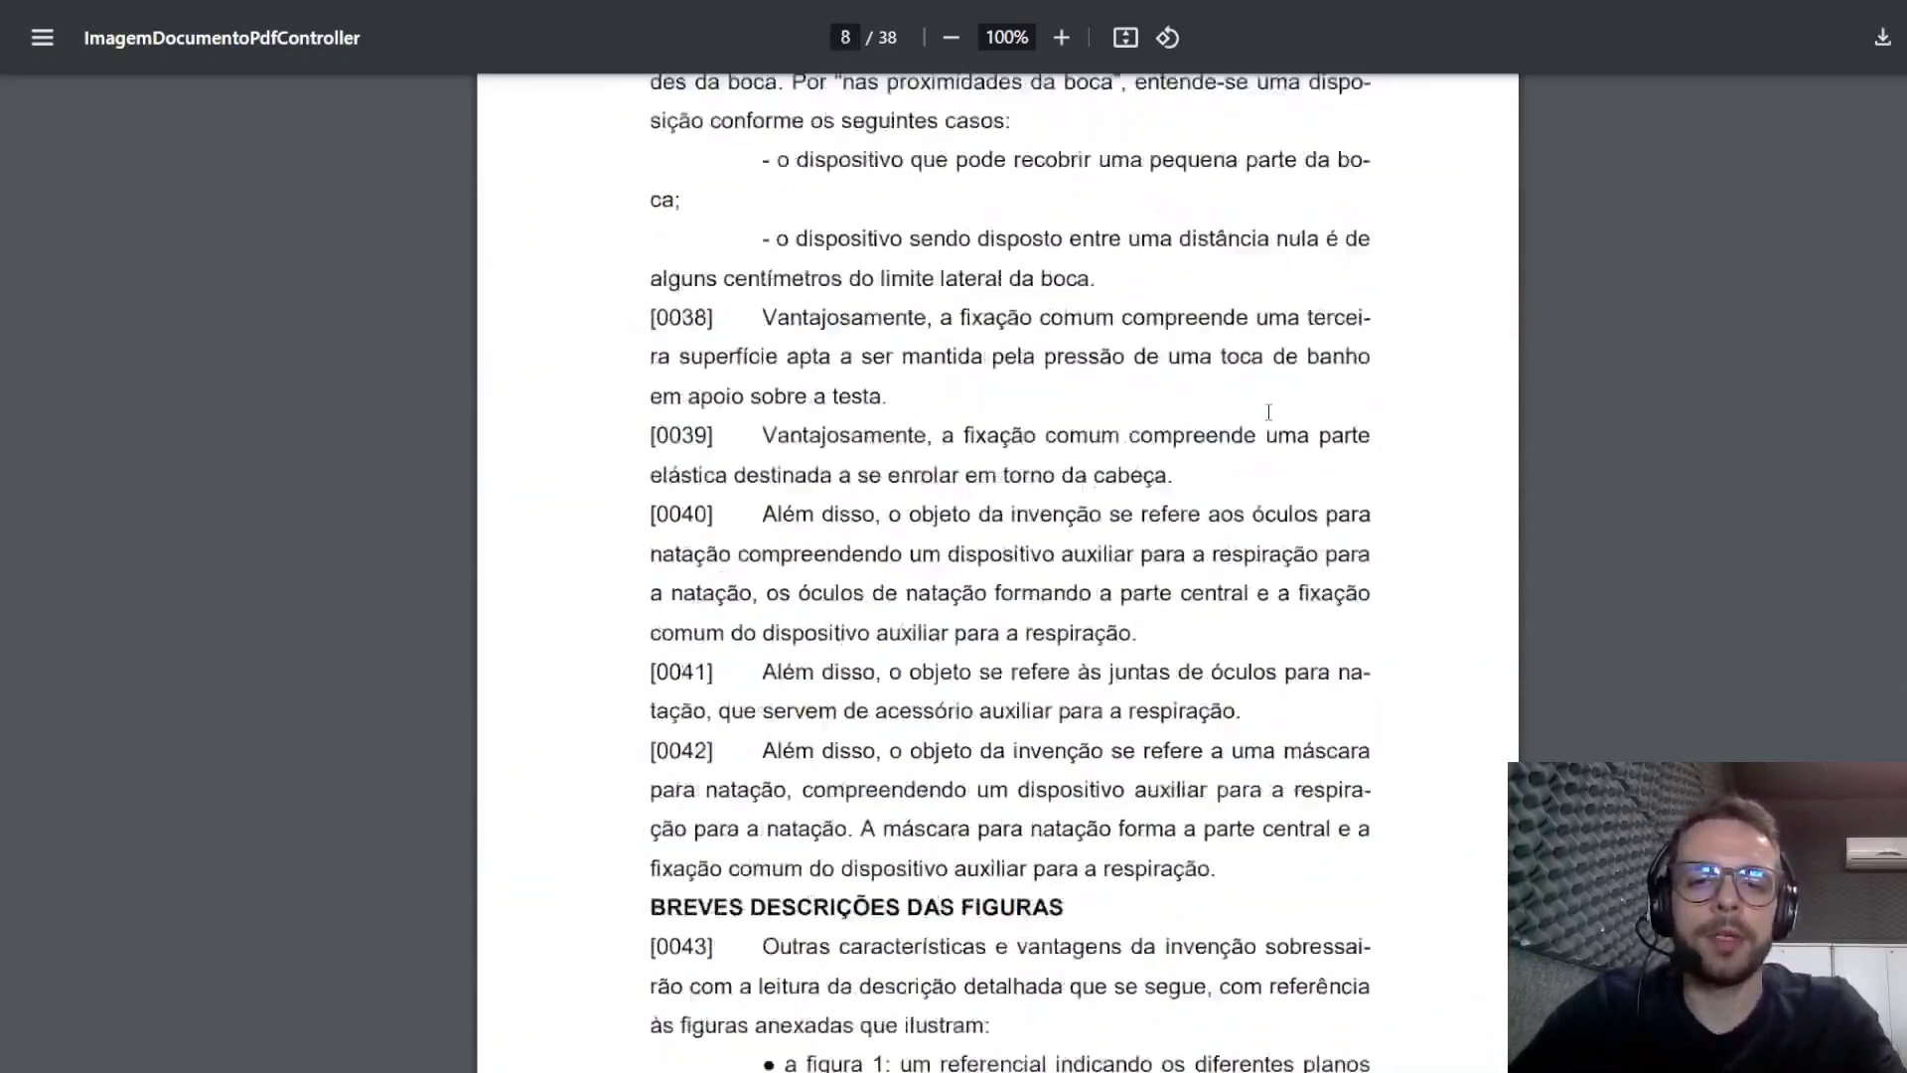
scroll(1268, 411, down, 20)
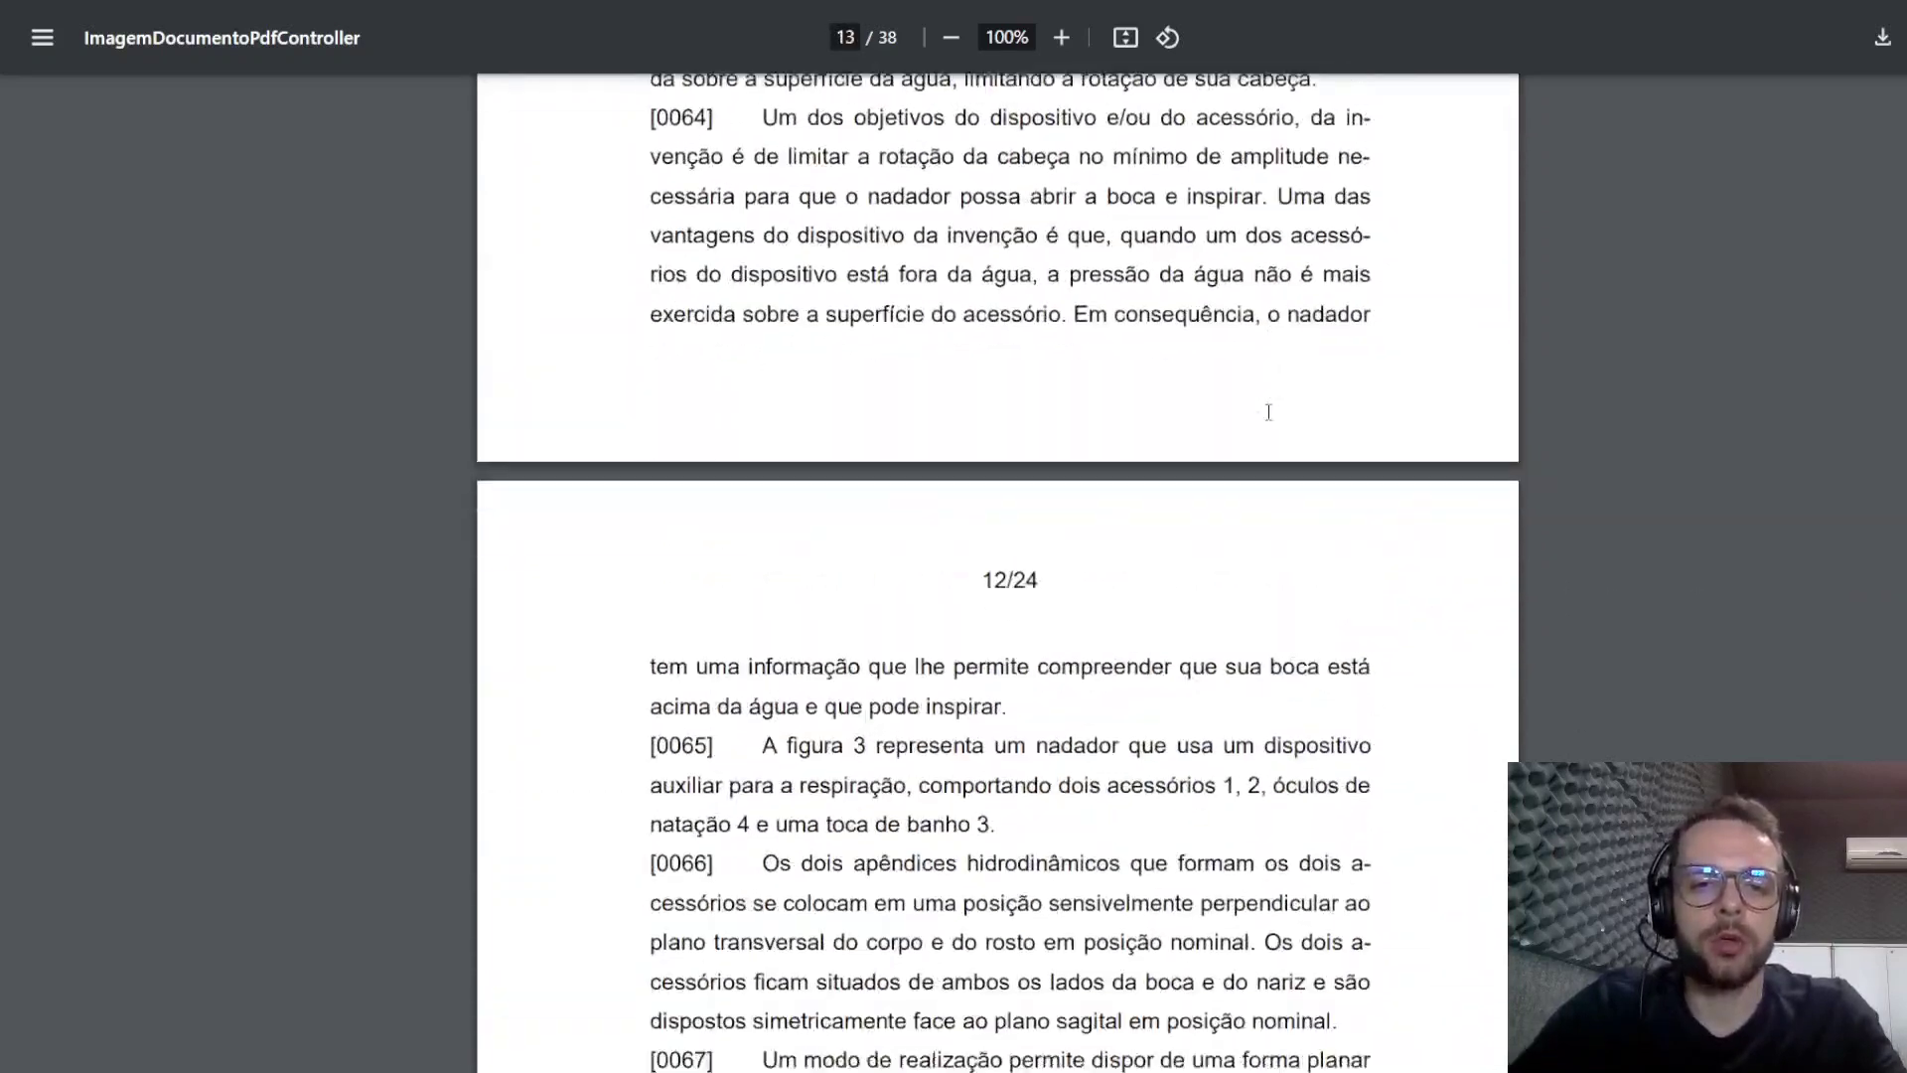
scroll(1268, 411, down, 20)
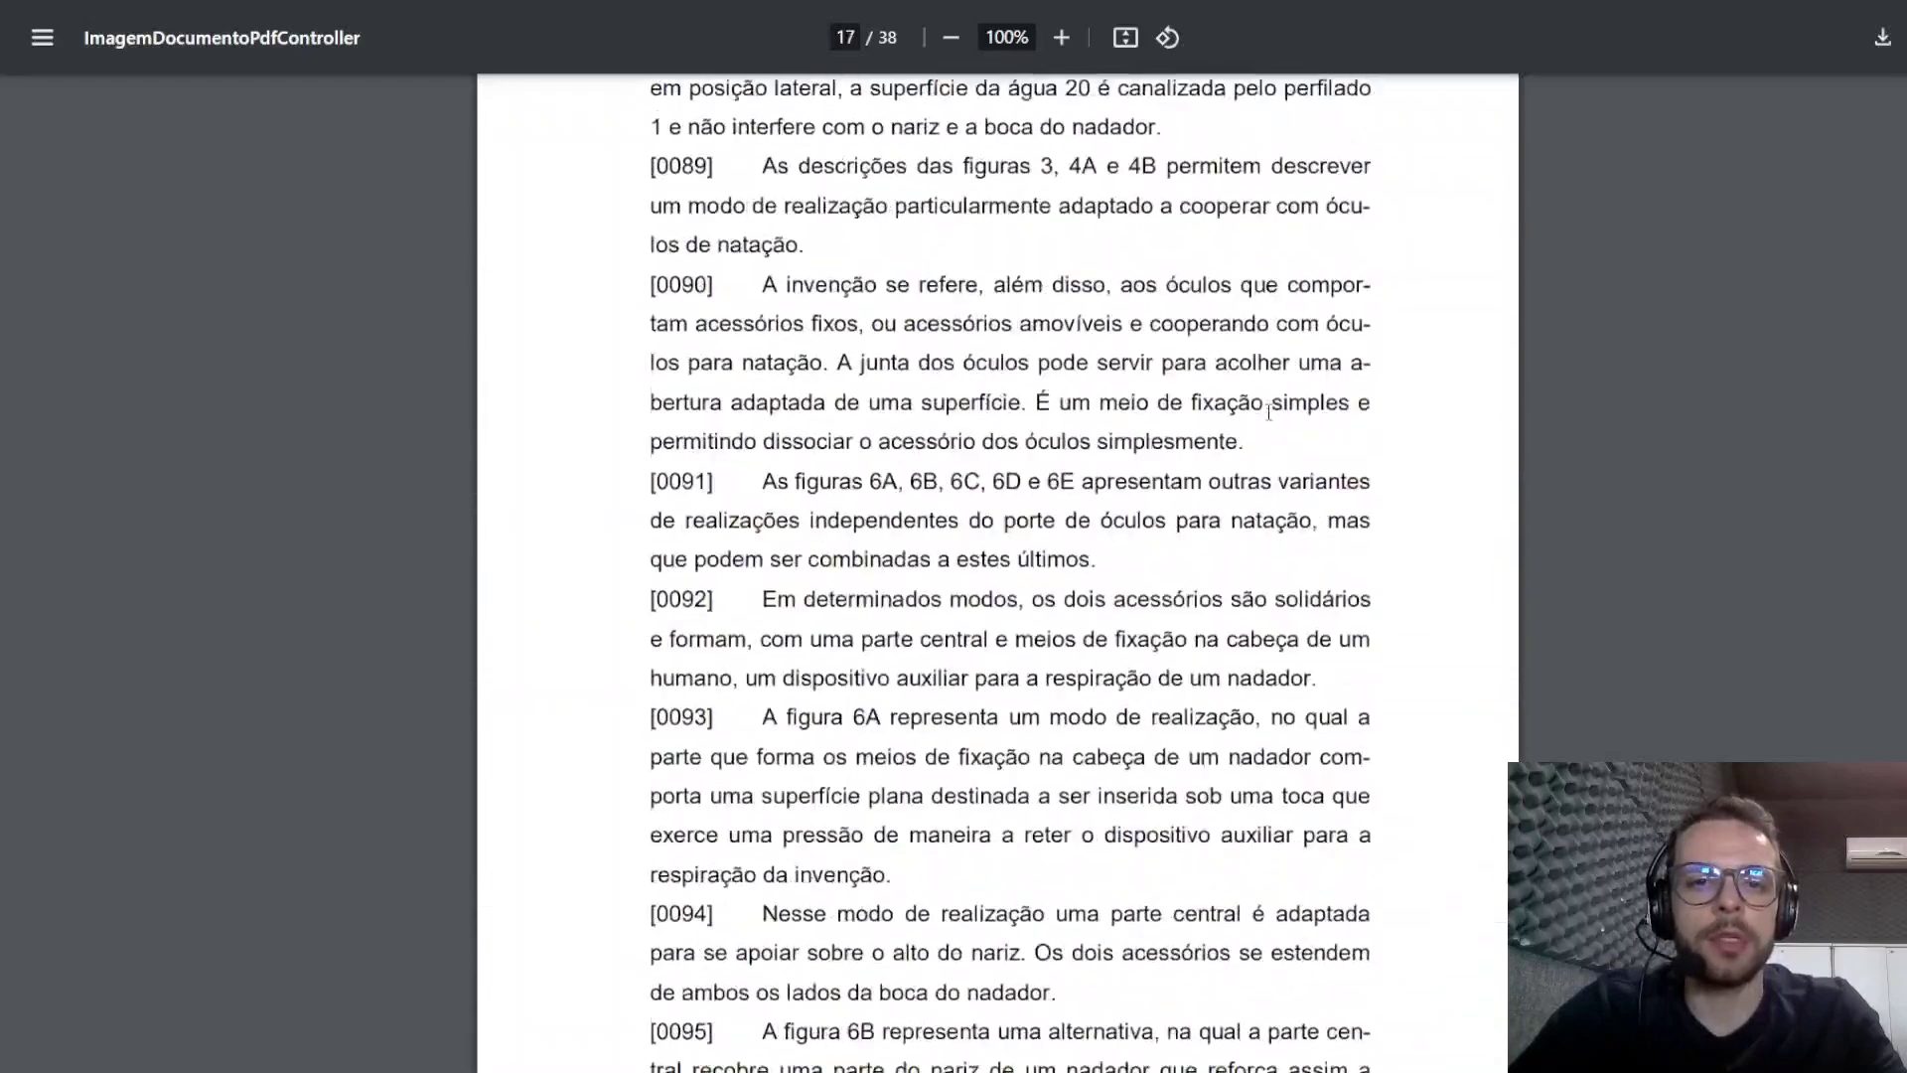
scroll(1268, 411, down, 20)
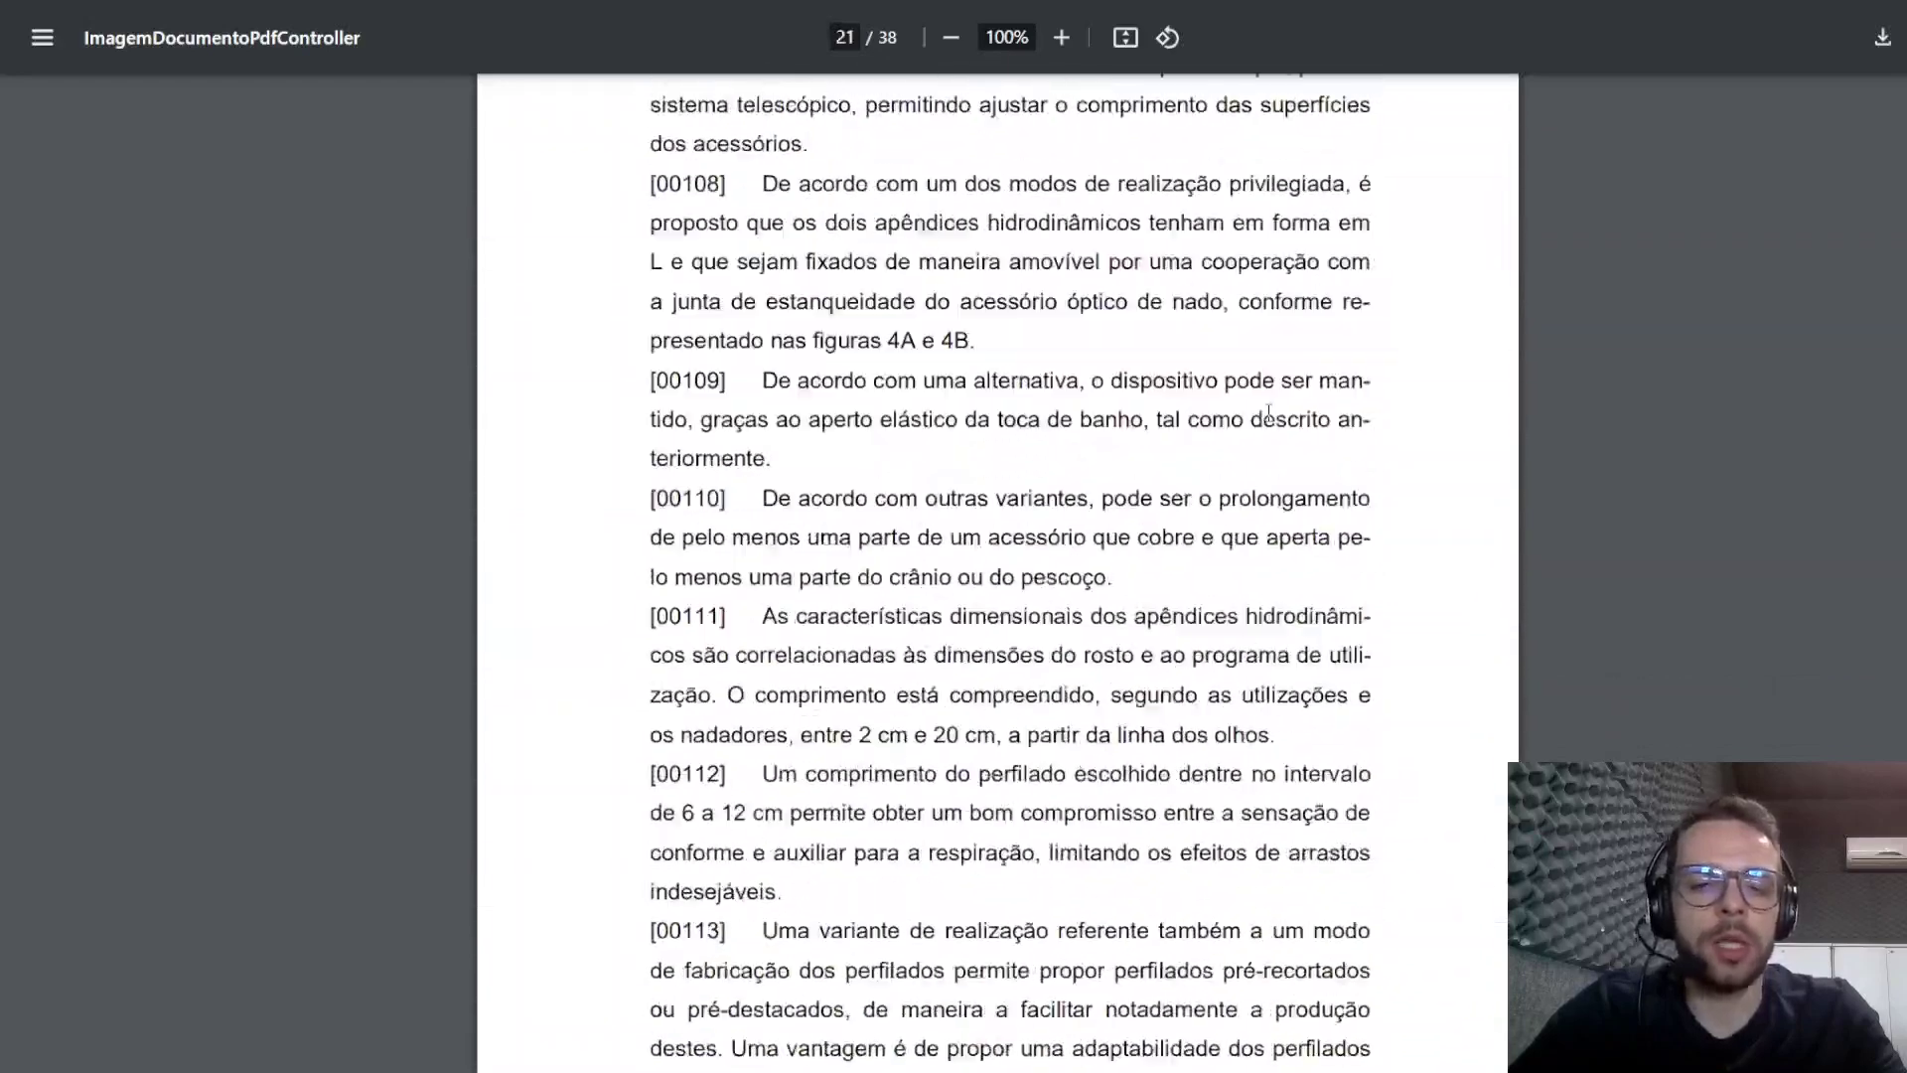
scroll(1269, 411, down, 20)
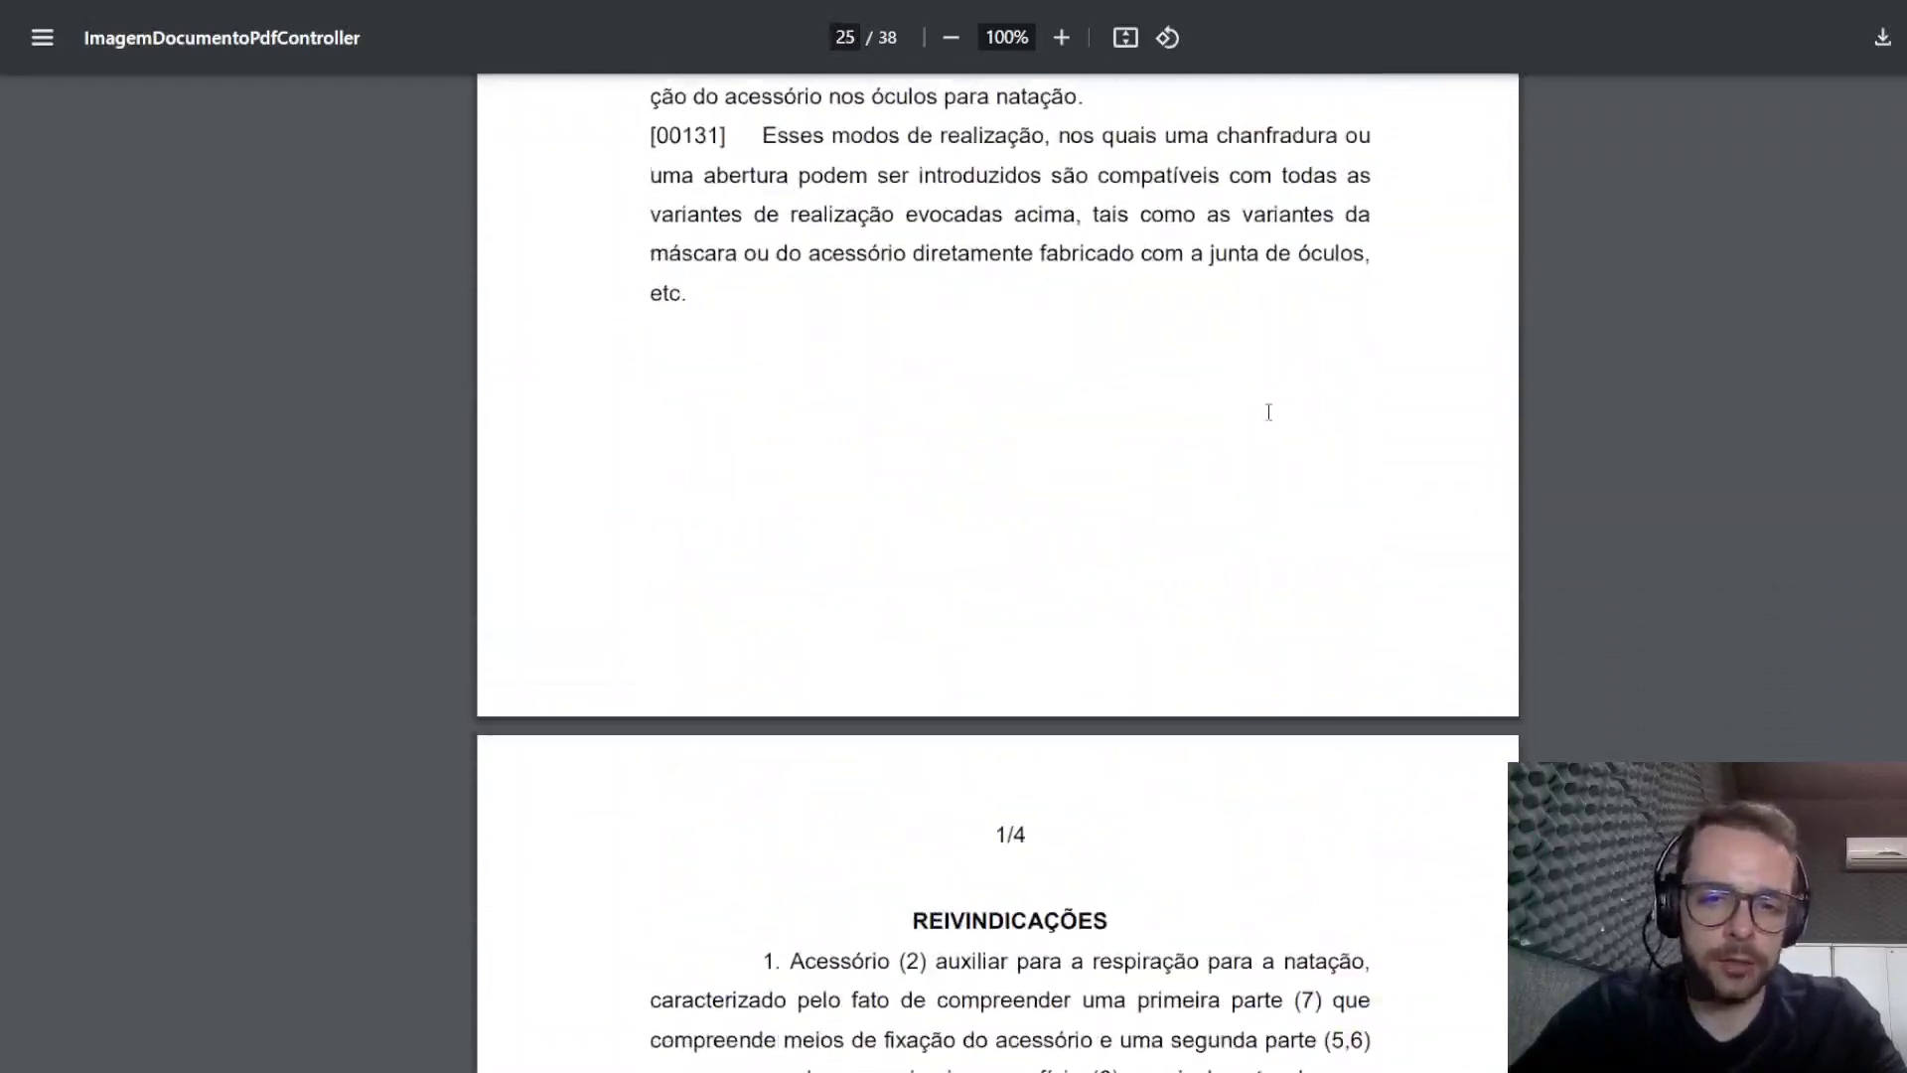
scroll(1269, 411, down, 20)
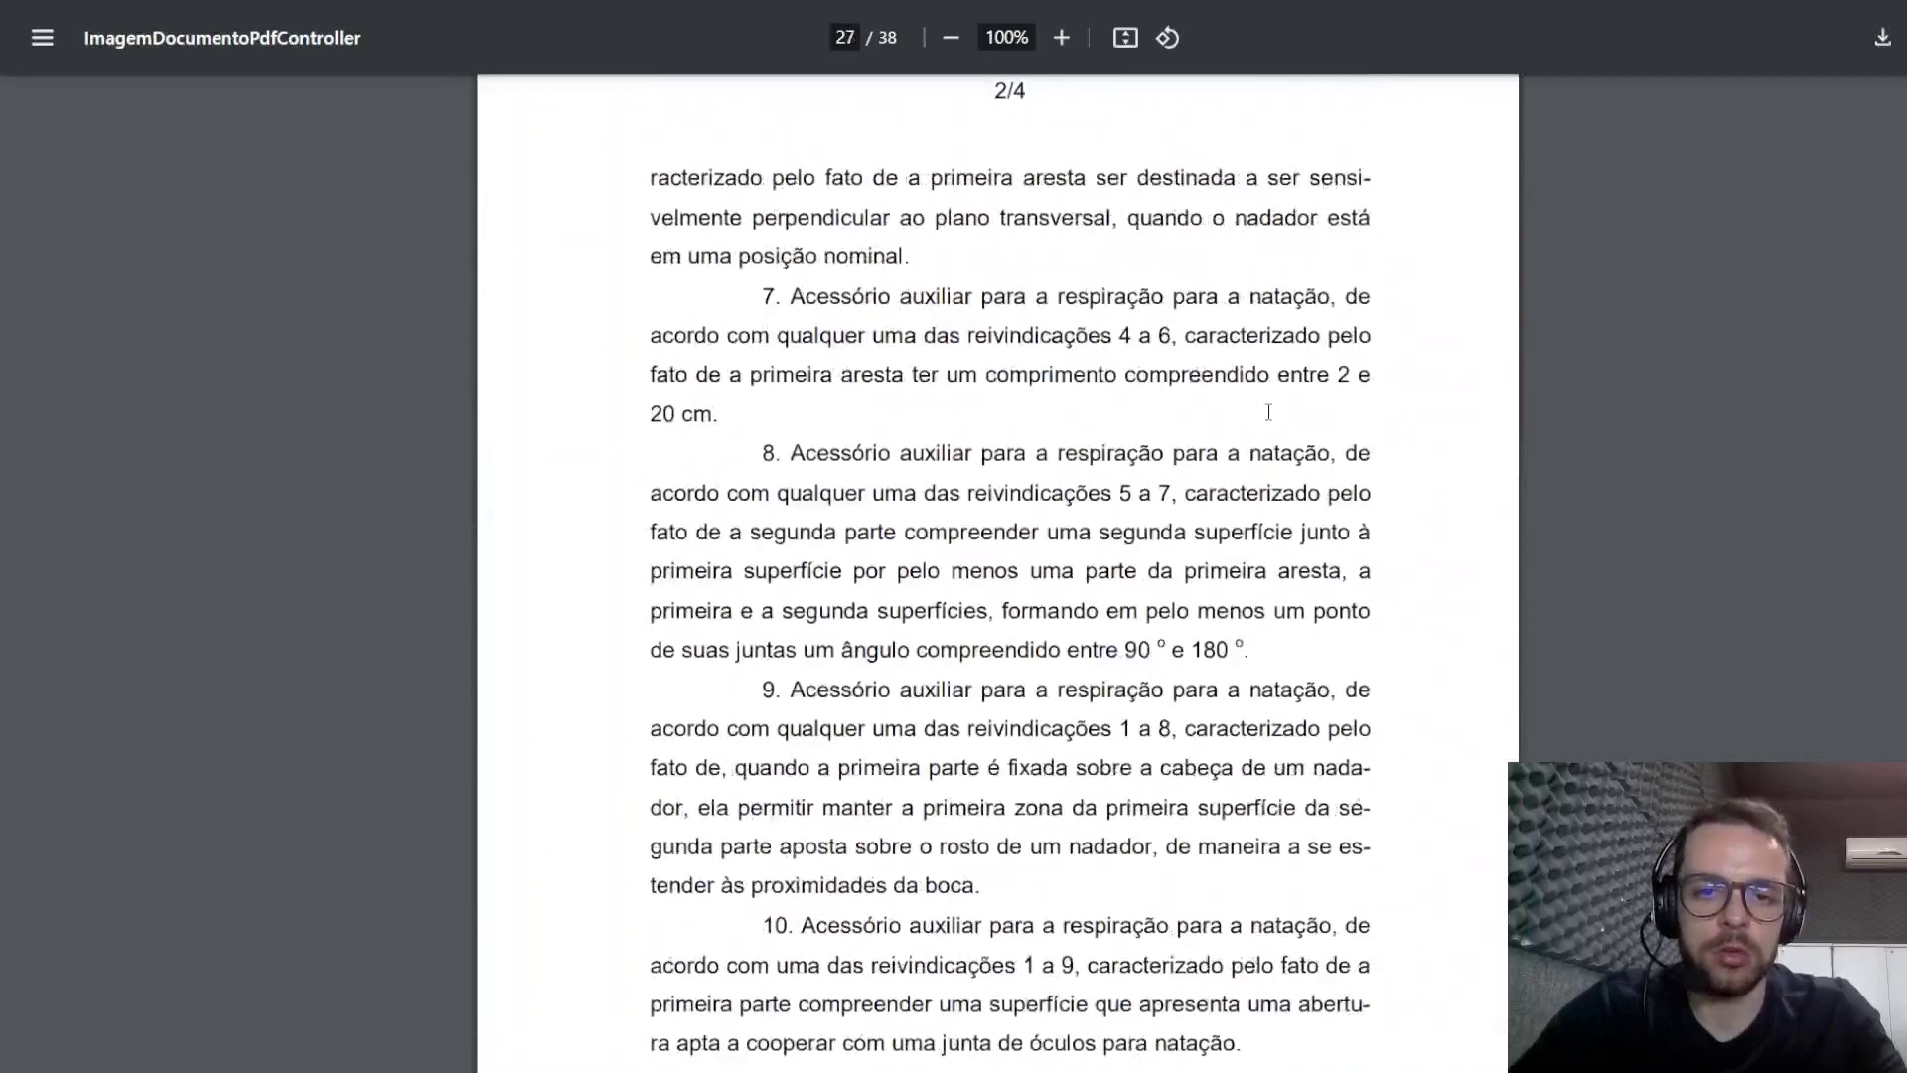
Step: Examine the drawings of the breathing aid, from the swimmer illustrations through figures 3, 4A, 4B and 5 to 6A–6C
scroll(1269, 415, down, 20)
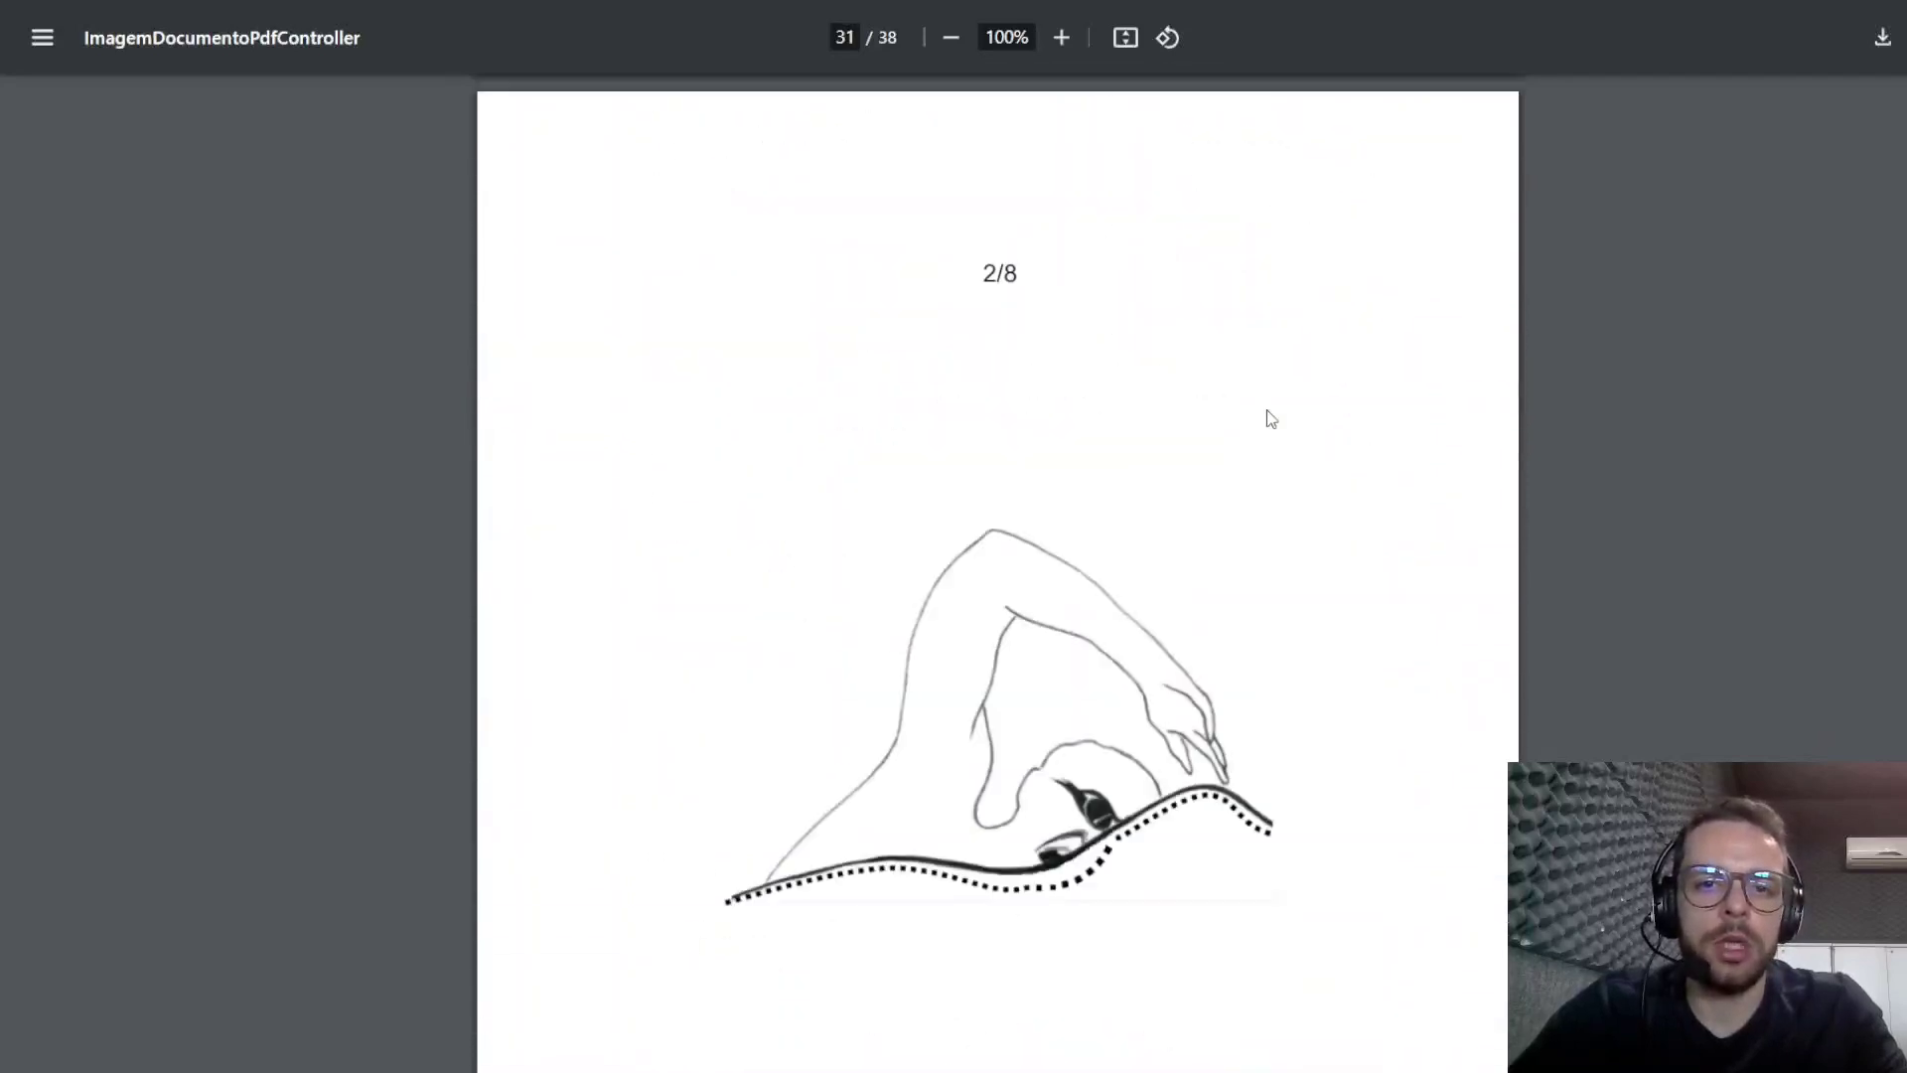
scroll(1267, 409, up, 3)
scroll(1267, 410, down, 13)
scroll(1266, 409, down, 2)
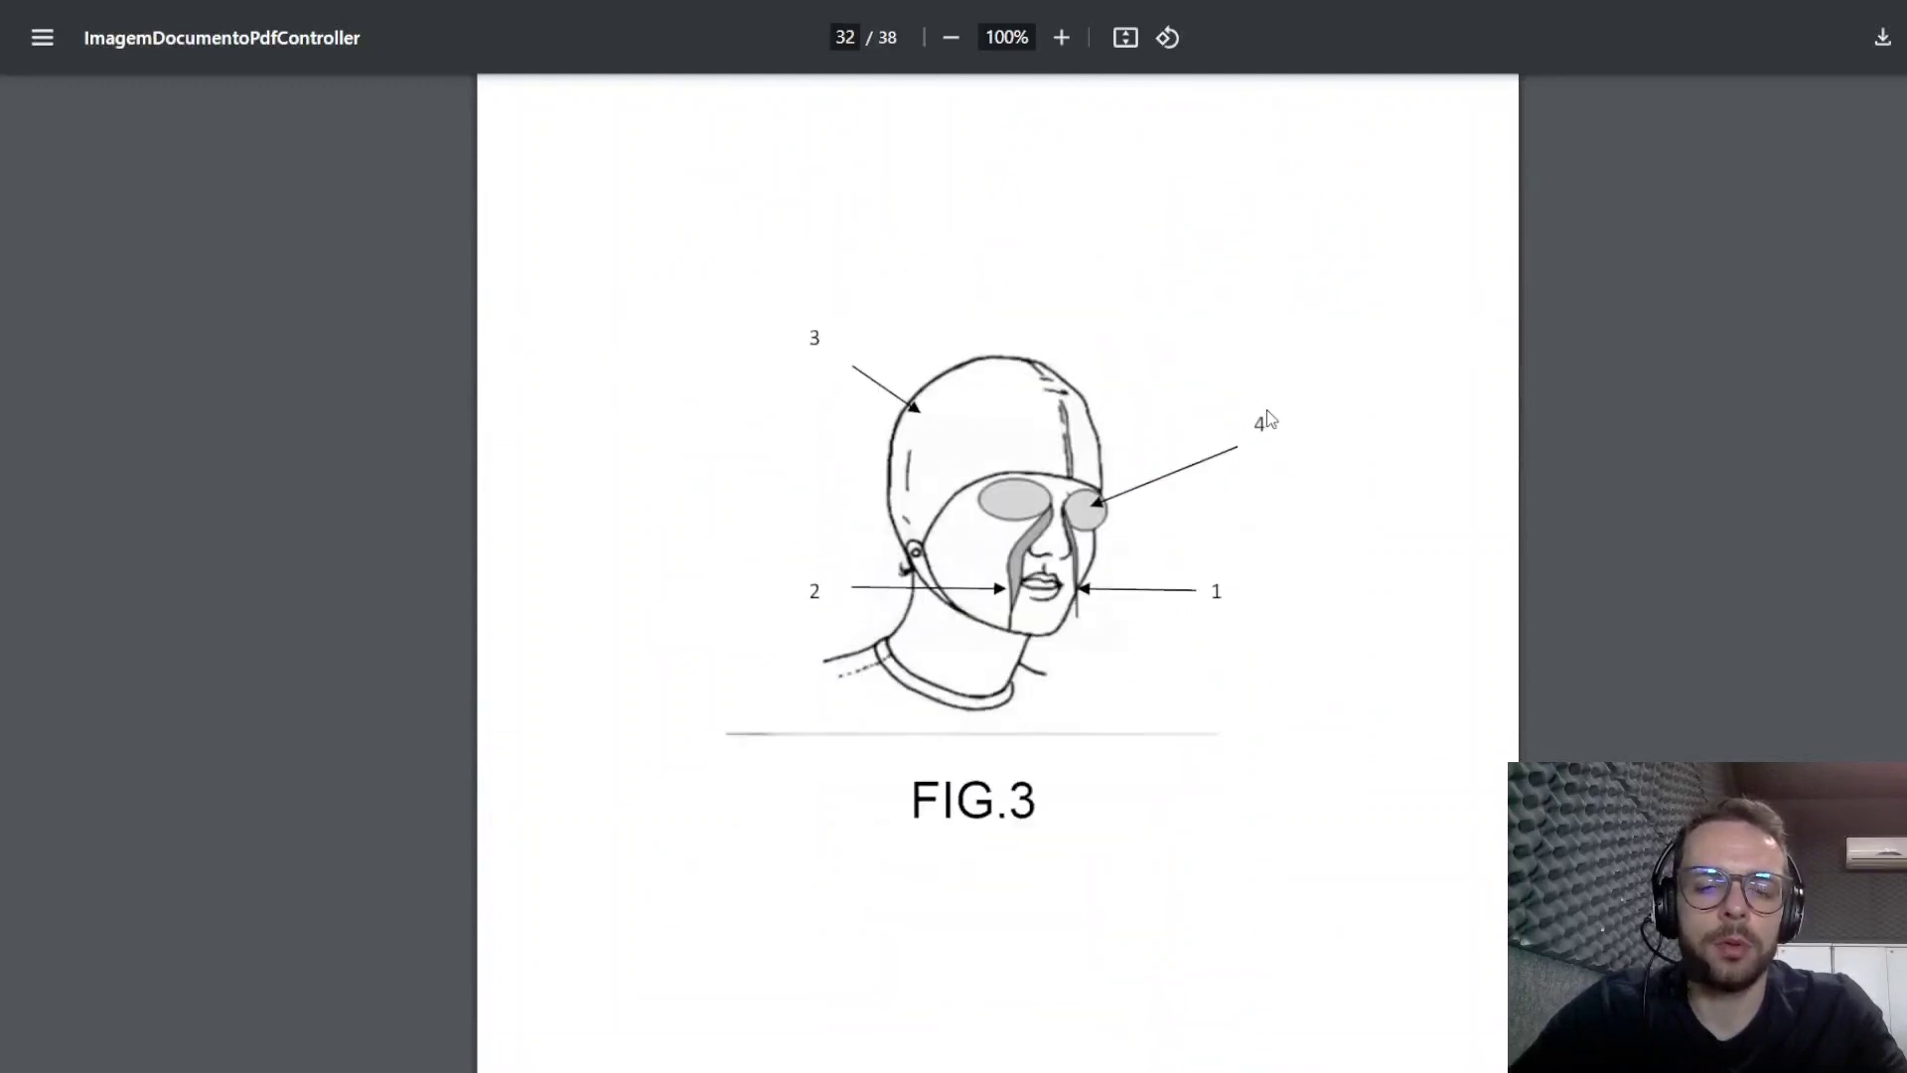
scroll(1266, 410, down, 15)
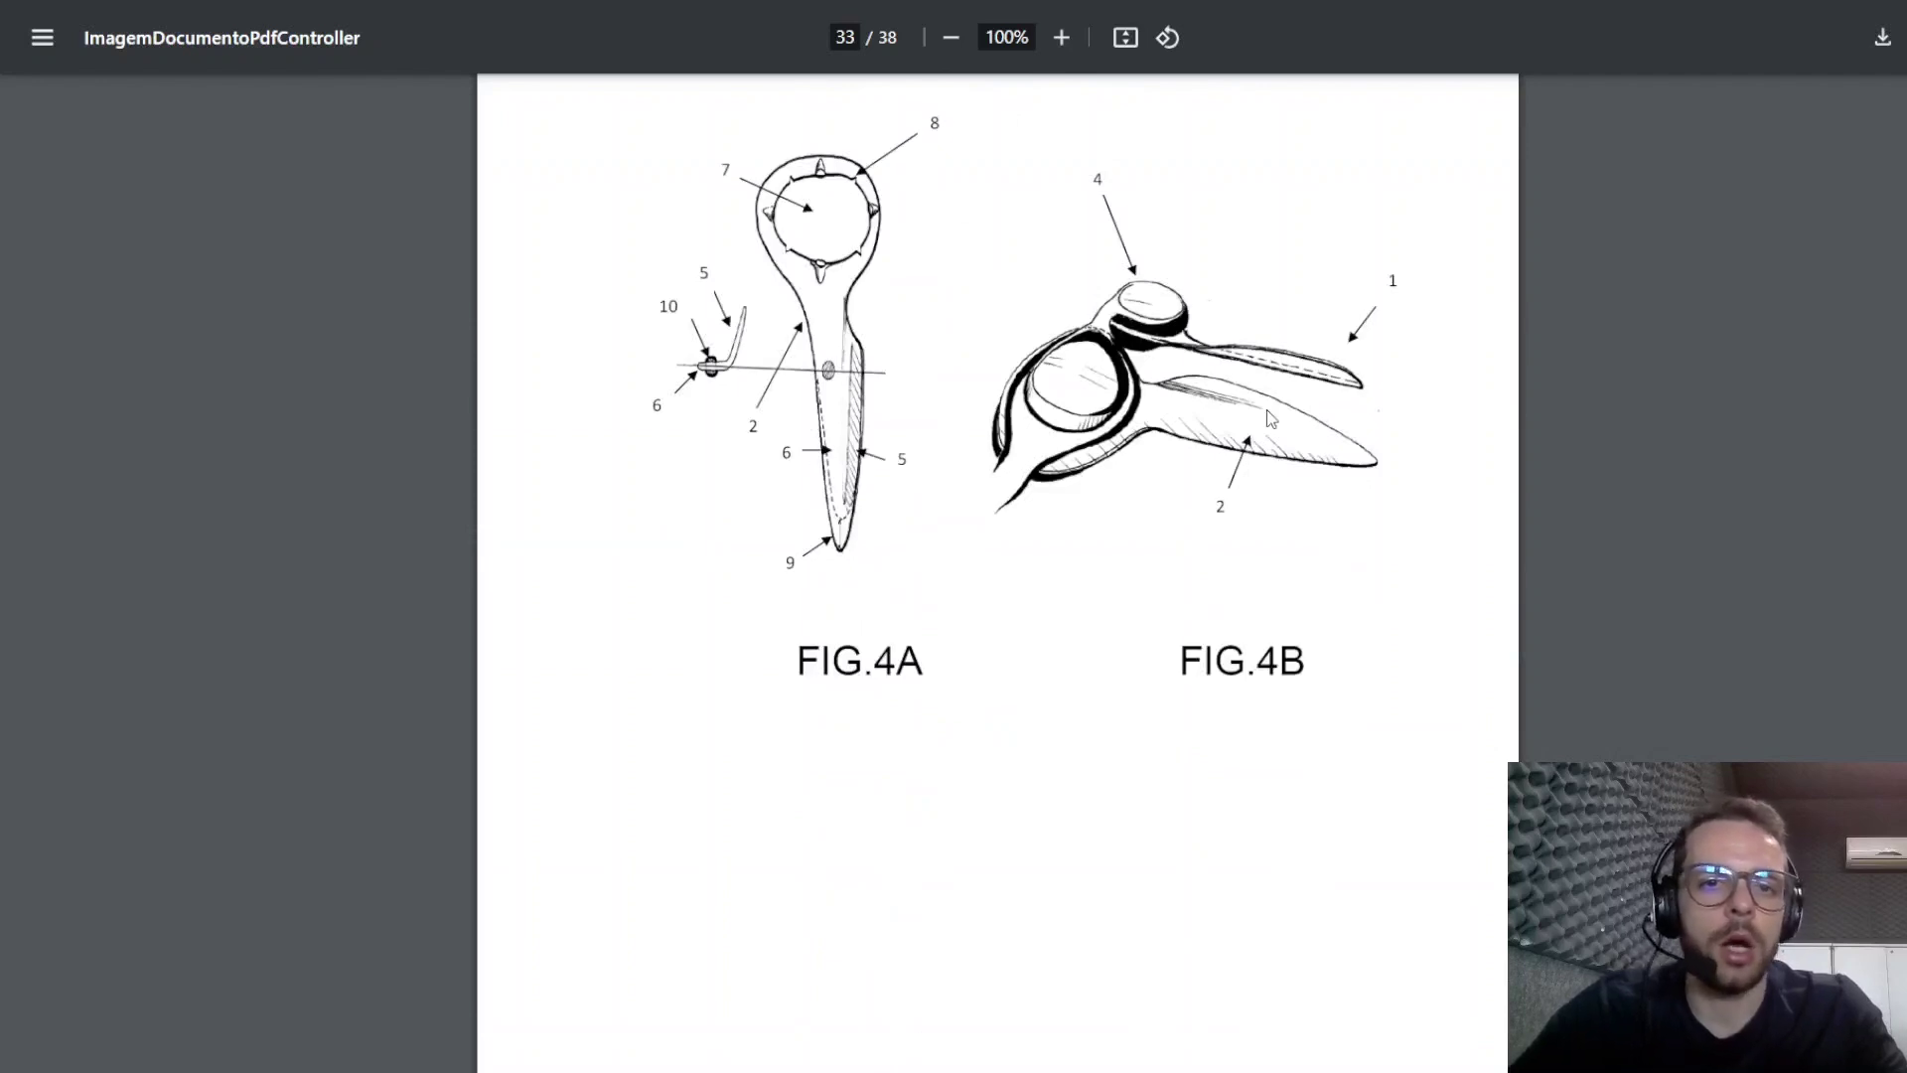
scroll(1267, 409, down, 8)
scroll(1266, 410, down, 8)
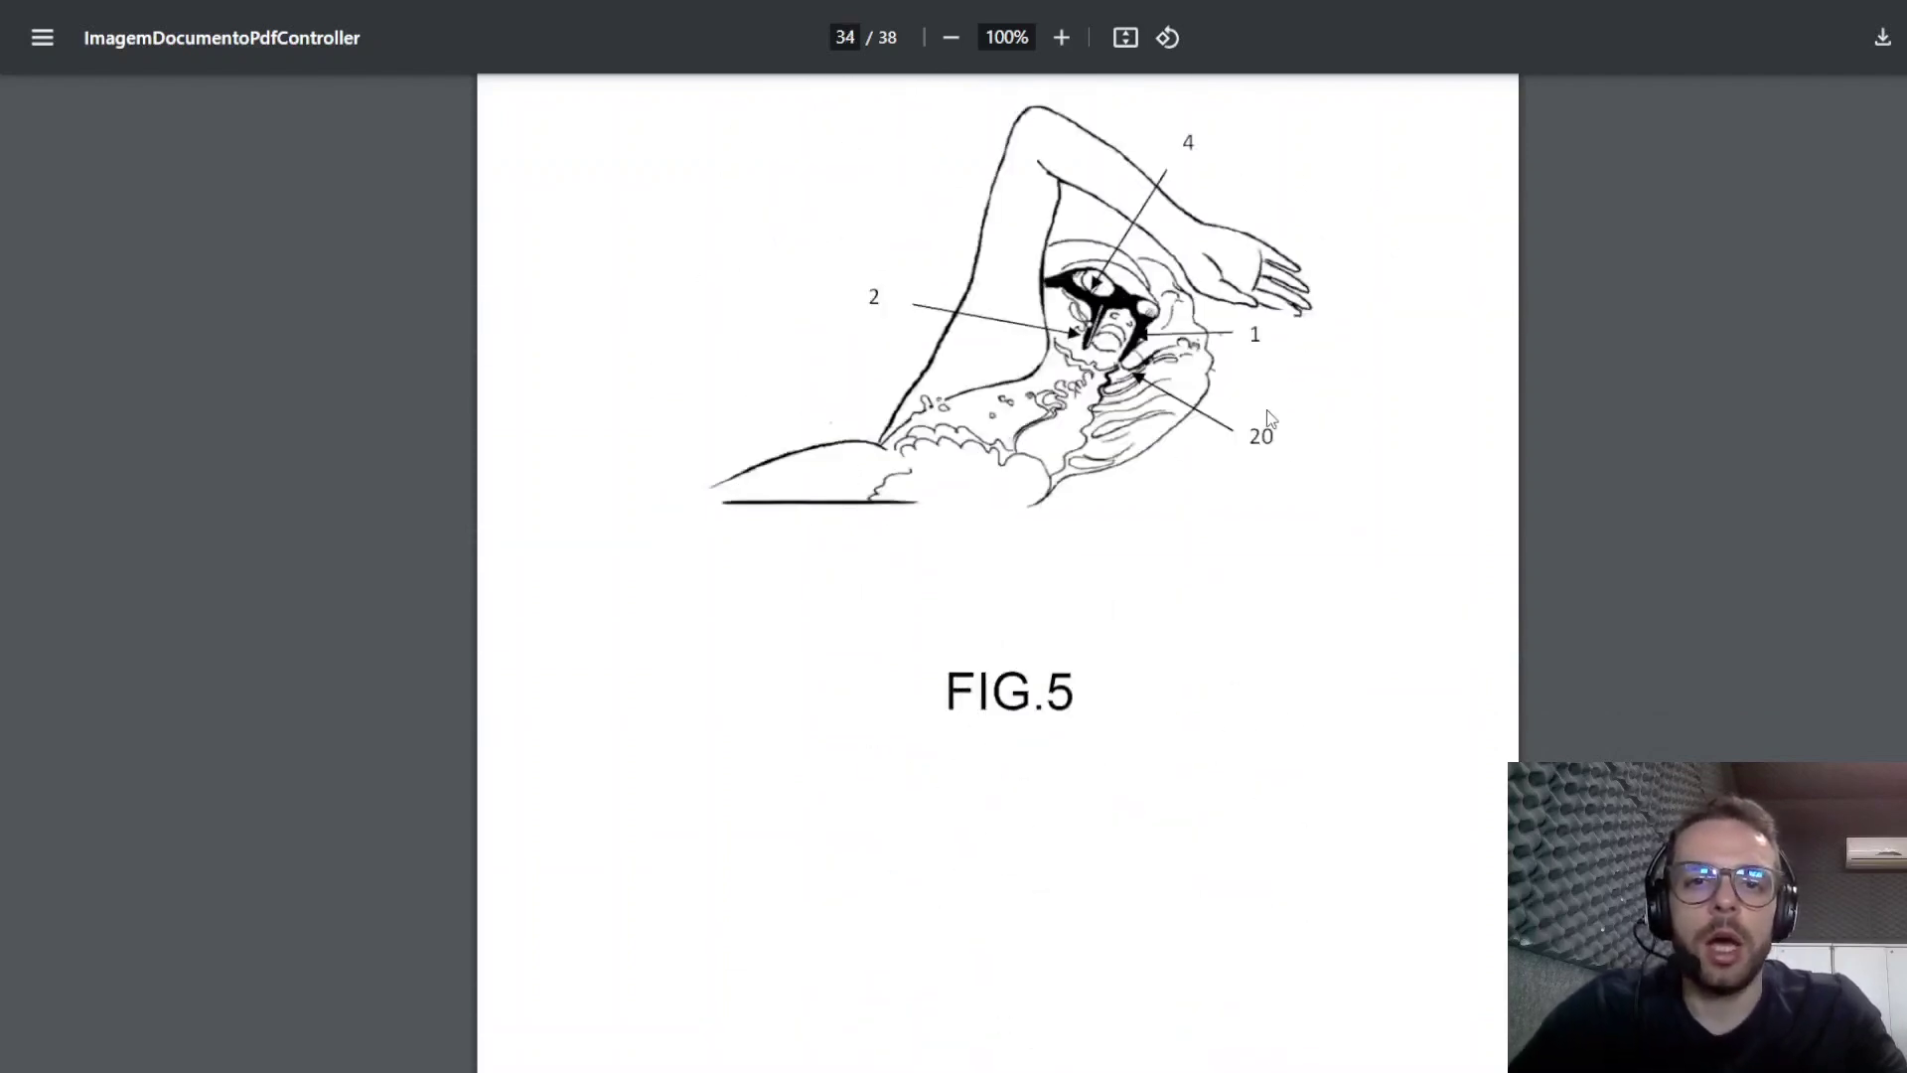
scroll(1267, 410, down, 15)
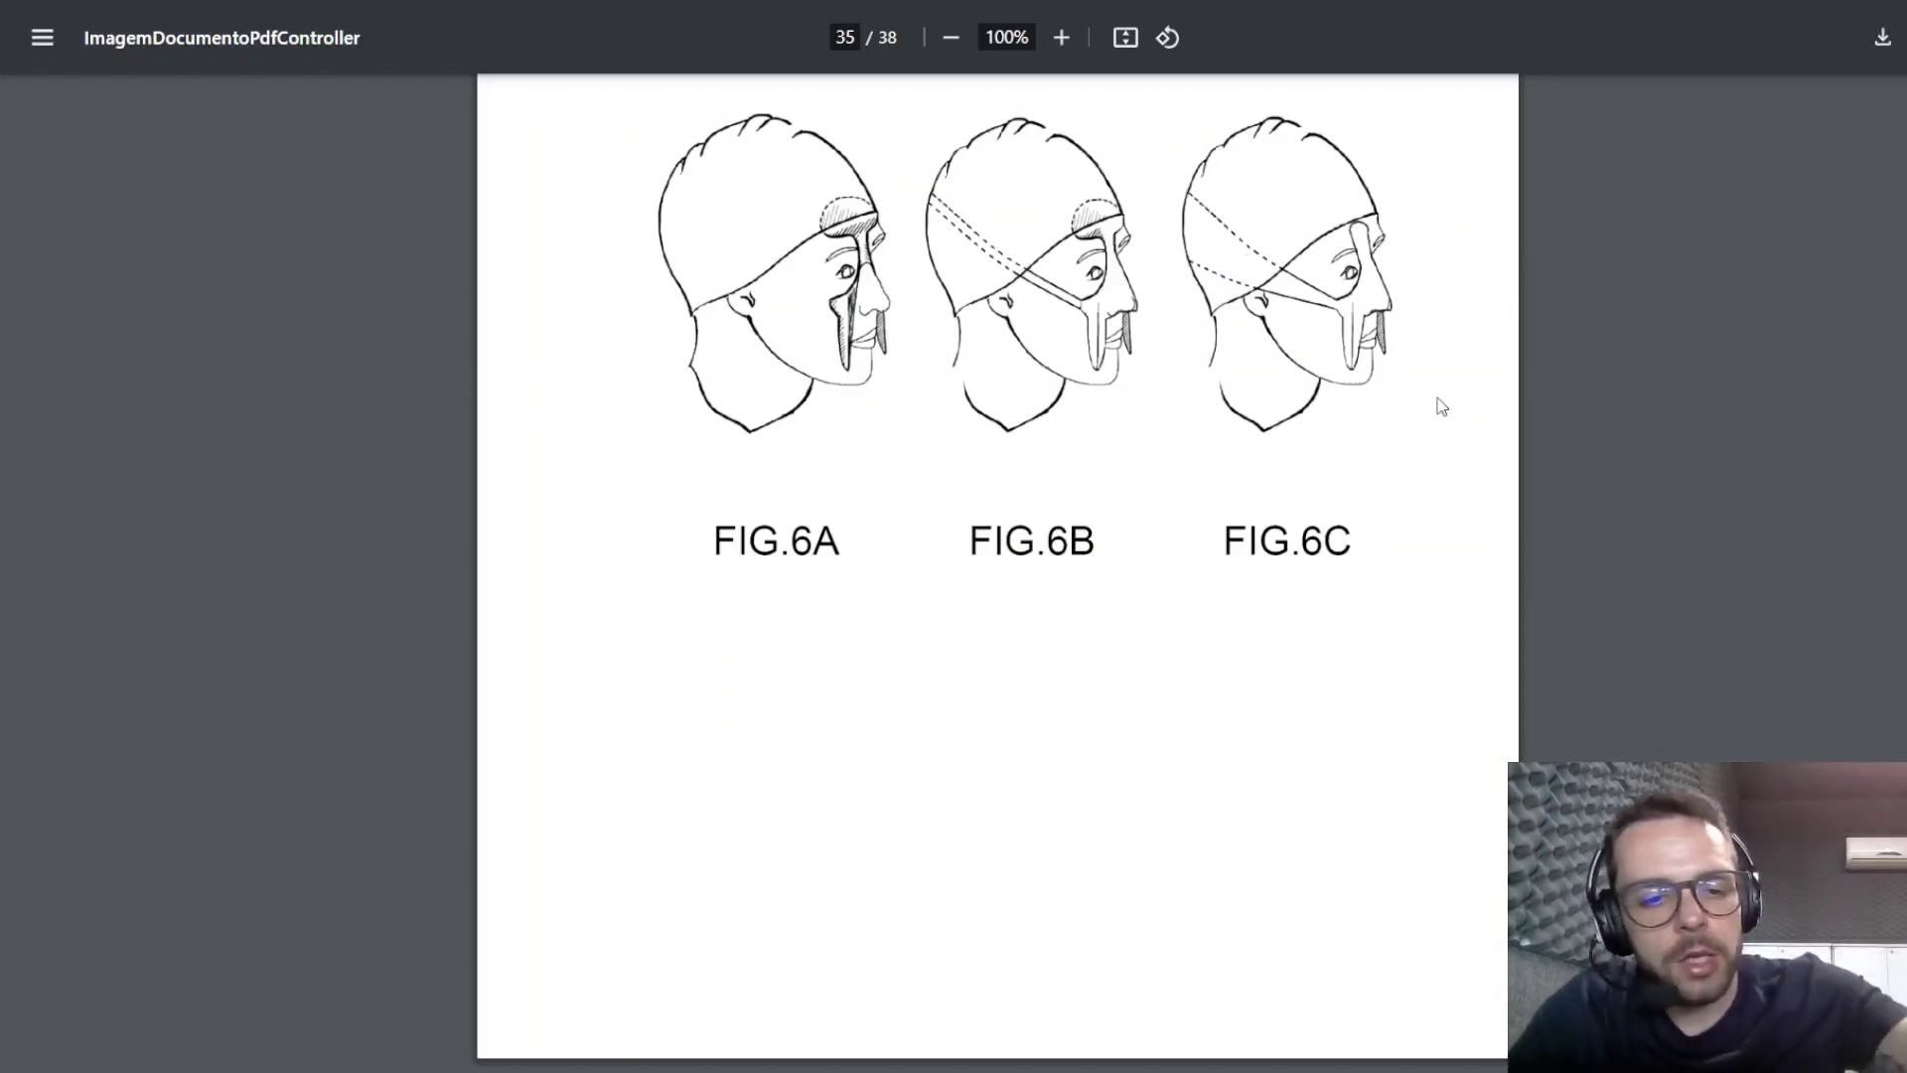
Step: Leave full screen and return to the start of the application record for the swimmer's breathing aid
key(F11)
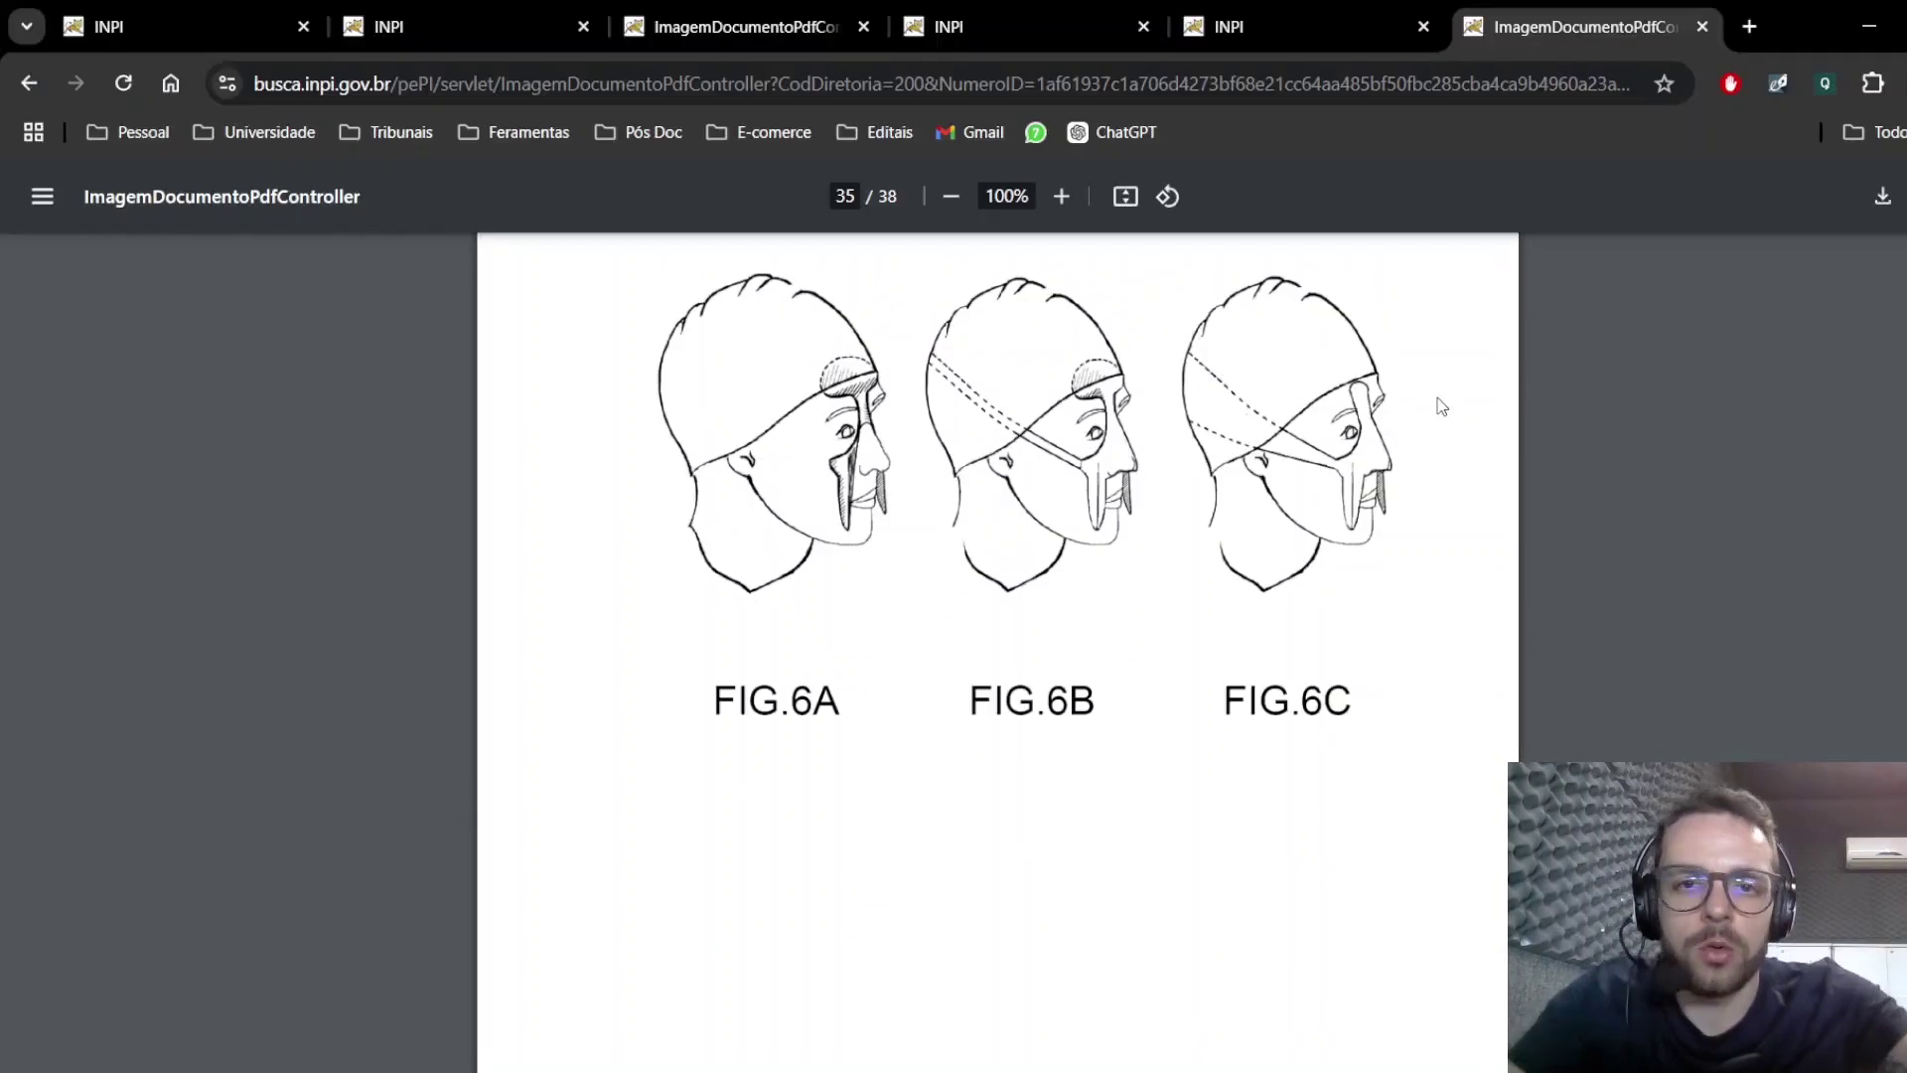
click(29, 83)
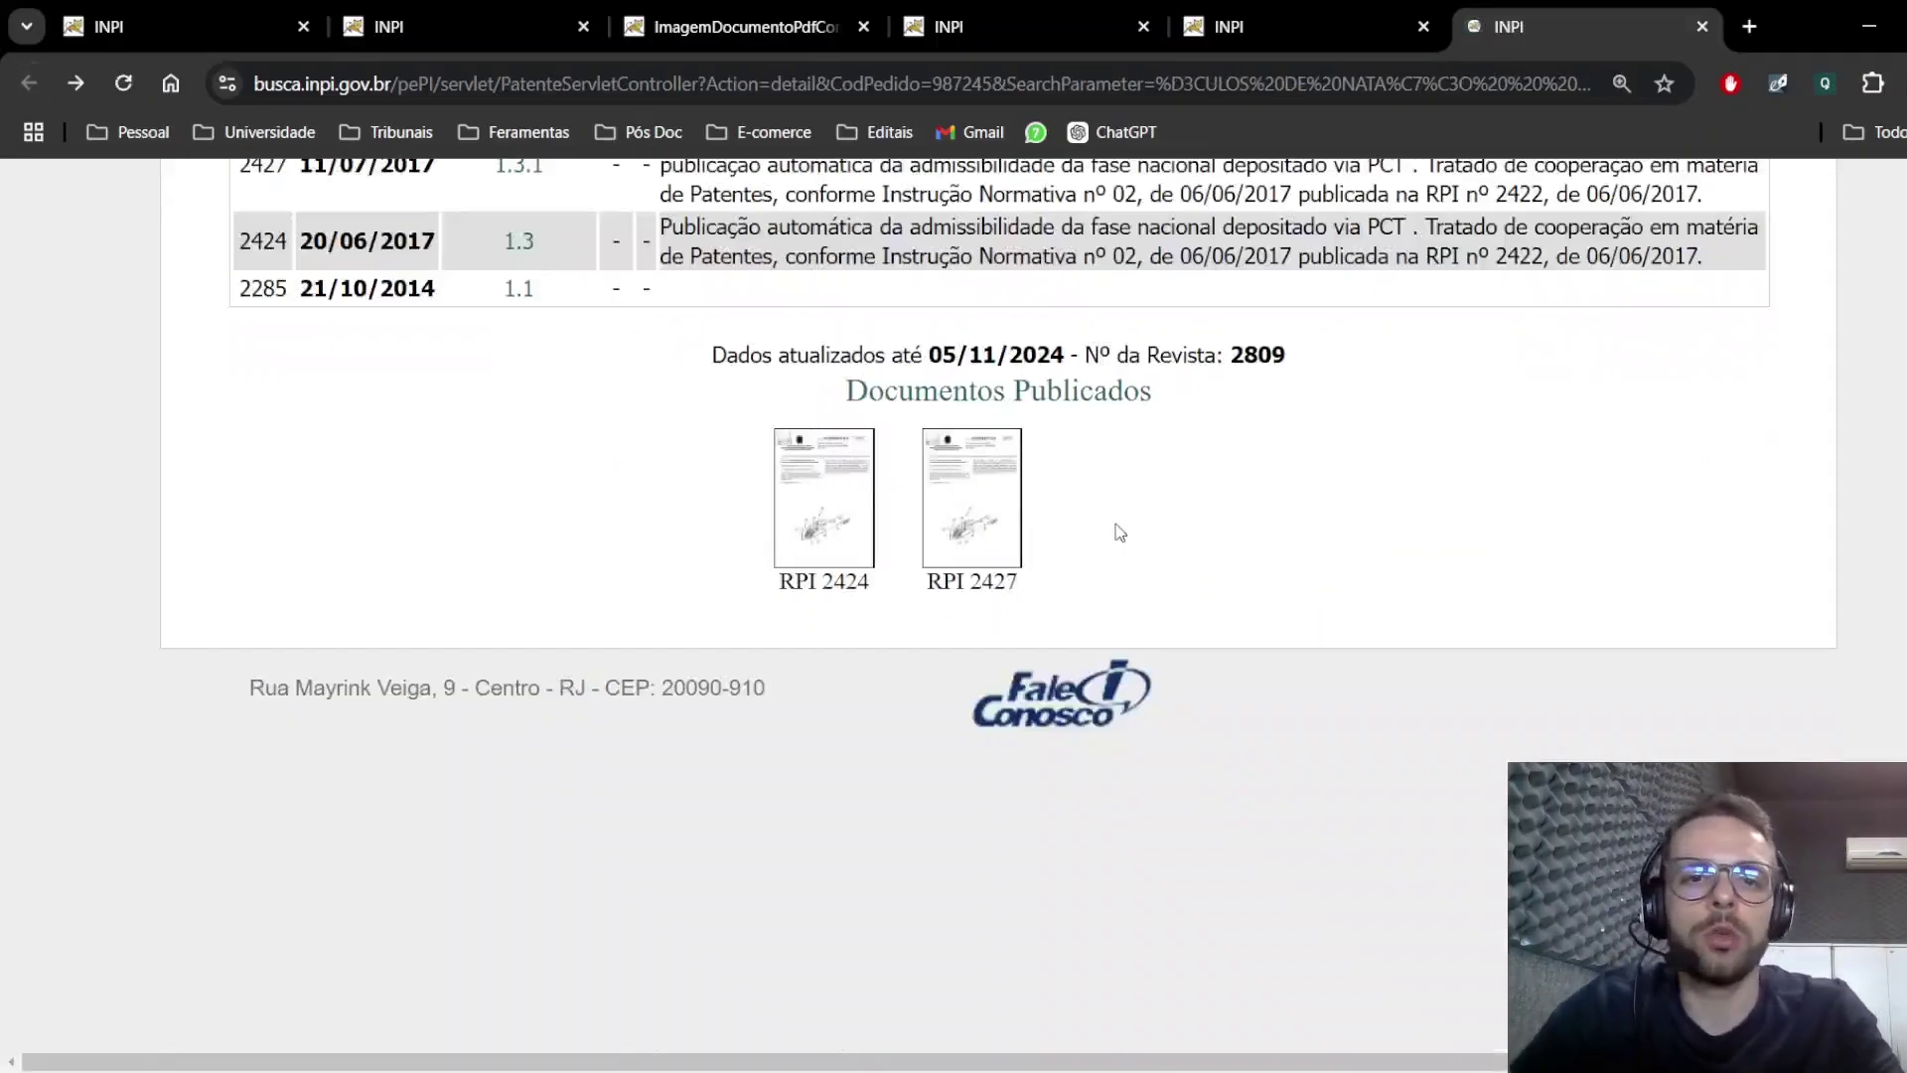
scroll(1115, 528, up, 20)
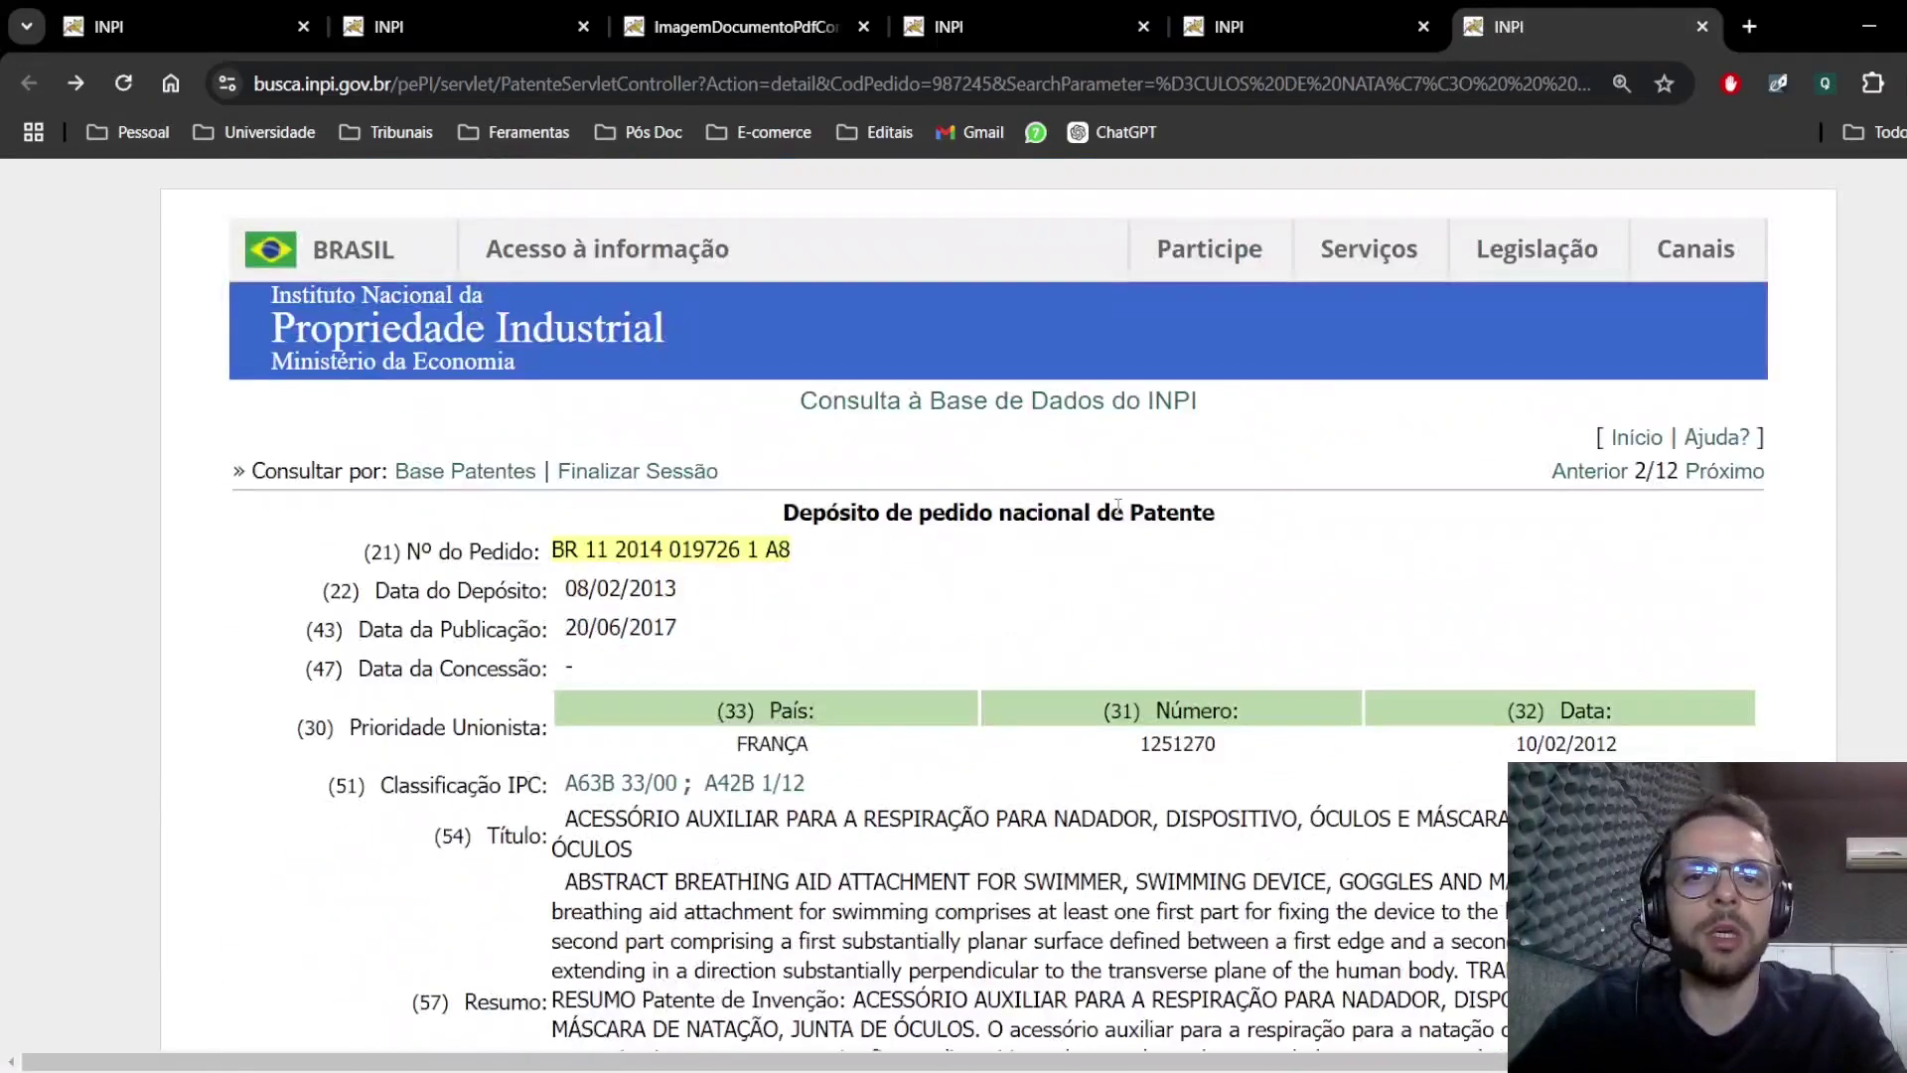
Step: Return to the "ÓCULOS DE NATAÇÃO" search results and highlight the IPC code A63B 33/00 of the first patent
click(740, 27)
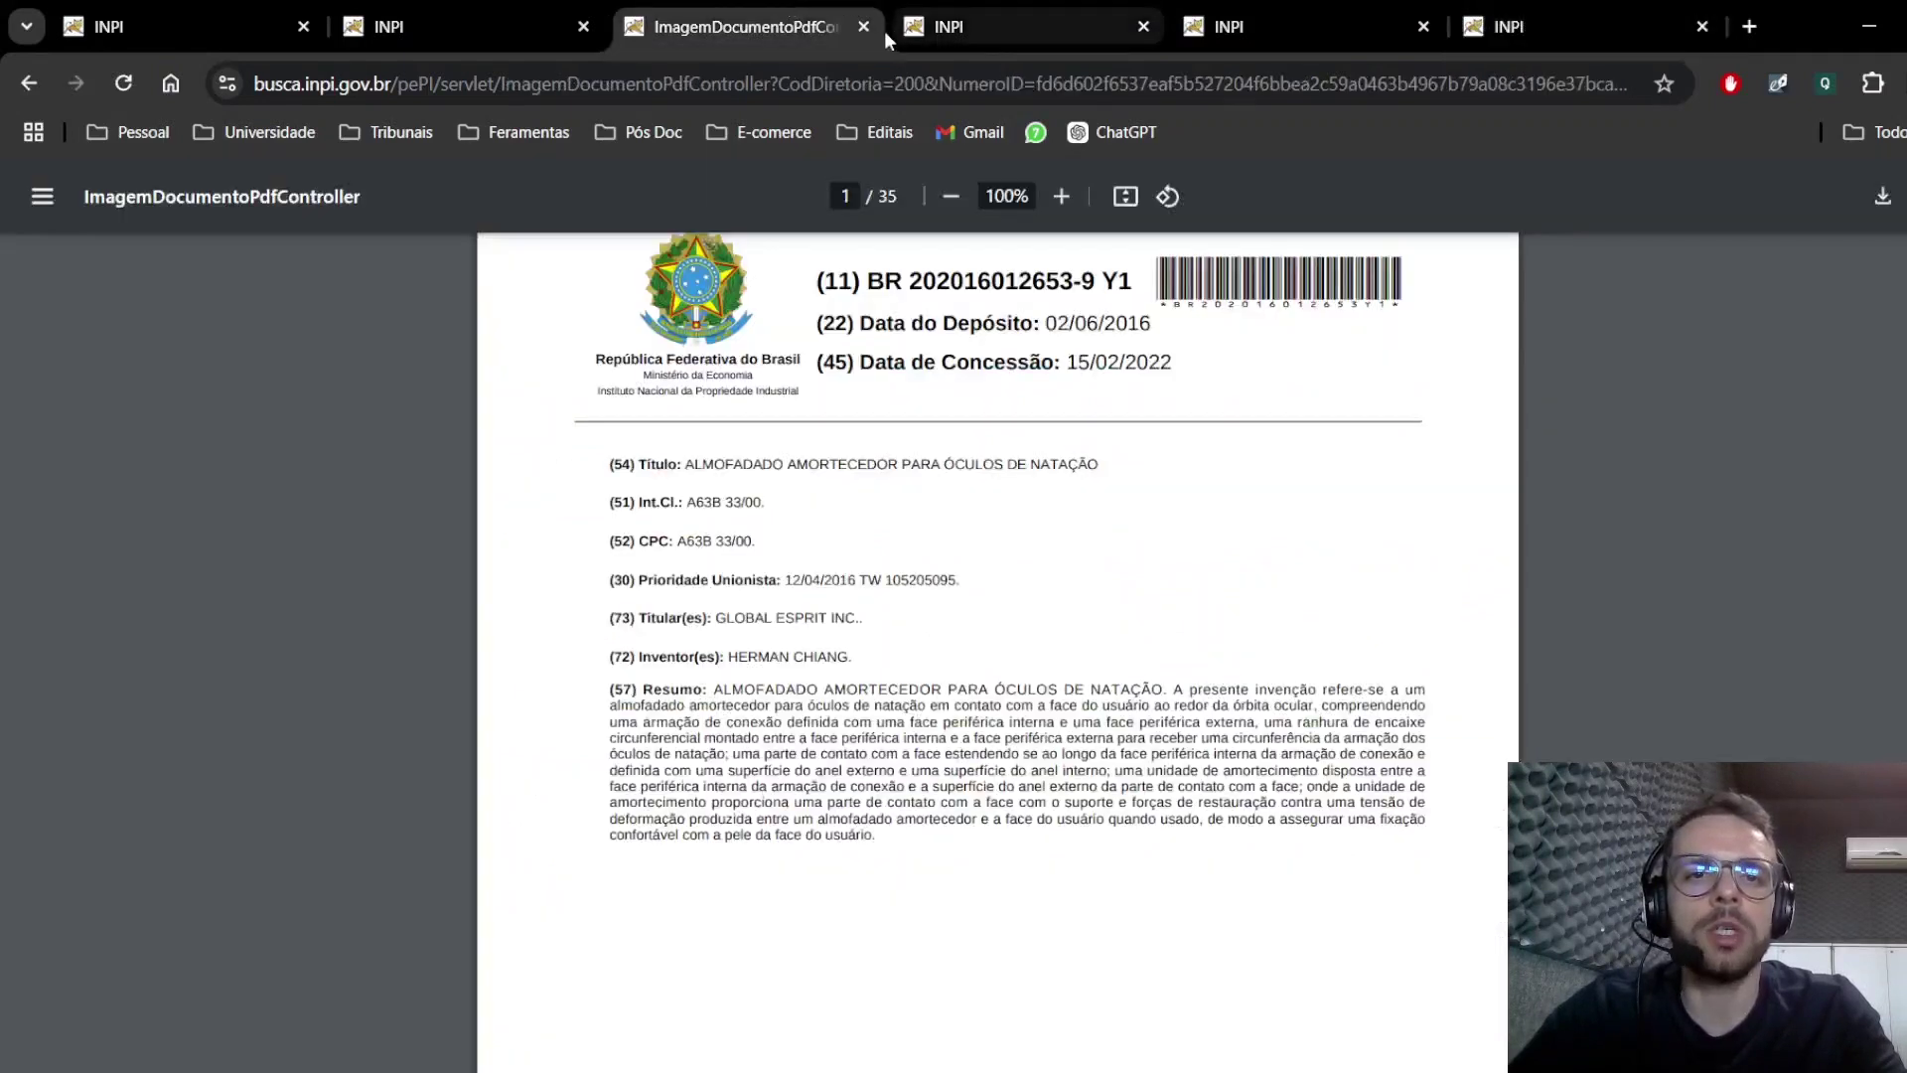
click(495, 10)
scroll(785, 498, down, 3)
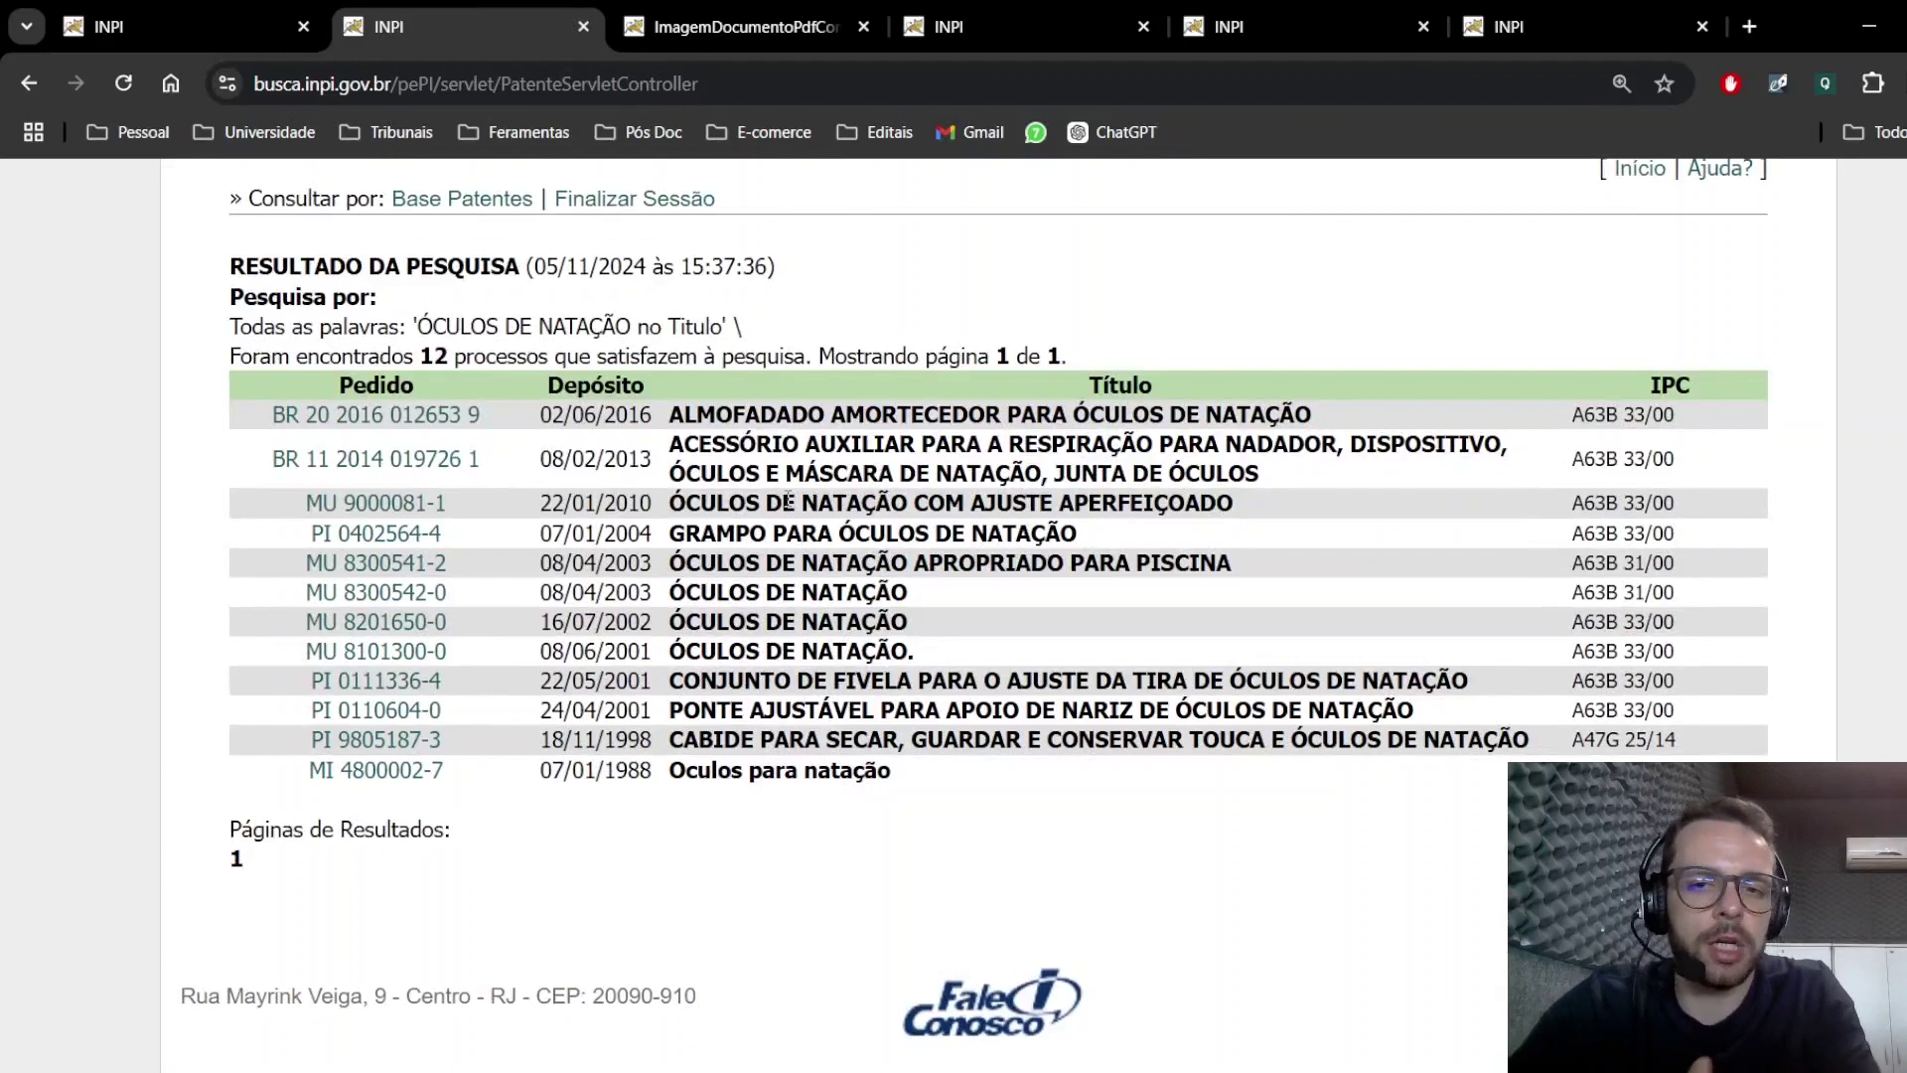
drag(1570, 415, 1677, 418)
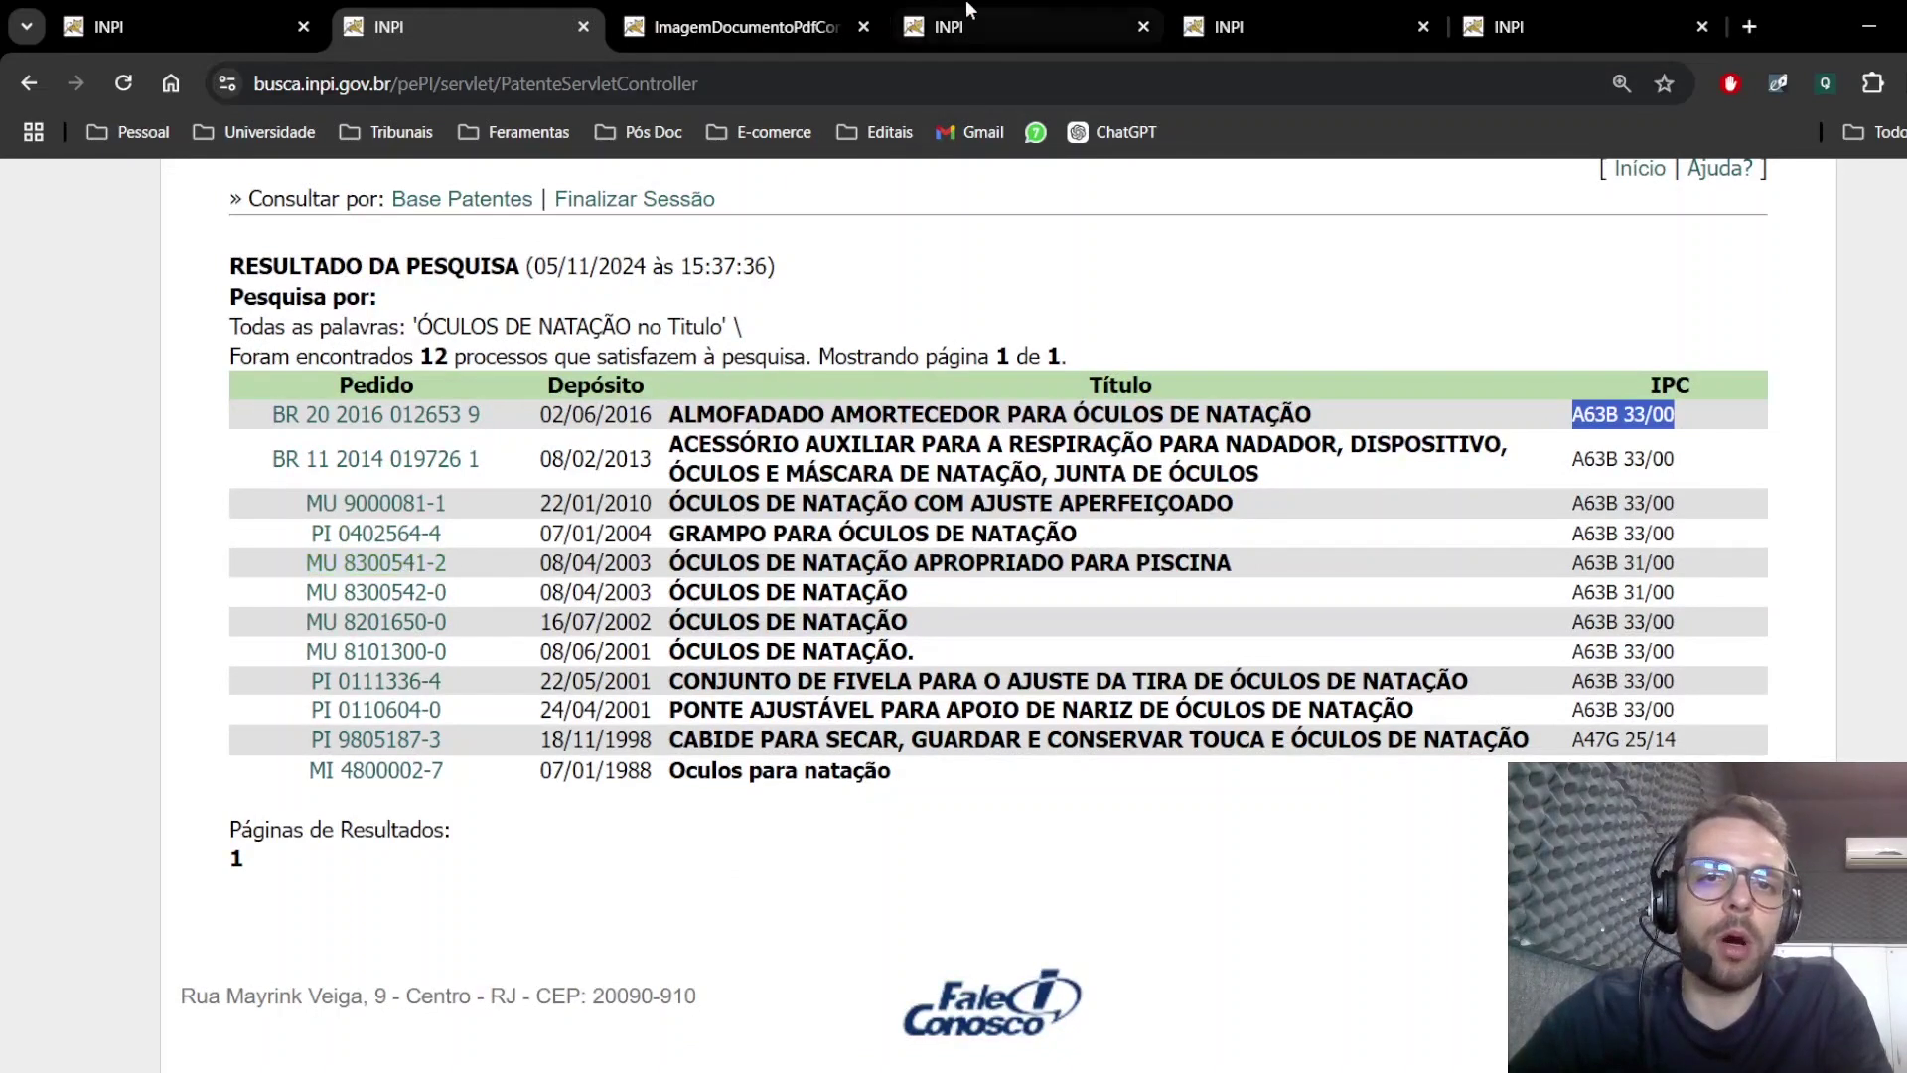
Step: Skim the opening pages of the goggle-cushion patent document and return to the "ÓCULOS DE NATAÇÃO" search results in full screen
click(875, 9)
scroll(1212, 698, down, 10)
scroll(1212, 699, down, 9)
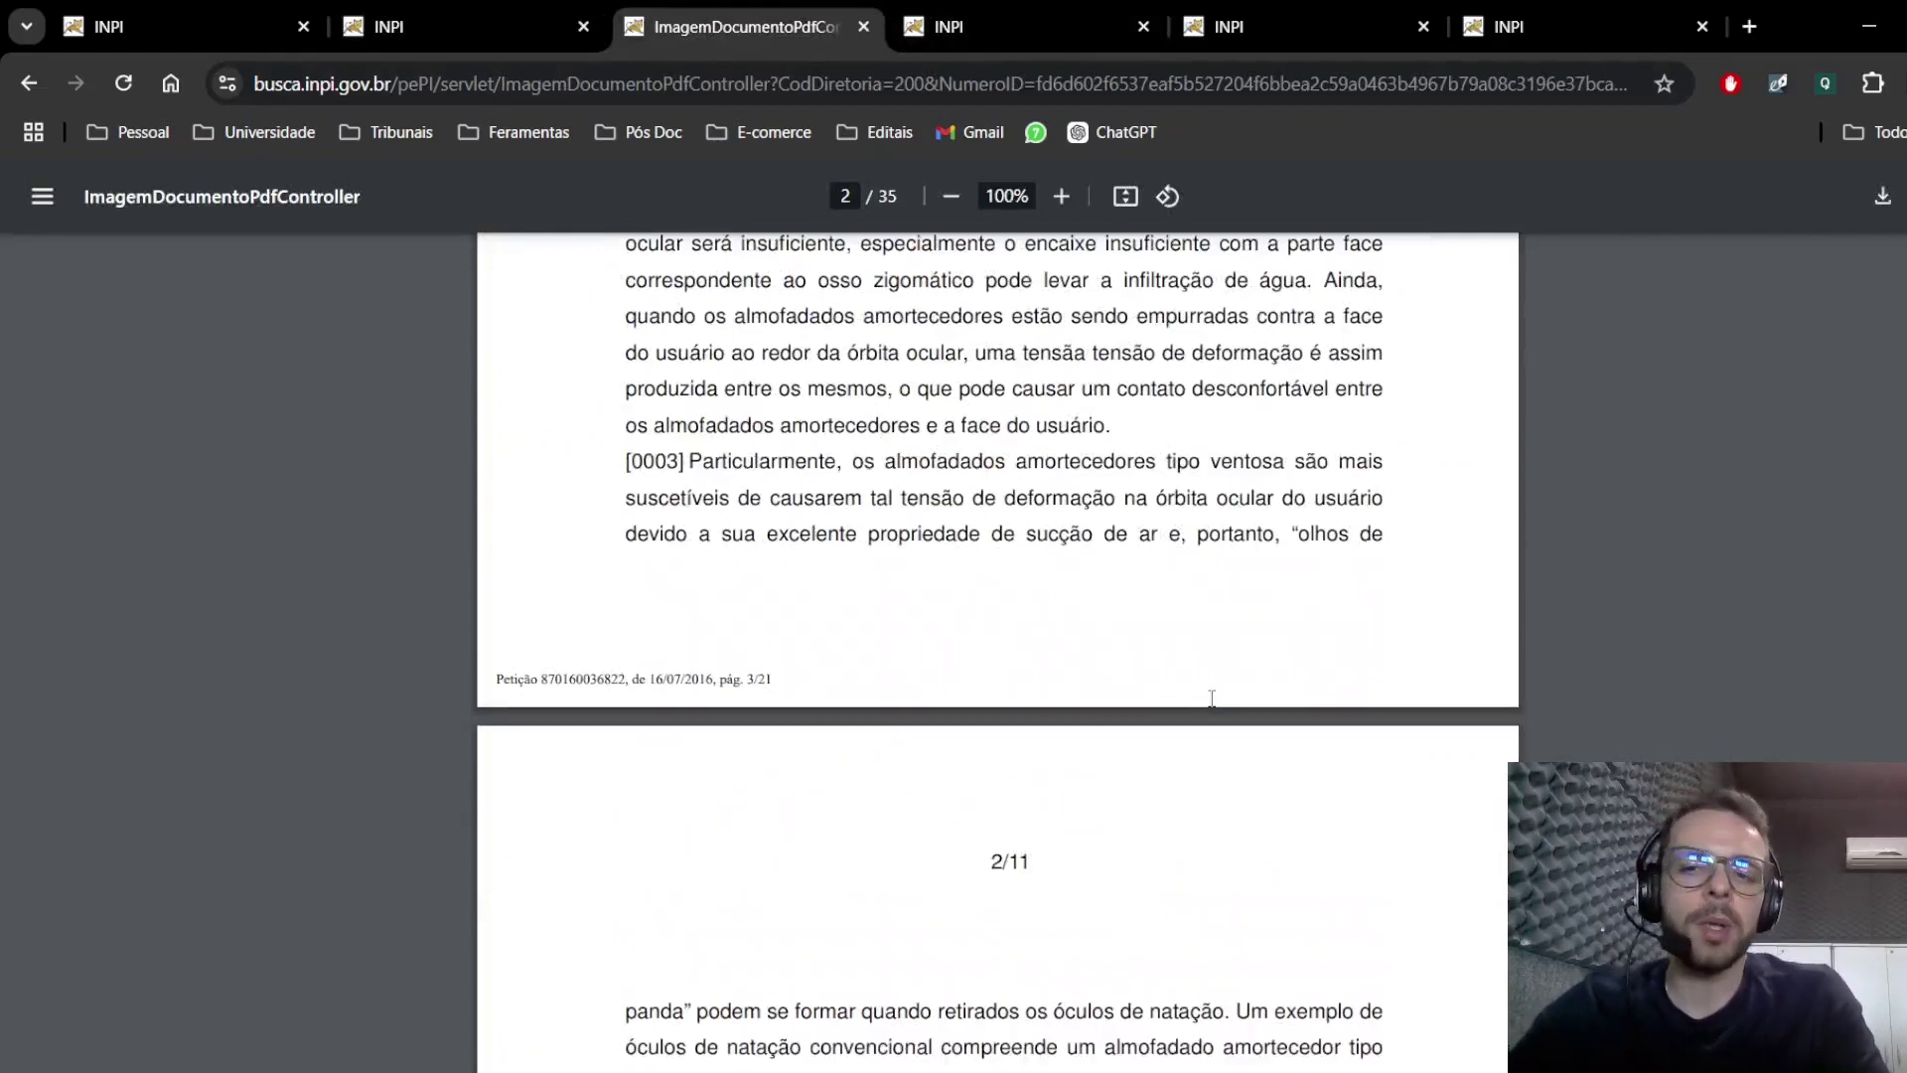
click(532, 14)
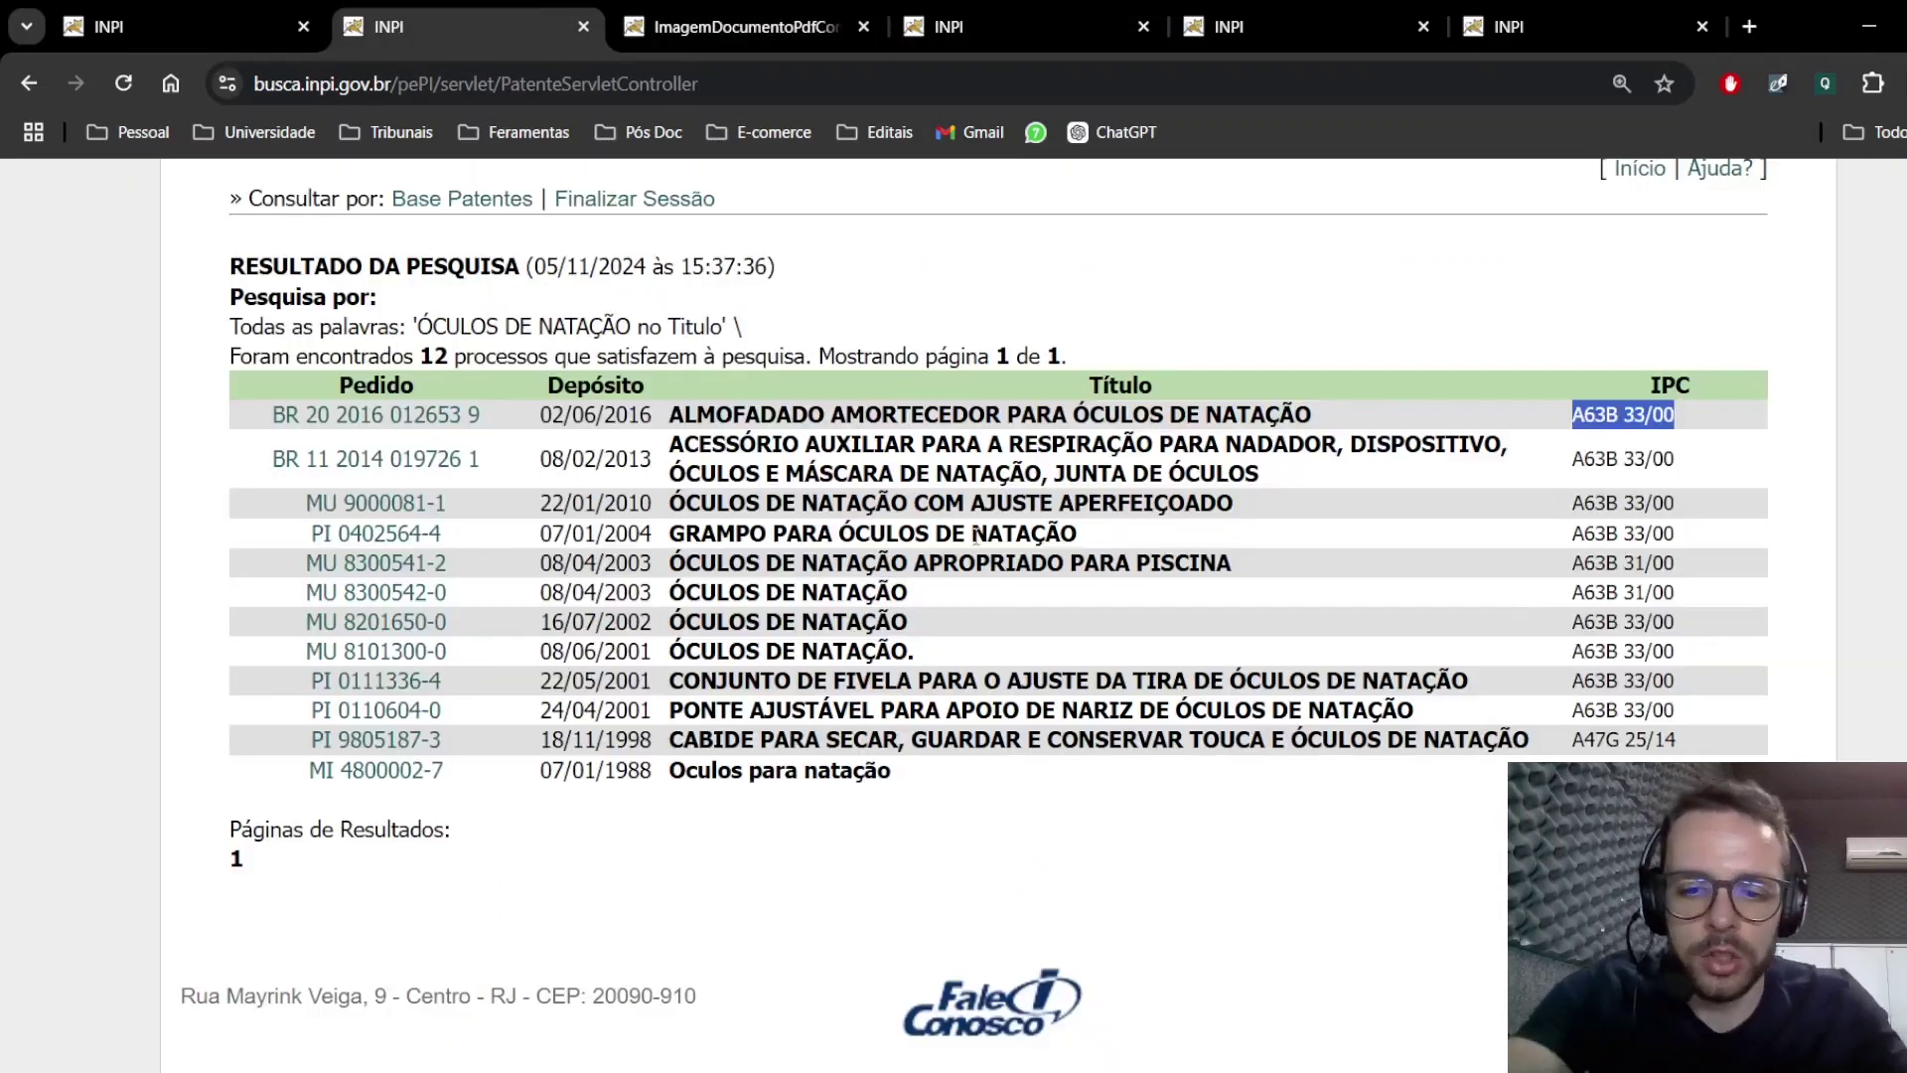
key(F11)
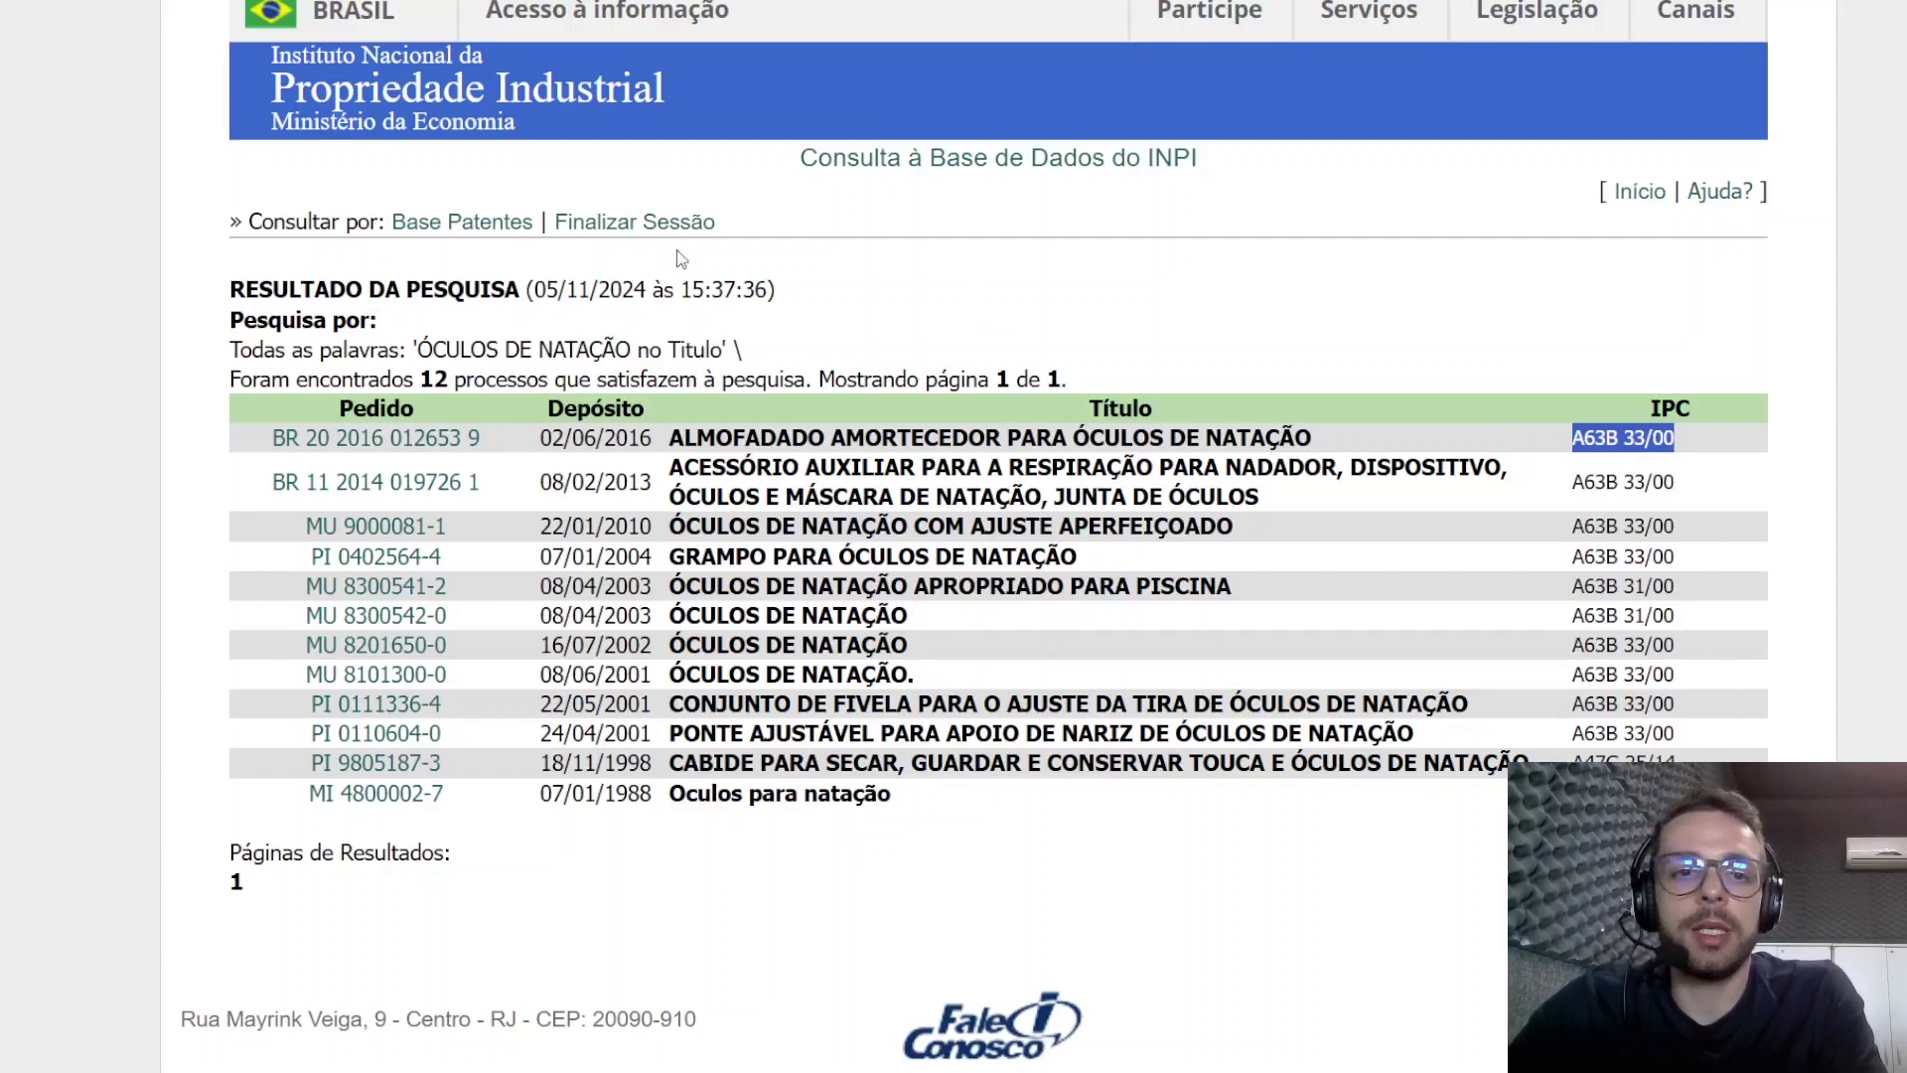
Step: Open the basic patent search form and review the word-matching options for the text search, keeping "todas as palavras"
click(469, 235)
click(462, 224)
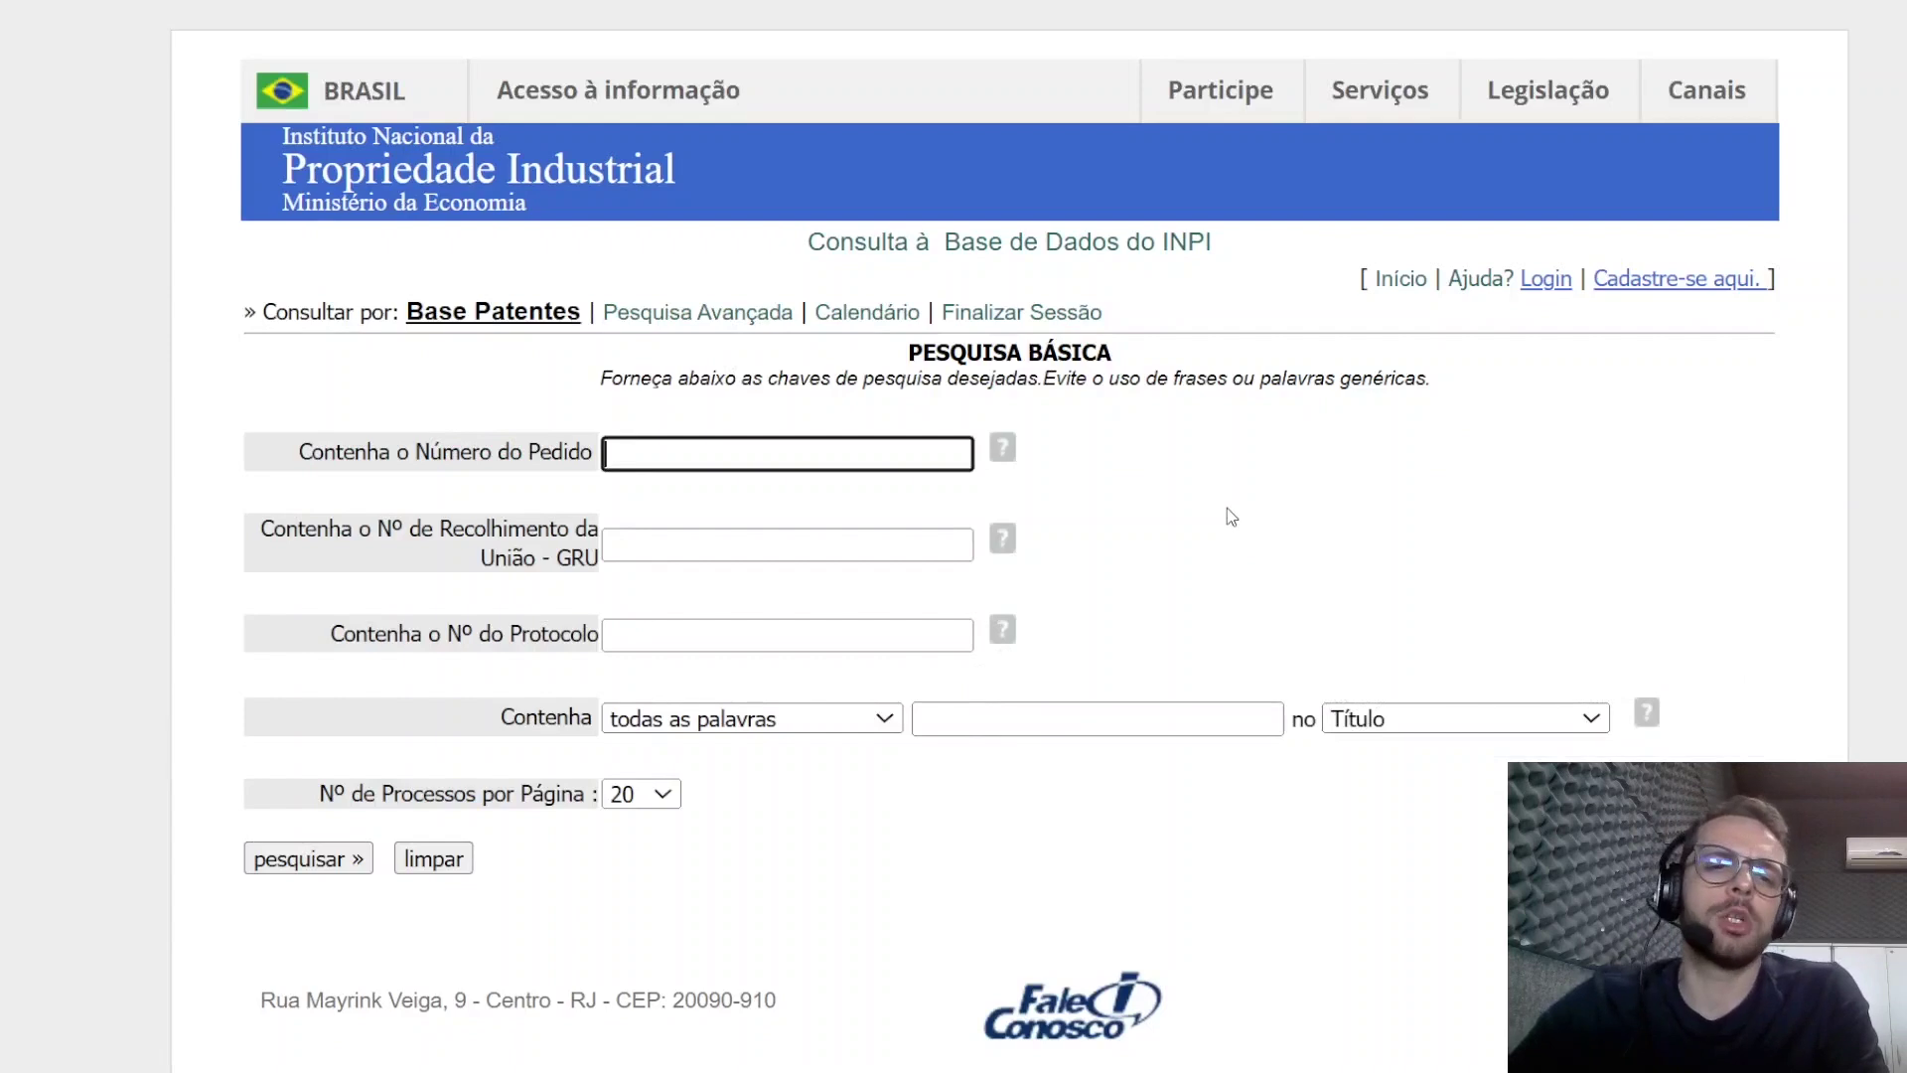
click(1099, 736)
click(856, 723)
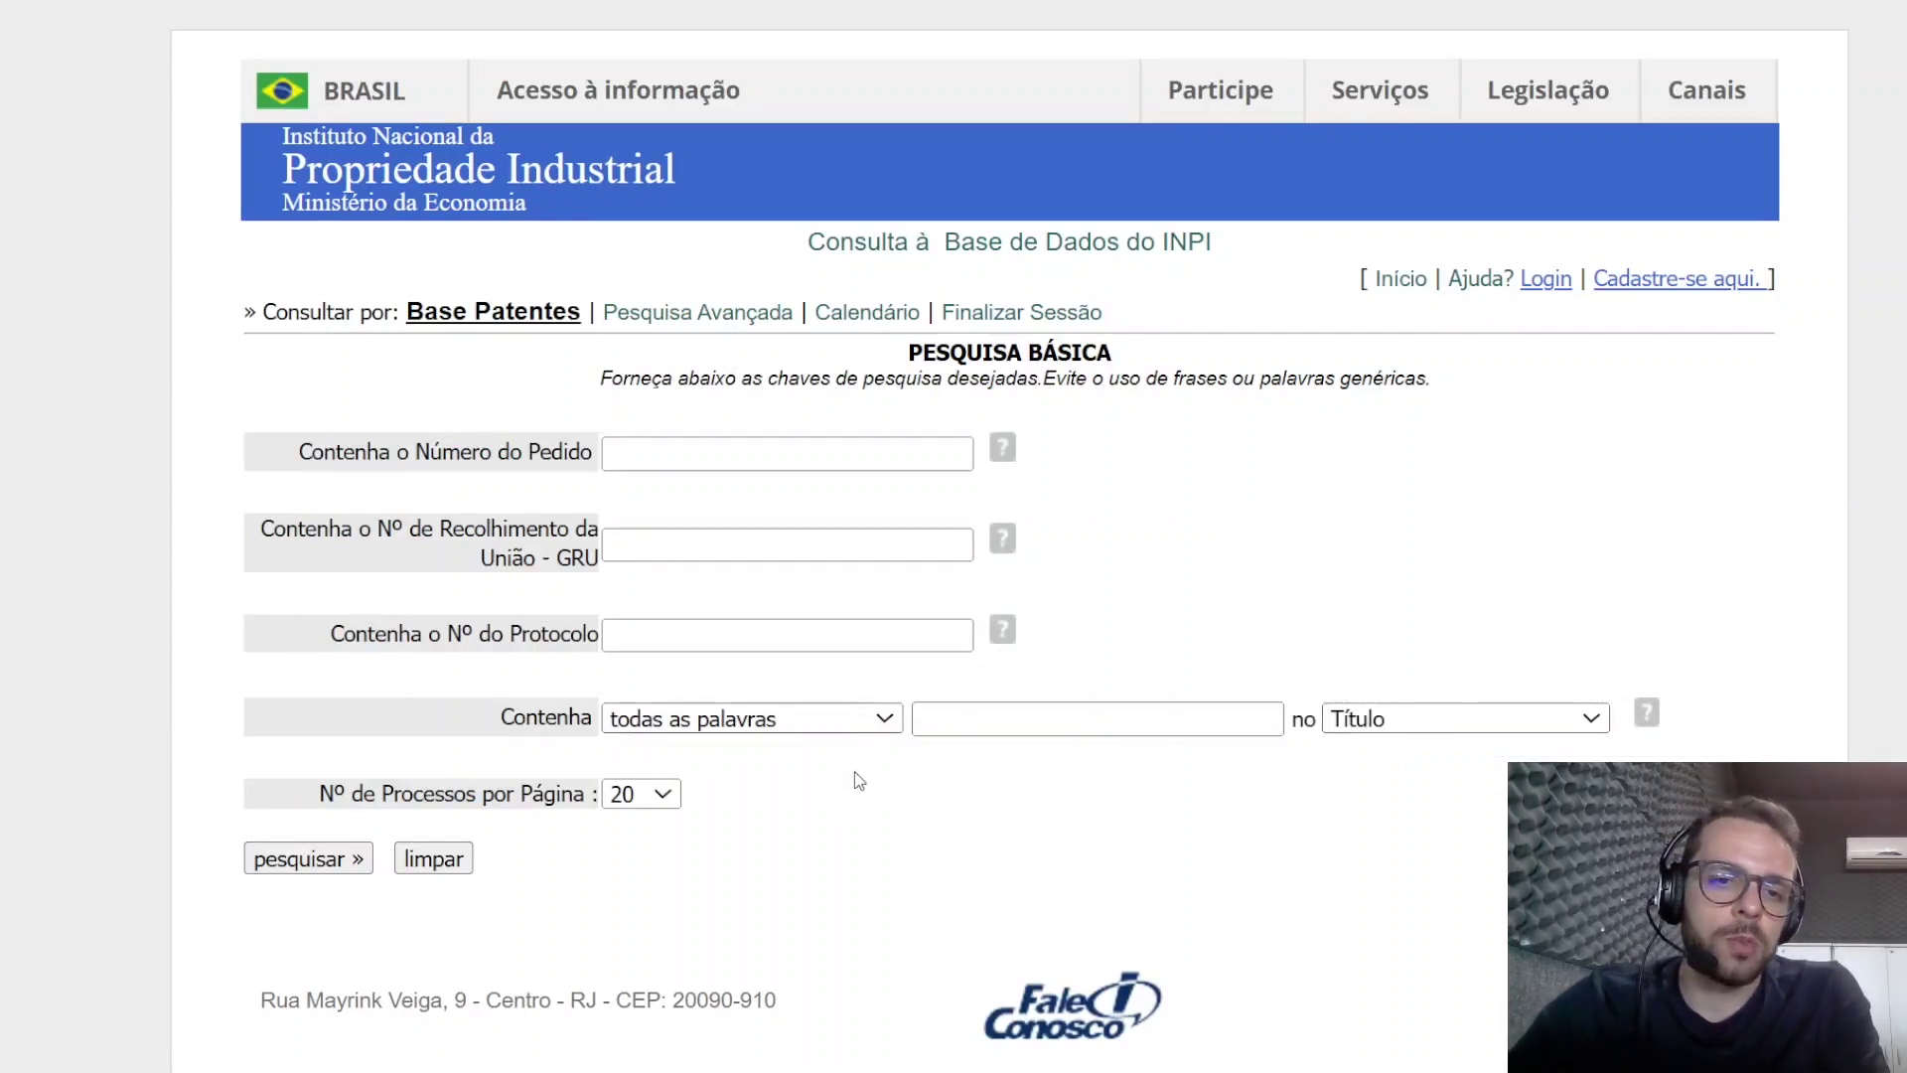
click(851, 797)
click(876, 728)
click(863, 752)
click(1040, 726)
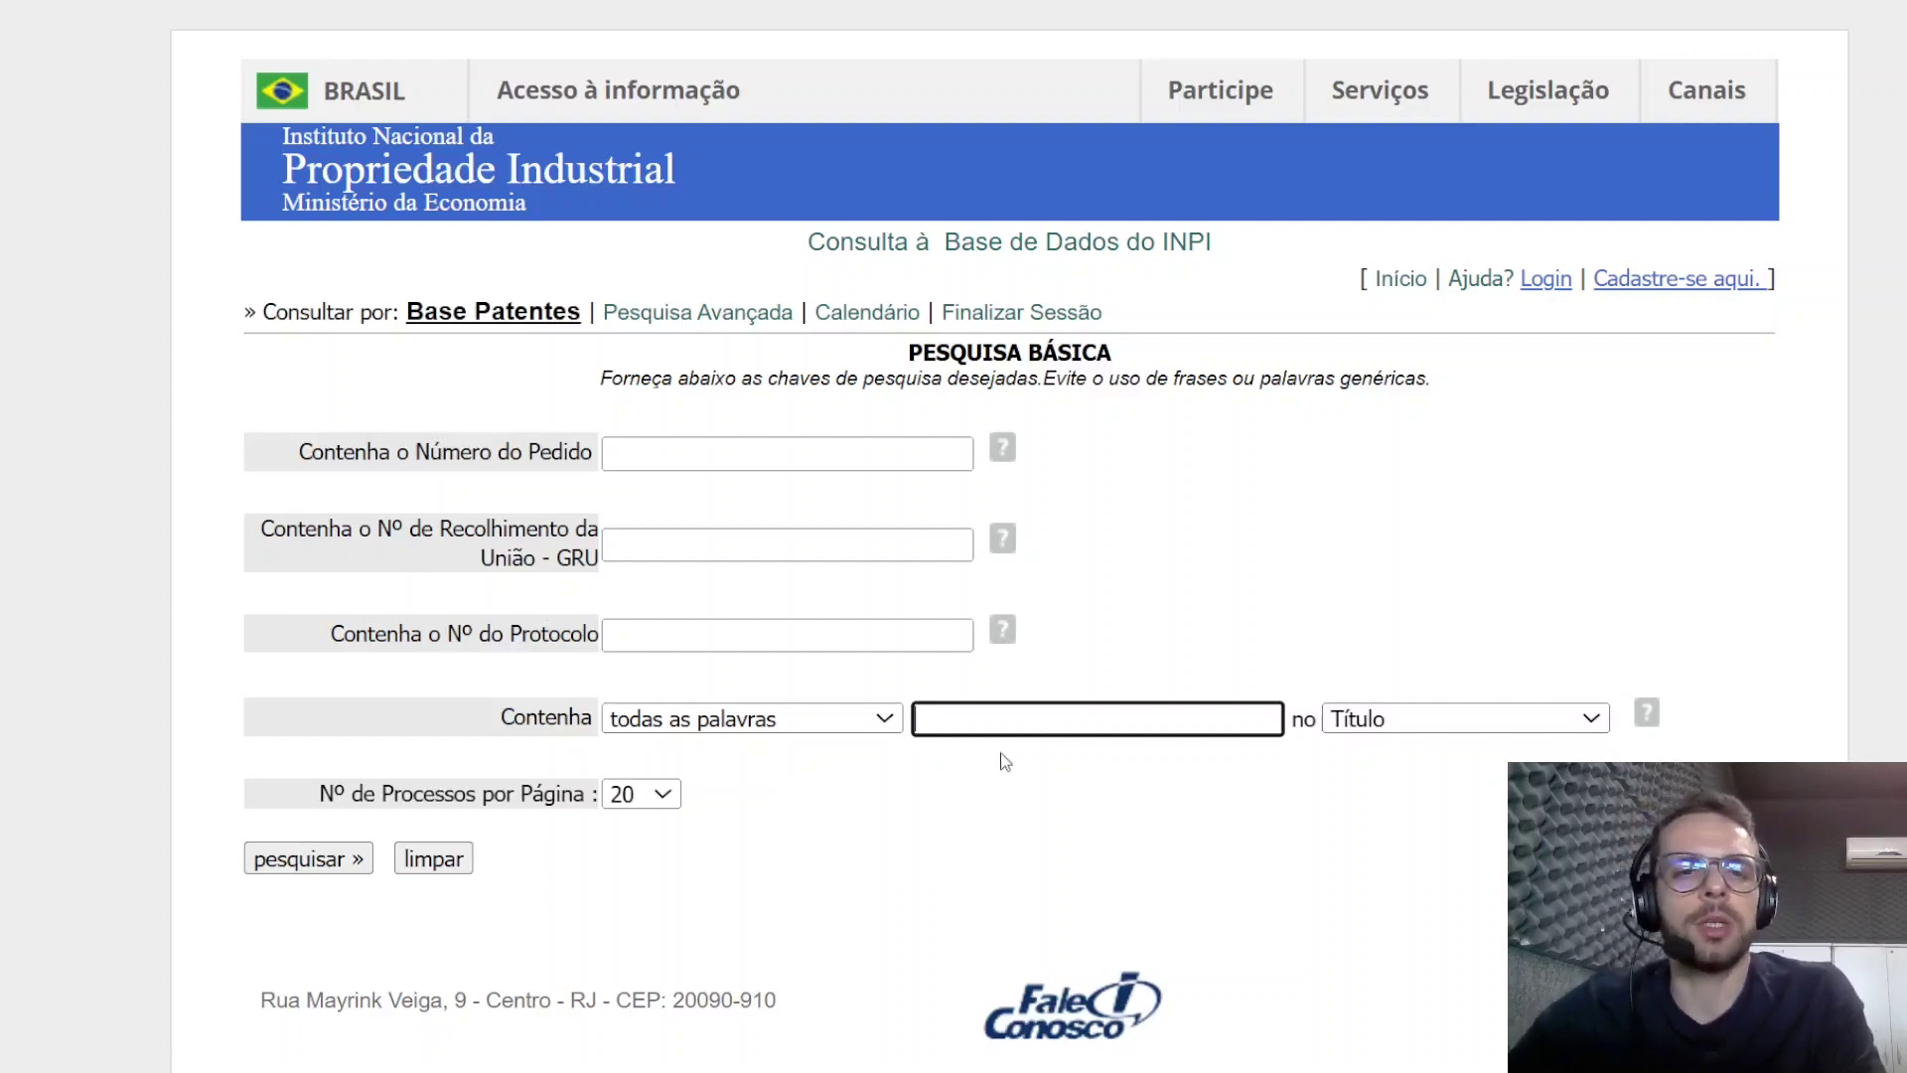
Step: Open the advanced patent search and expand the Datas and Classificação sections to review their fields, including Classificação IPC
click(750, 314)
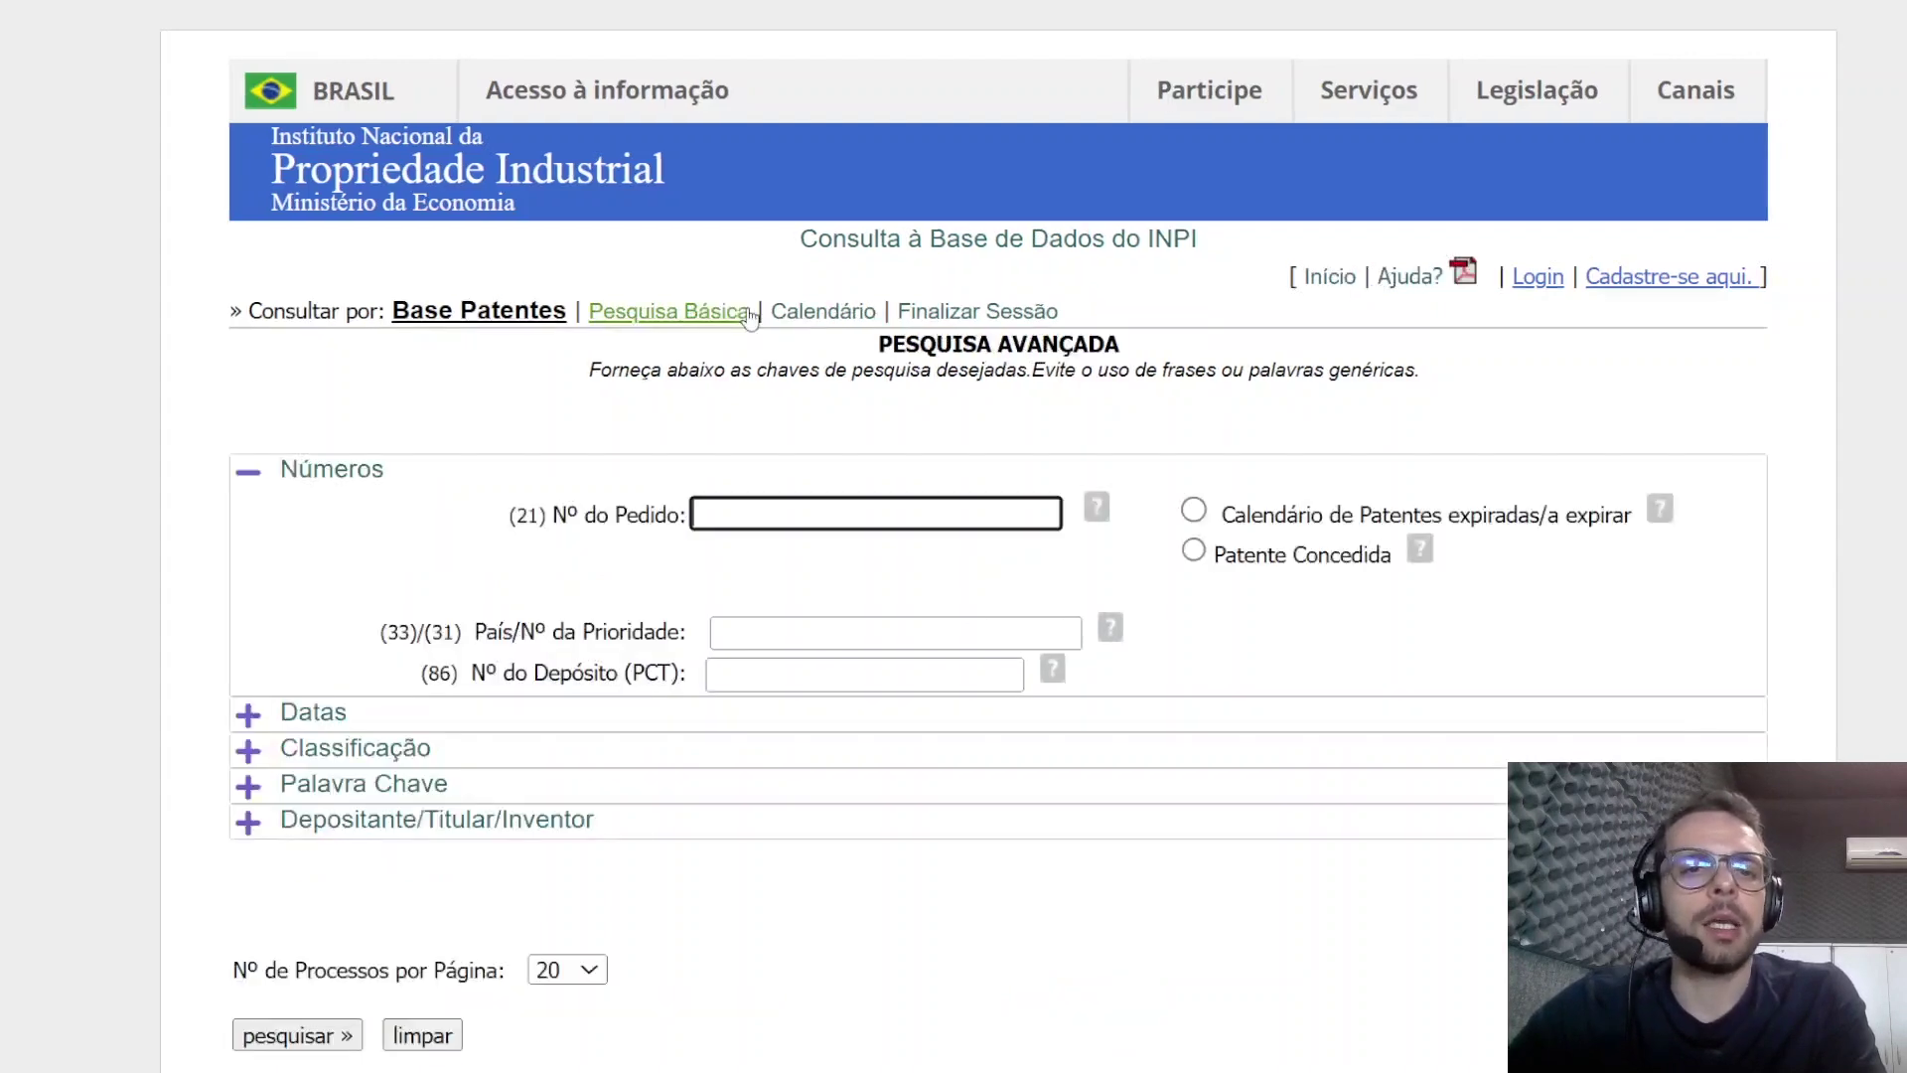
click(240, 726)
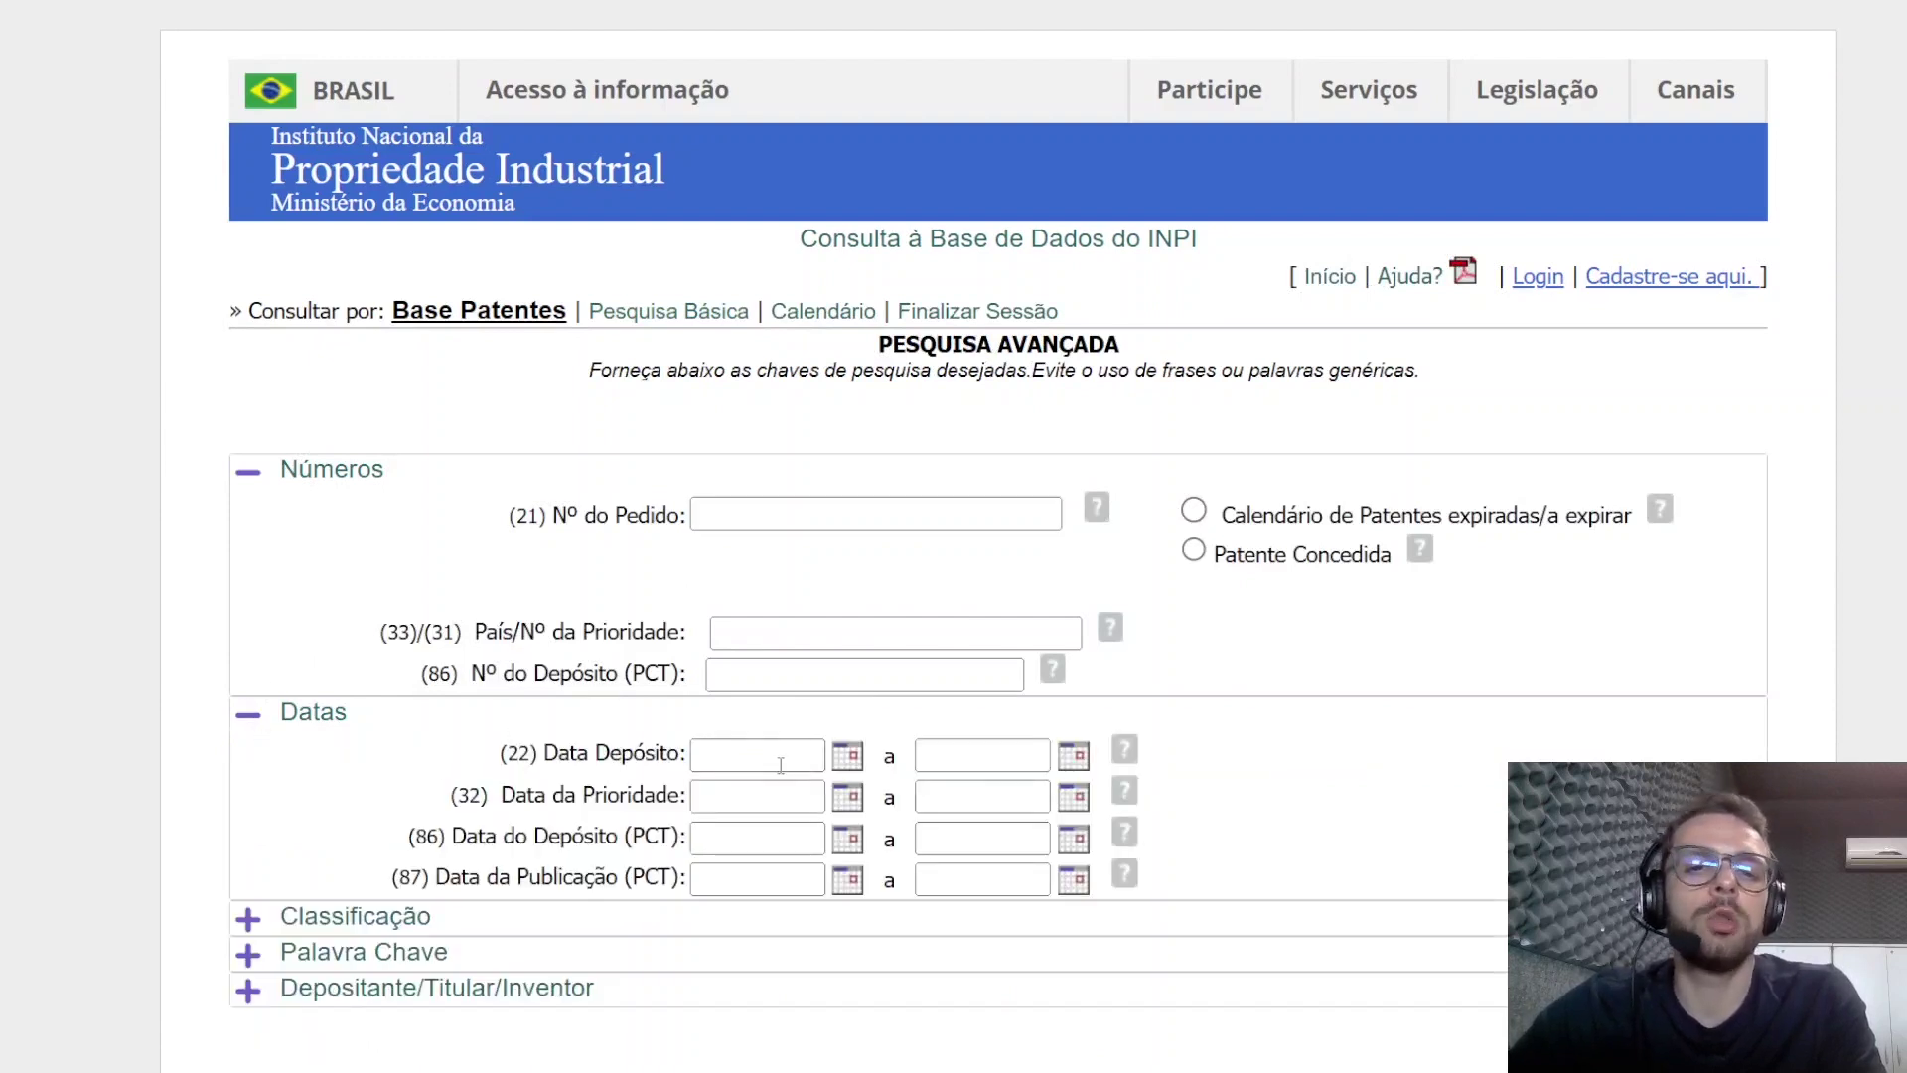
click(247, 917)
scroll(298, 894, down, 4)
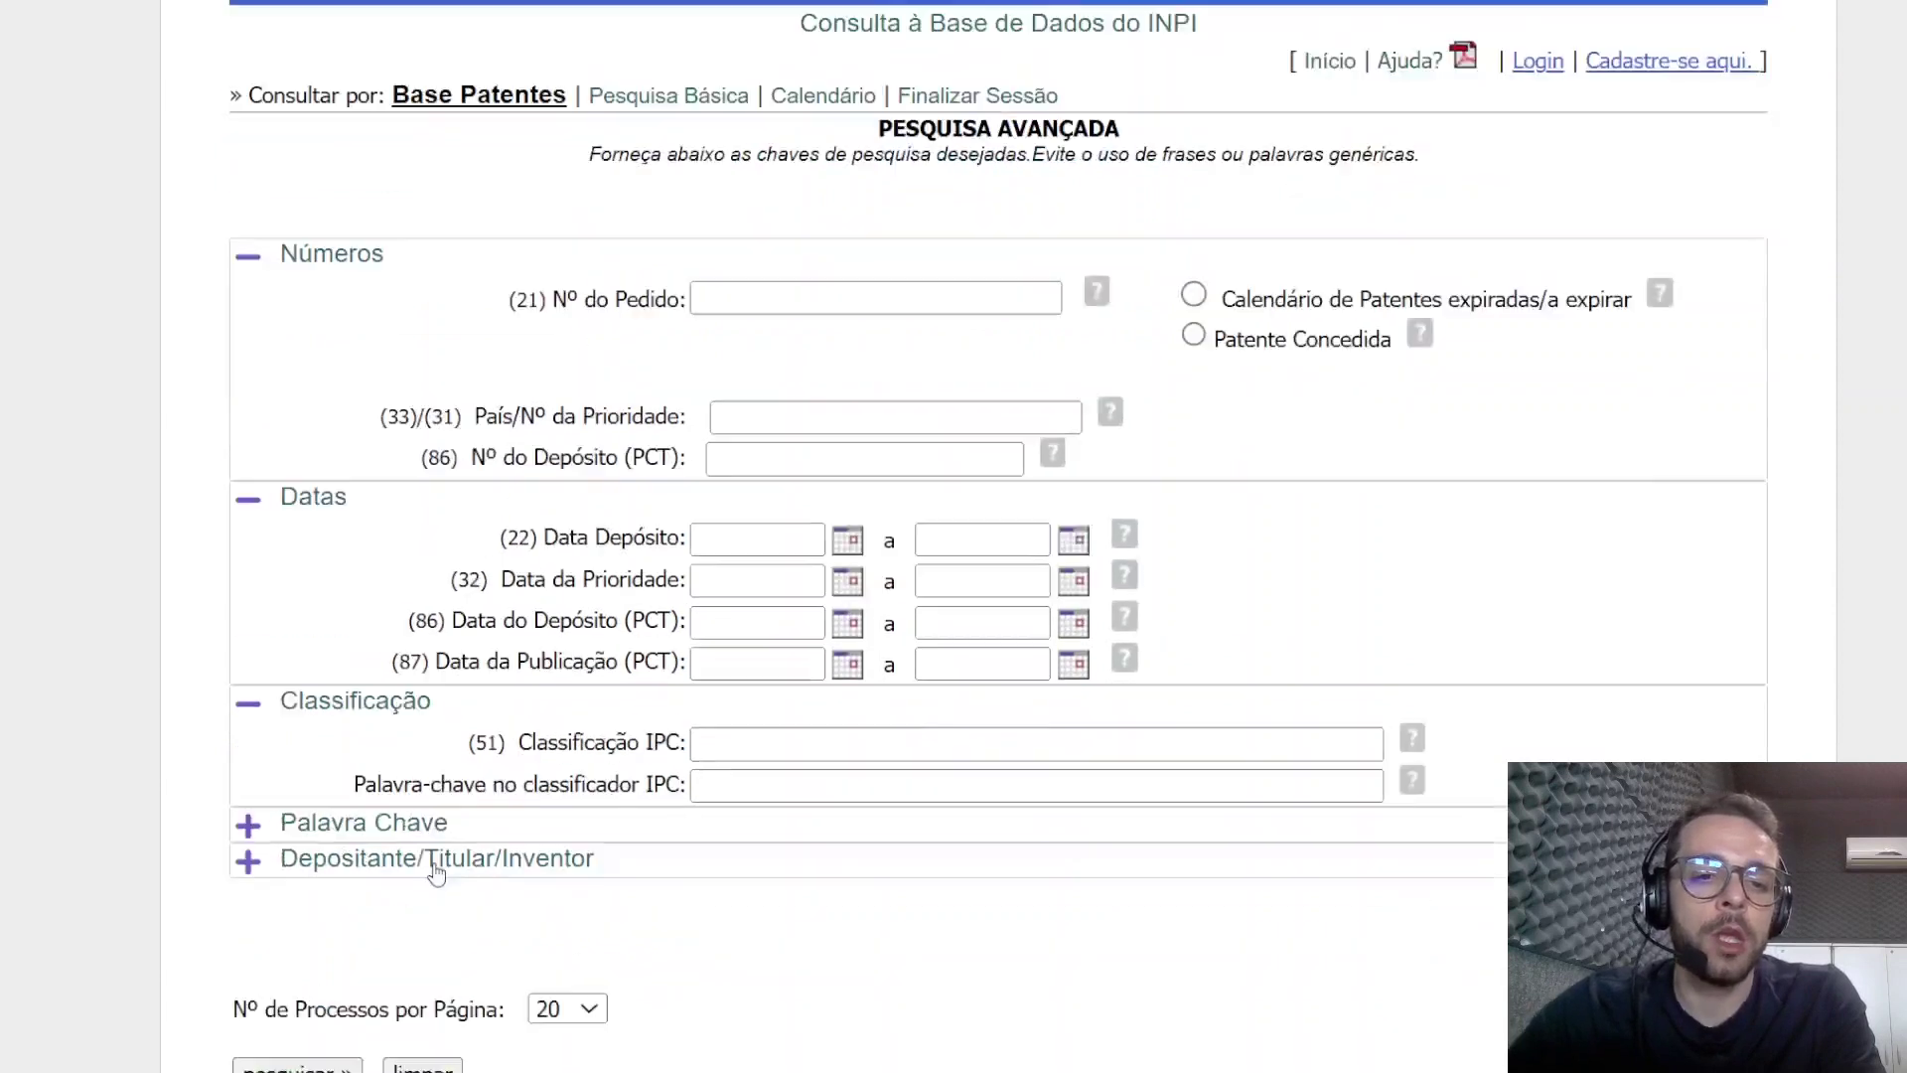
click(796, 563)
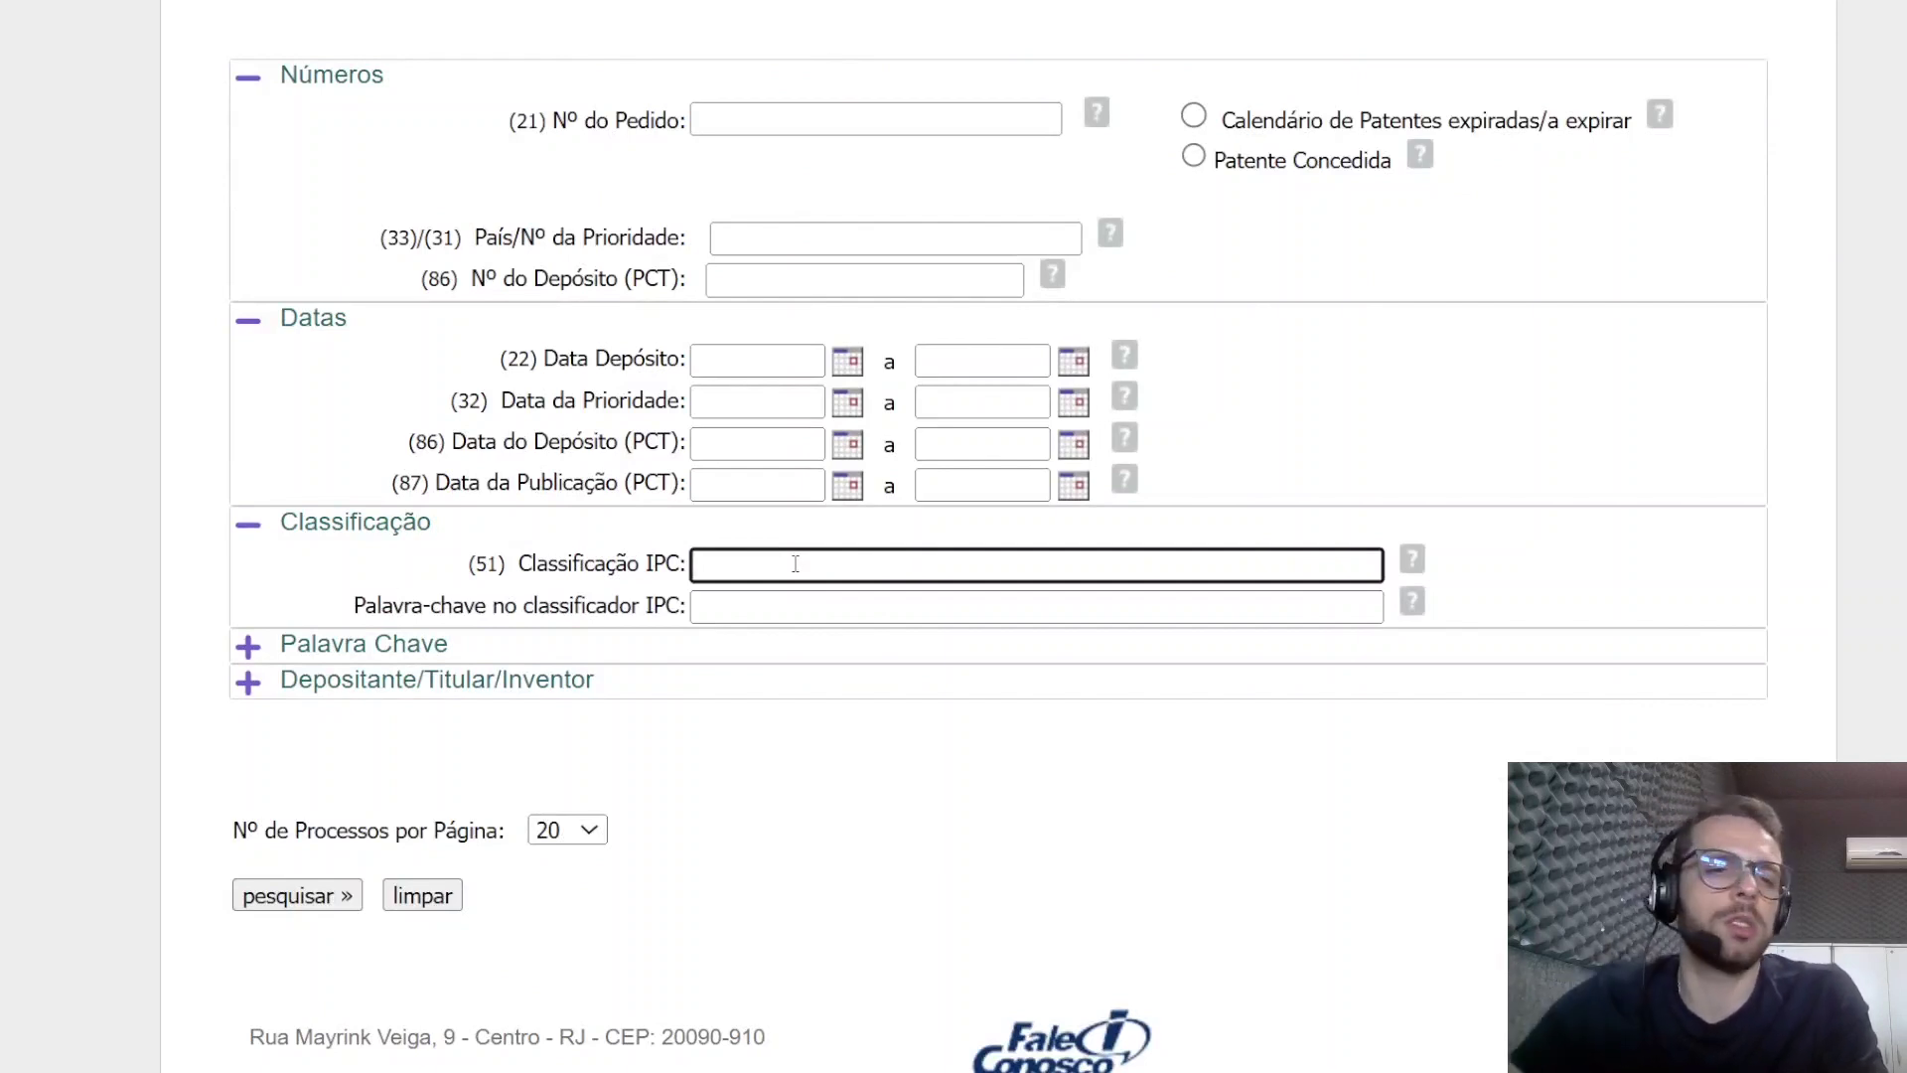
Step: Expand the Palavra Chave and Depositante/Titular/Inventor sections, set 100 processes per page, and look back over the whole form
click(267, 648)
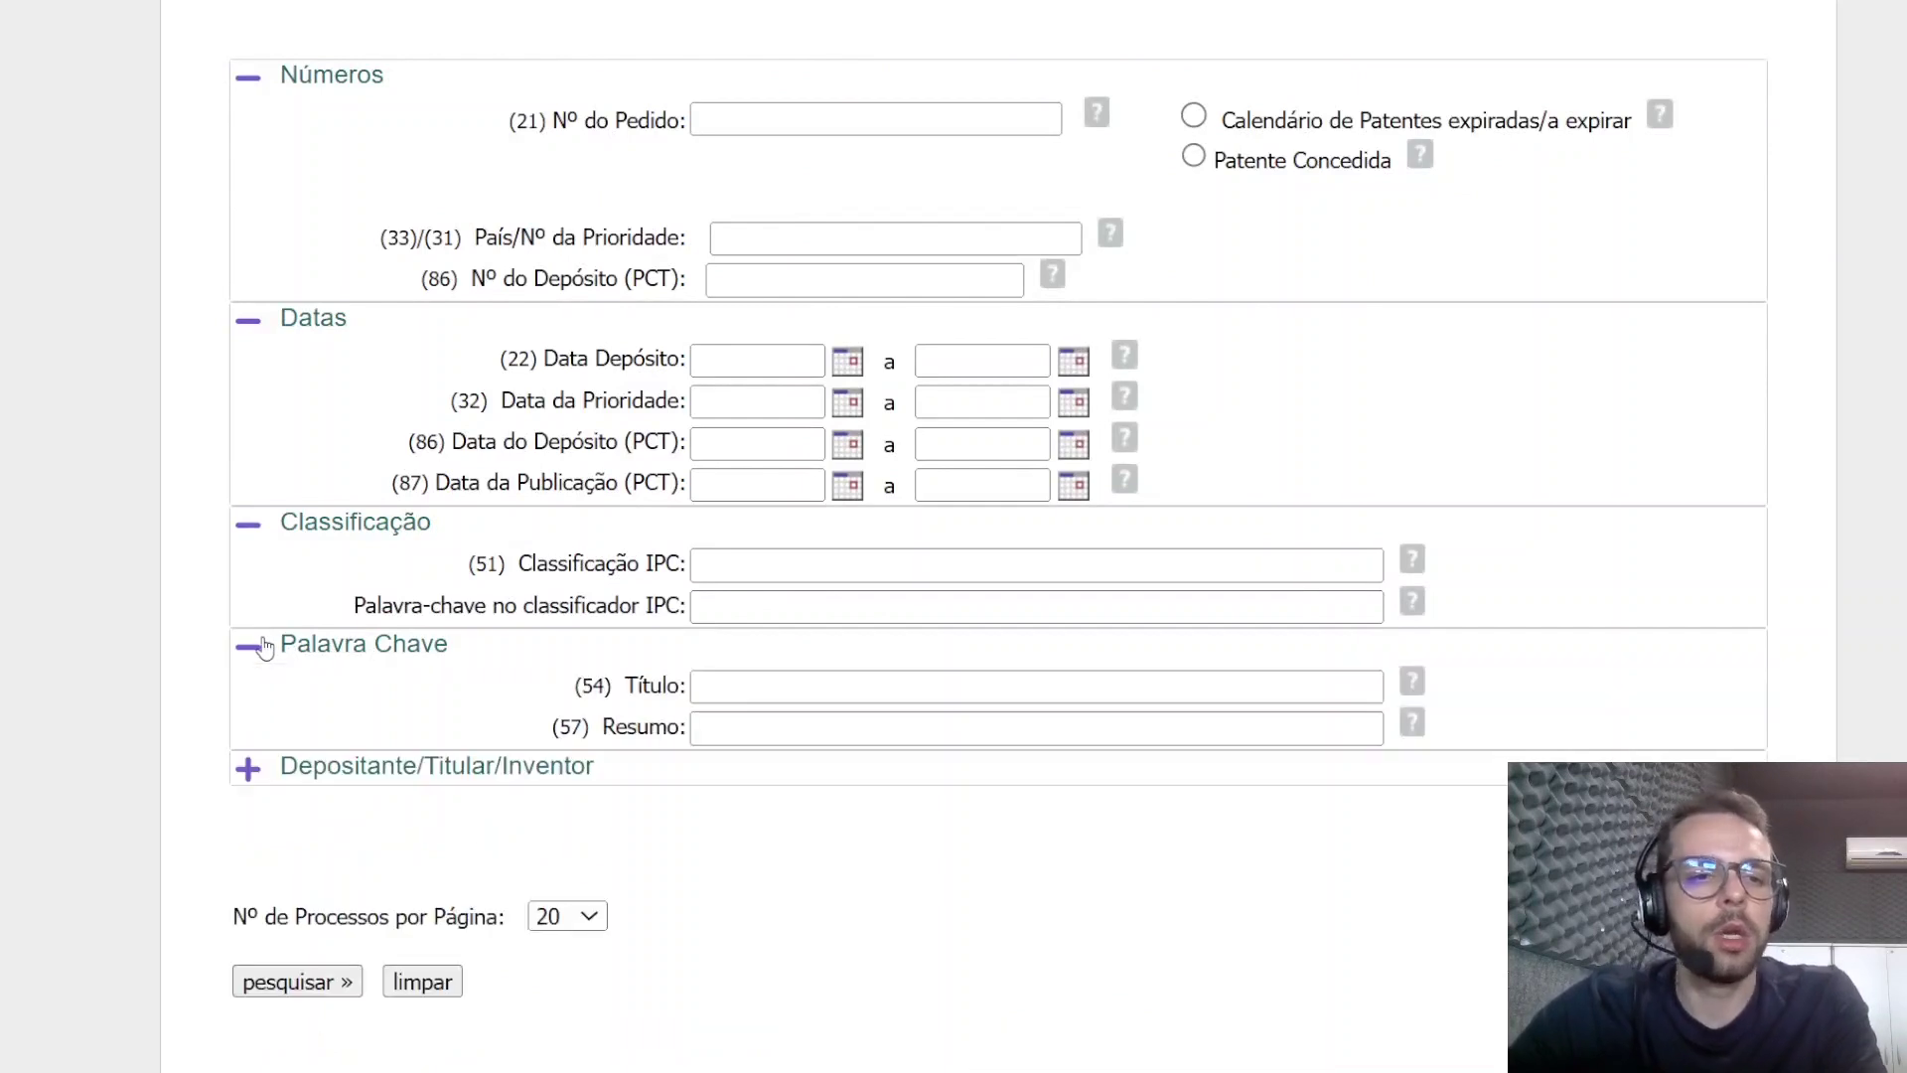
click(239, 774)
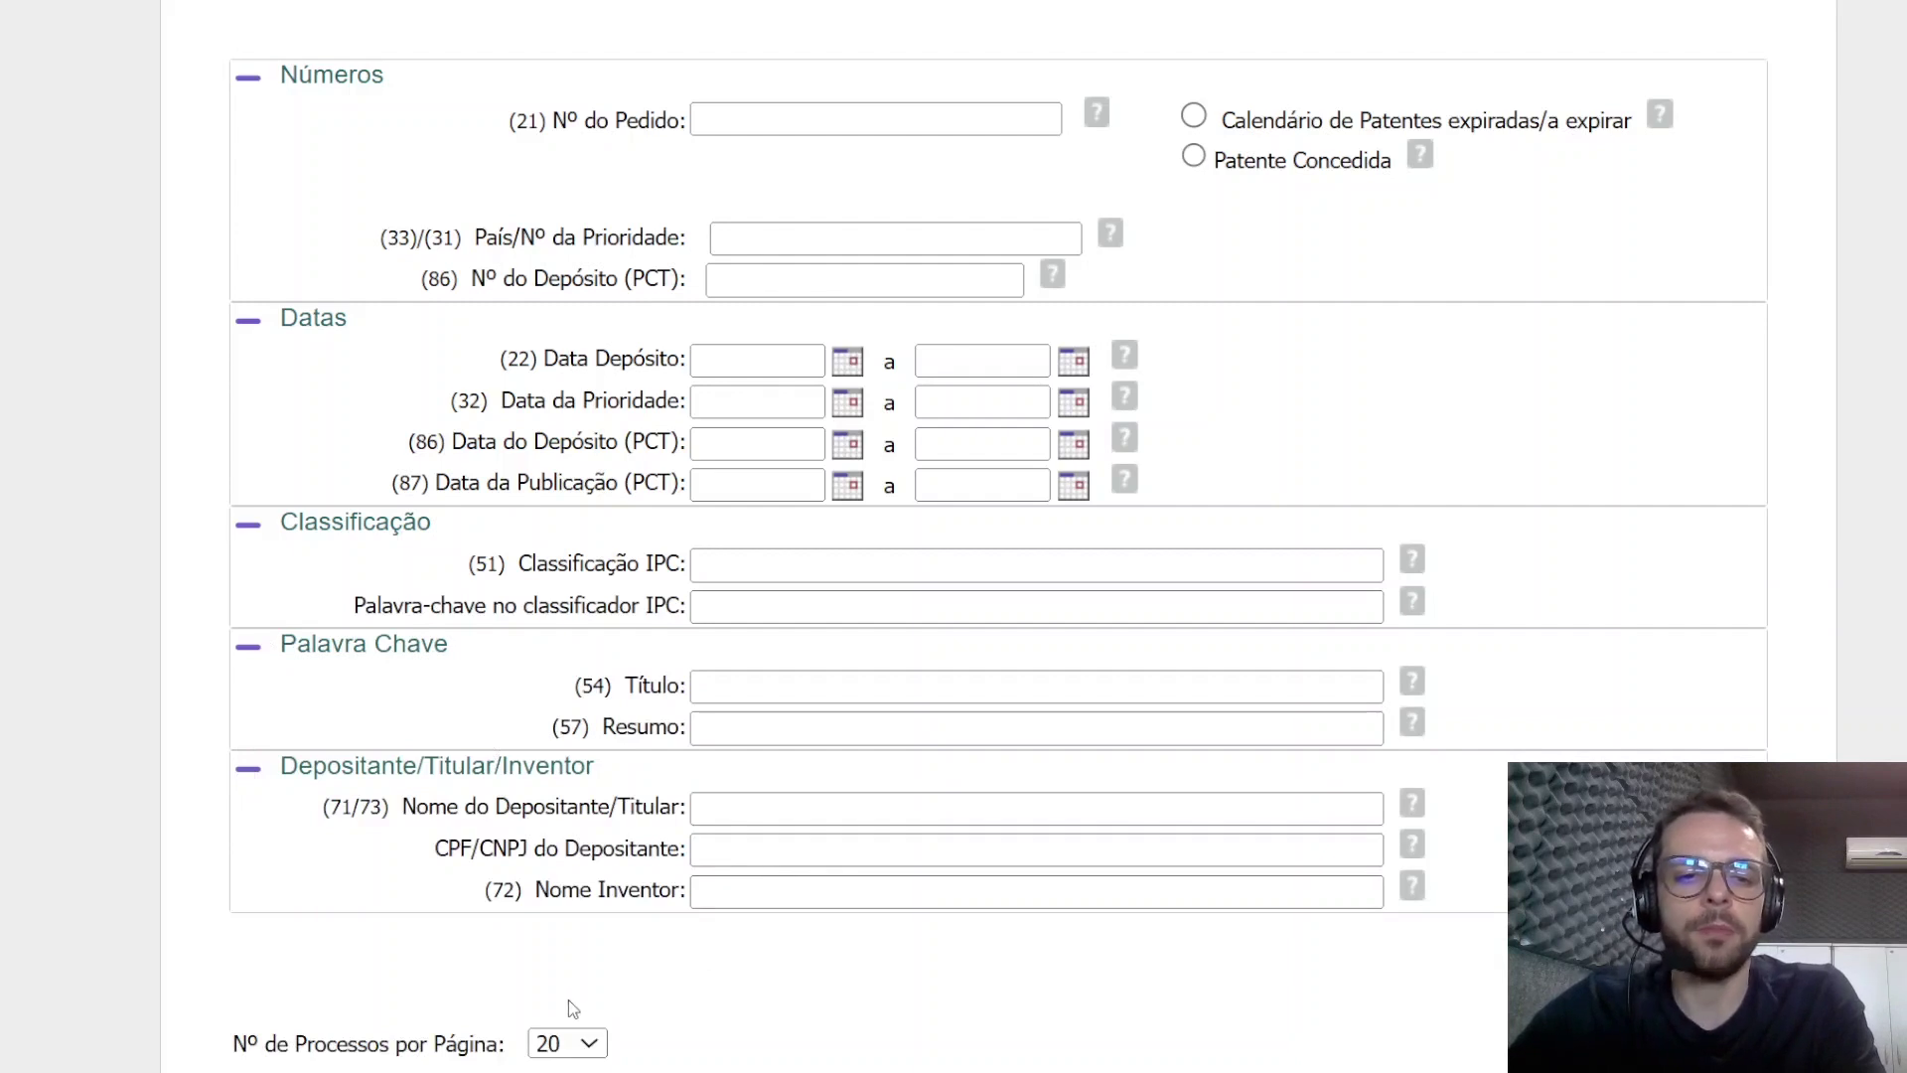
scroll(586, 944, down, 2)
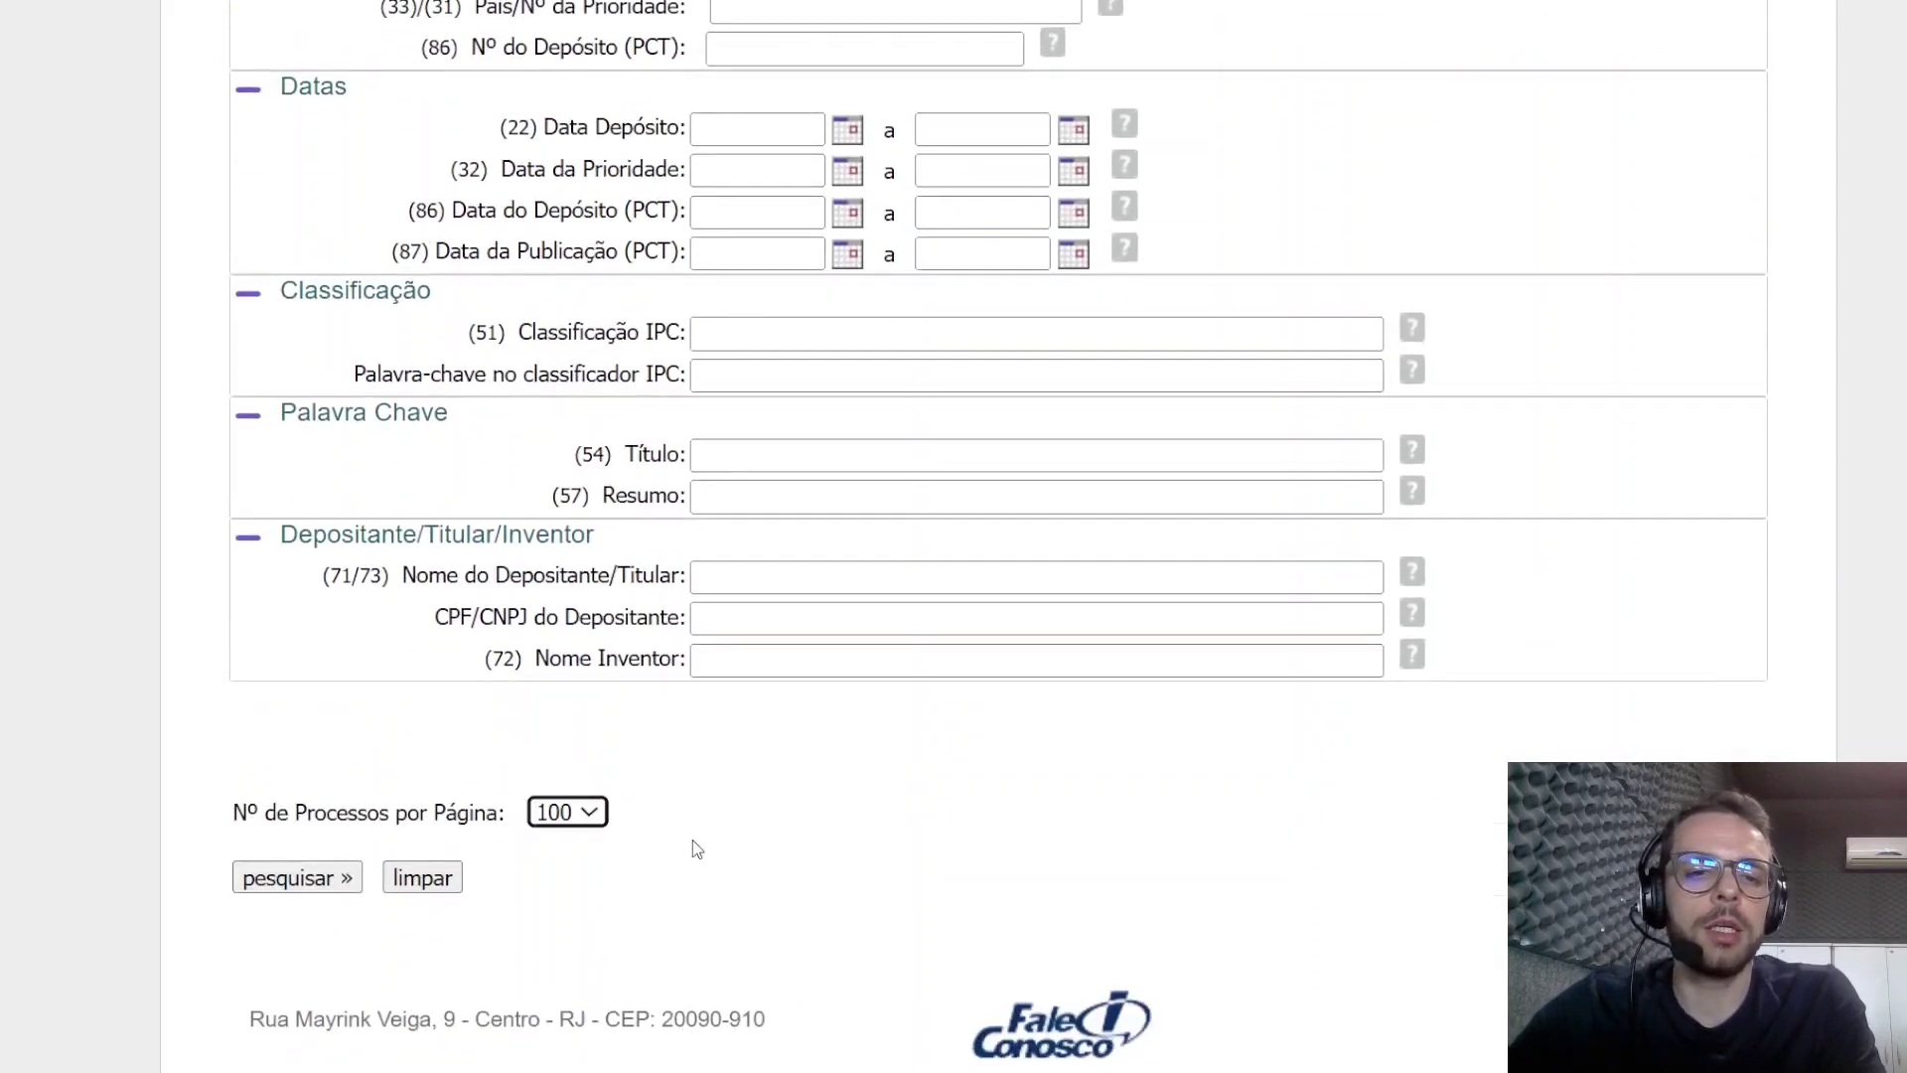
scroll(693, 838, up, 5)
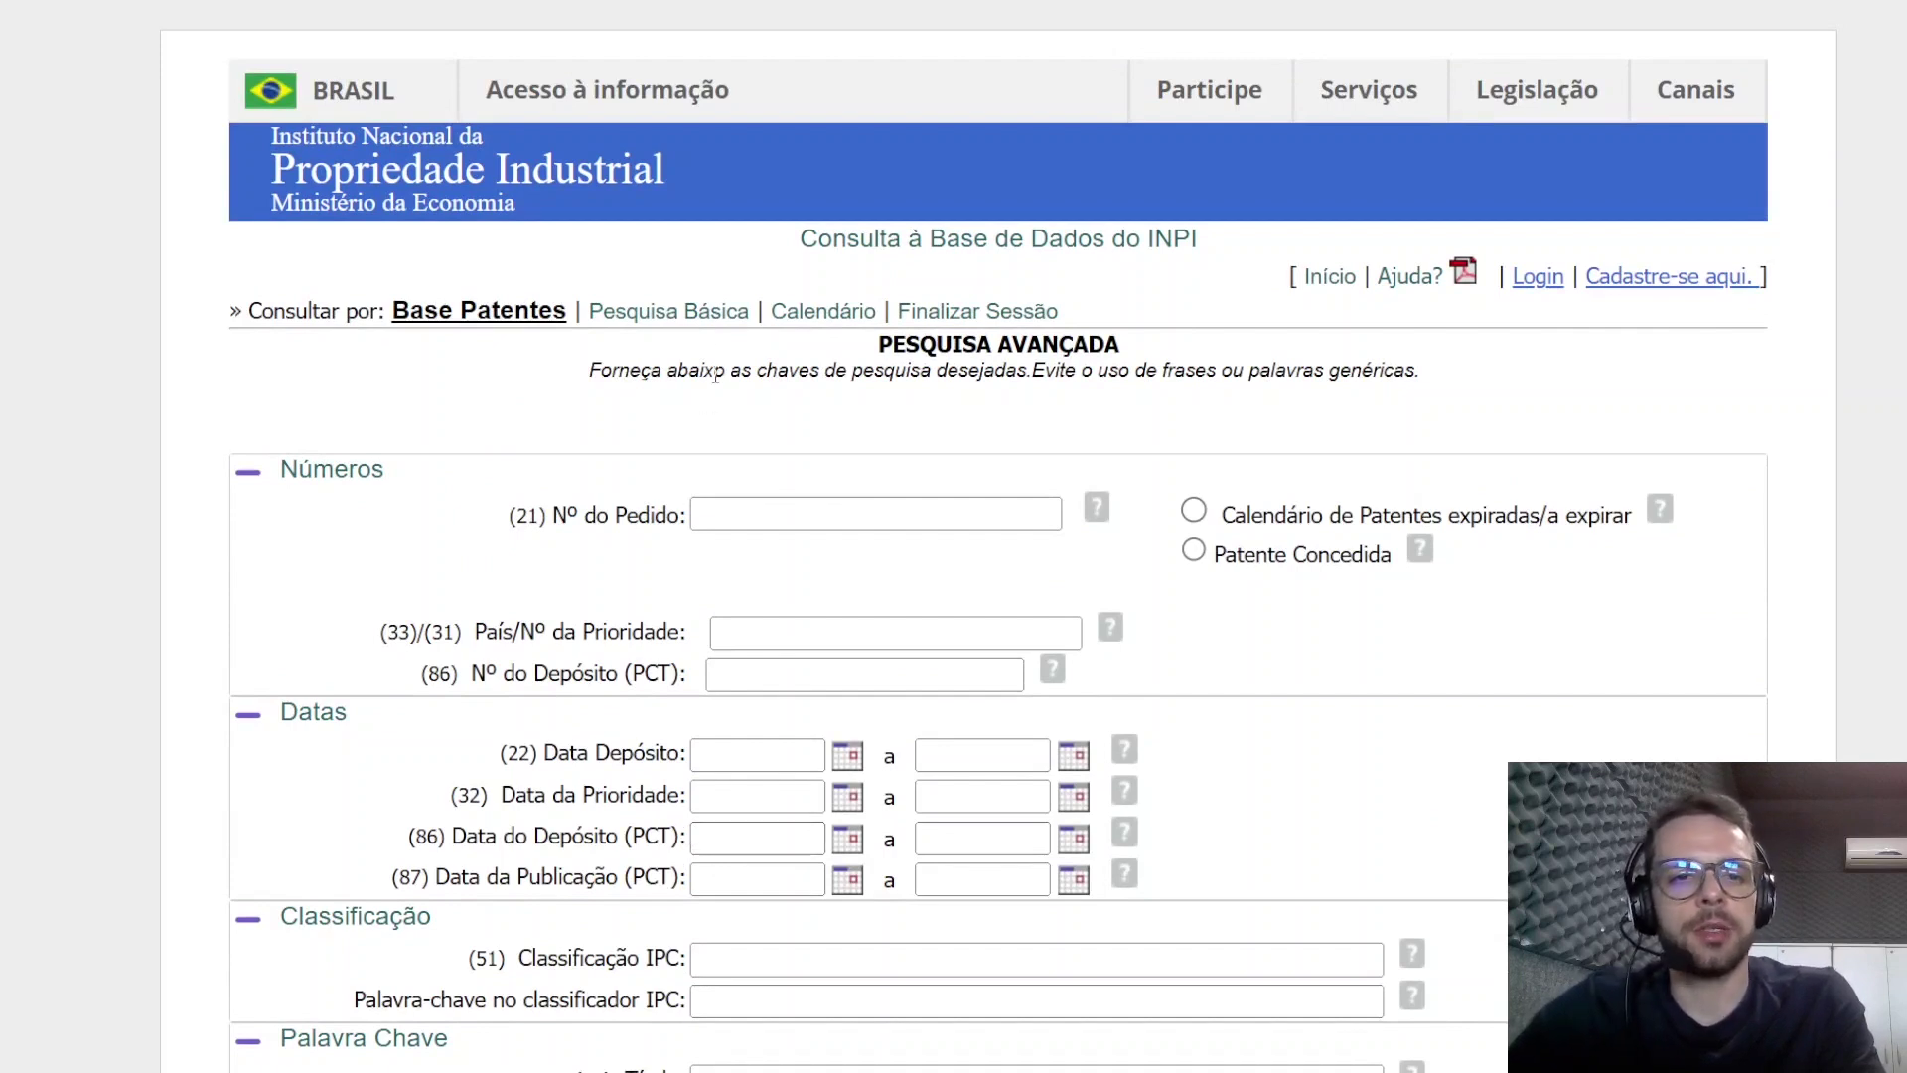
Step: Return to the basic search form and set the text search to look in Nome do Inventor
click(719, 316)
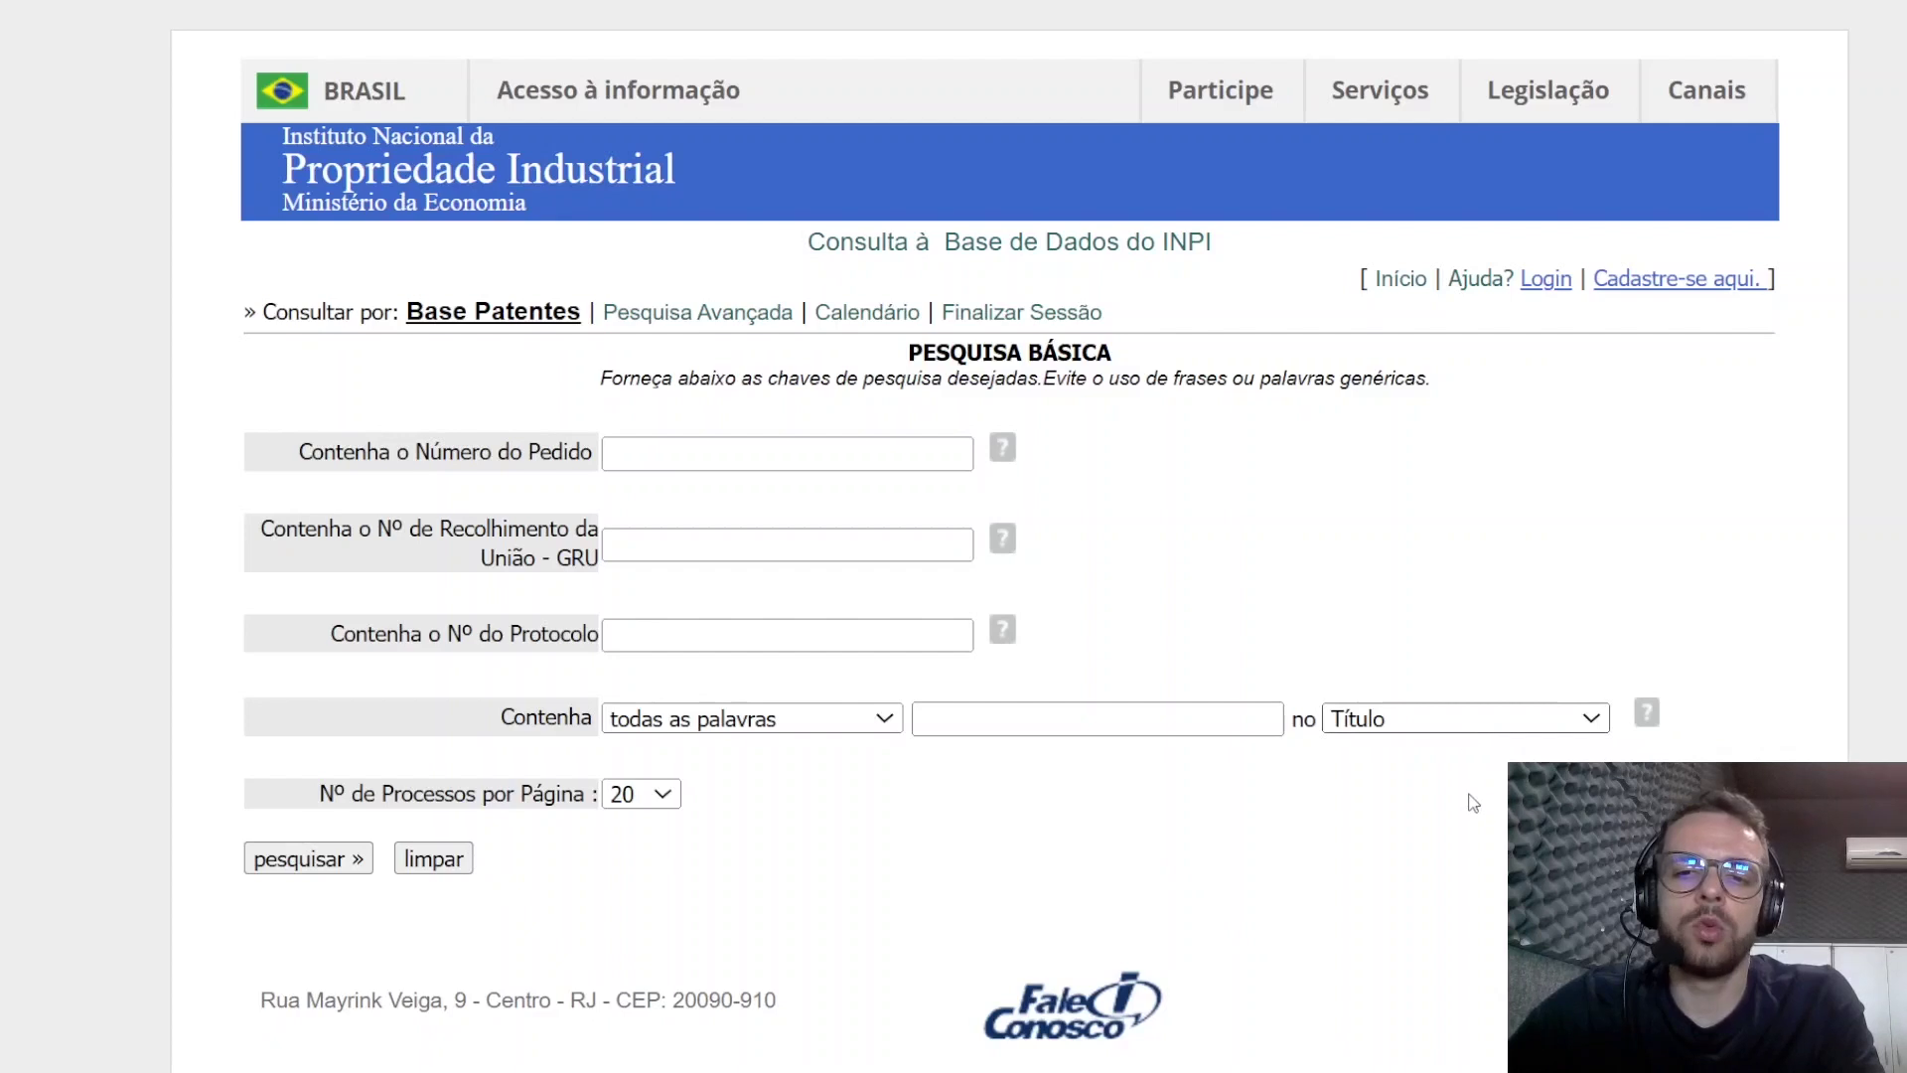
click(1472, 866)
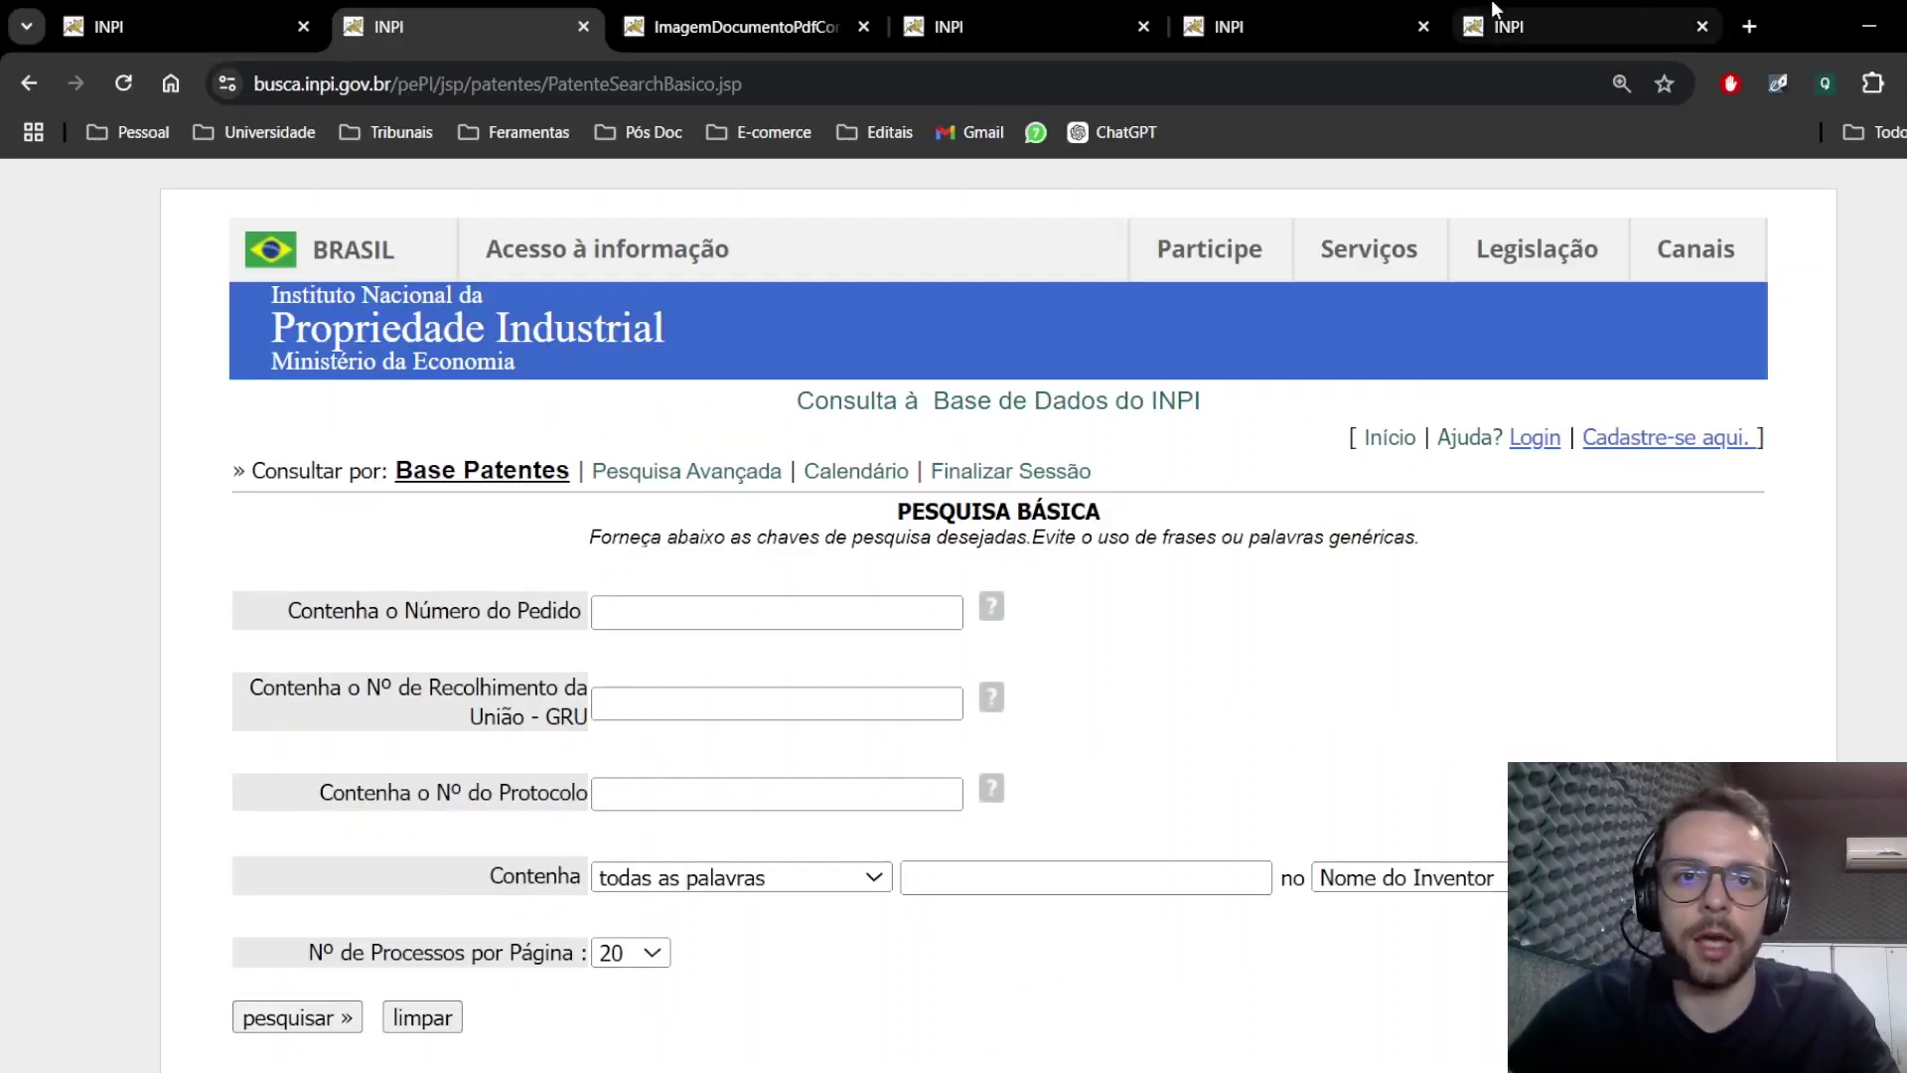
Step: Review the granted goggle-cushion patent's record, from its dates and summary through the annuities and petitions to the publications
click(745, 27)
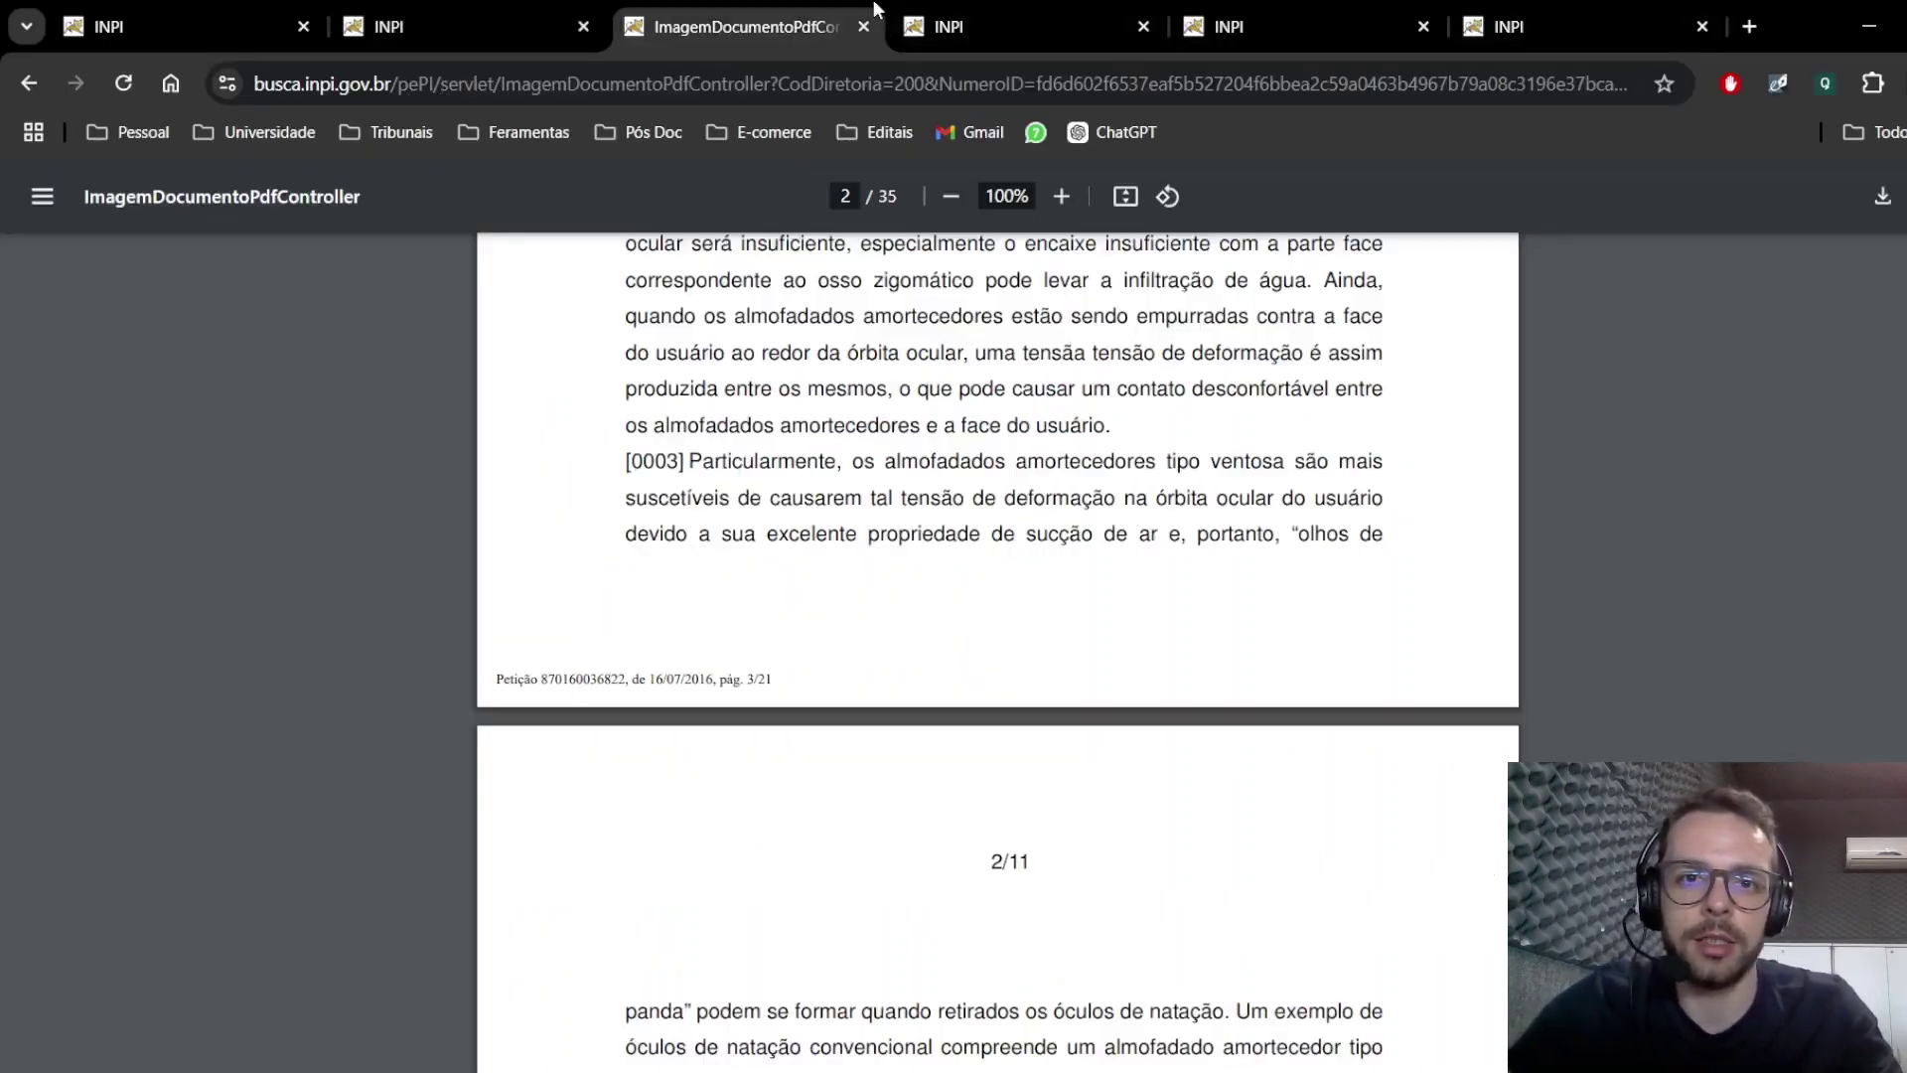
click(1018, 27)
scroll(1722, 541, down, 8)
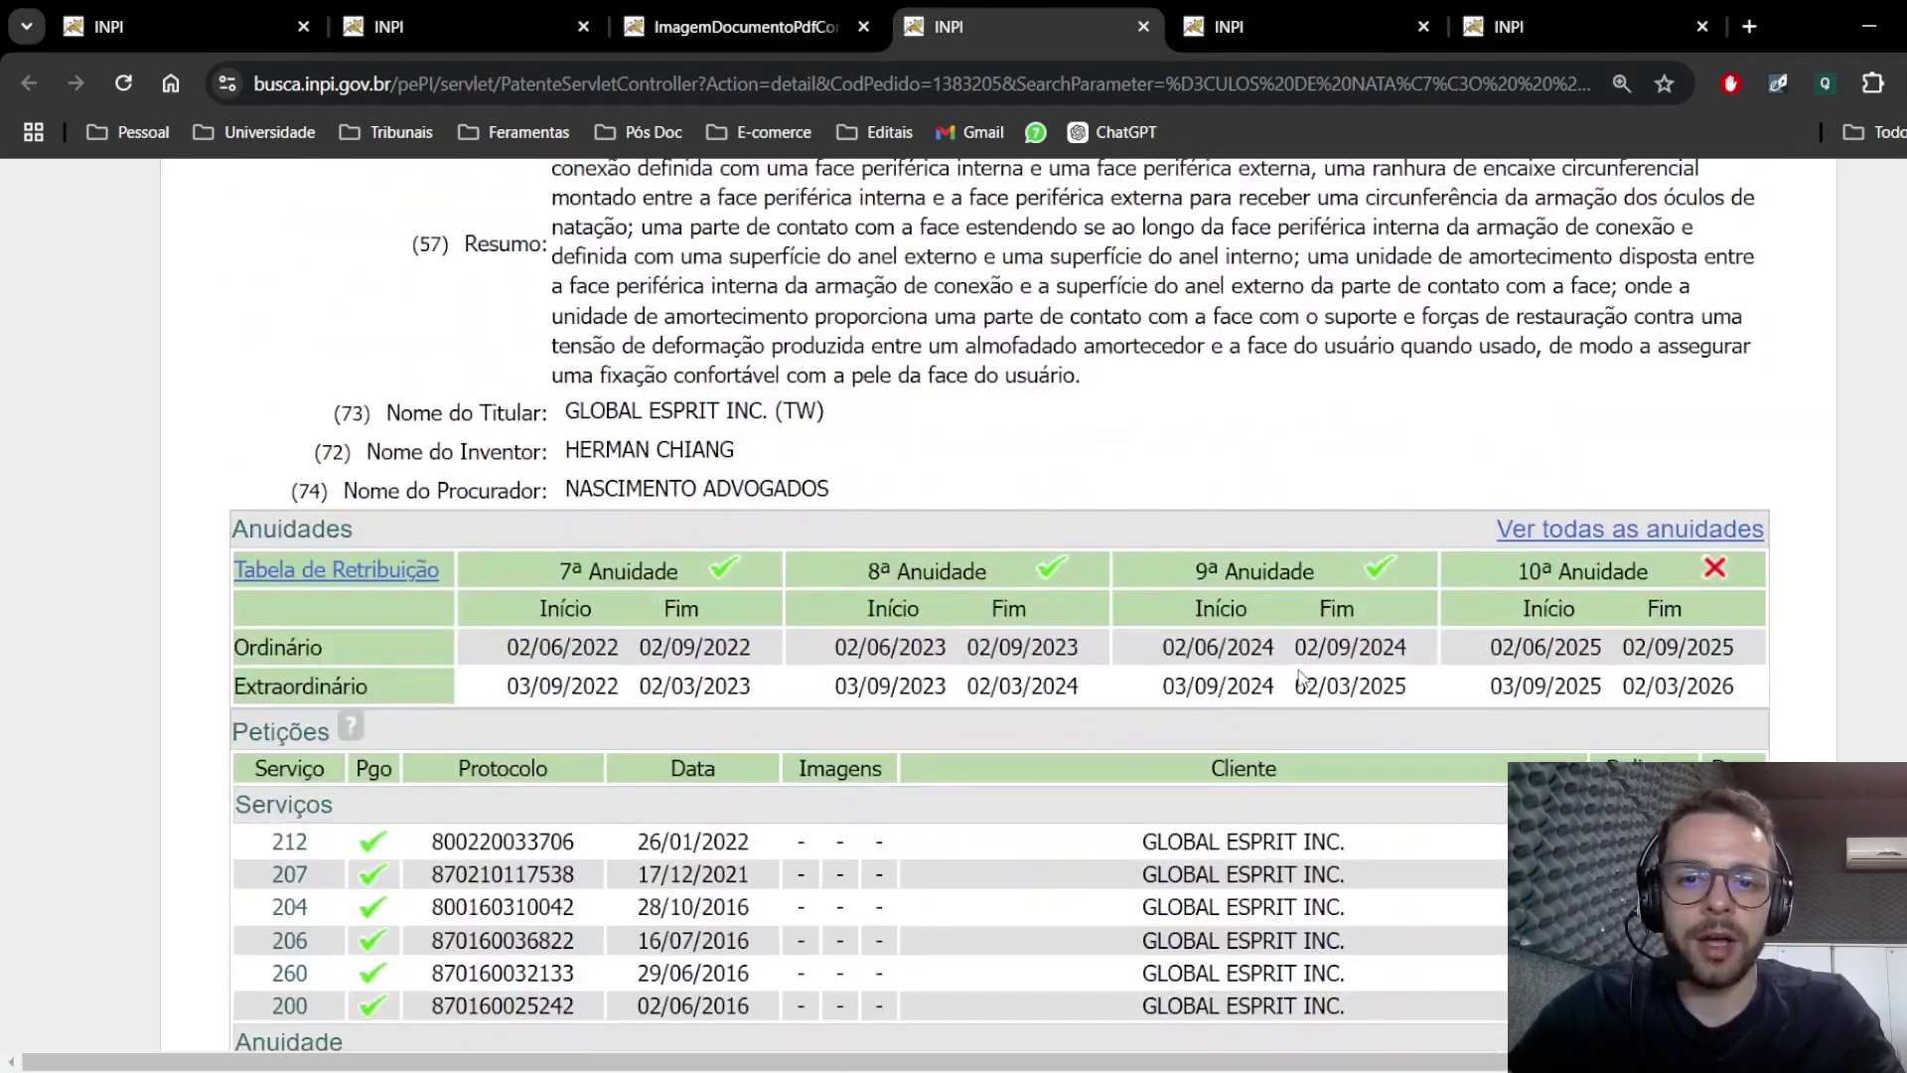
scroll(1722, 541, down, 3)
scroll(627, 586, up, 11)
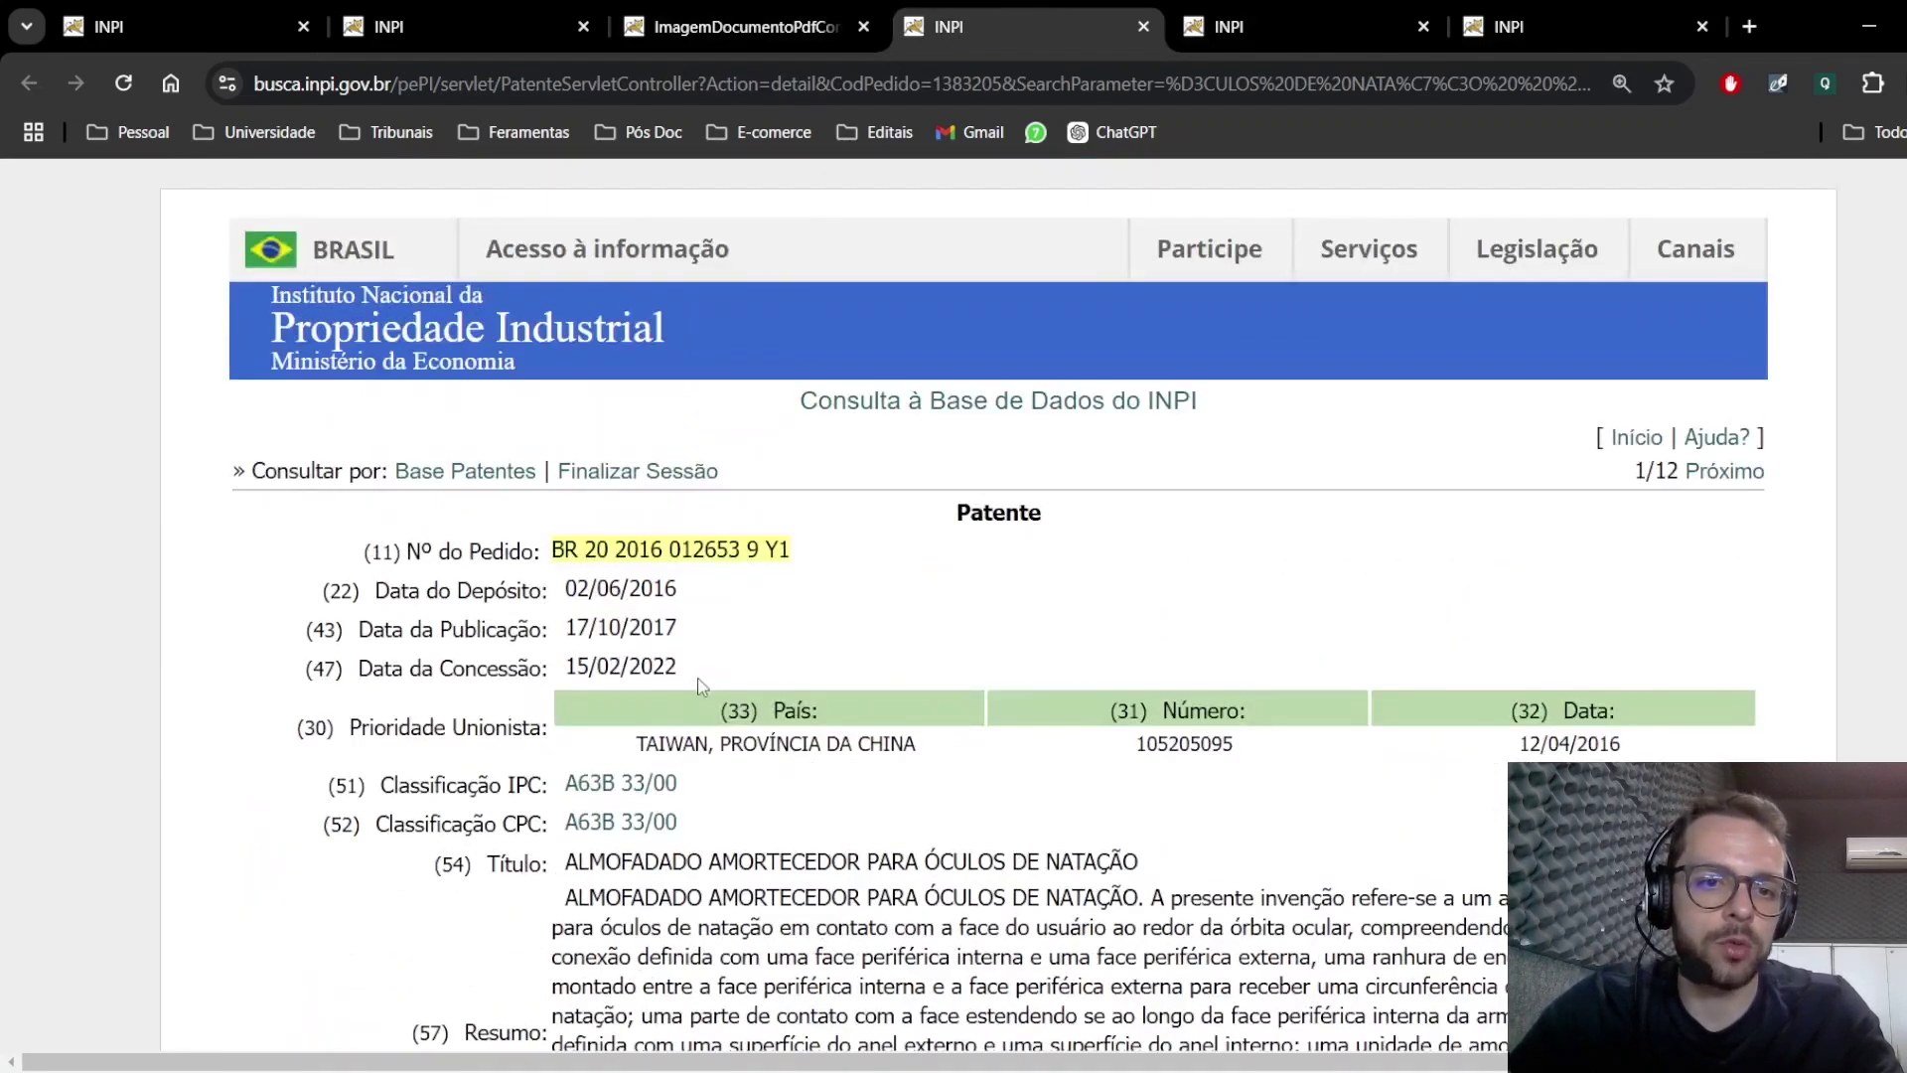
scroll(707, 682, down, 11)
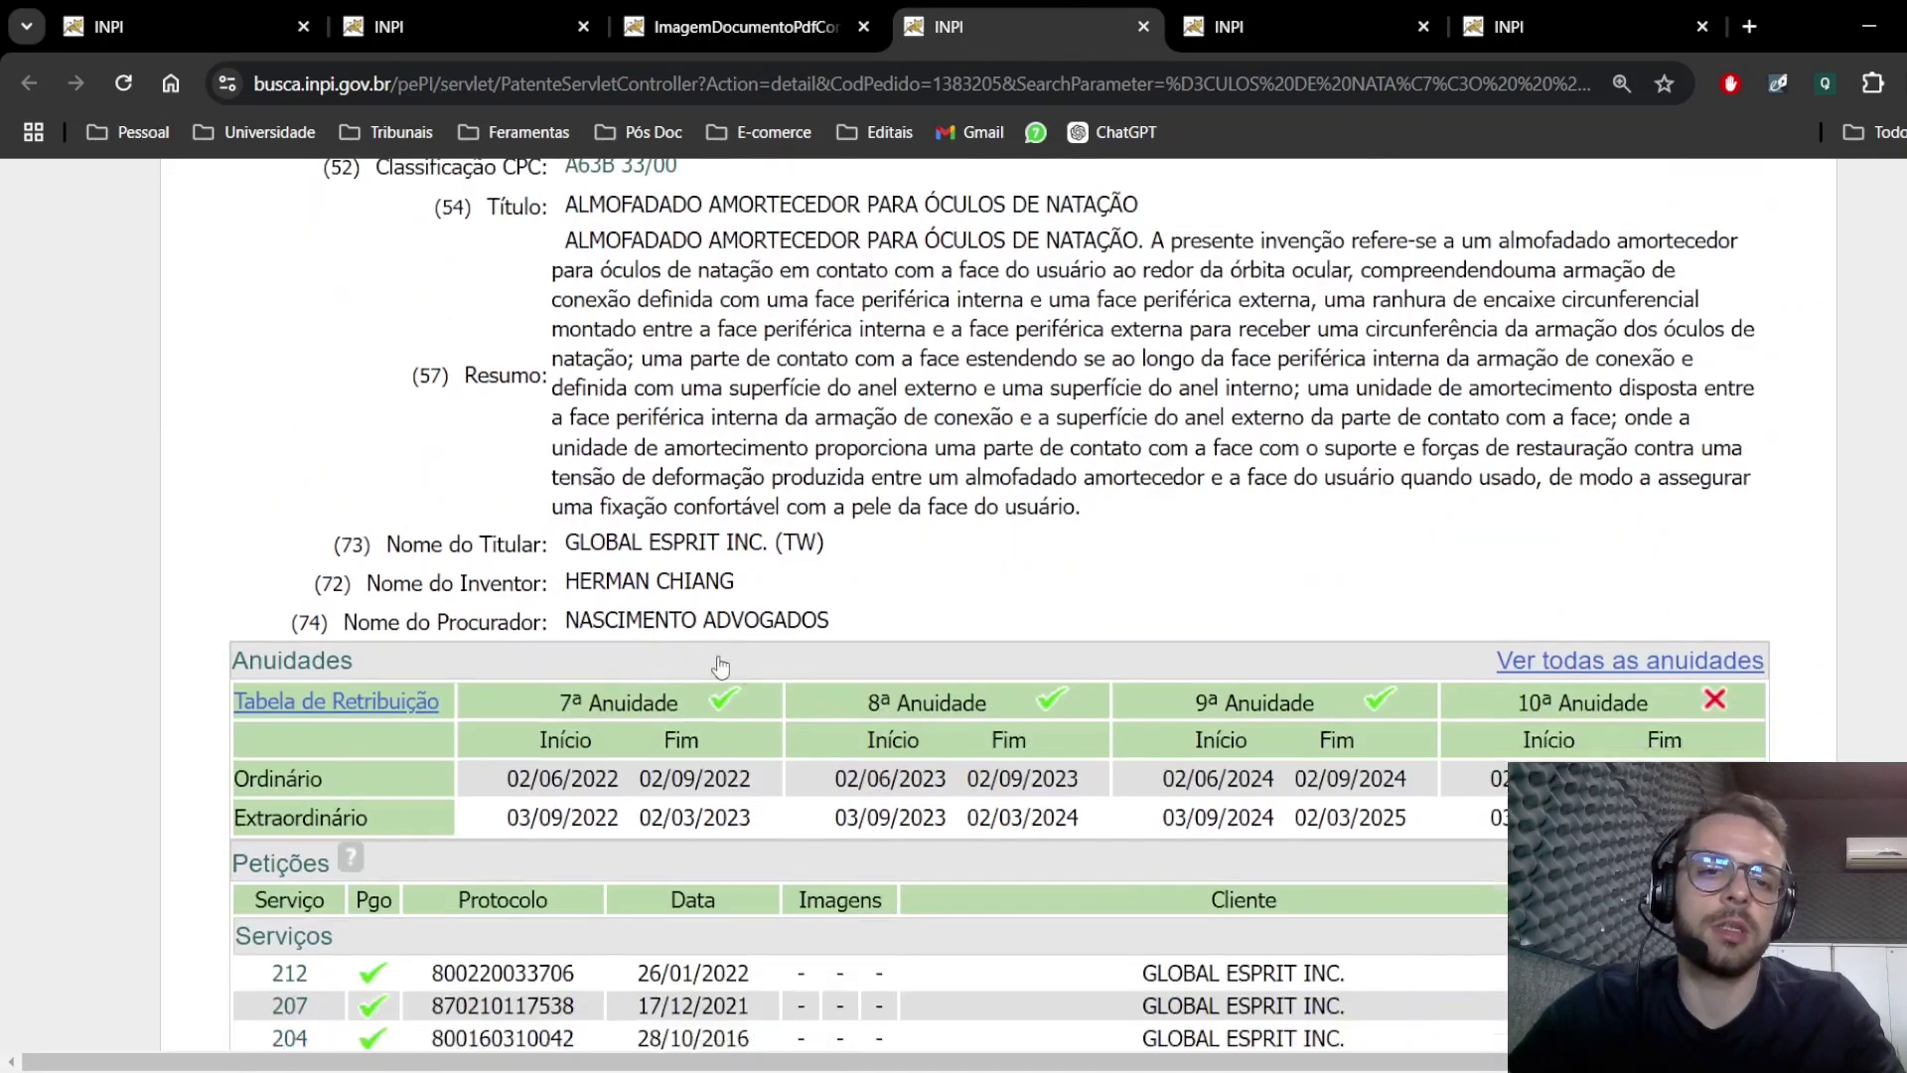
scroll(1037, 681, up, 3)
scroll(1002, 829, down, 8)
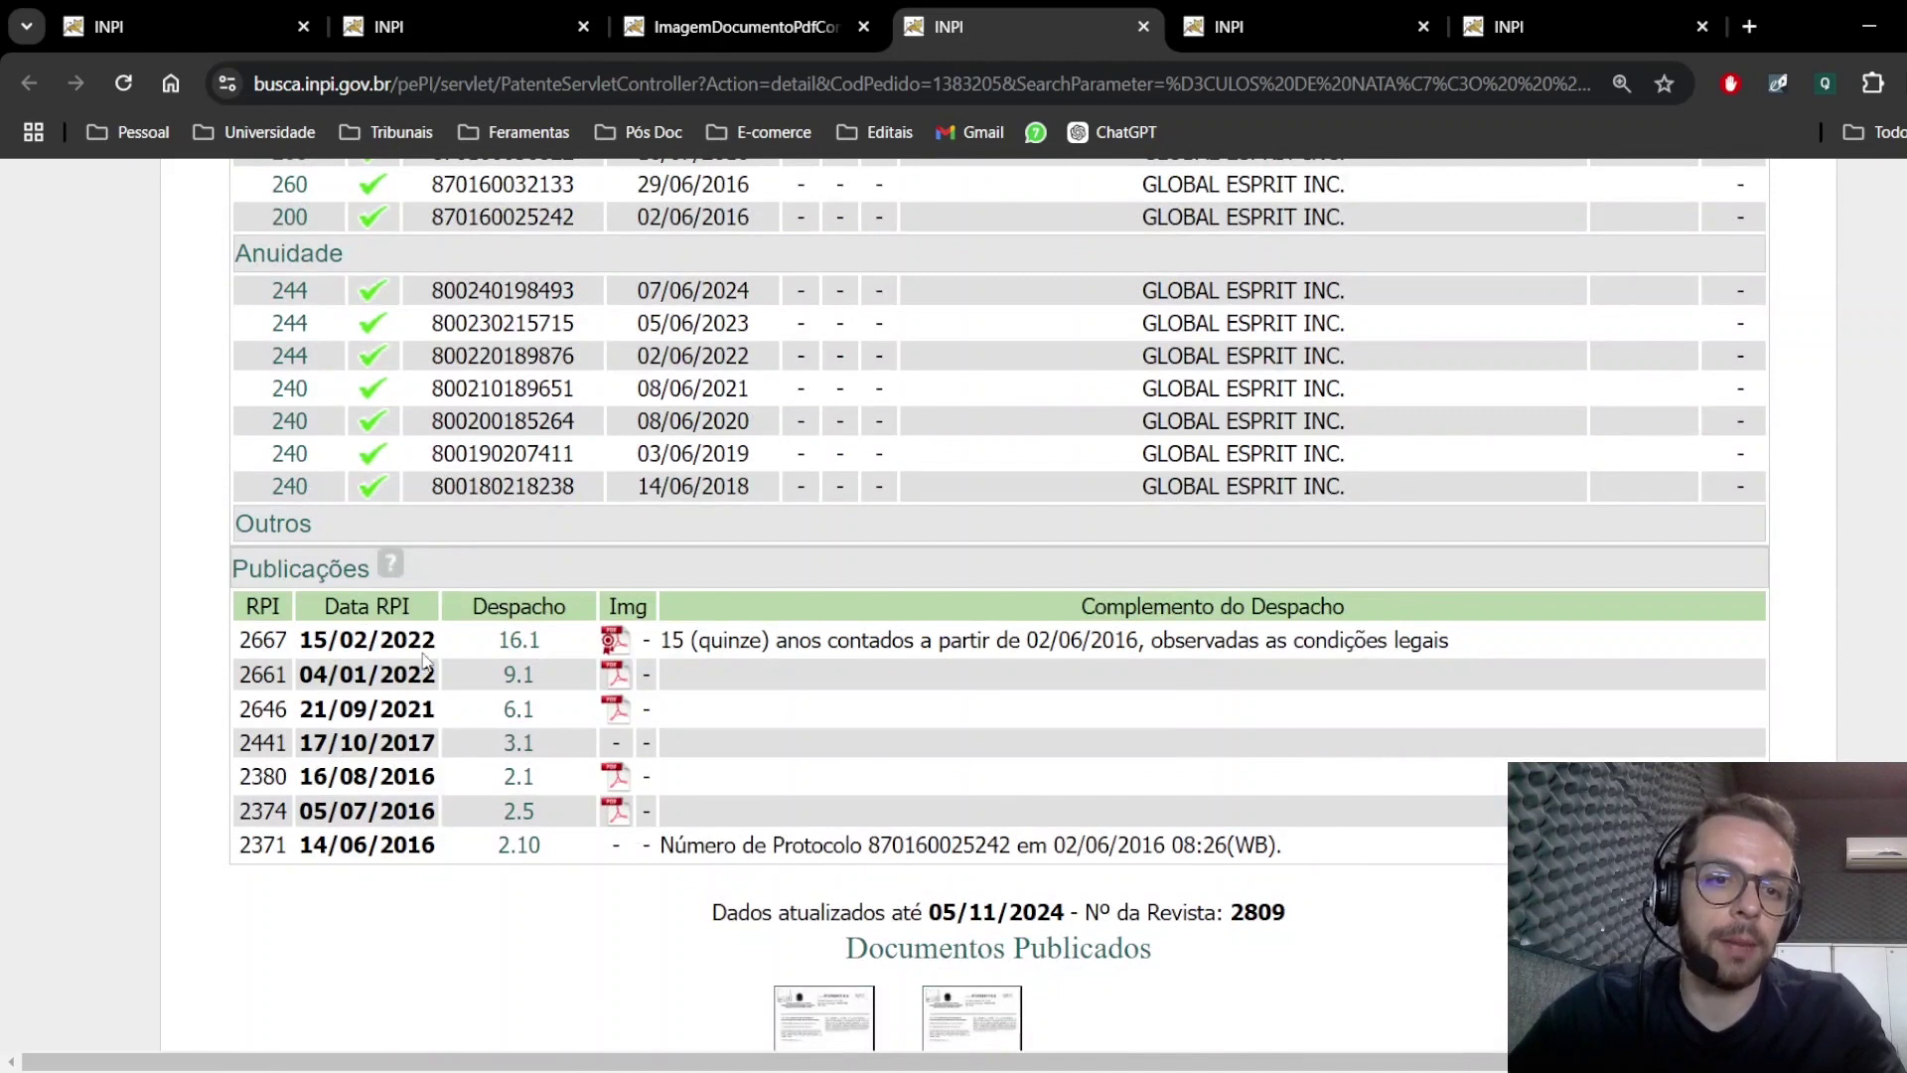
Step: Review the swimmer's breathing aid record, including the description of dispatch 6.21, and return to the basic search form in full screen
key(ctrl+Tab)
key(ctrl+Tab)
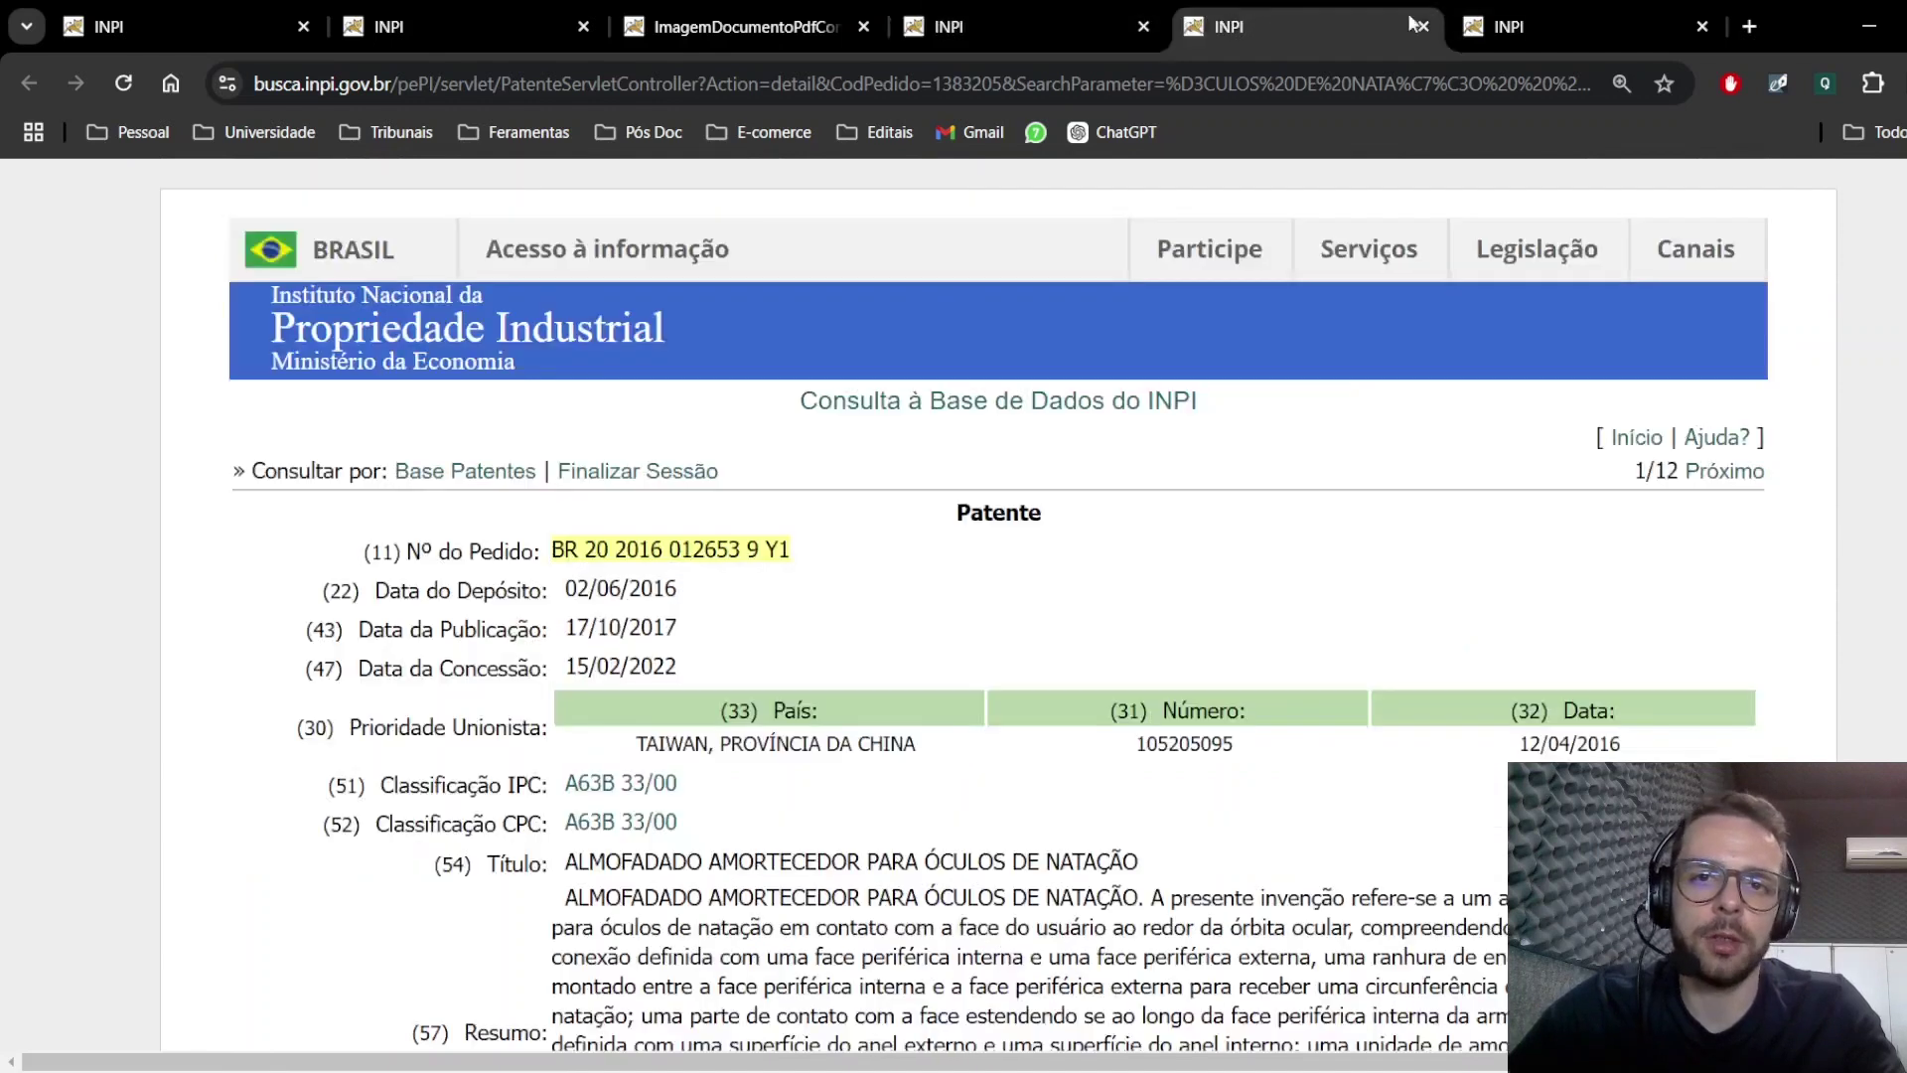
scroll(1208, 503, down, 7)
scroll(1209, 503, down, 7)
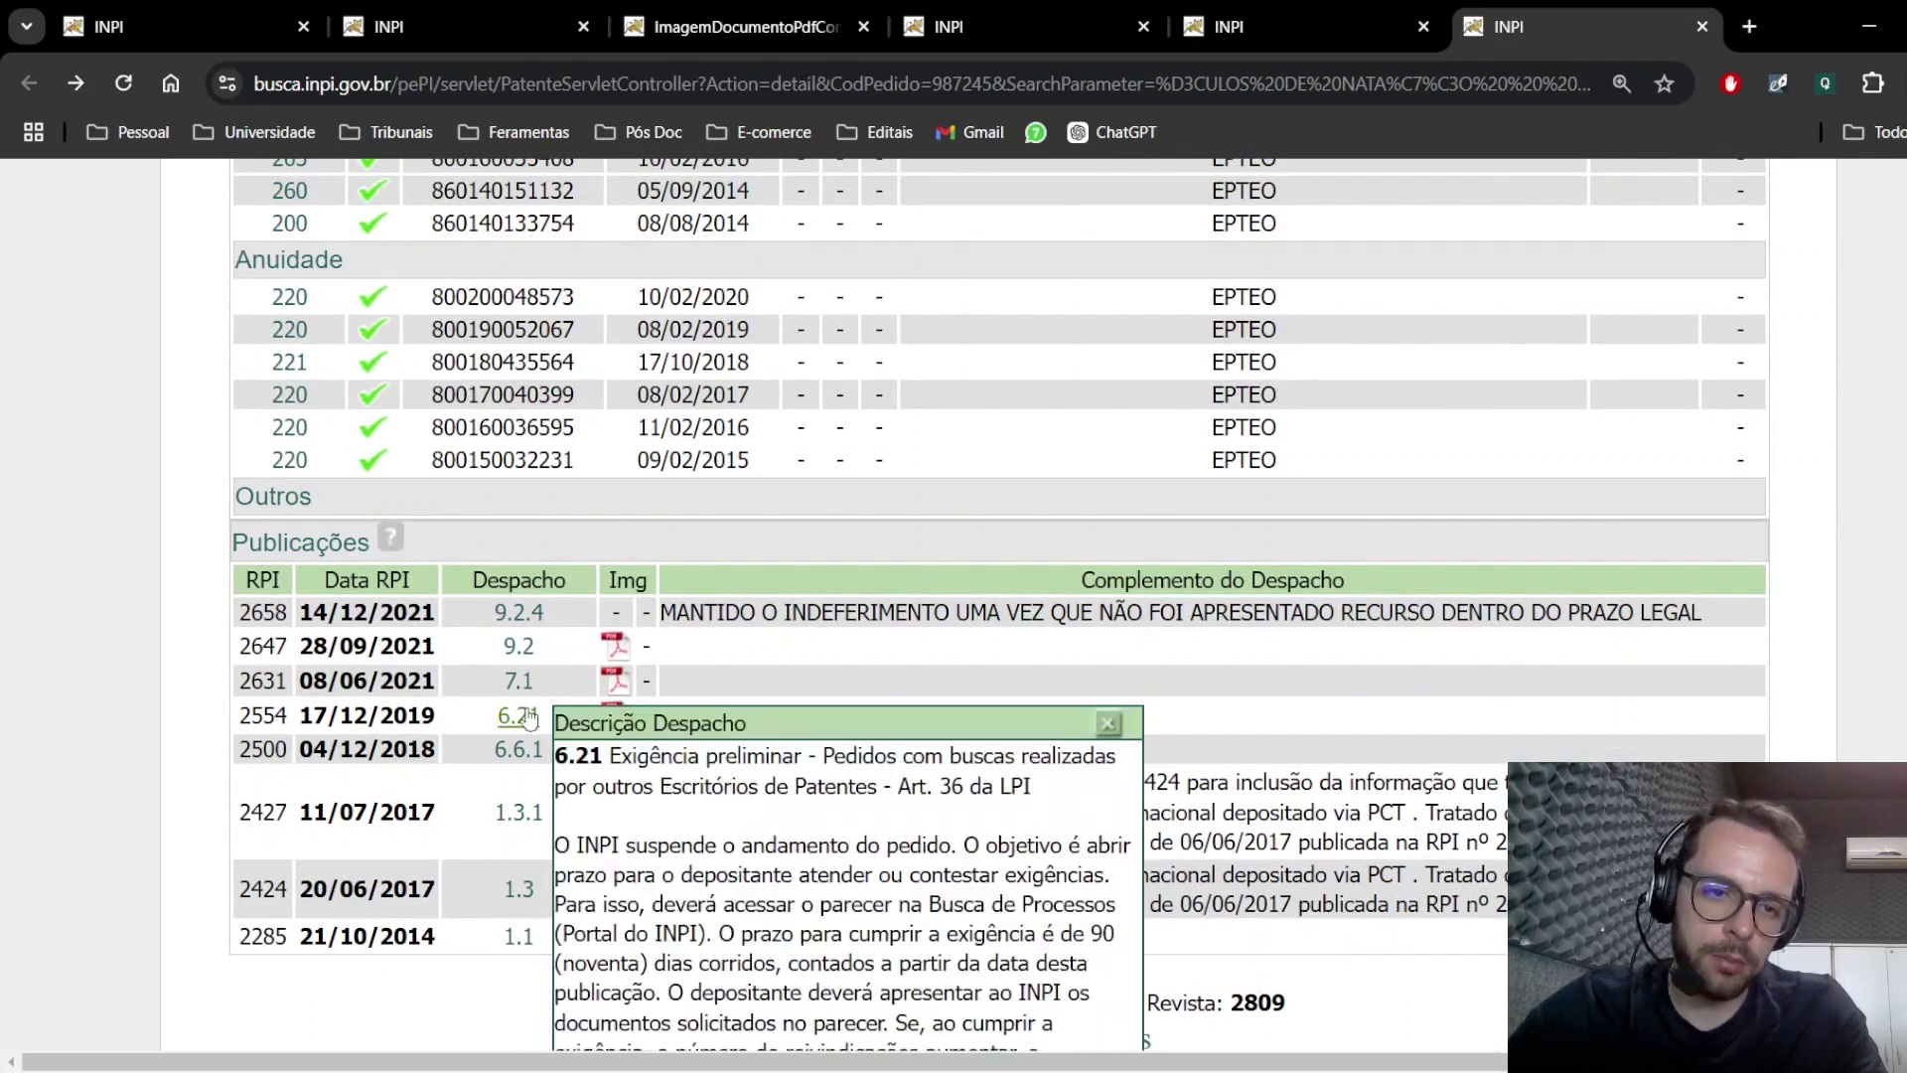
scroll(520, 673, up, 20)
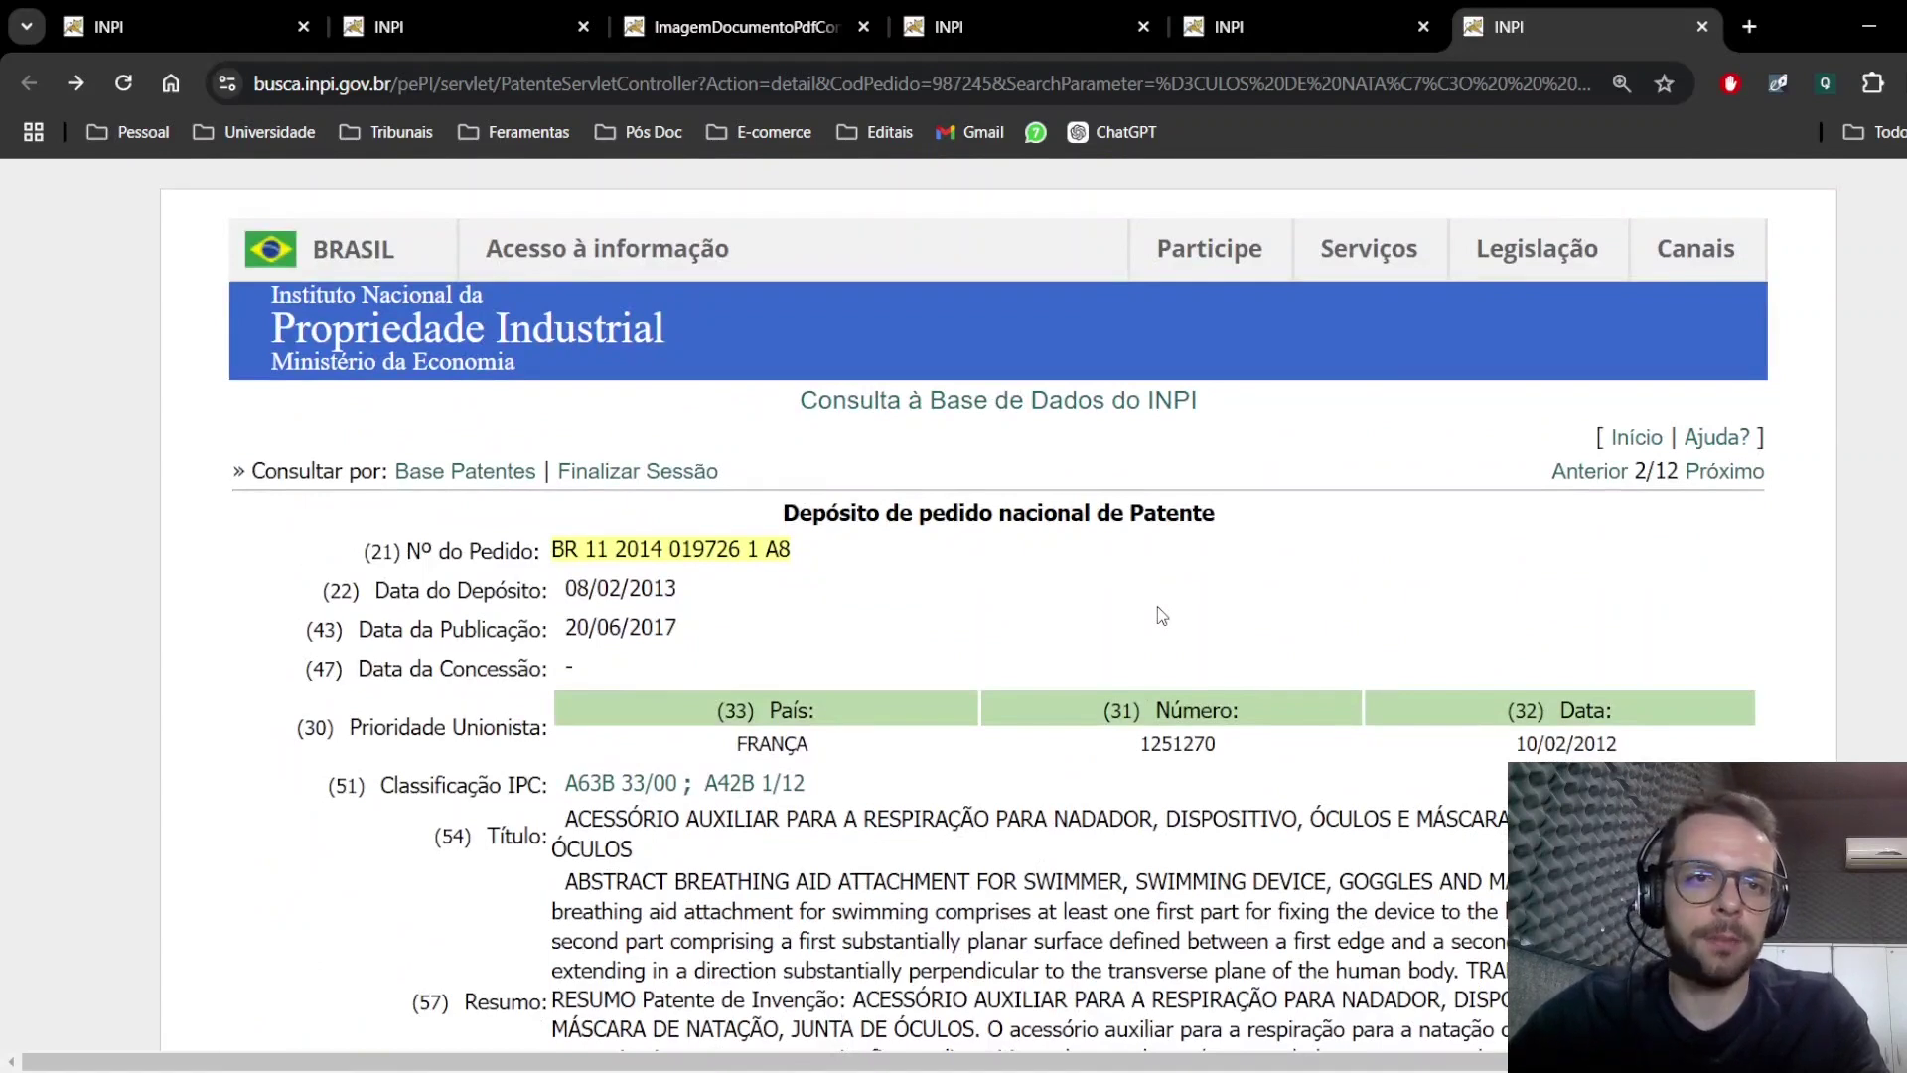
click(489, 12)
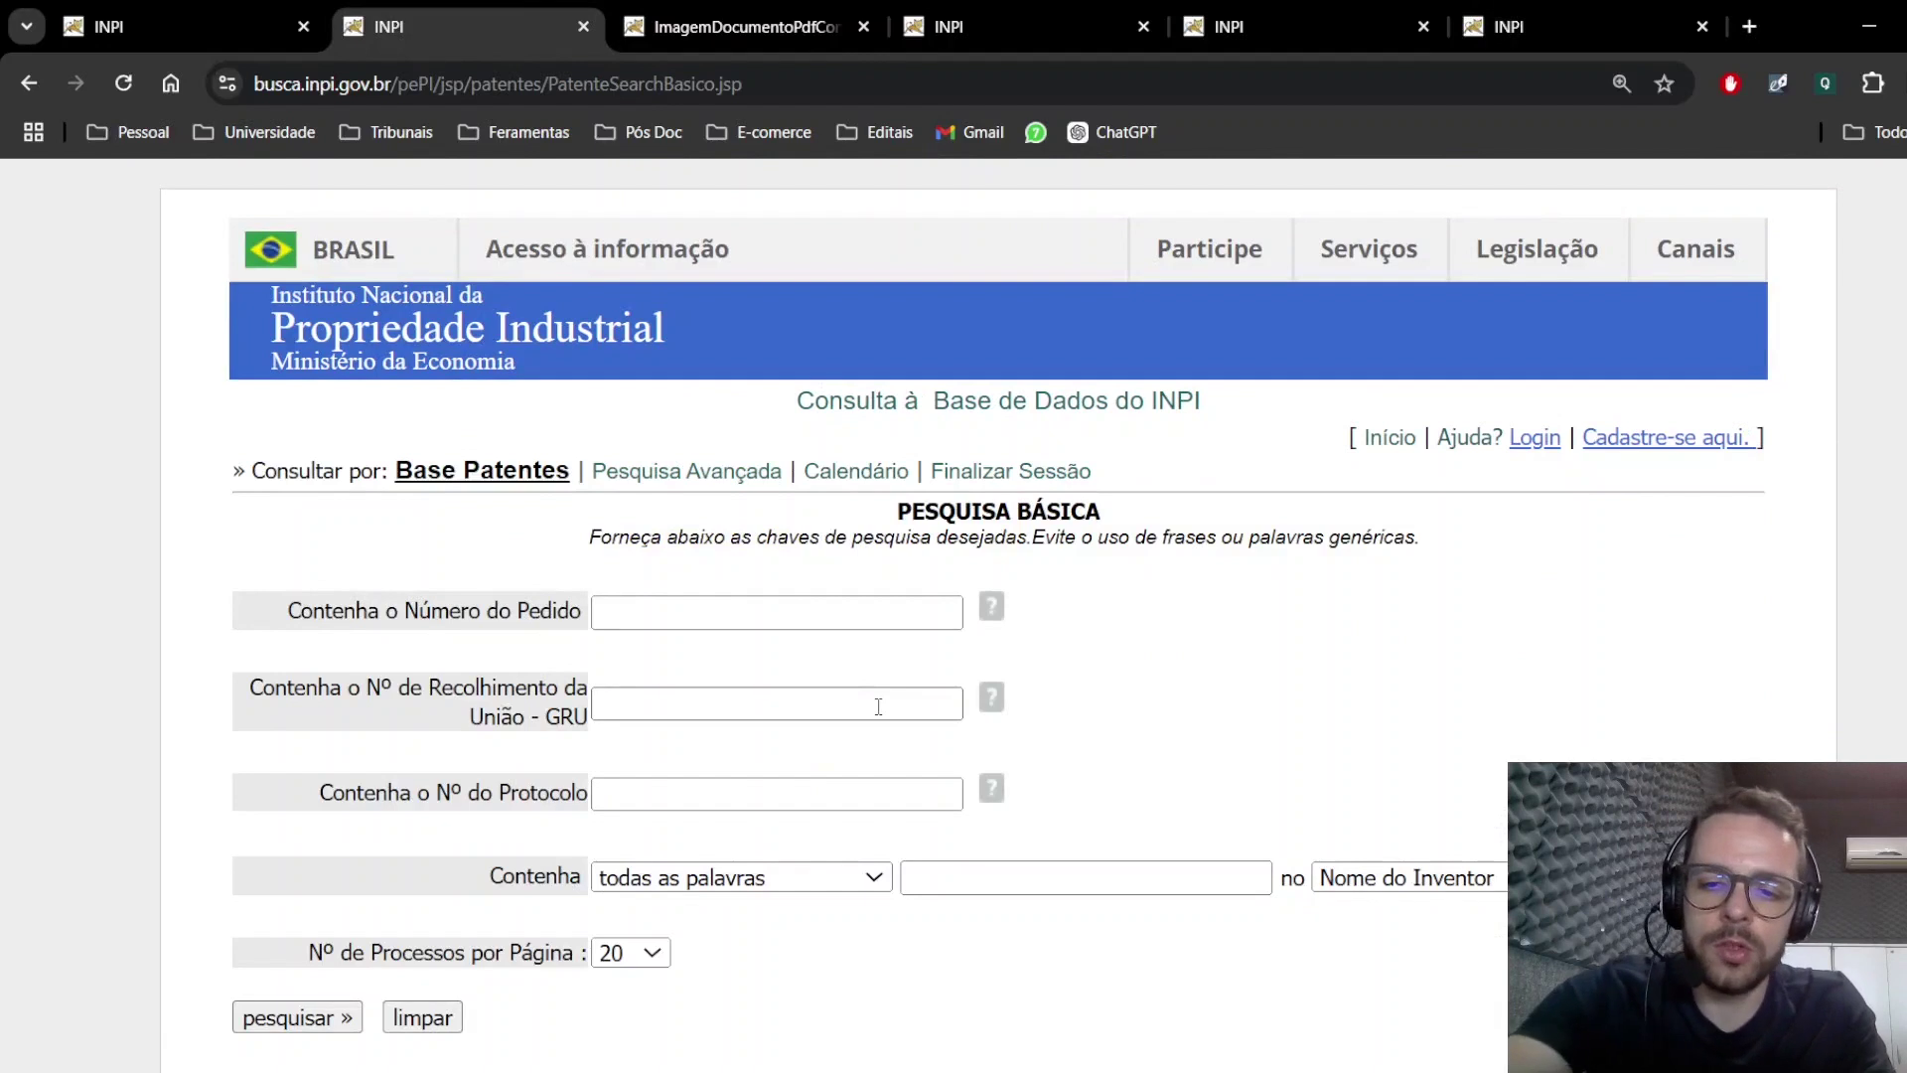
key(F11)
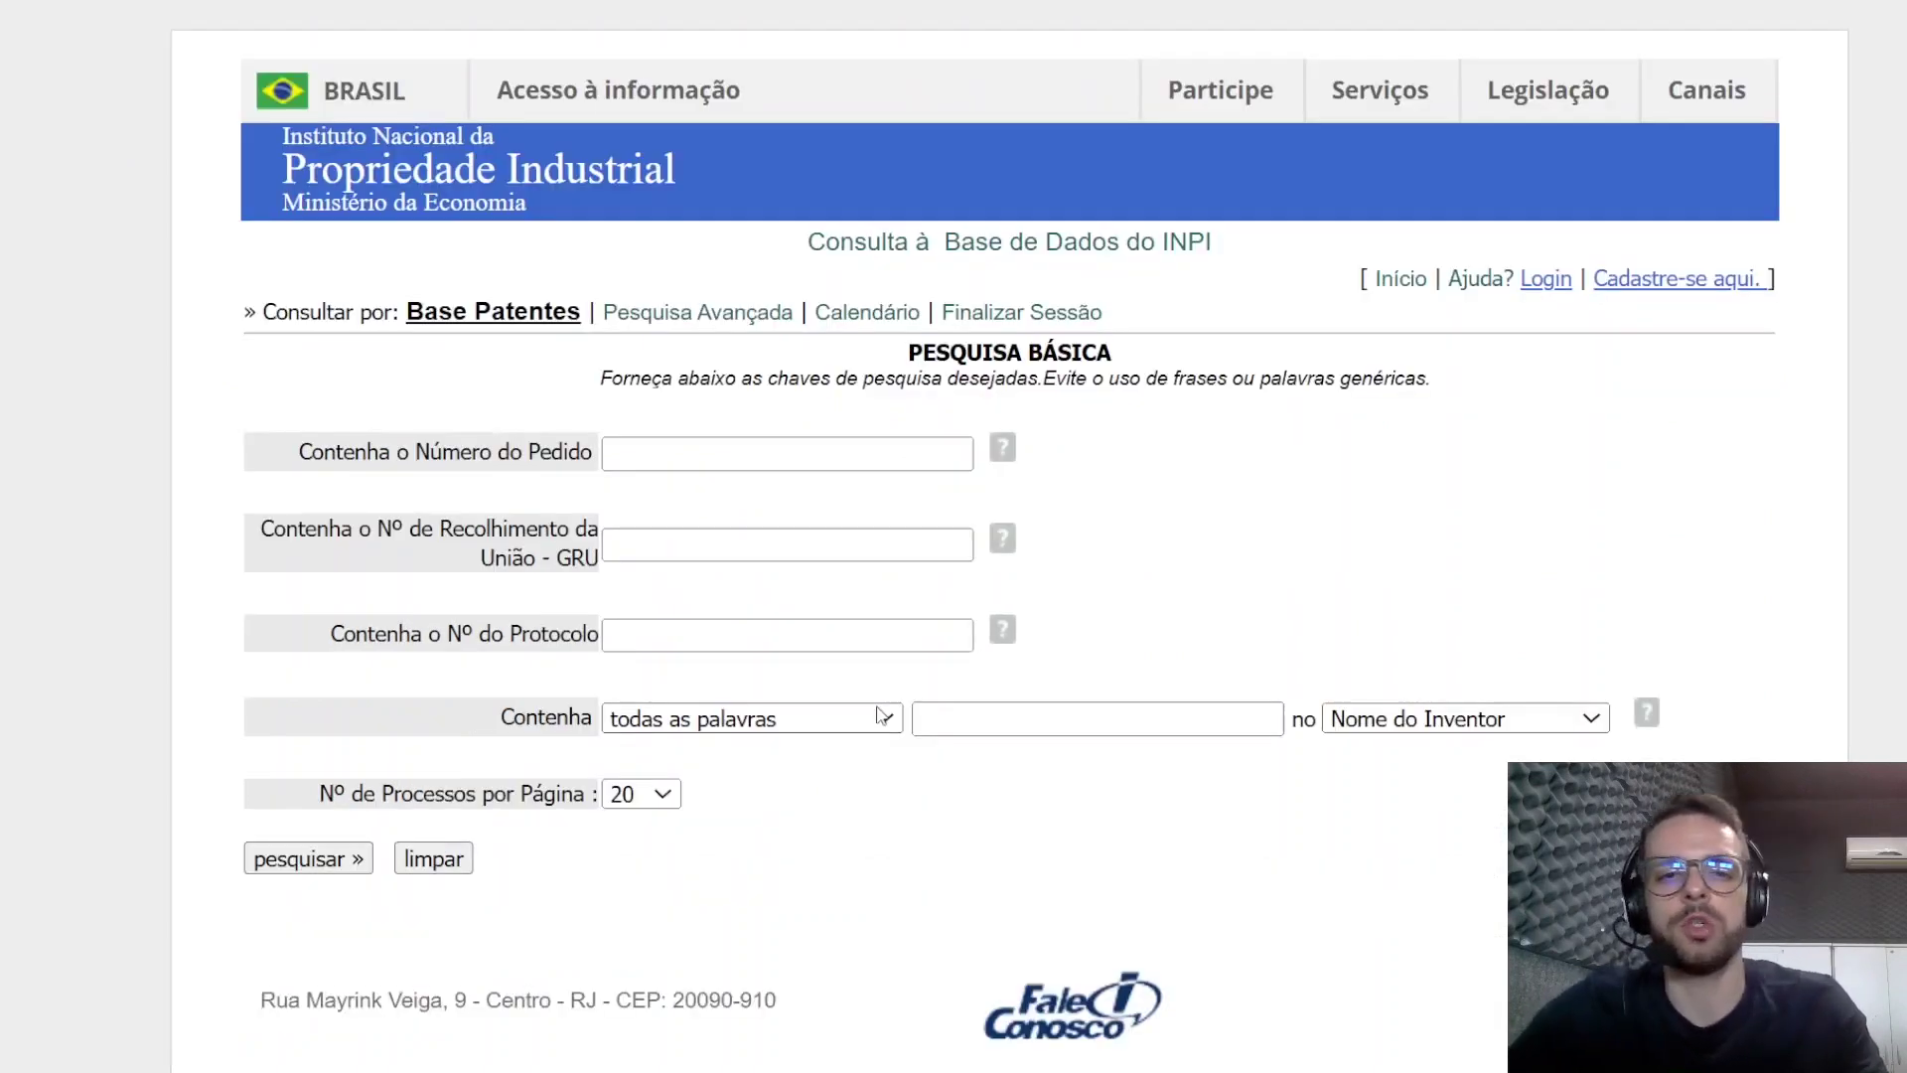